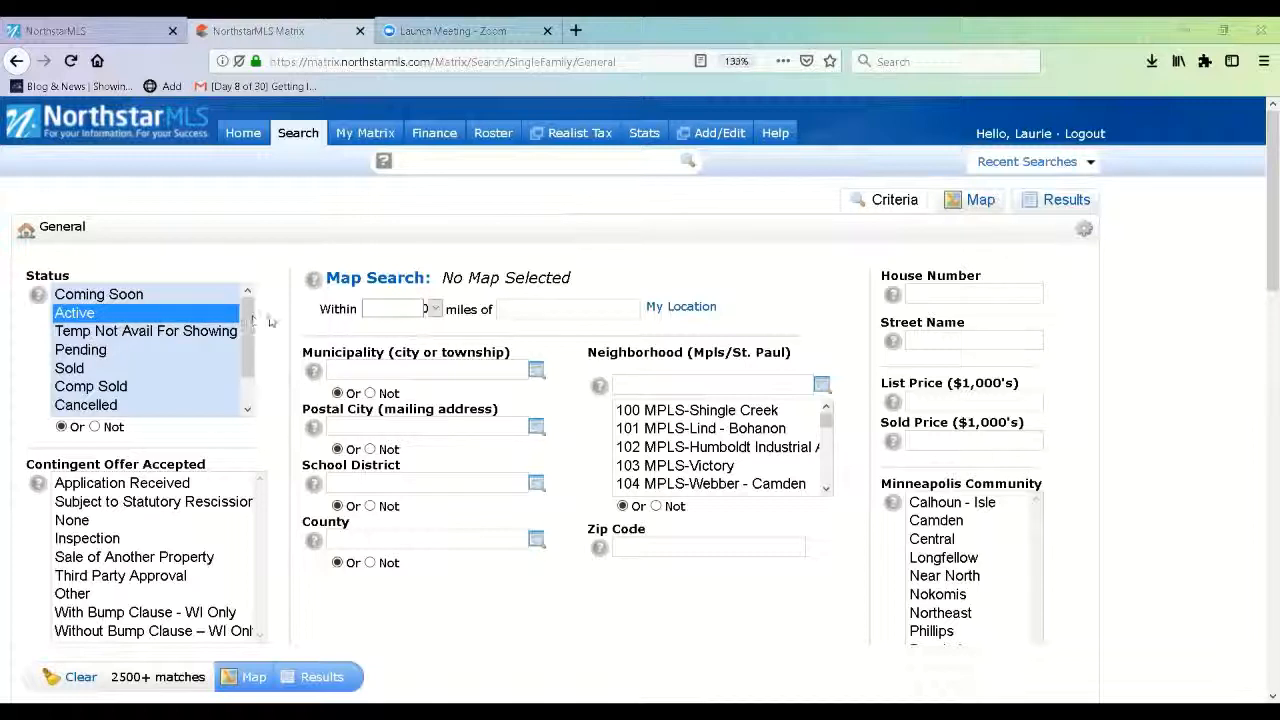
Switch the results to the map view and zoom in on the Mounds View and Shoreview area.
left_click(369, 291)
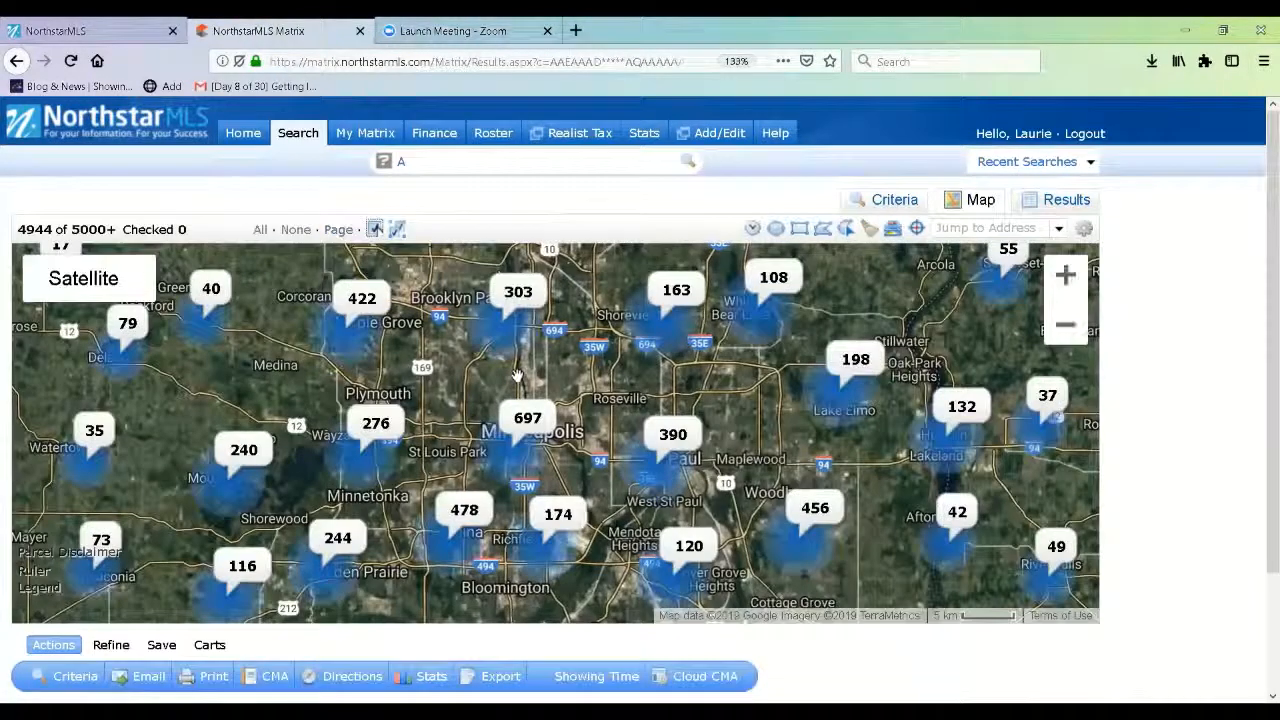
scroll(516, 375, "up", 1)
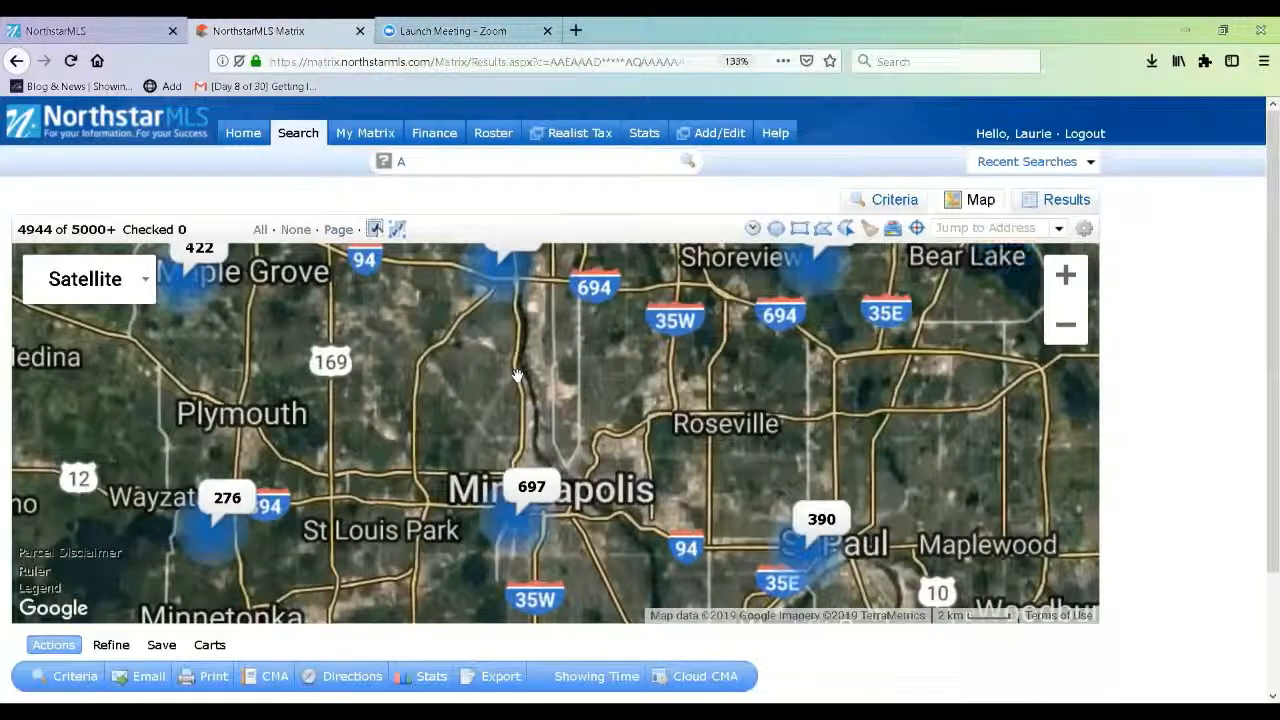
scroll(516, 375, "up", 2)
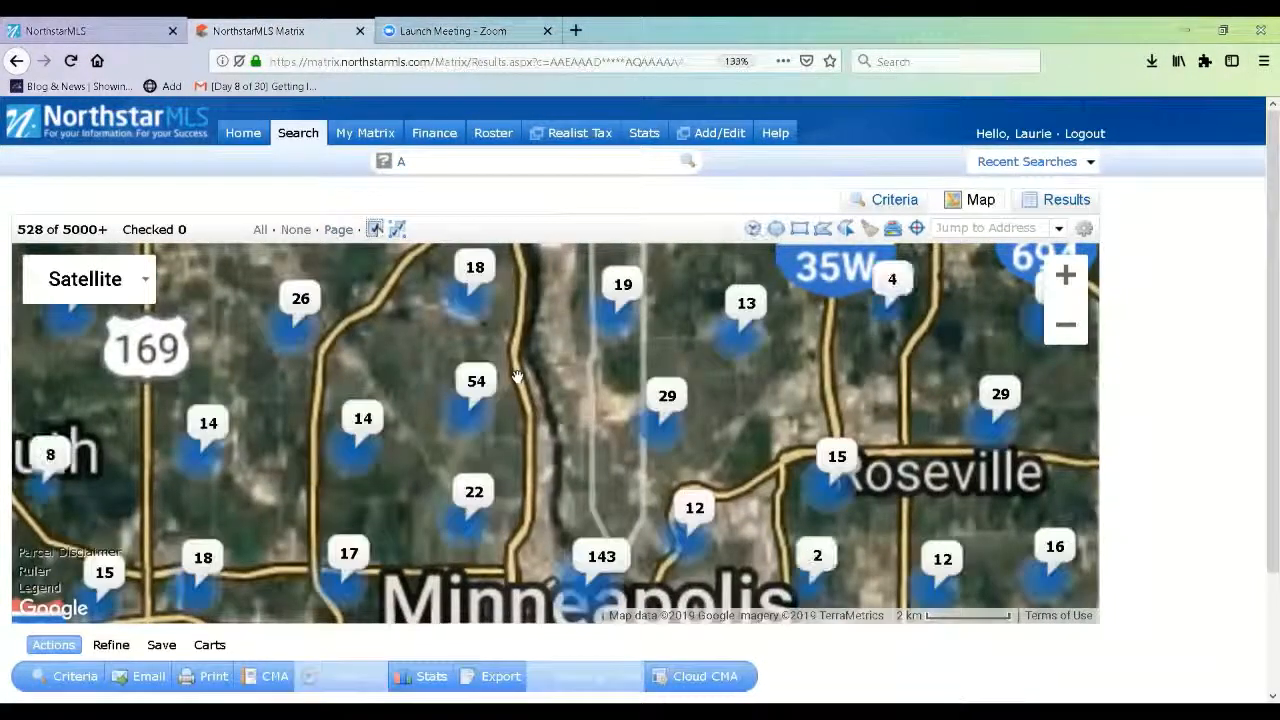
left_click_drag(518, 384, 593, 484)
scroll(593, 484, "down", 2)
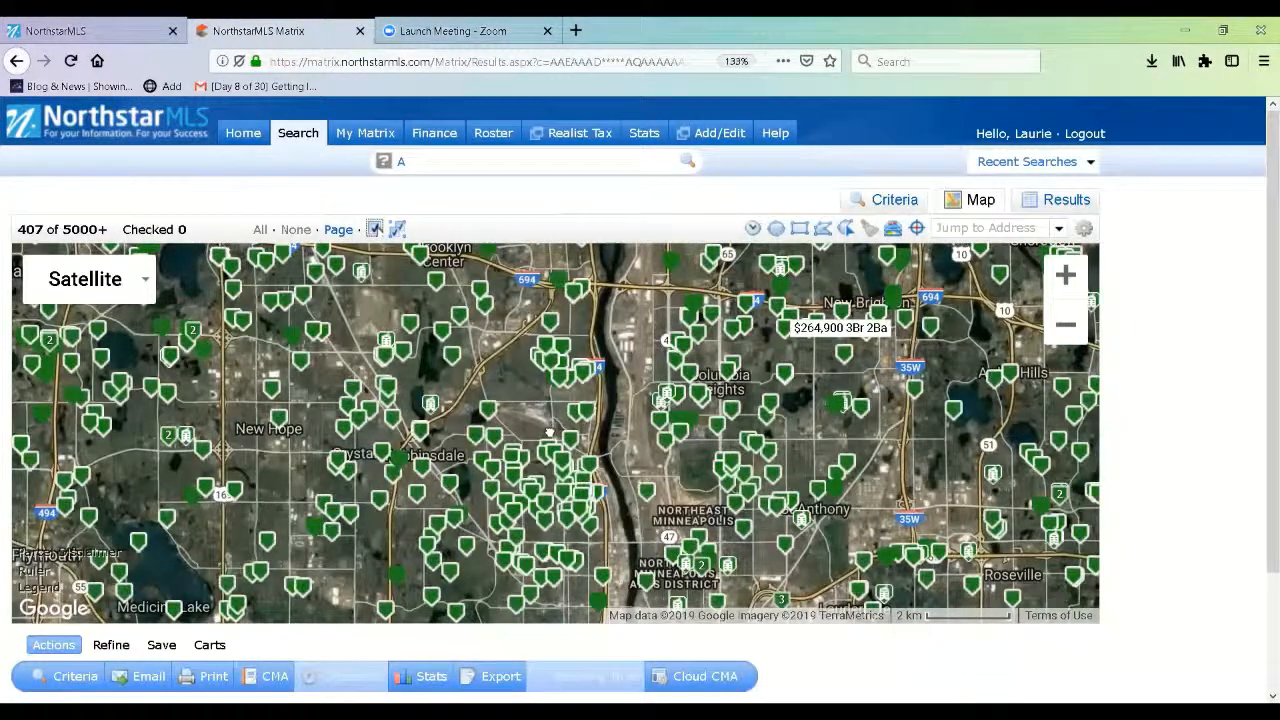
left_click_drag(768, 332, 752, 342)
left_click_drag(750, 287, 582, 452)
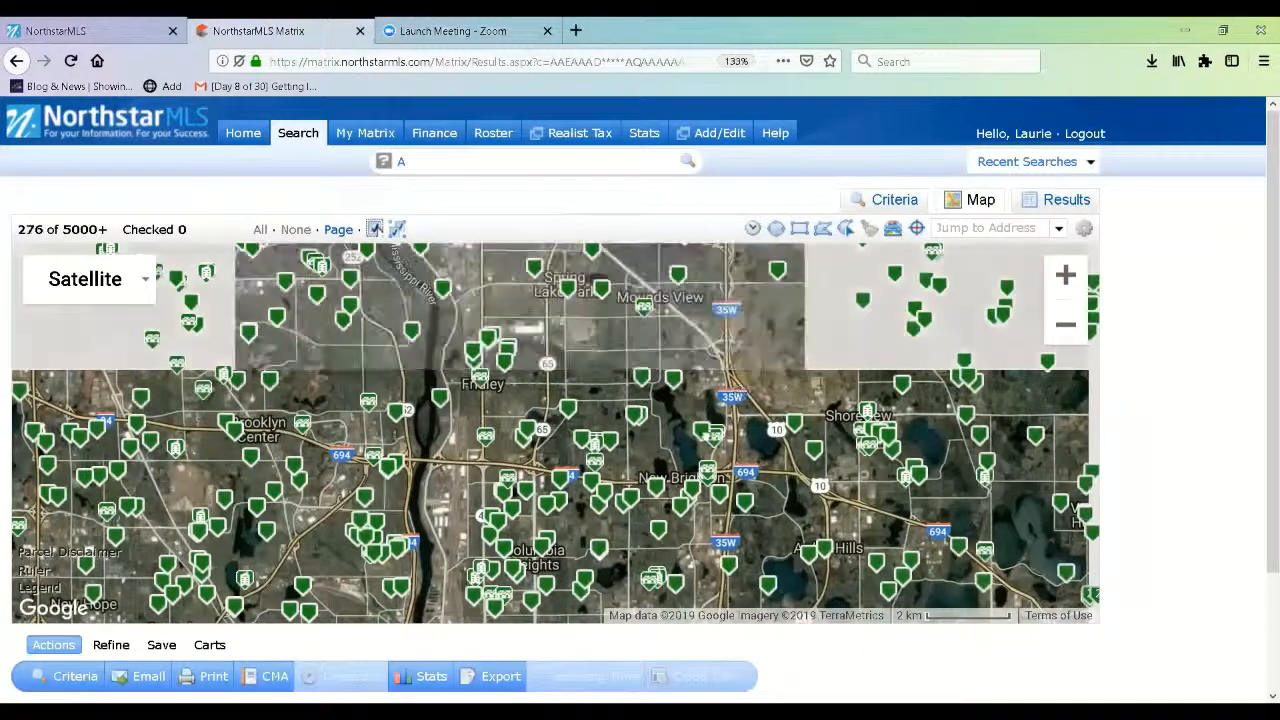
left_click_drag(801, 373, 765, 421)
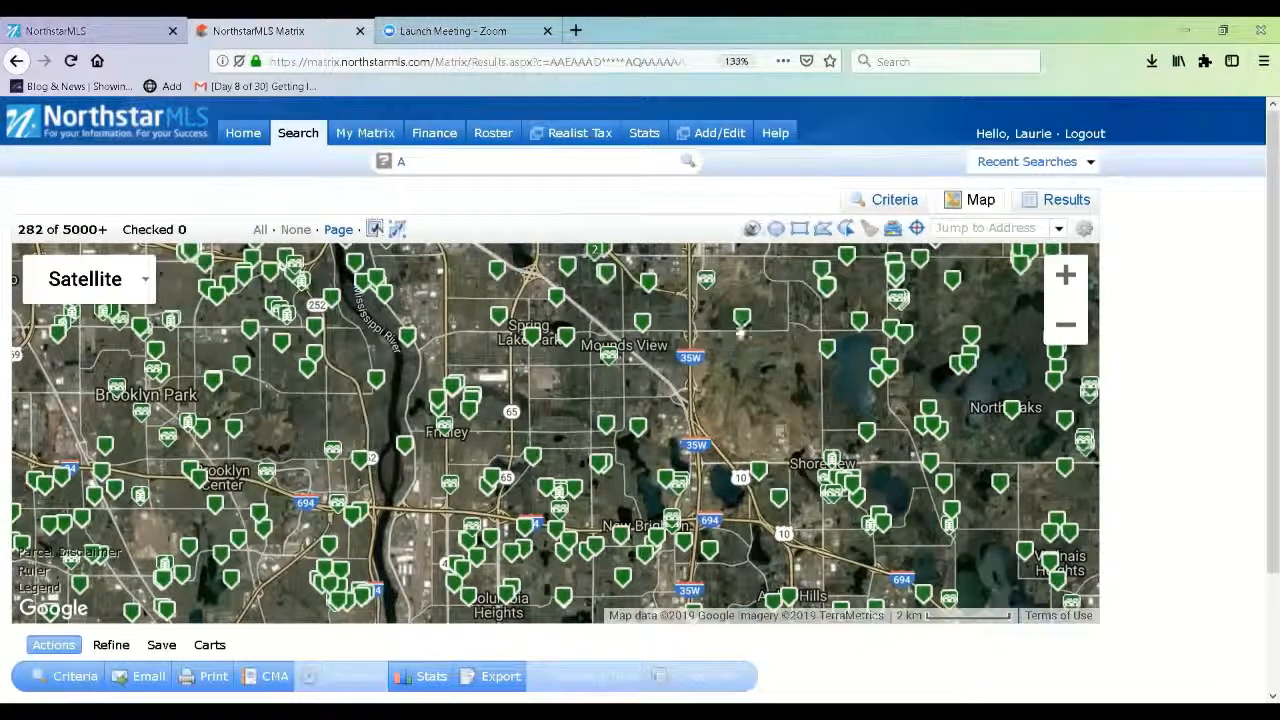
mouse_move(739, 318)
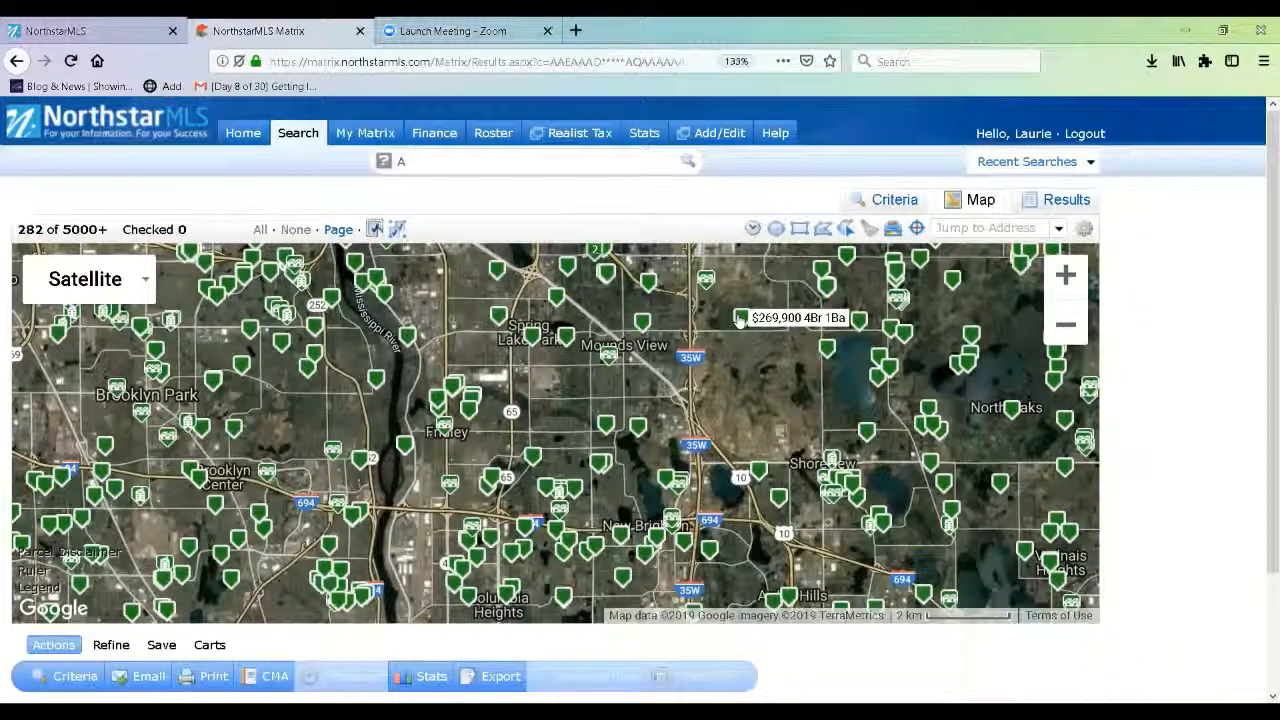
left_click(739, 318)
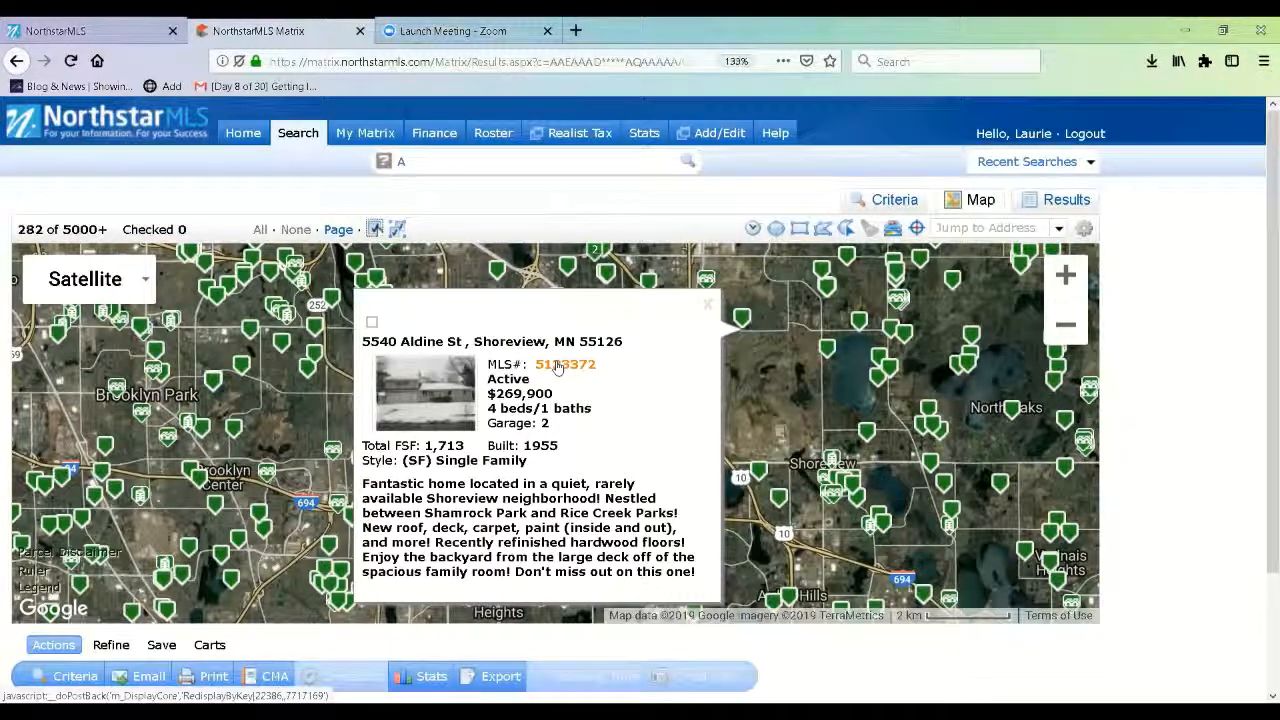
left_click(558, 365)
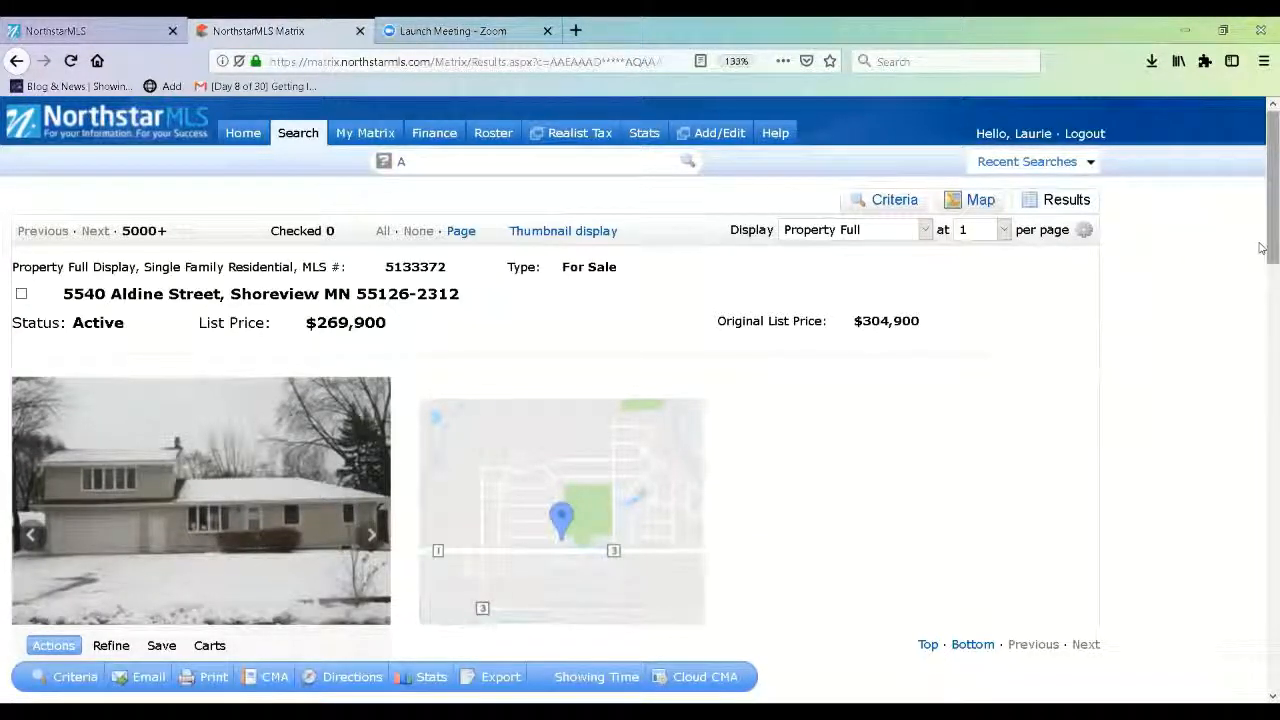
left_click_drag(1262, 248, 1262, 324)
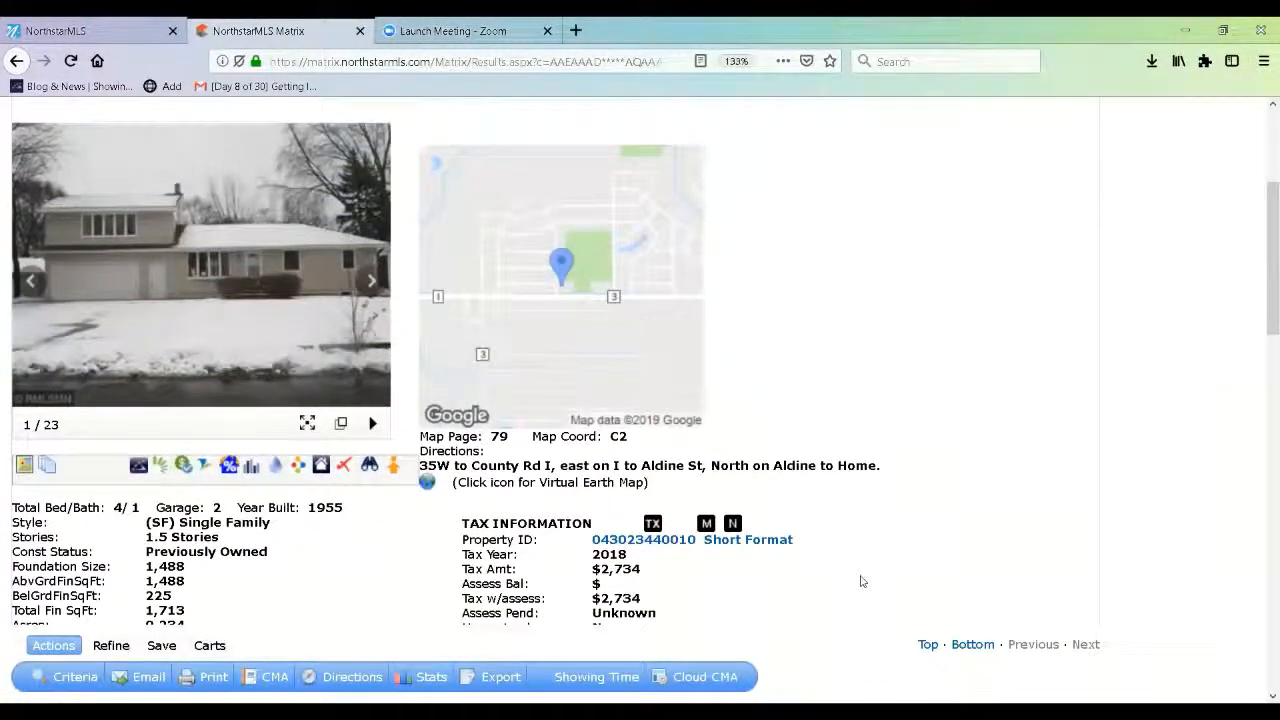
left_click(160, 468)
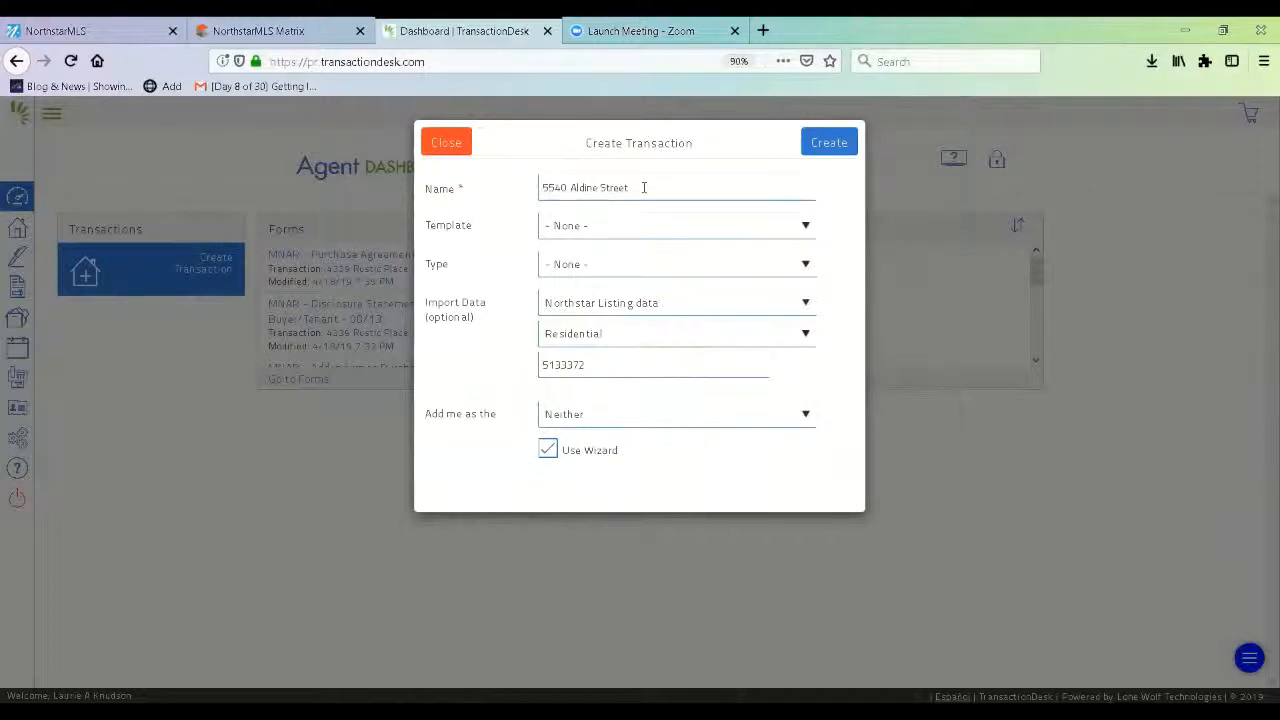
left_click(644, 187)
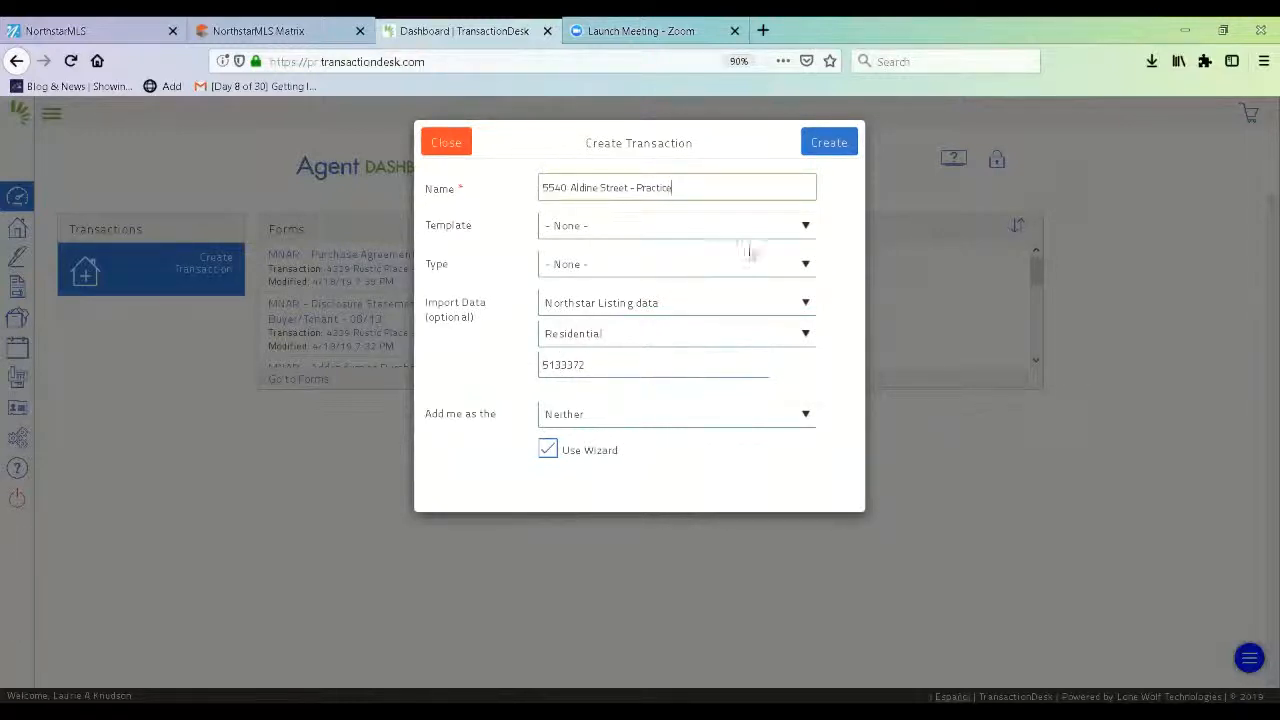
left_click(781, 235)
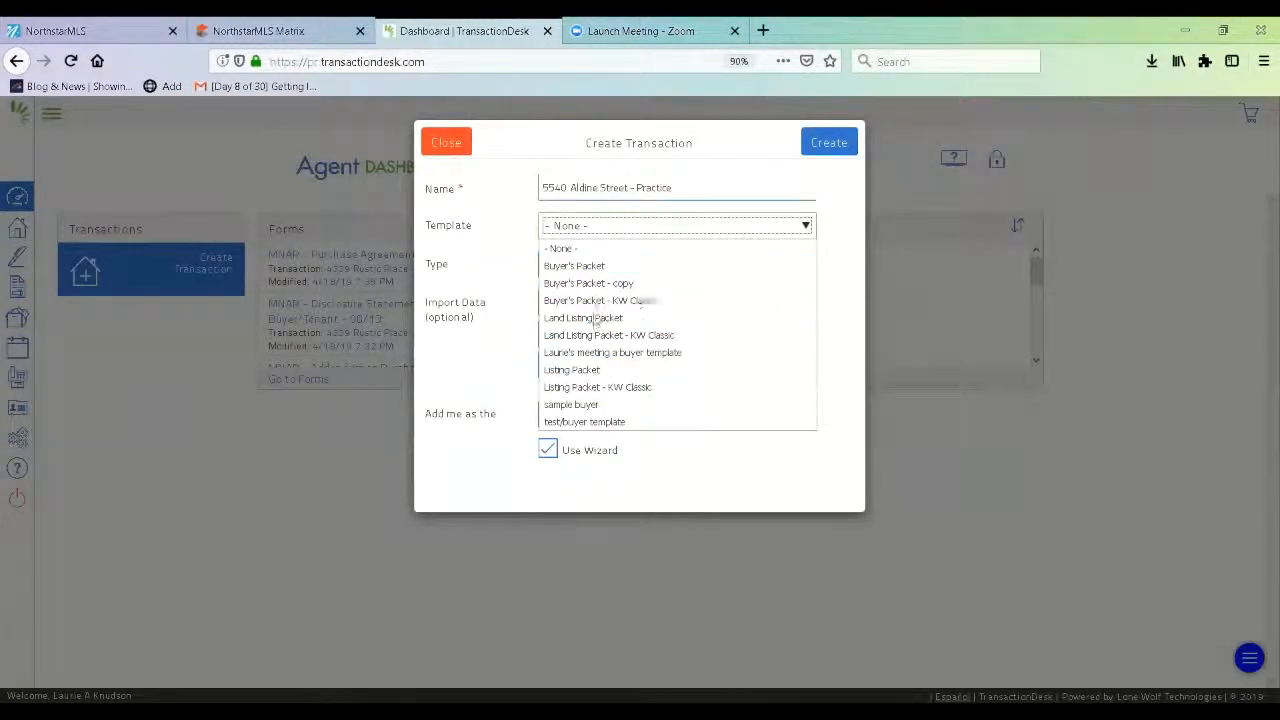
Choose the Buyer's Packet template and create the transaction.
left_click(598, 267)
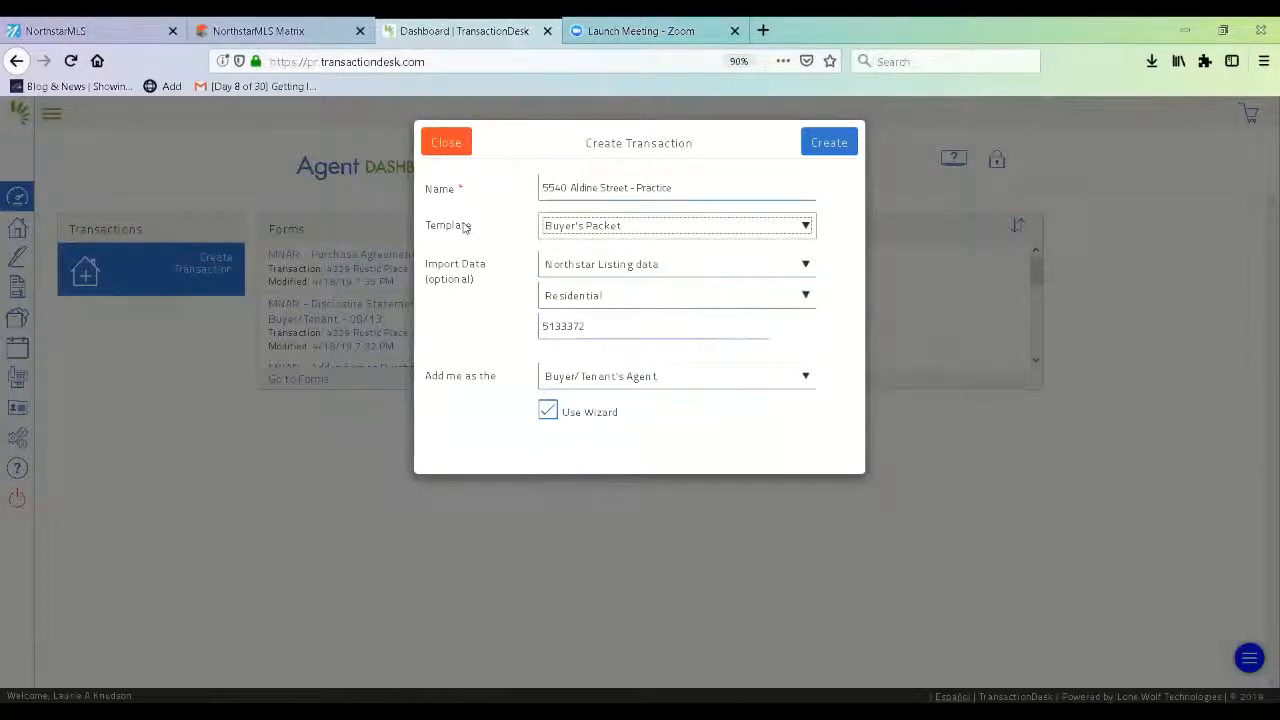
left_click(838, 137)
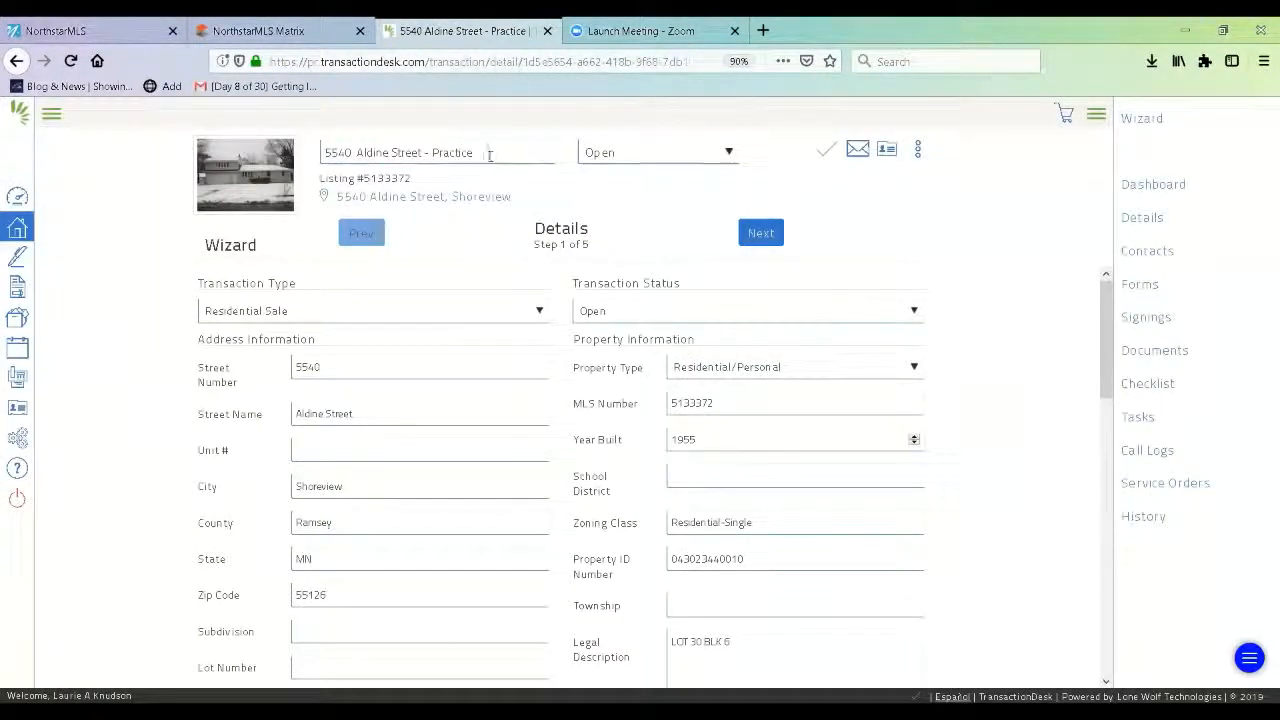
Save the transaction's imported details, then hide and reshow the wizard navigation panel.
left_click(489, 155)
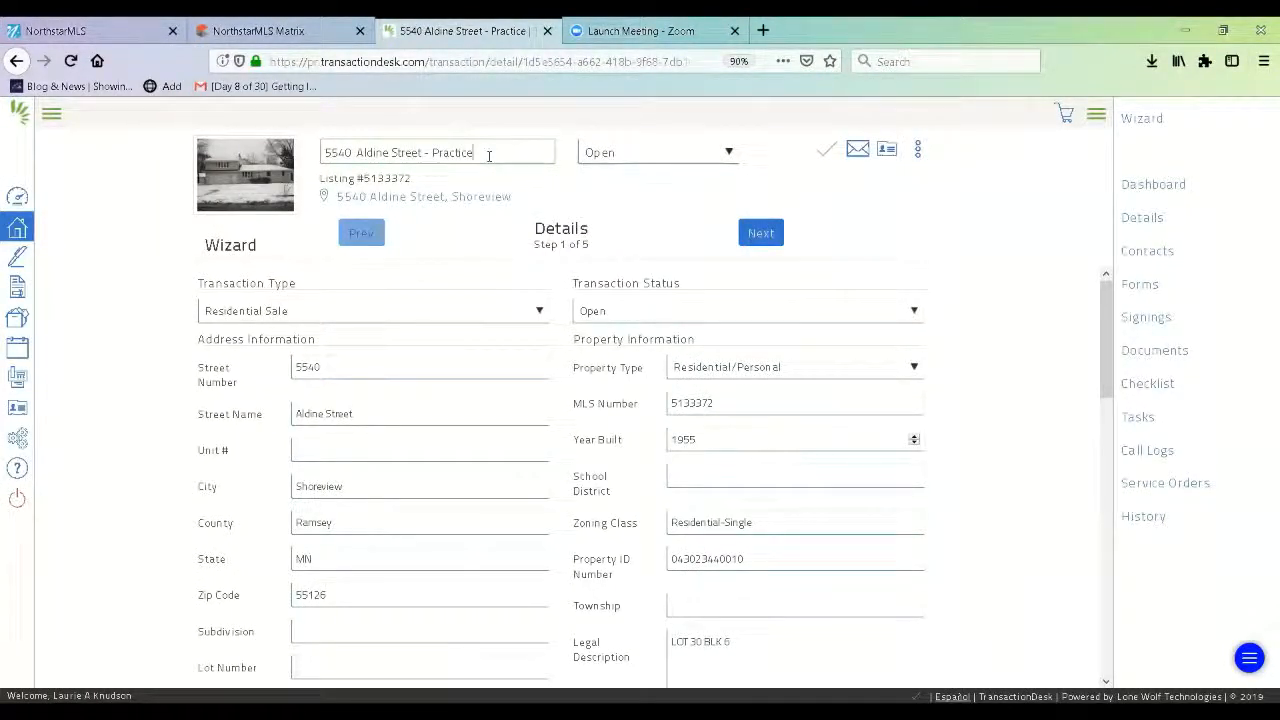
left_click(821, 156)
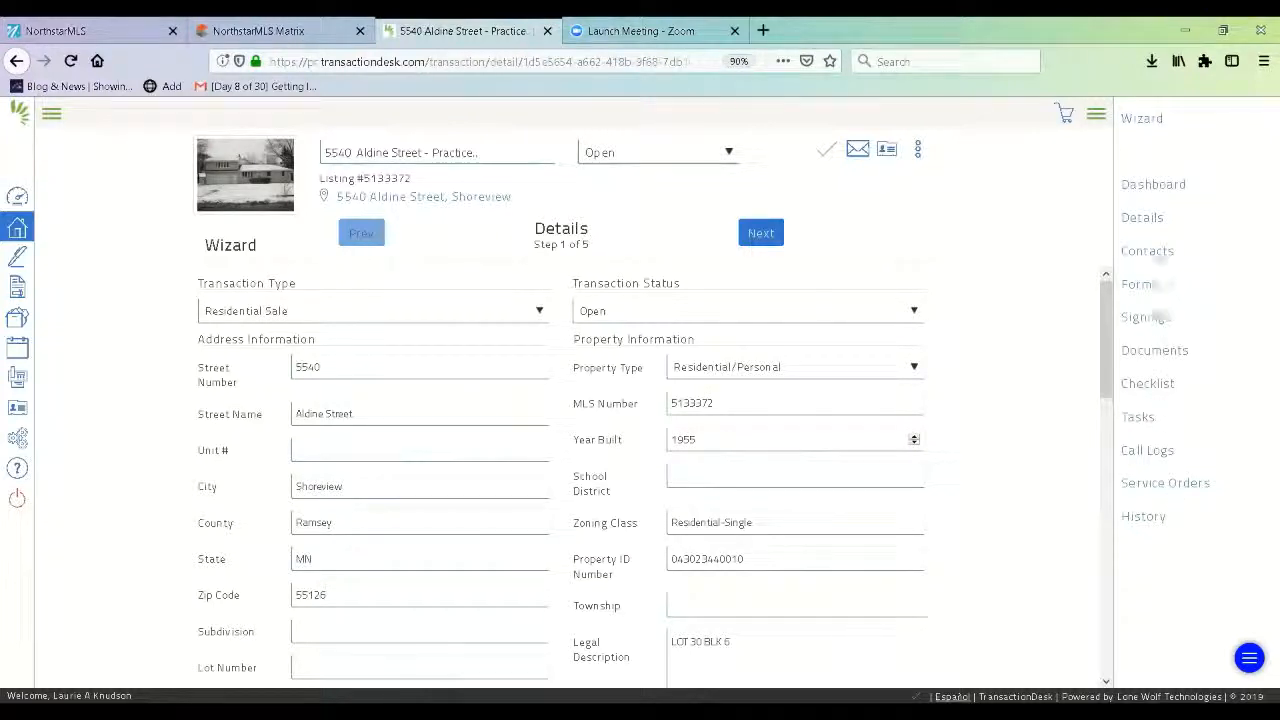
left_click(1097, 117)
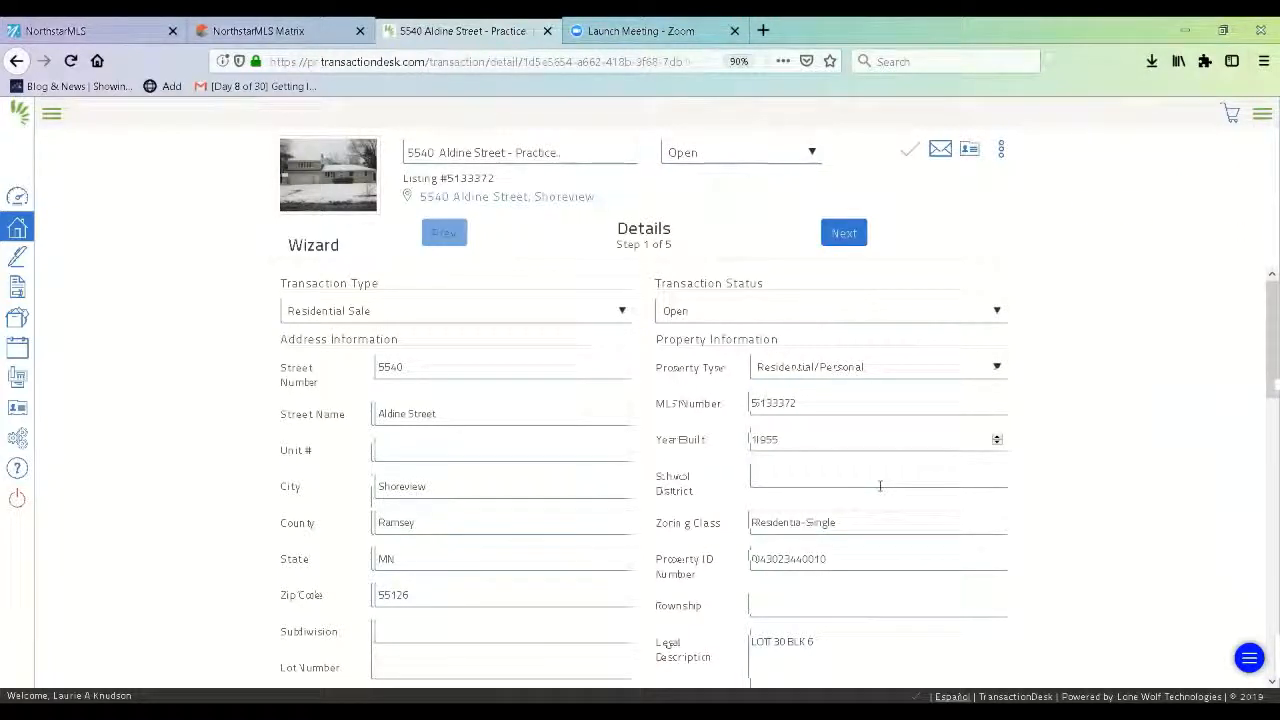
left_click(1261, 116)
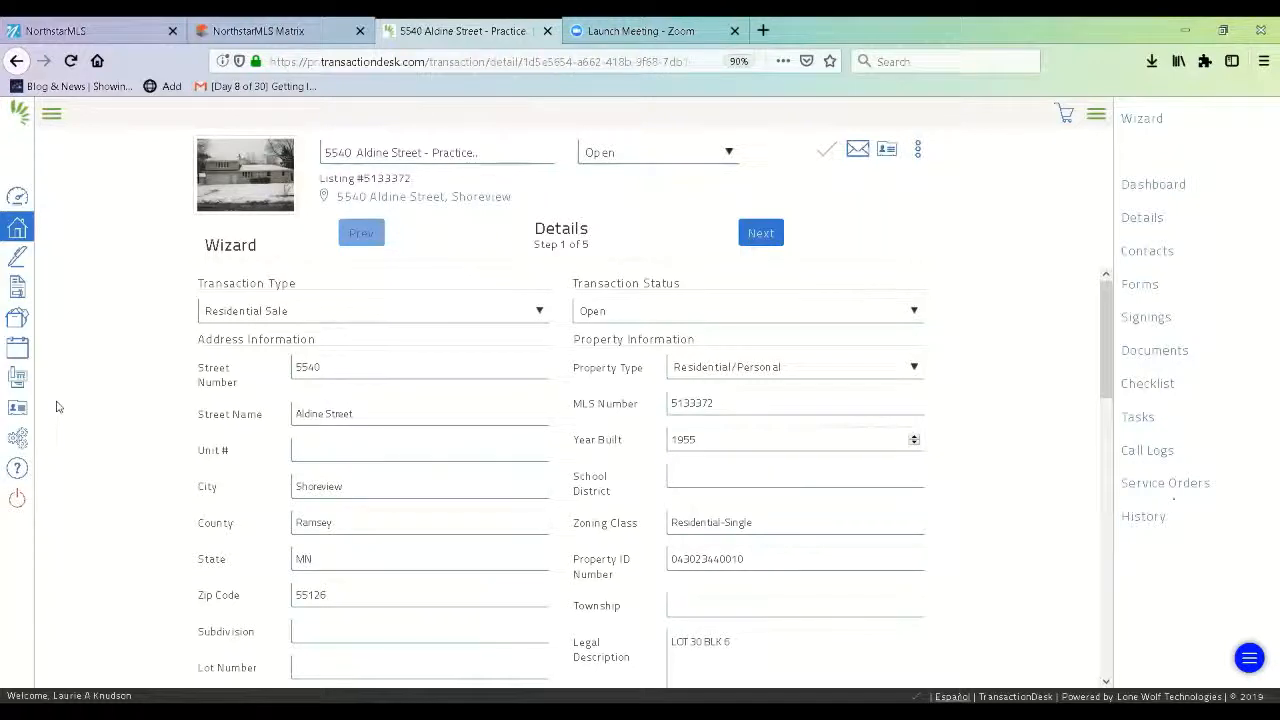
left_click(52, 113)
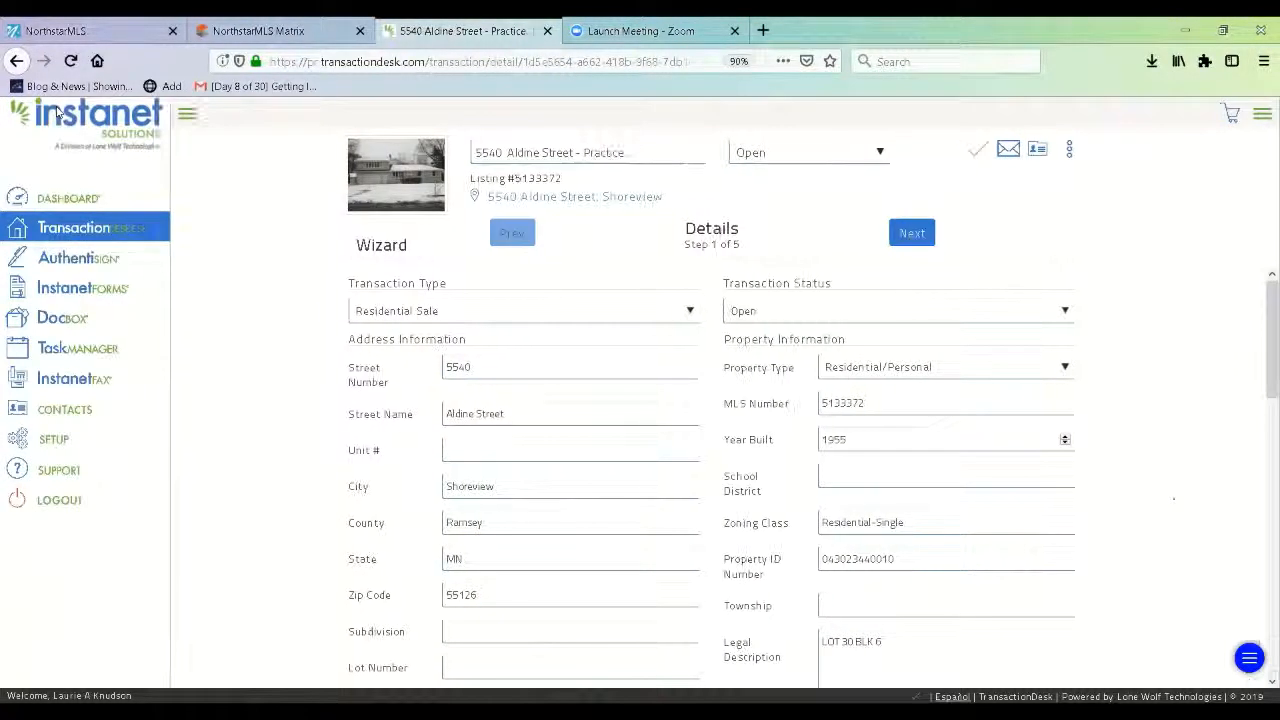
left_click(186, 118)
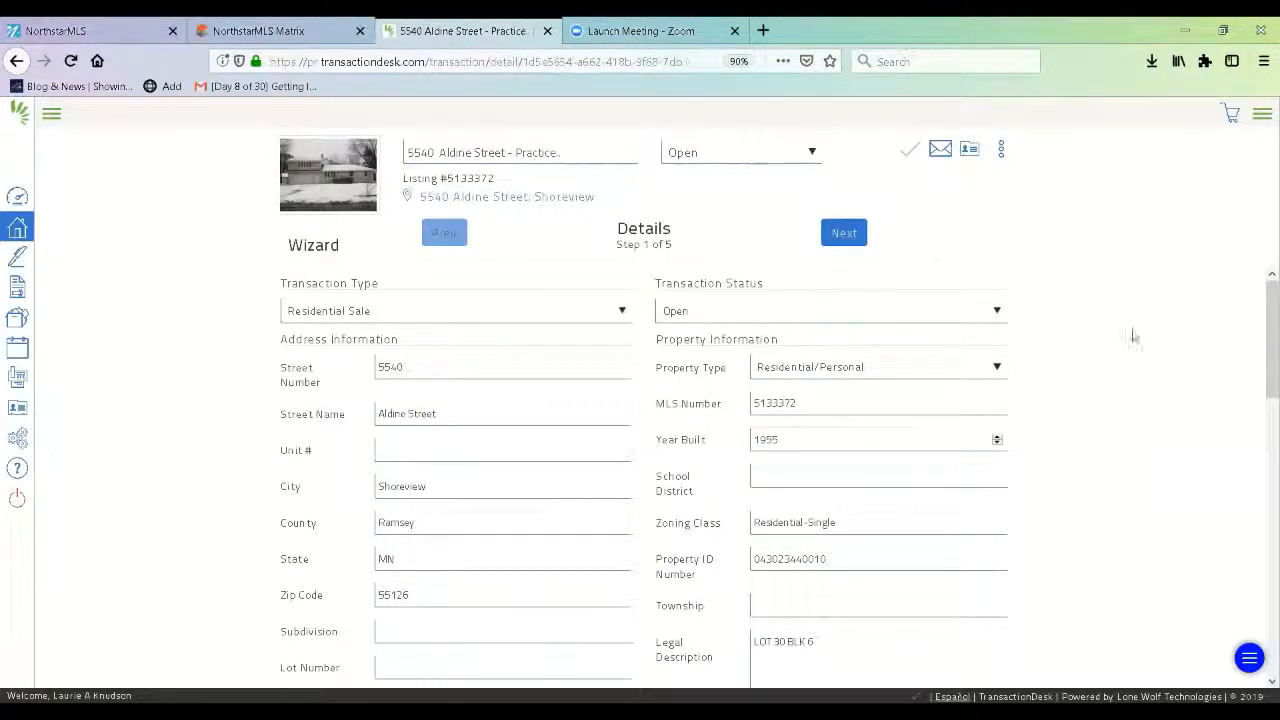
left_click(1262, 113)
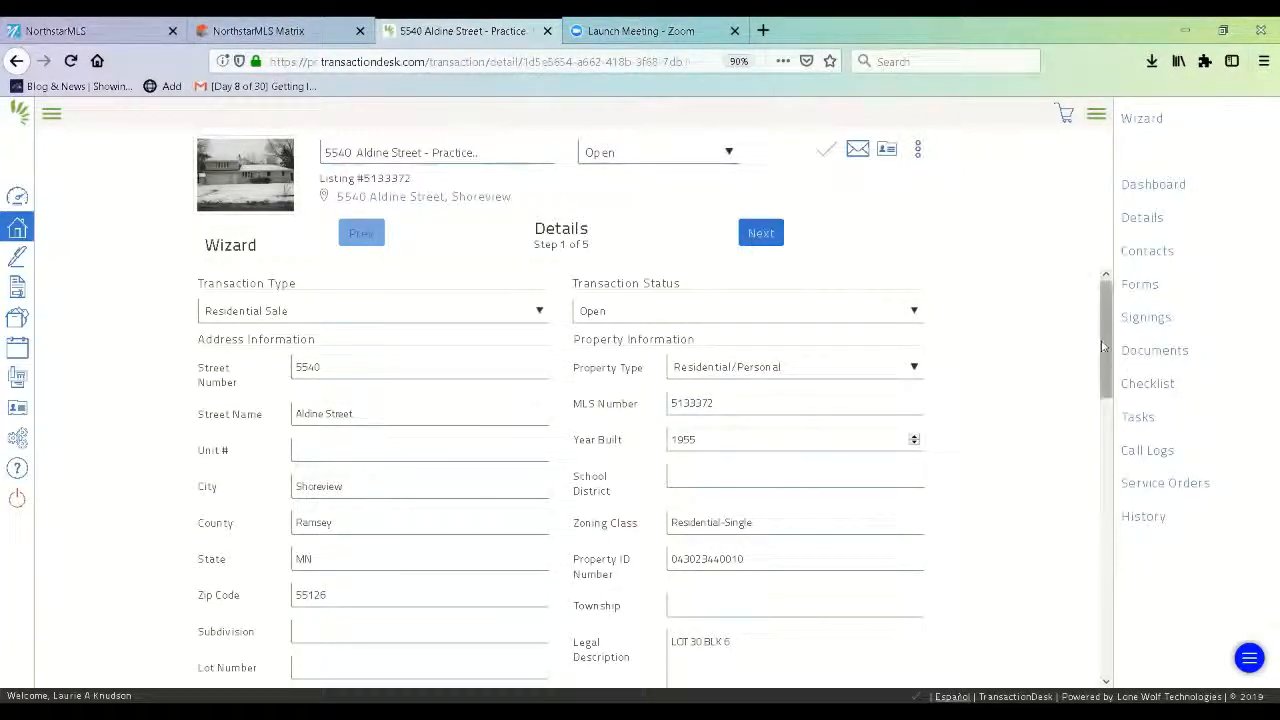
Enter 2700 as the earnest money alongside the 269900 purchase price.
scroll(1103, 345, "down", 1)
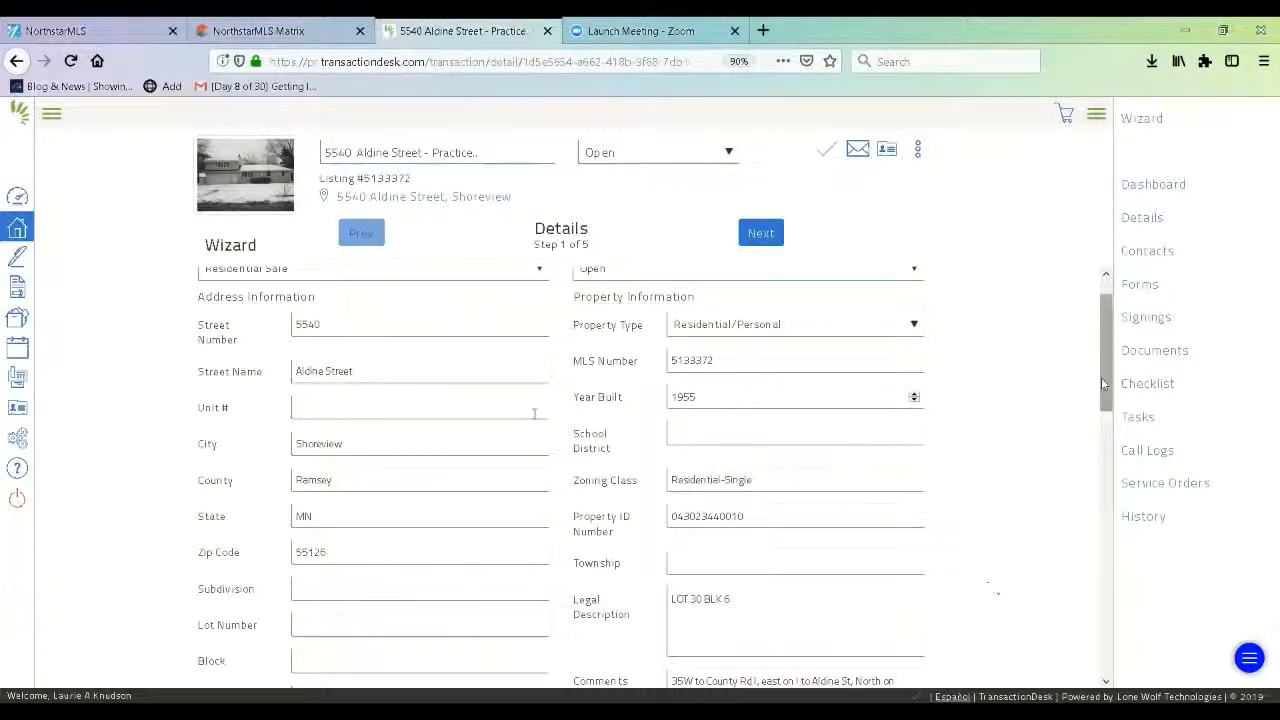
left_click_drag(1106, 382, 1104, 498)
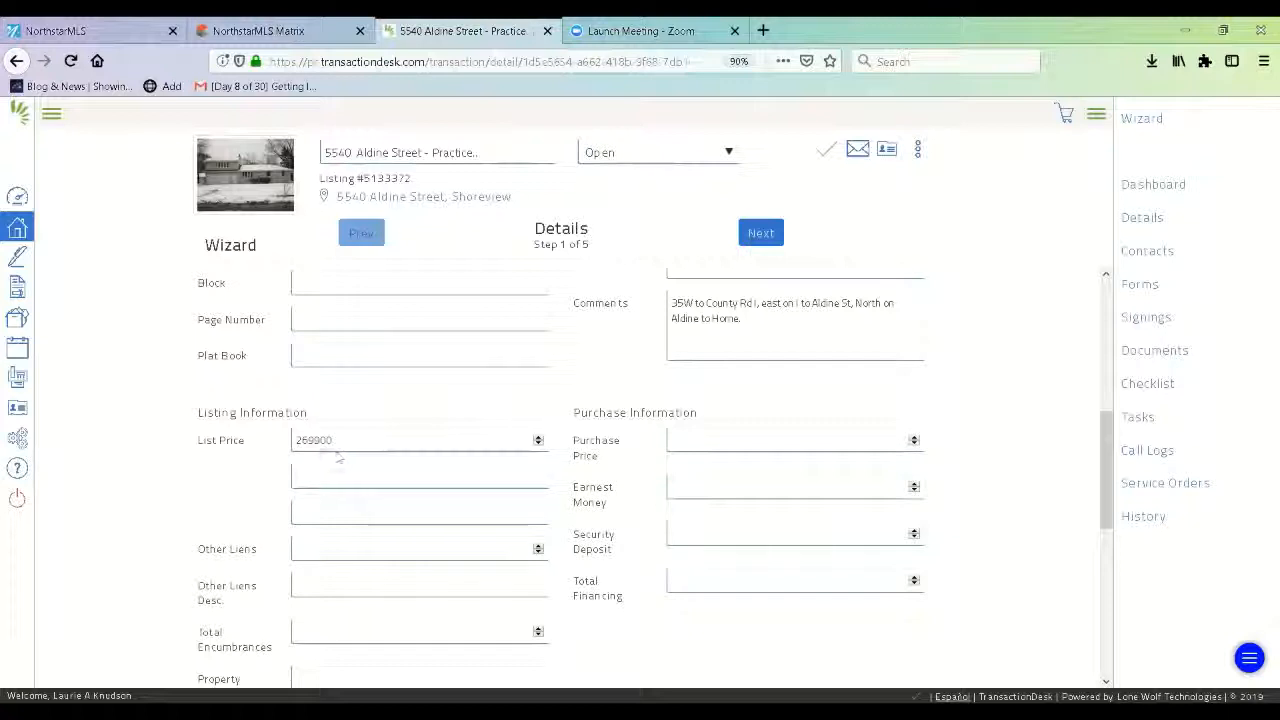
left_click(671, 442)
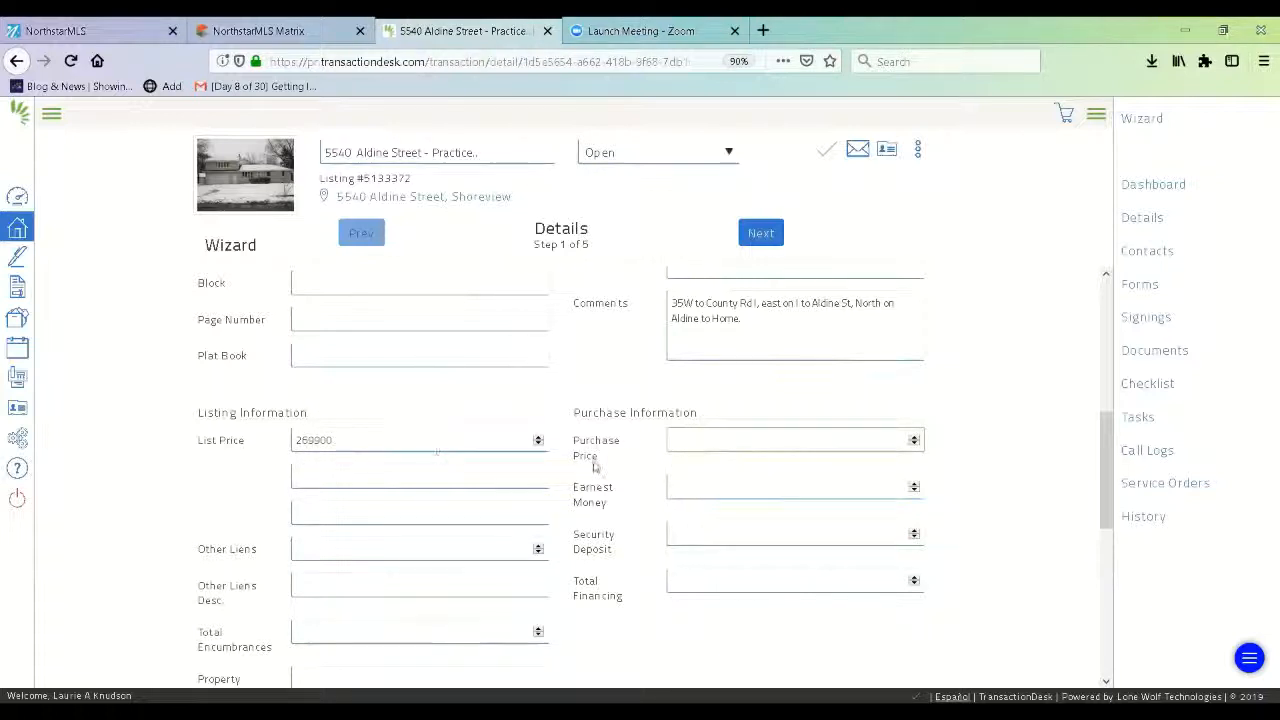
left_click(713, 444)
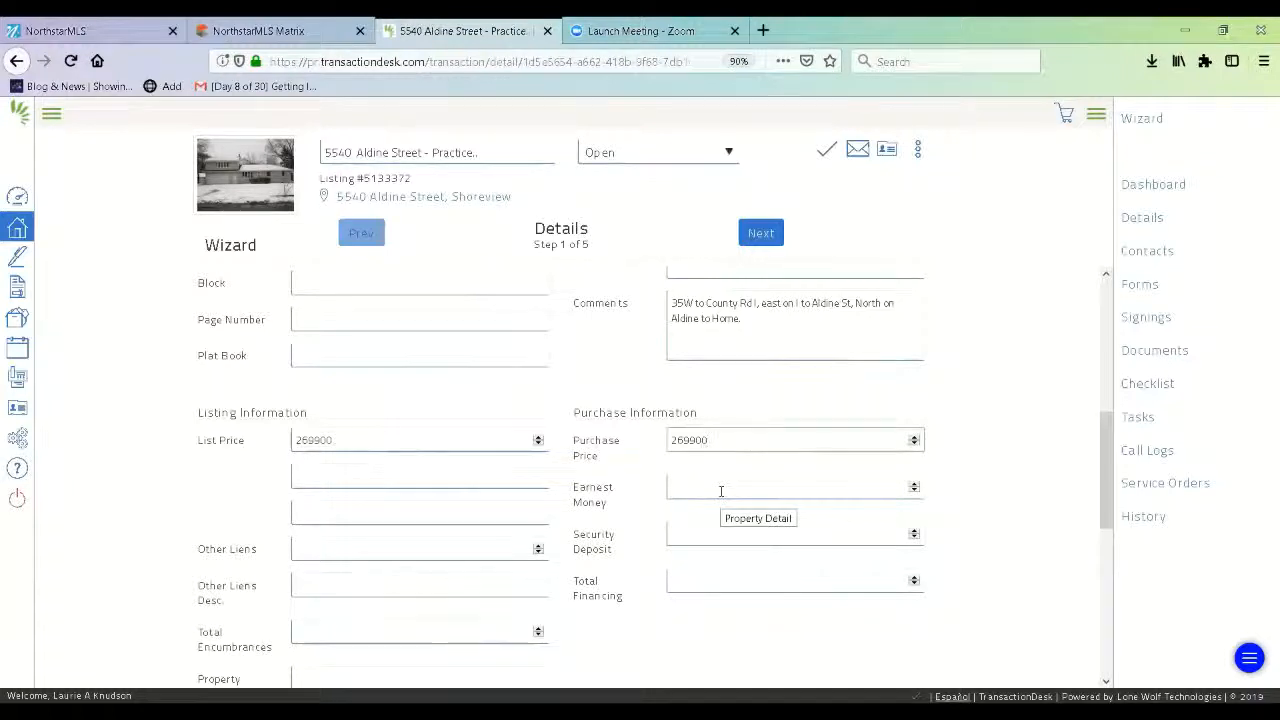
left_click(721, 491)
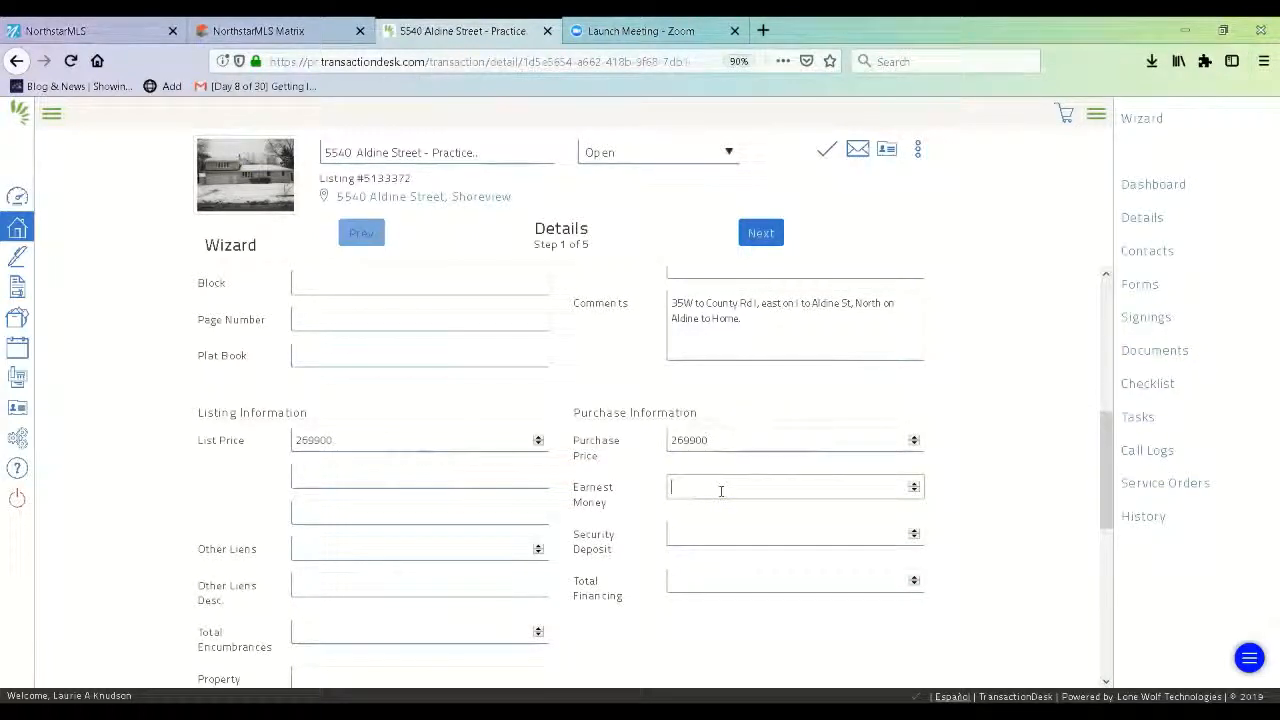
type("2700")
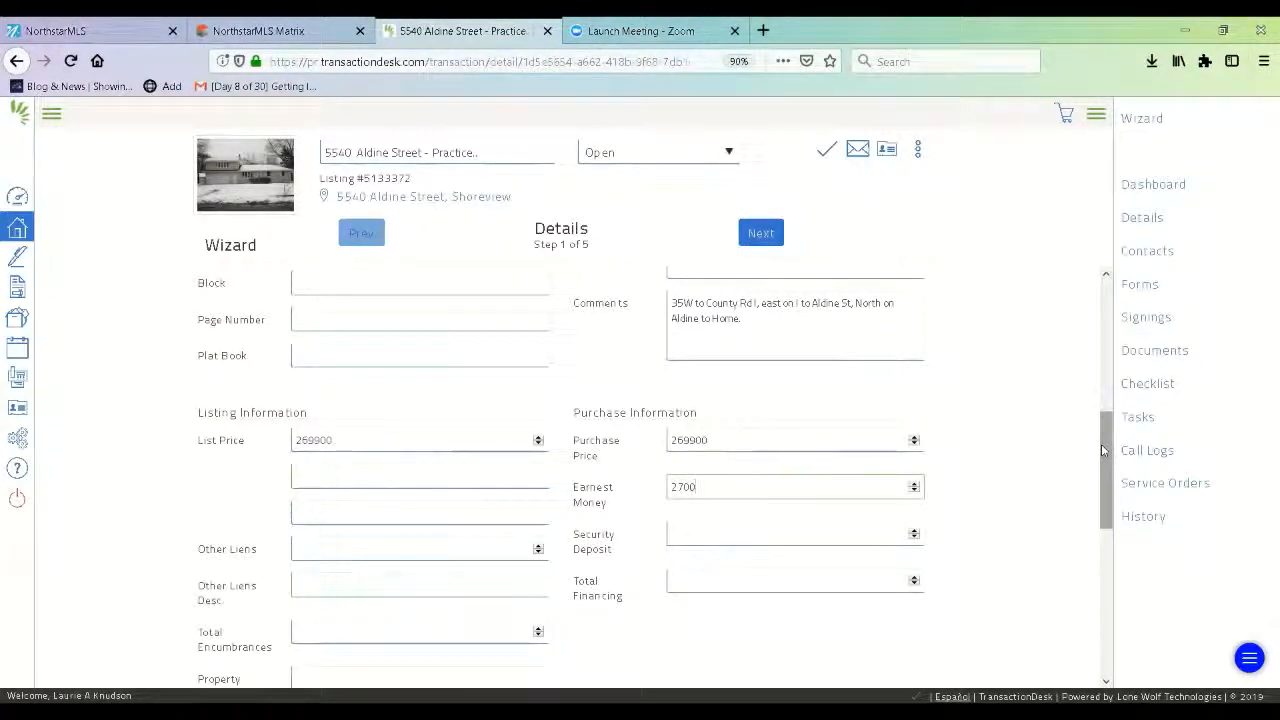
scroll(1104, 481, "down", 5)
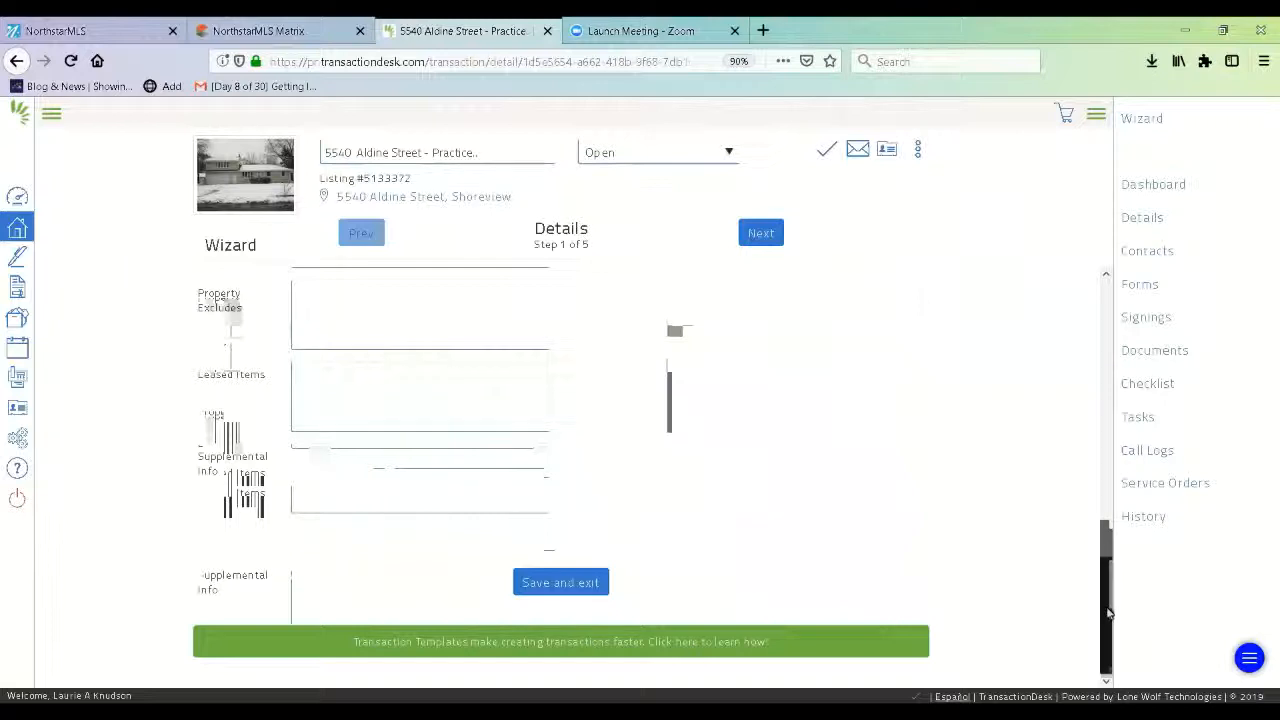
left_click_drag(1108, 612, 1110, 395)
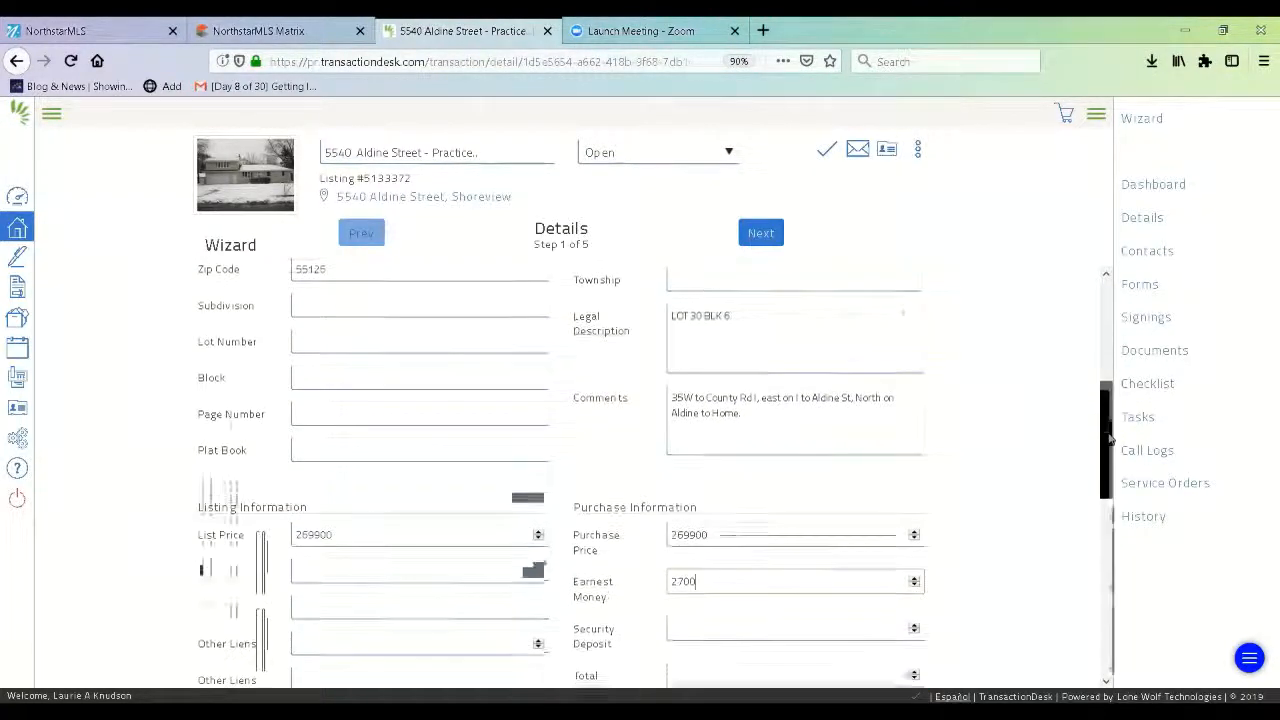
Advance the wizard to the Transaction Dates step (2 of 5) and return to the top of the form.
left_click(760, 233)
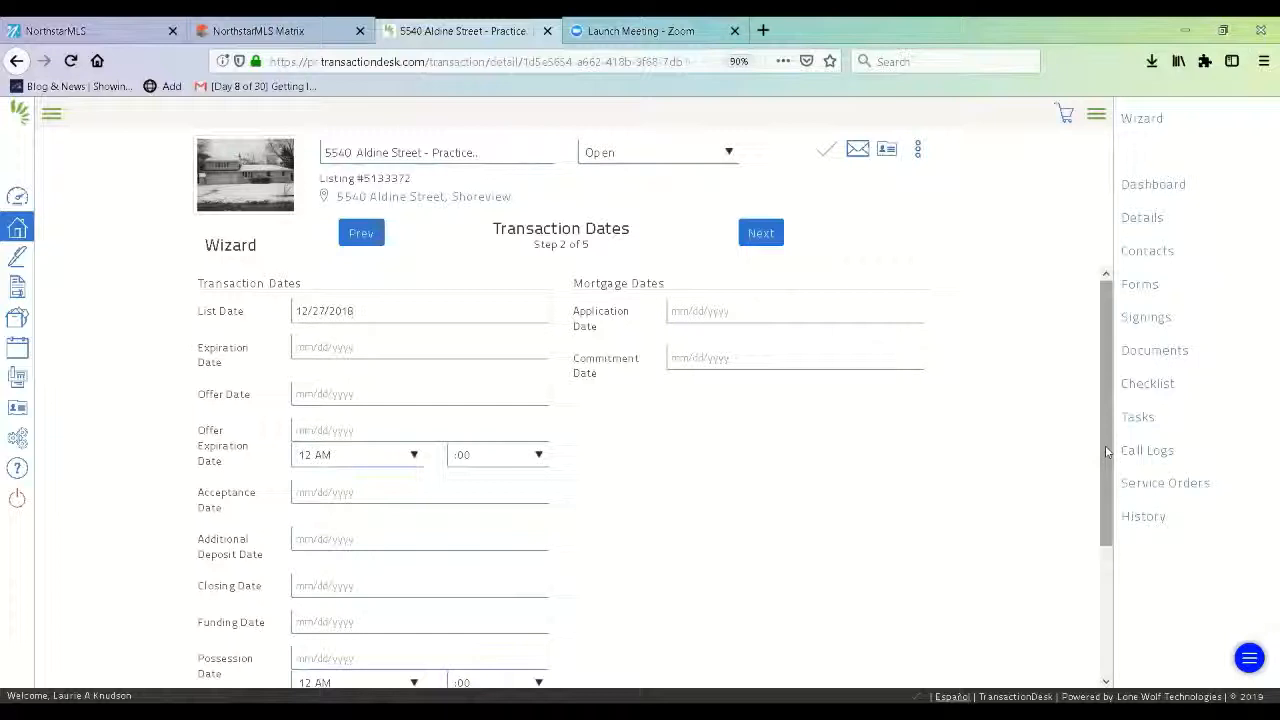
left_click_drag(1105, 452, 1114, 488)
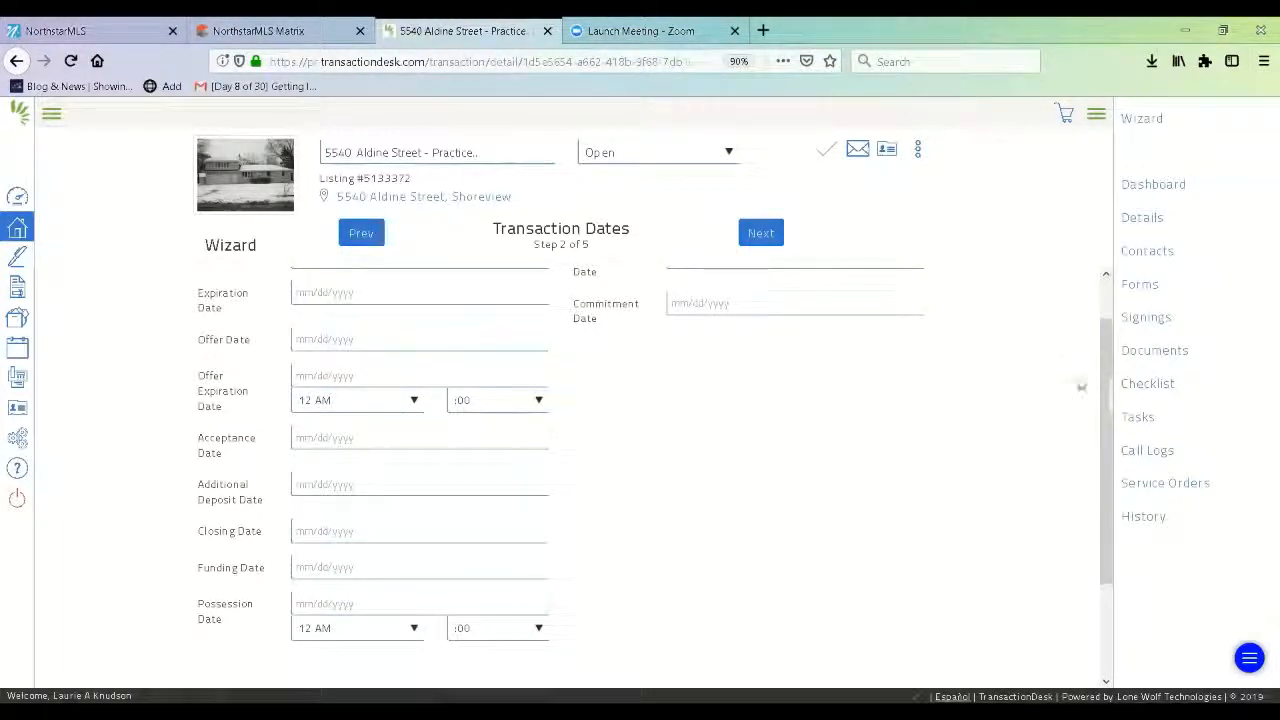
scroll(1100, 360, "up", 2)
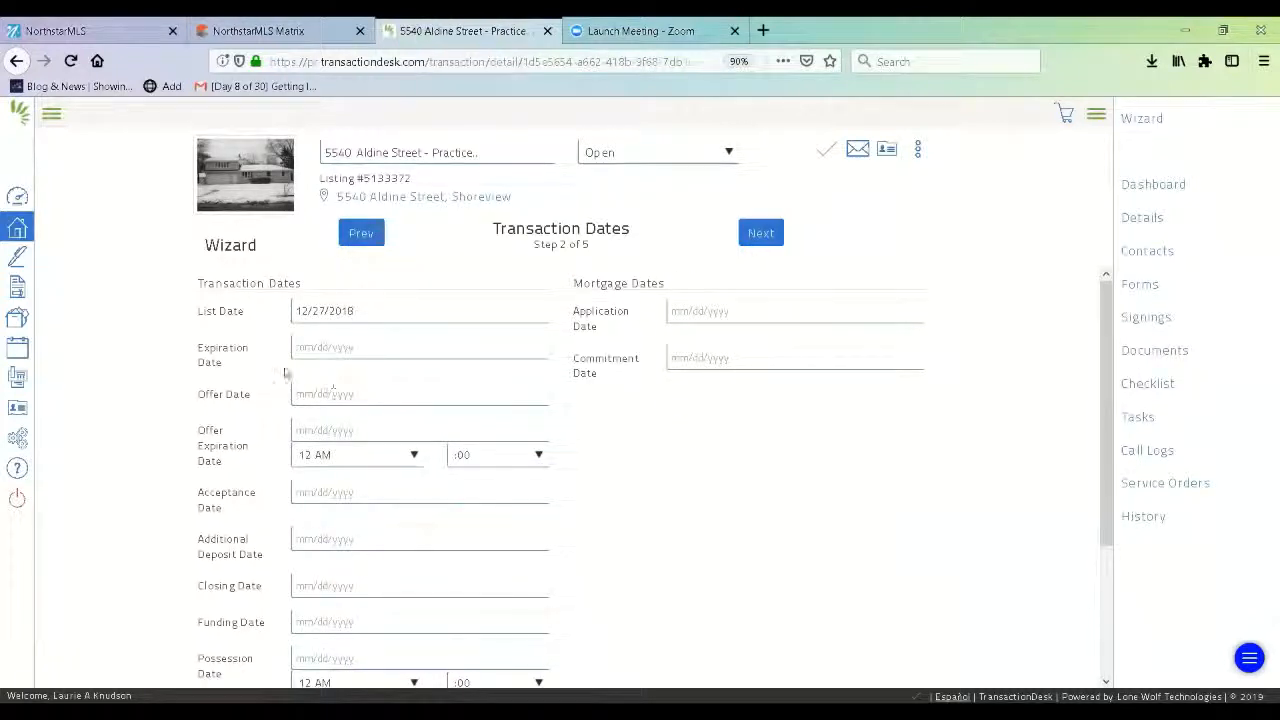
Set both the offer date and closing date to April 18, 2019, and save the dates.
left_click(329, 392)
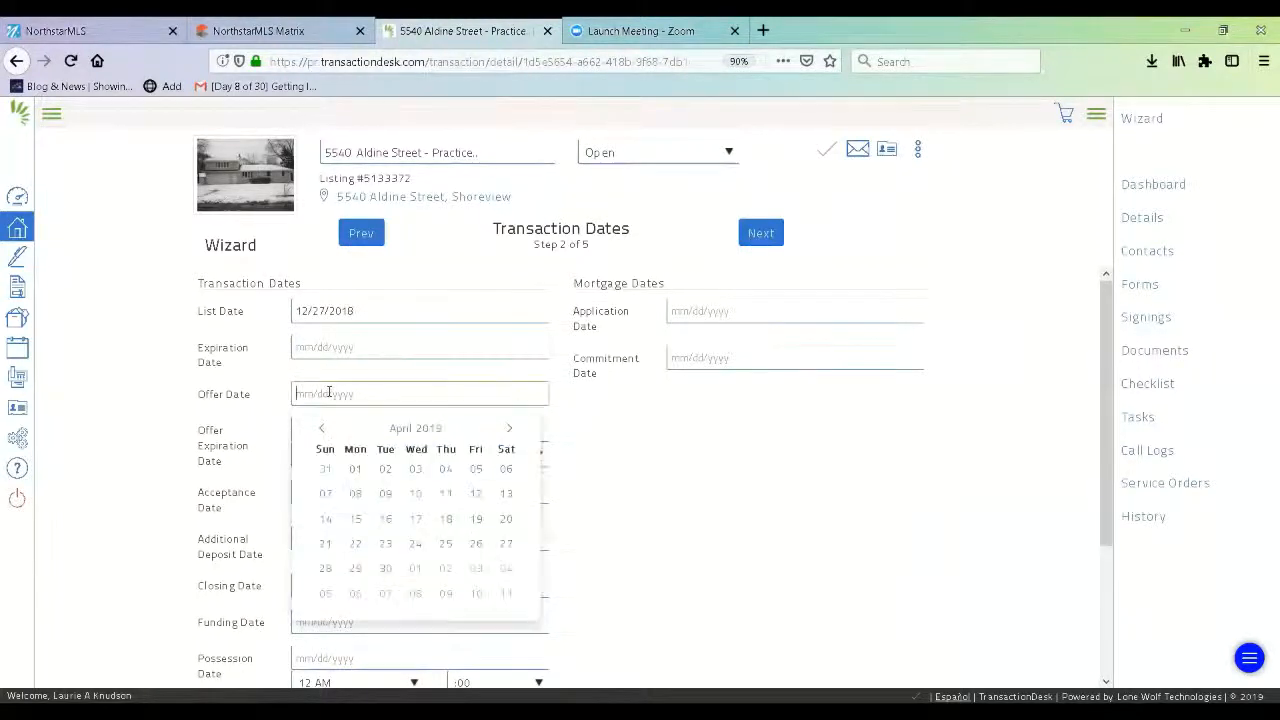
left_click(447, 525)
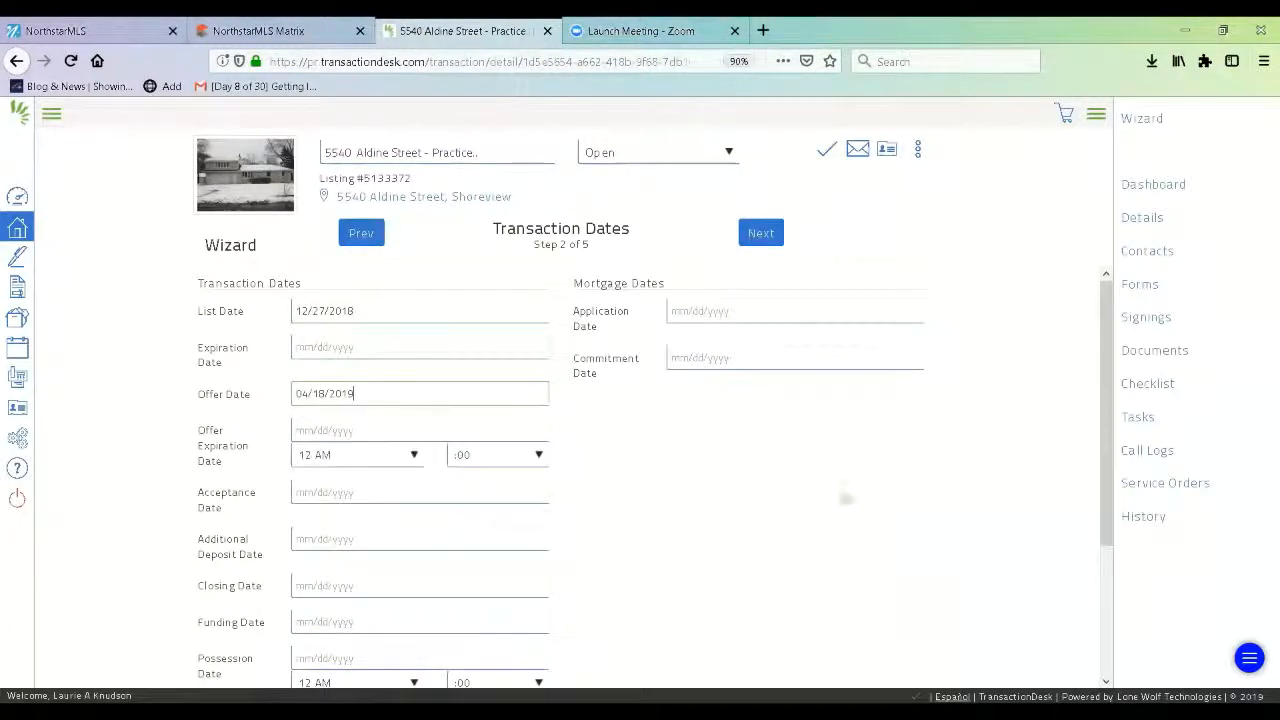
left_click_drag(1107, 470, 1119, 581)
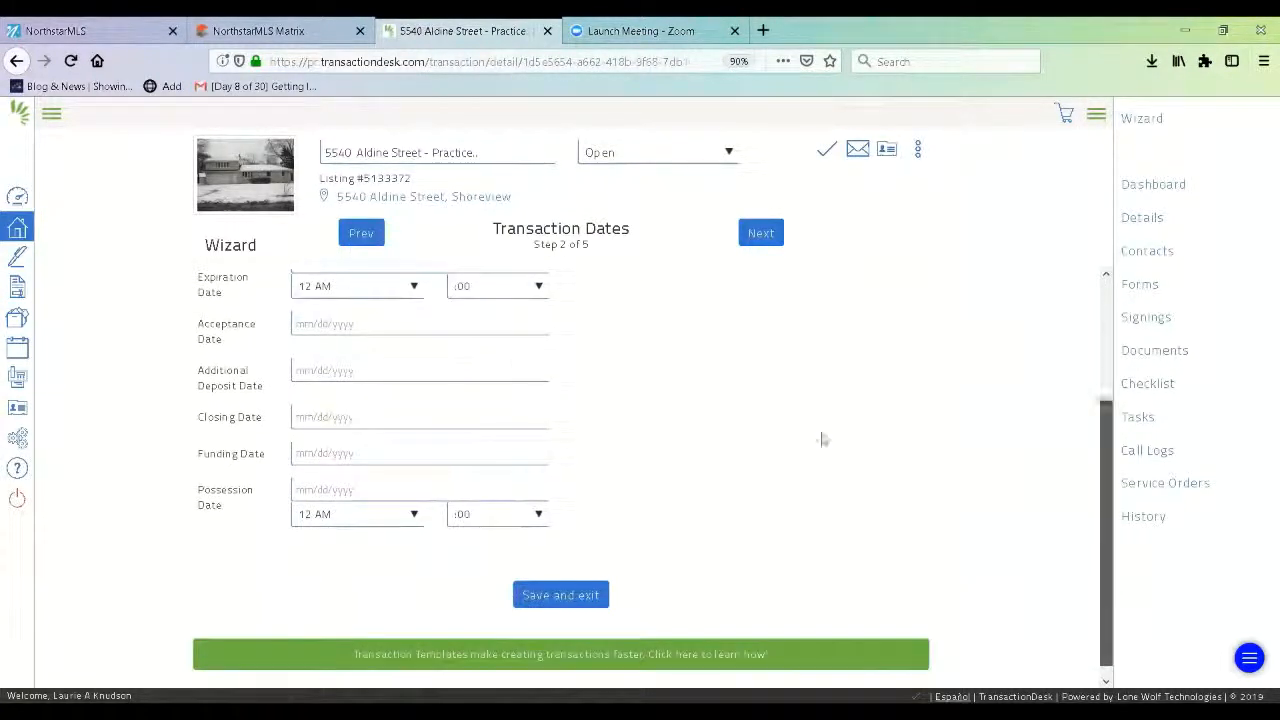
left_click(330, 415)
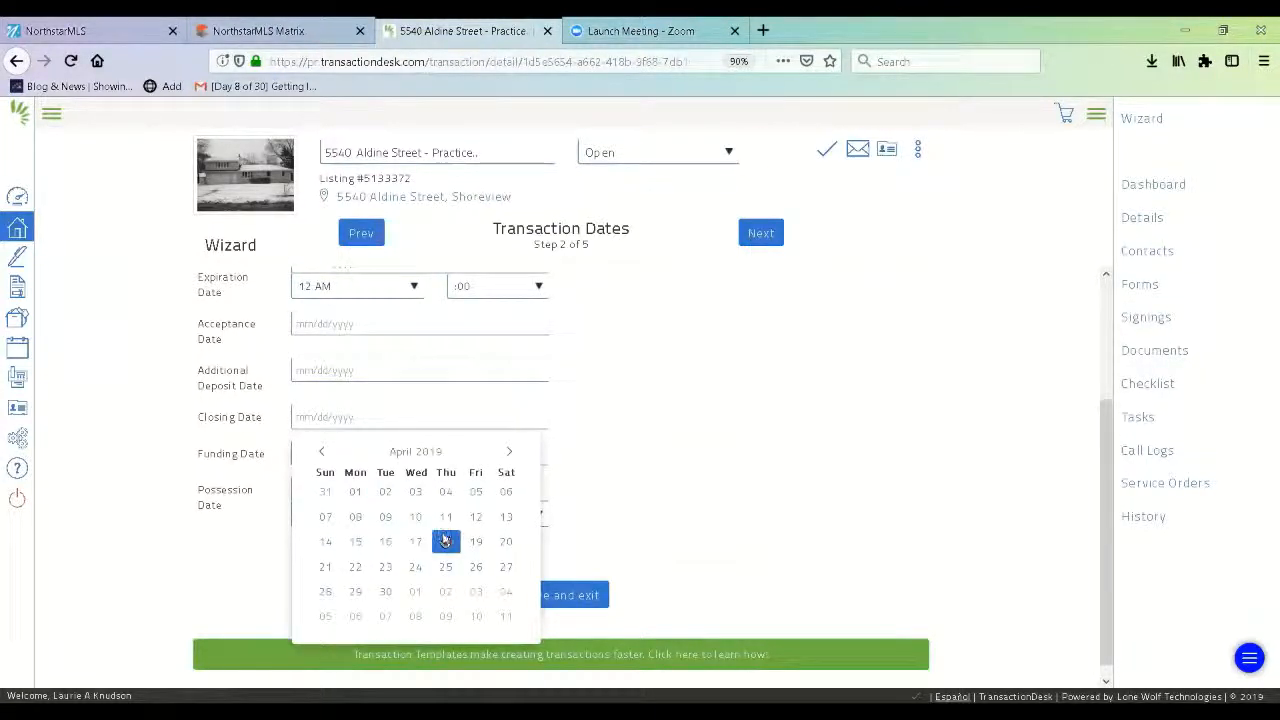
left_click(445, 540)
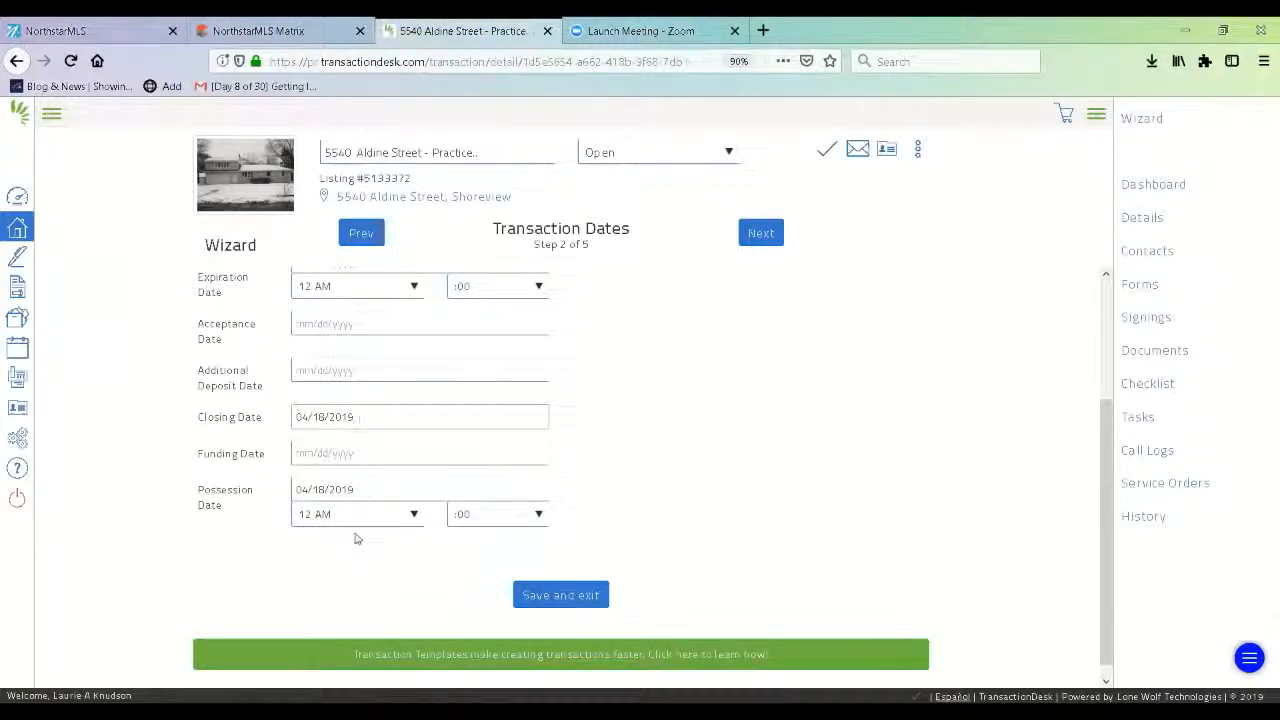
left_click(571, 594)
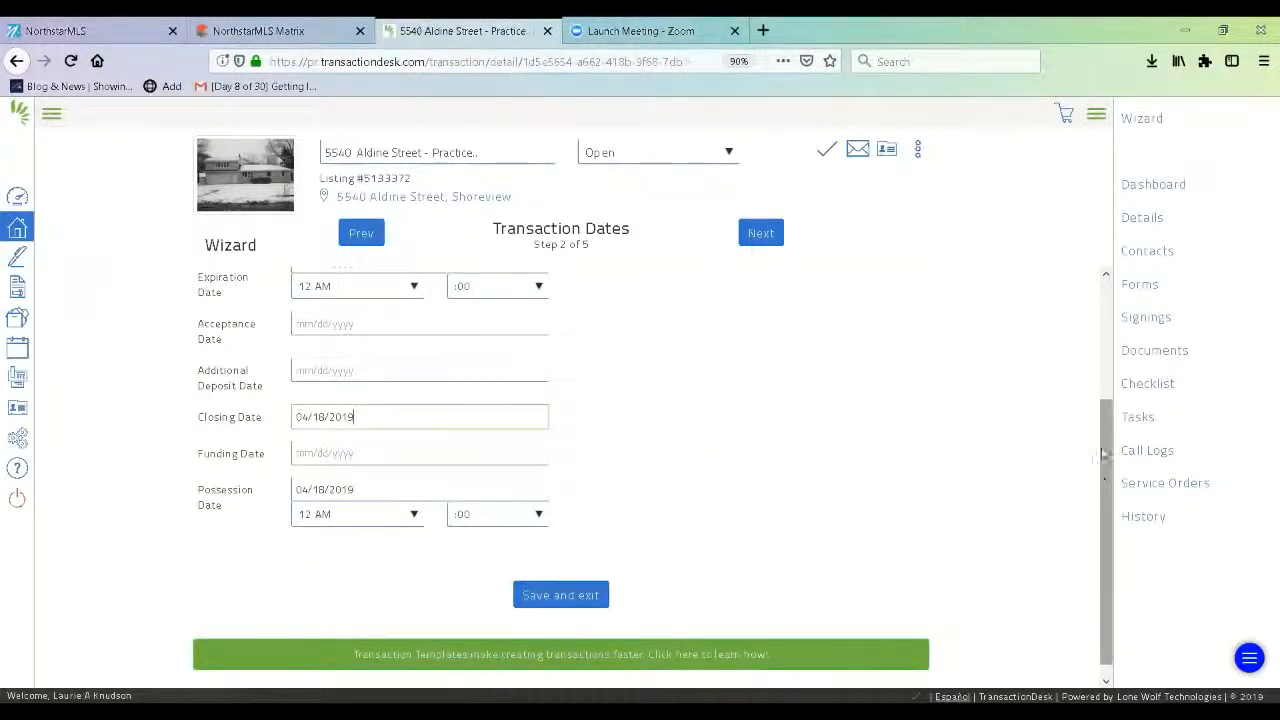
left_click_drag(1104, 462, 1104, 343)
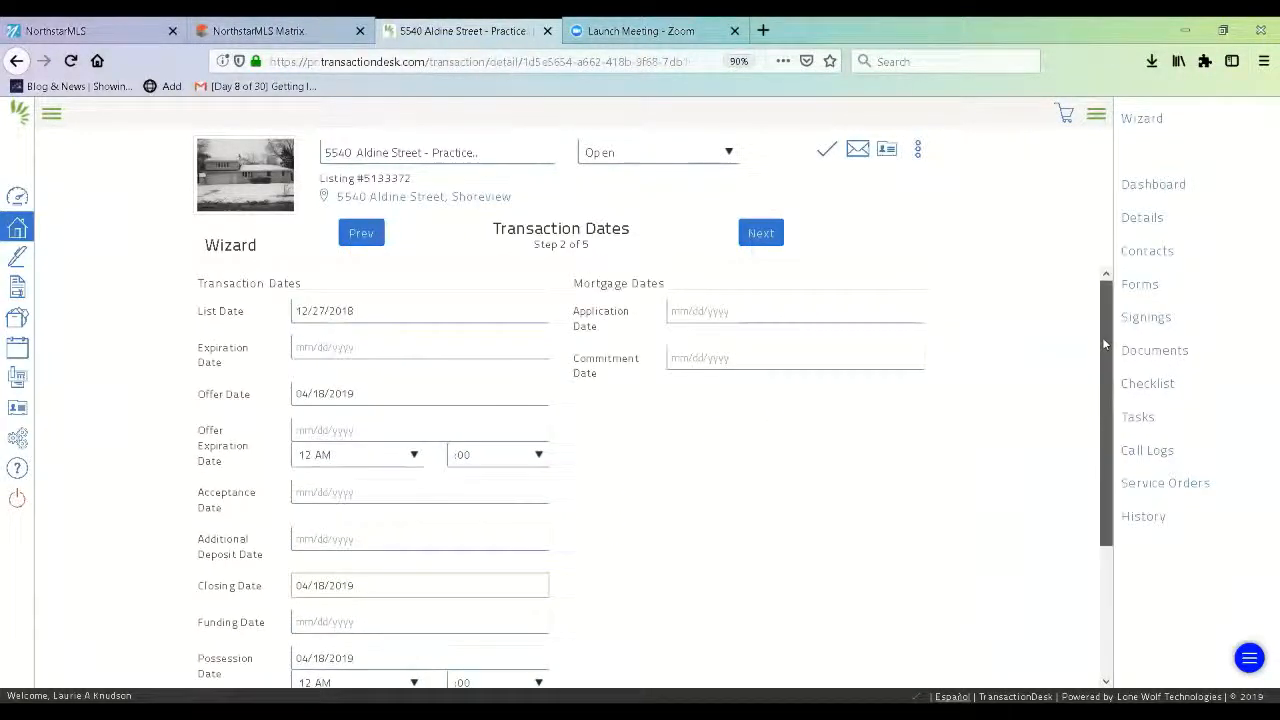
Move to the Contacts step (3 of 5) and open a blank Create Transaction Contact form.
left_click(766, 234)
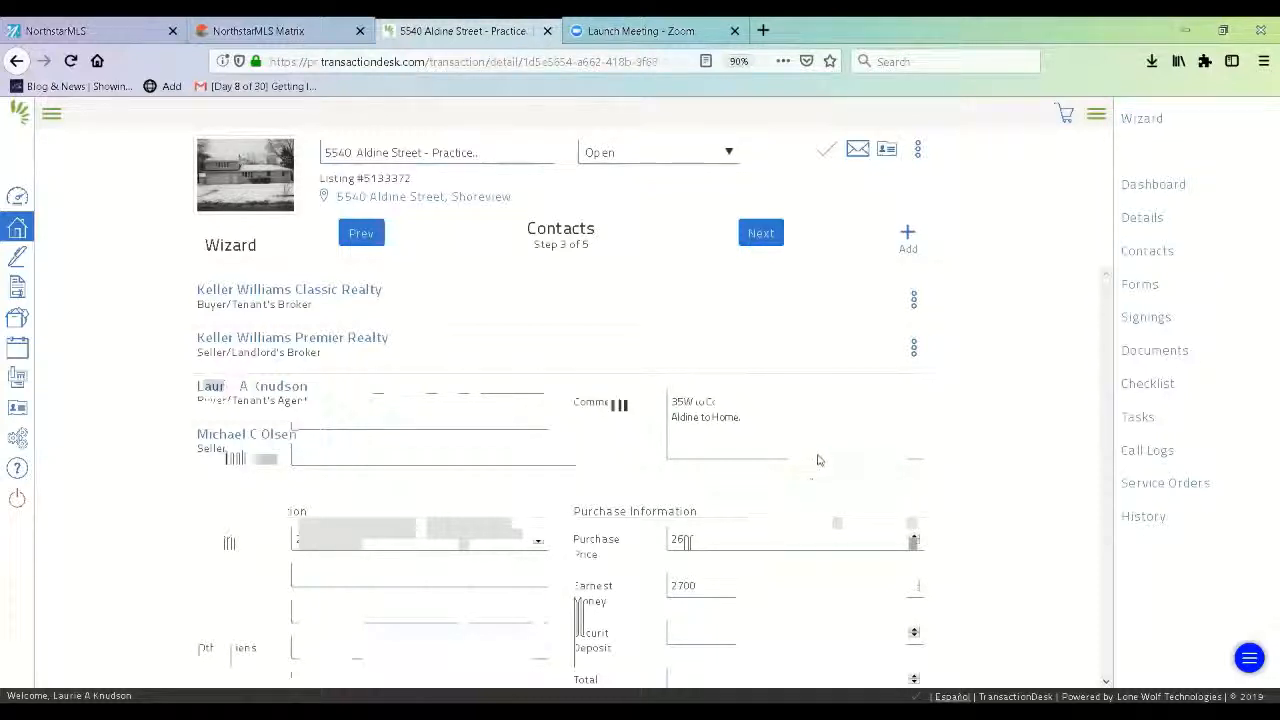
left_click(908, 238)
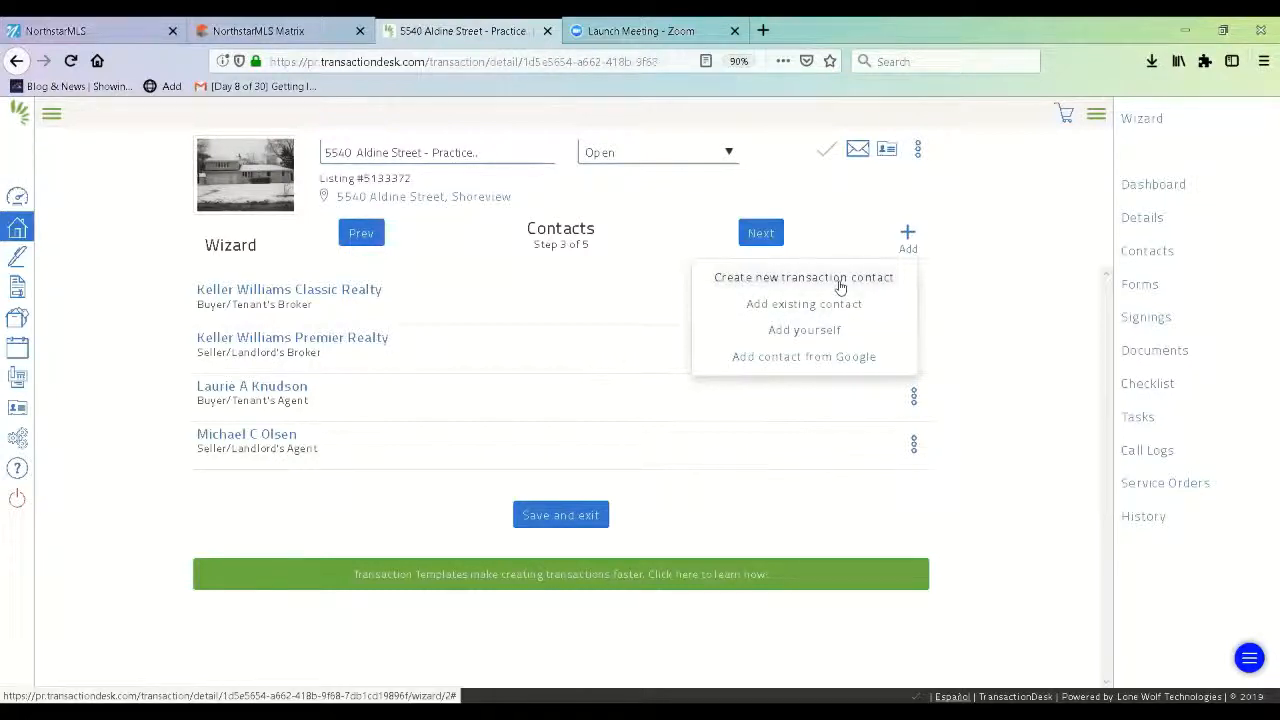
left_click(840, 287)
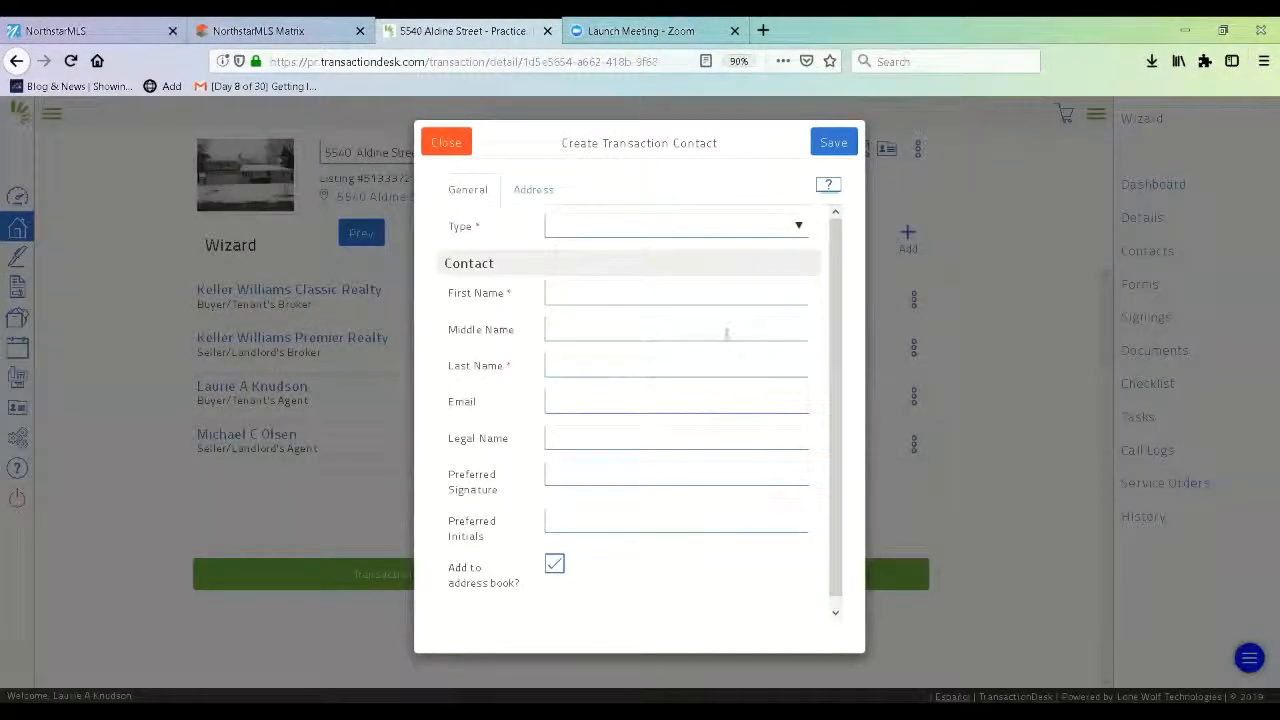
Make the contact a Buyer, enter the buyer's first name, last name and email, then show the Address fields.
left_click(721, 230)
left_click(582, 281)
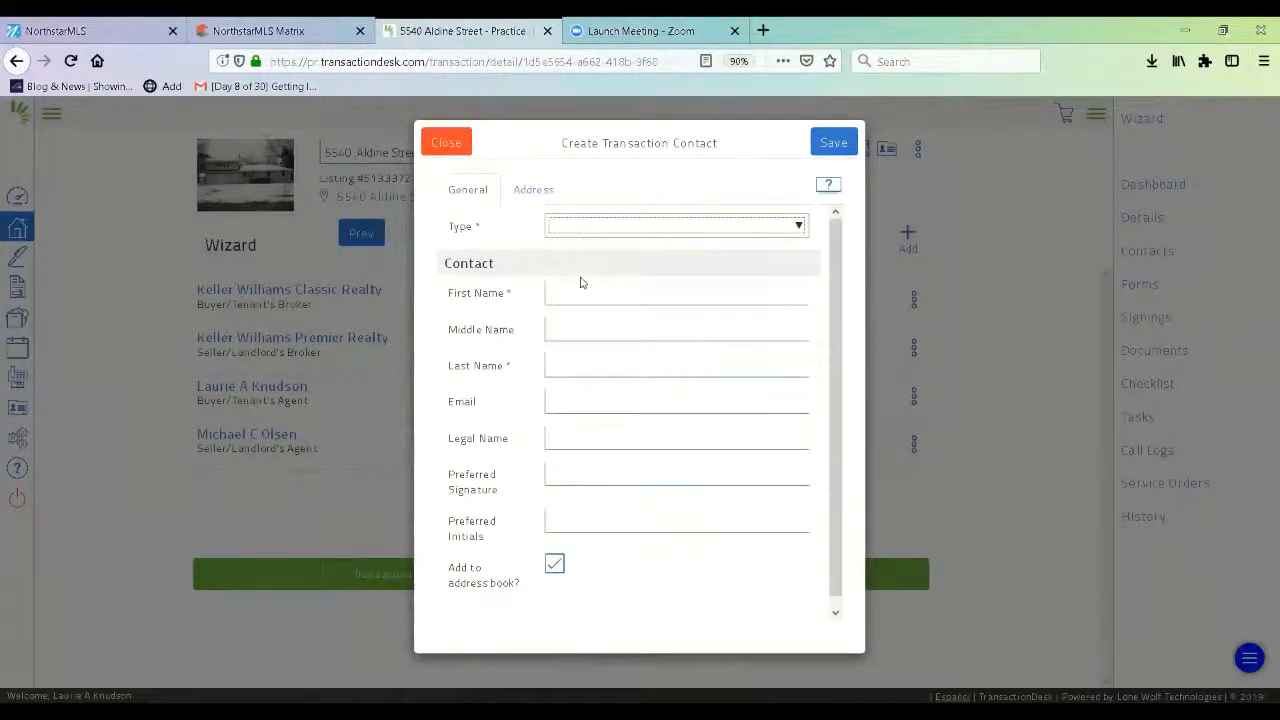
left_click(580, 292)
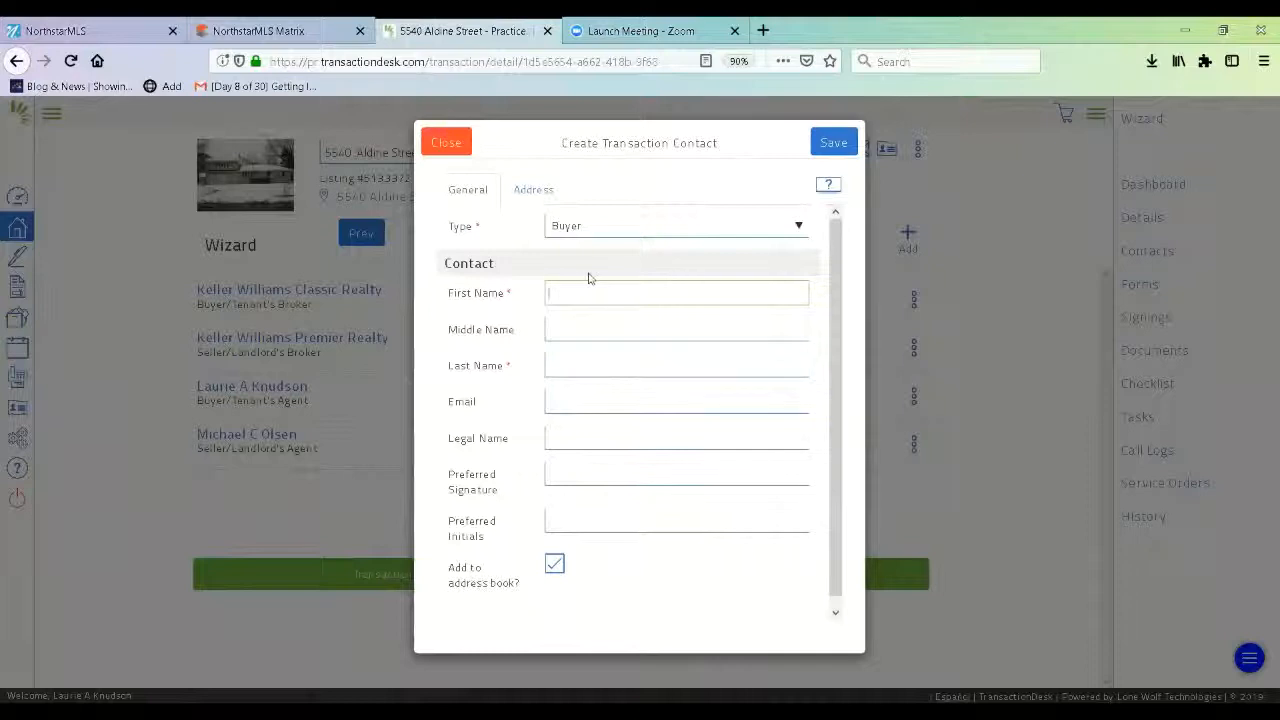
type("Sally")
left_click(584, 363)
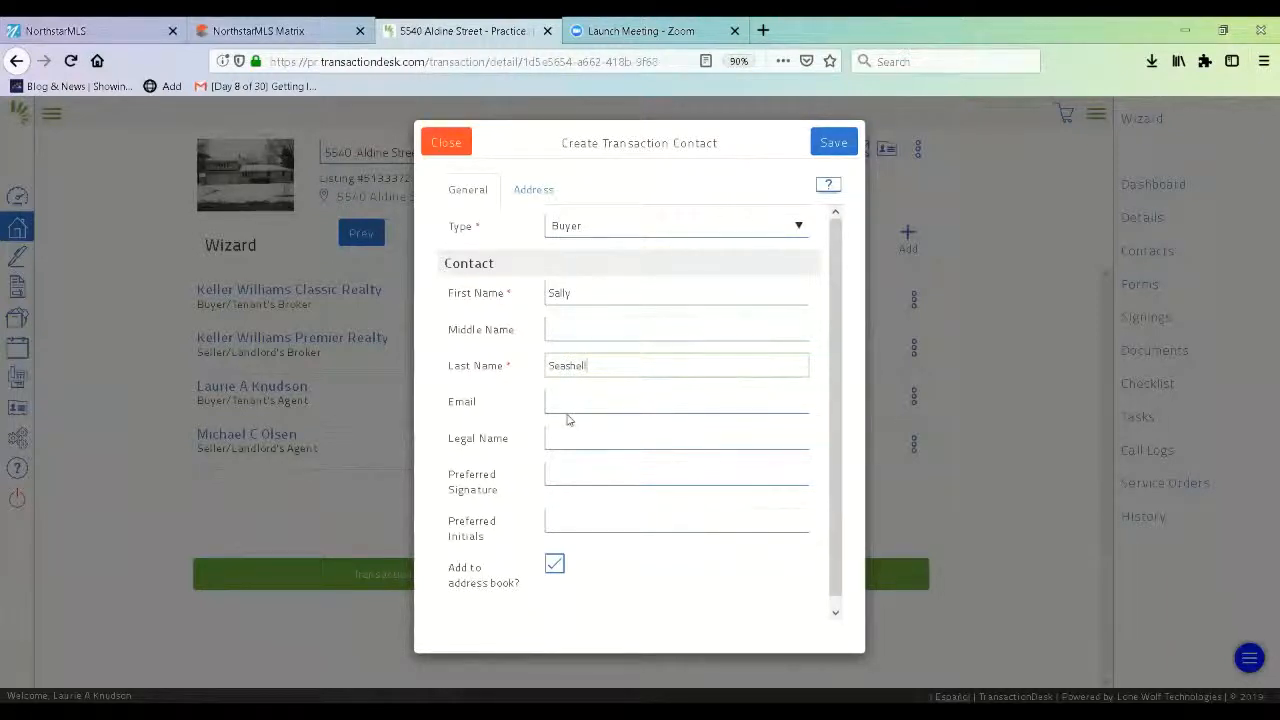
left_click(581, 404)
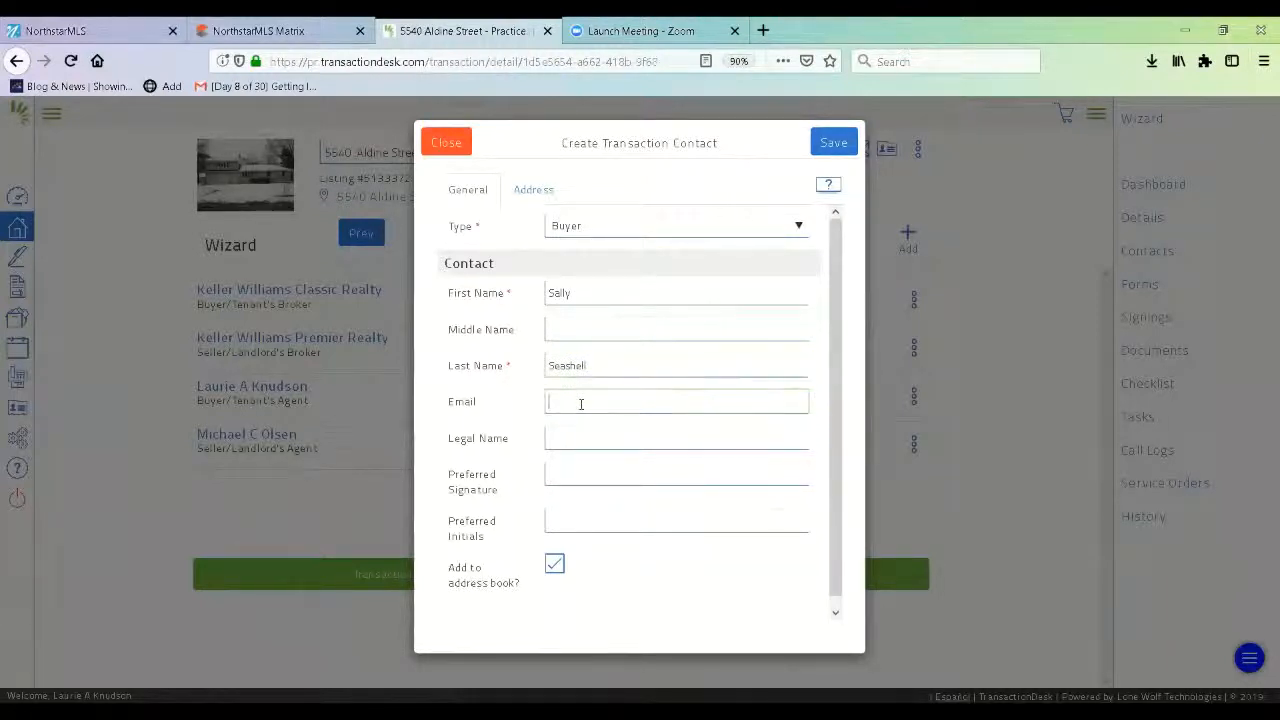
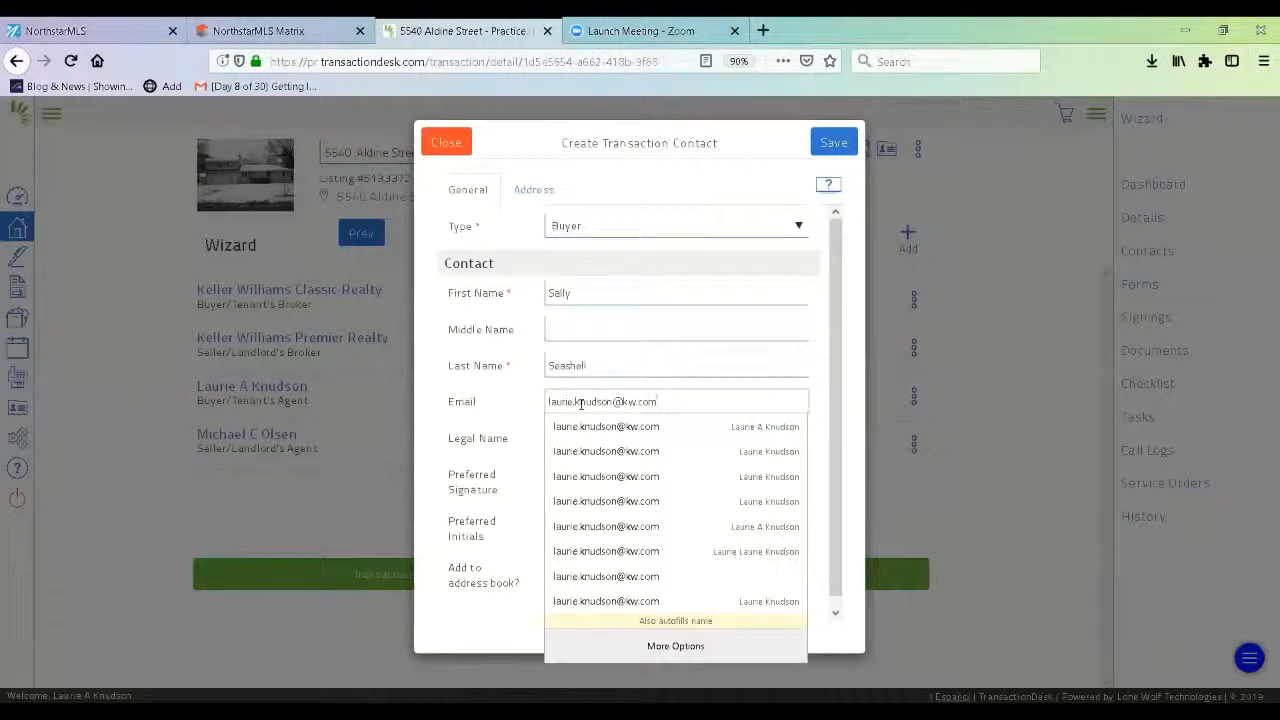
left_click(706, 392)
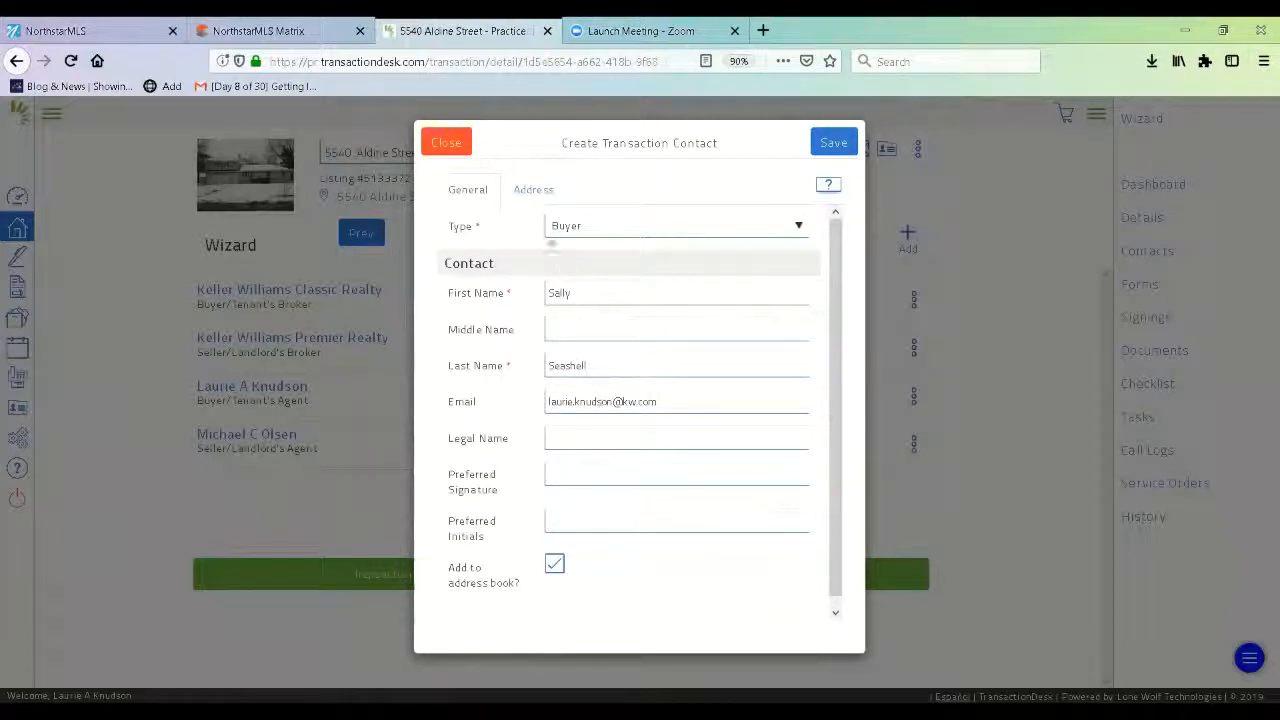
left_click(541, 199)
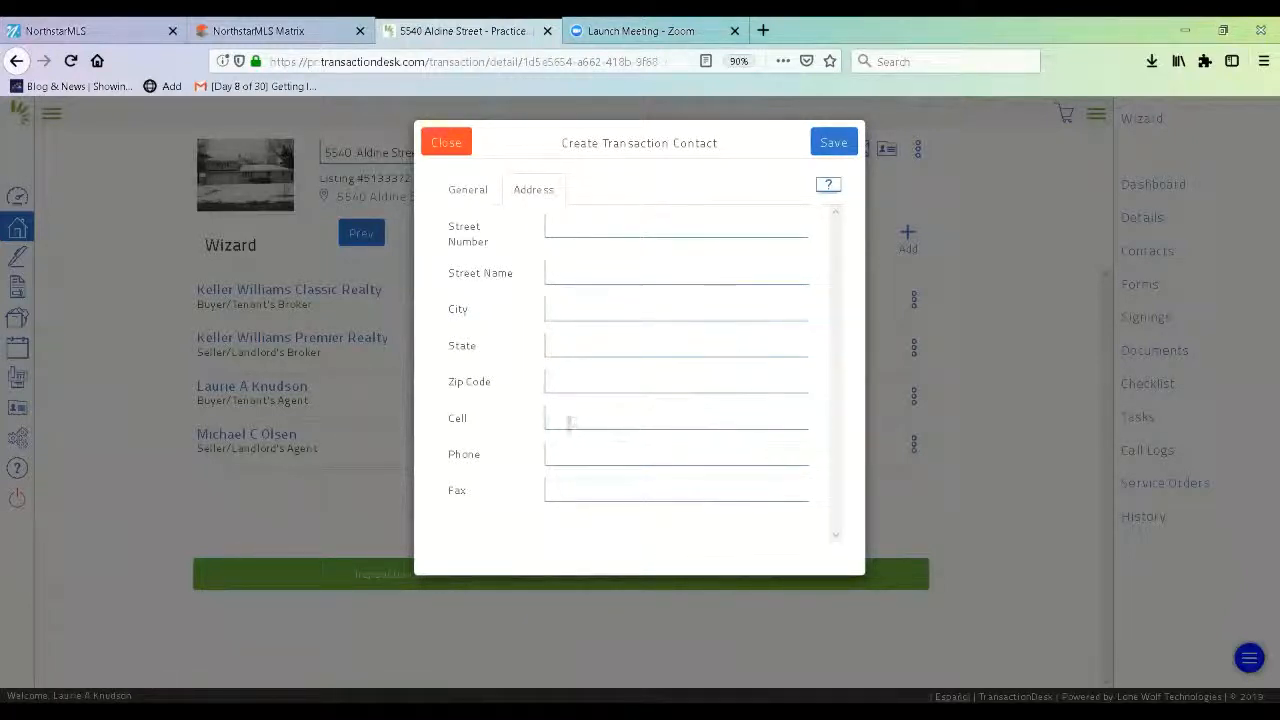
Save the new buyer contact from its General details so it is listed as Buyer.
left_click(462, 191)
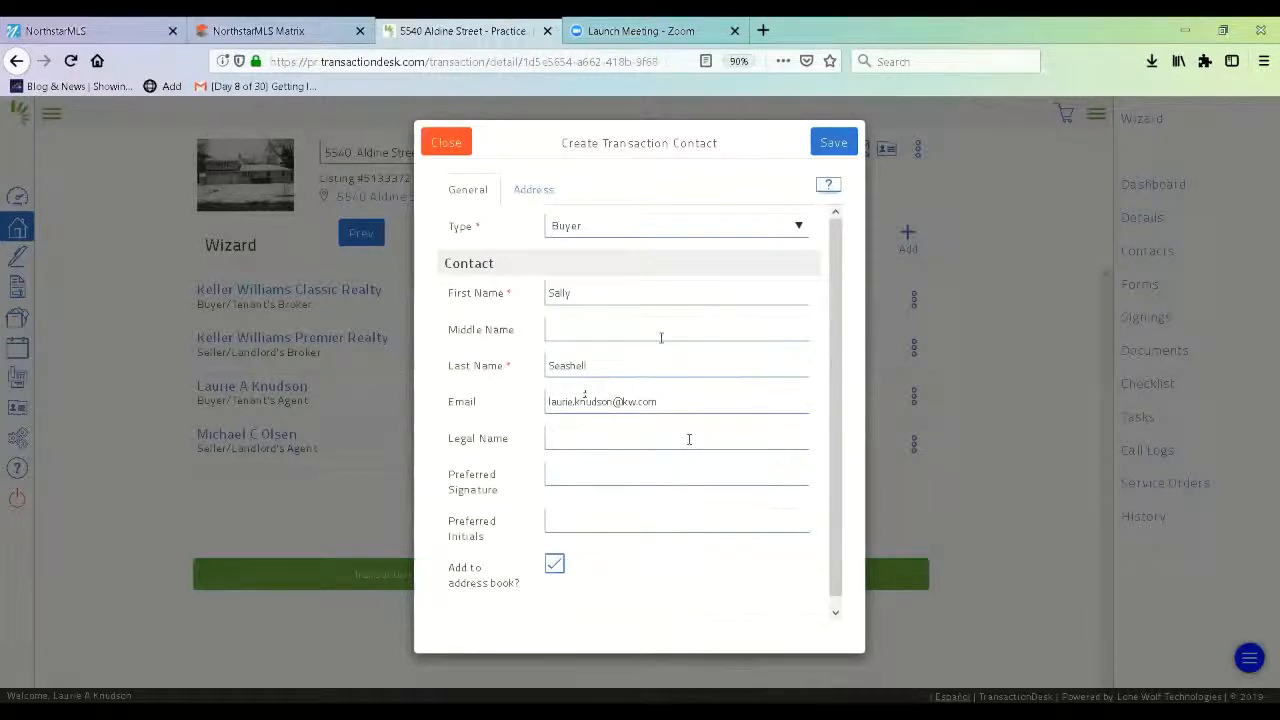
left_click(833, 146)
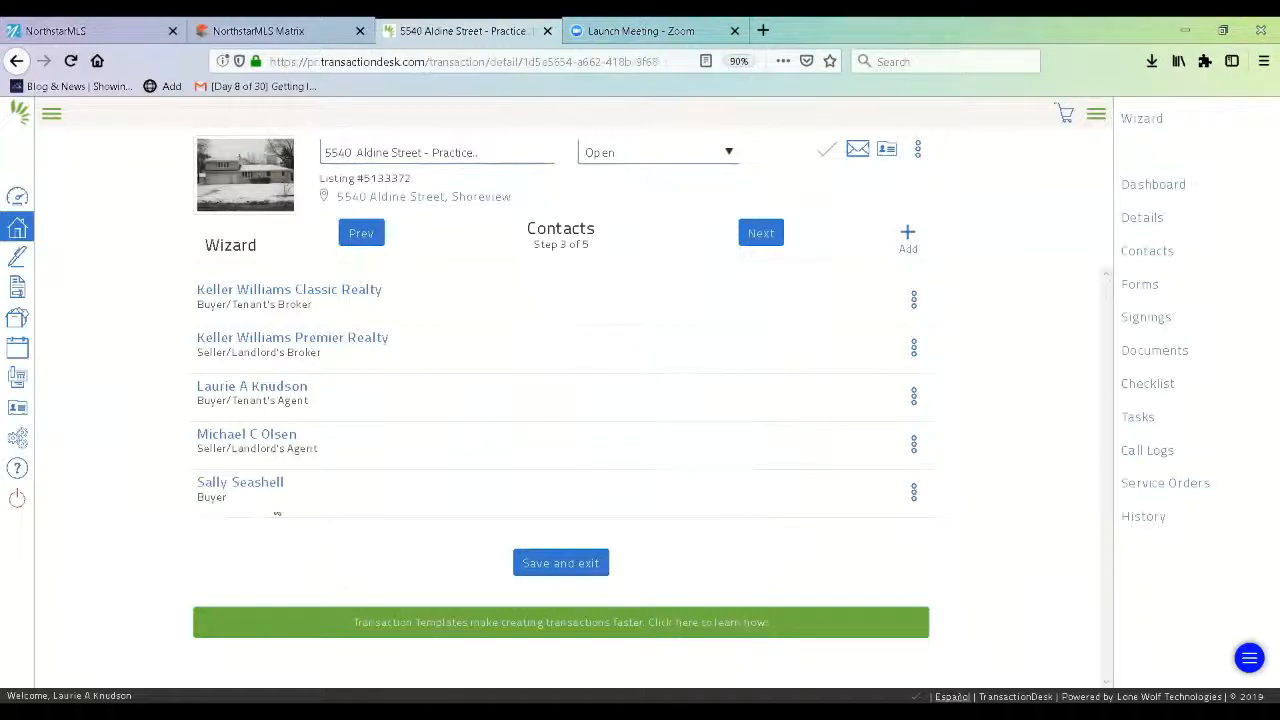
On the Forms step, move the Purchase Agreement and home inspection form up the list.
left_click(761, 233)
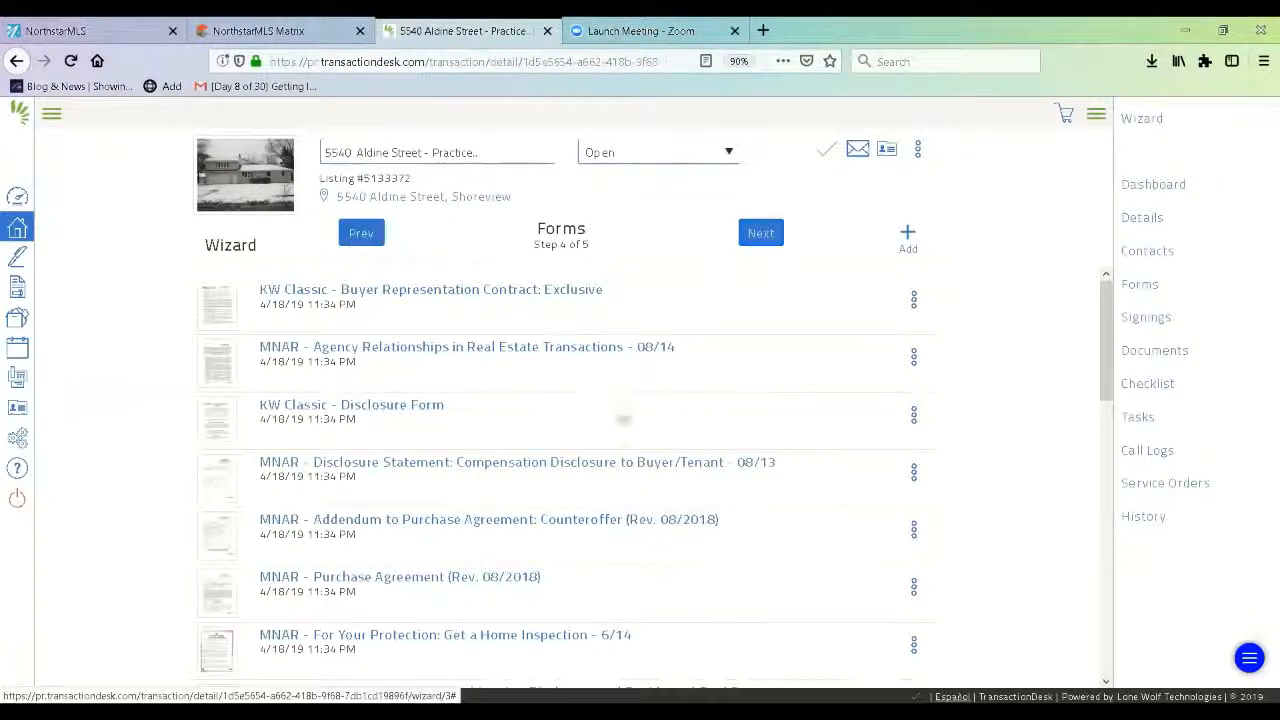
mouse_move(1105, 372)
left_mouse_down()
mouse_move(1135, 623)
mouse_move(1105, 600)
mouse_move(1104, 355)
mouse_move(1090, 362)
left_mouse_up()
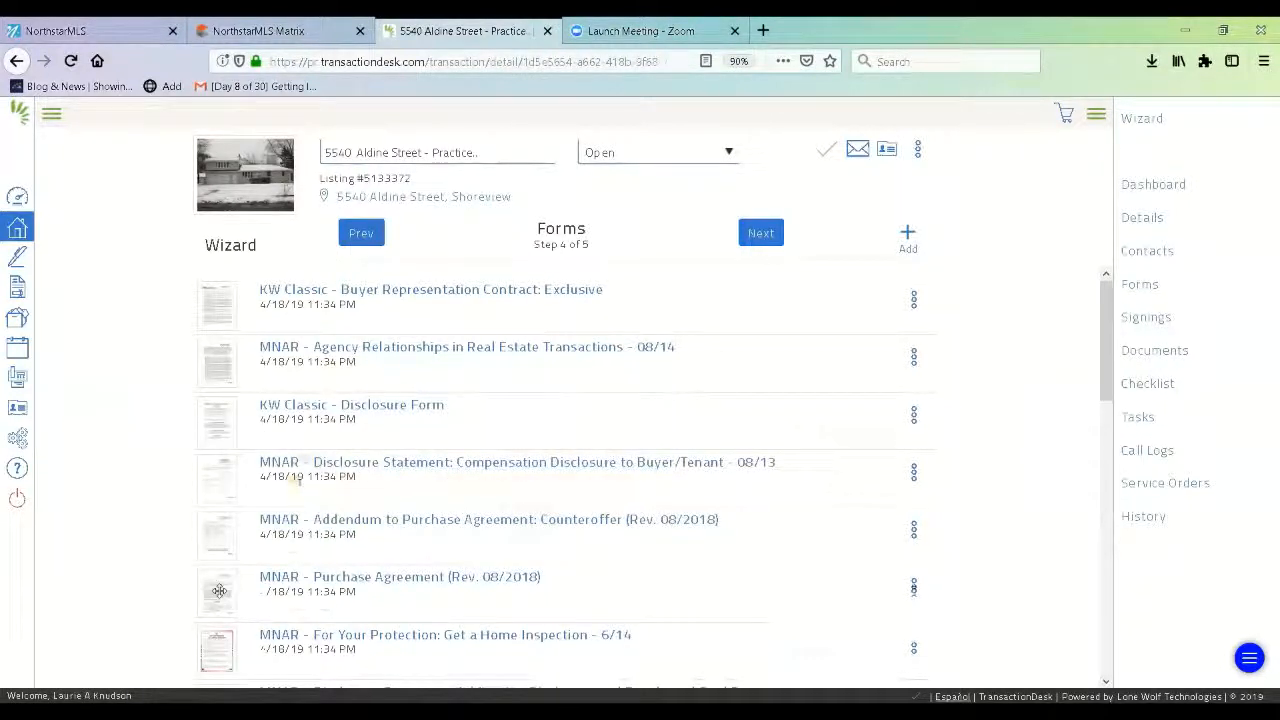
left_click_drag(219, 590, 210, 418)
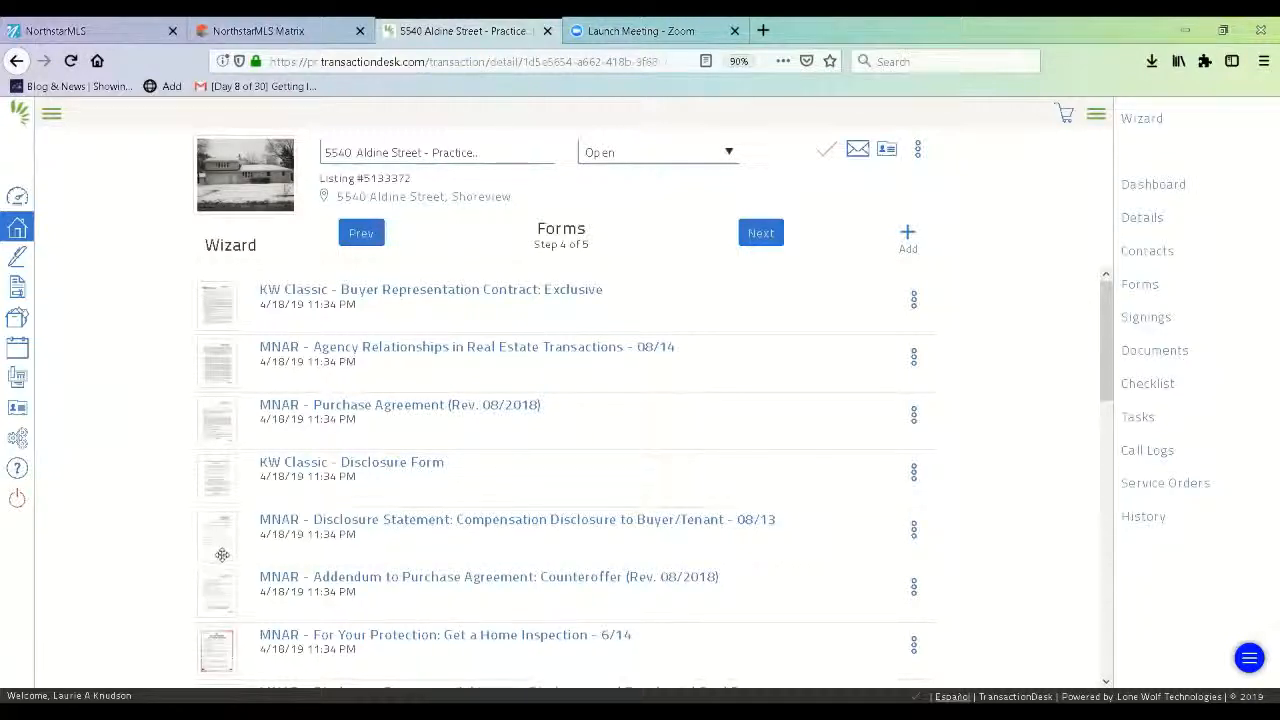
right_click(218, 628)
left_click_drag(218, 628, 216, 472)
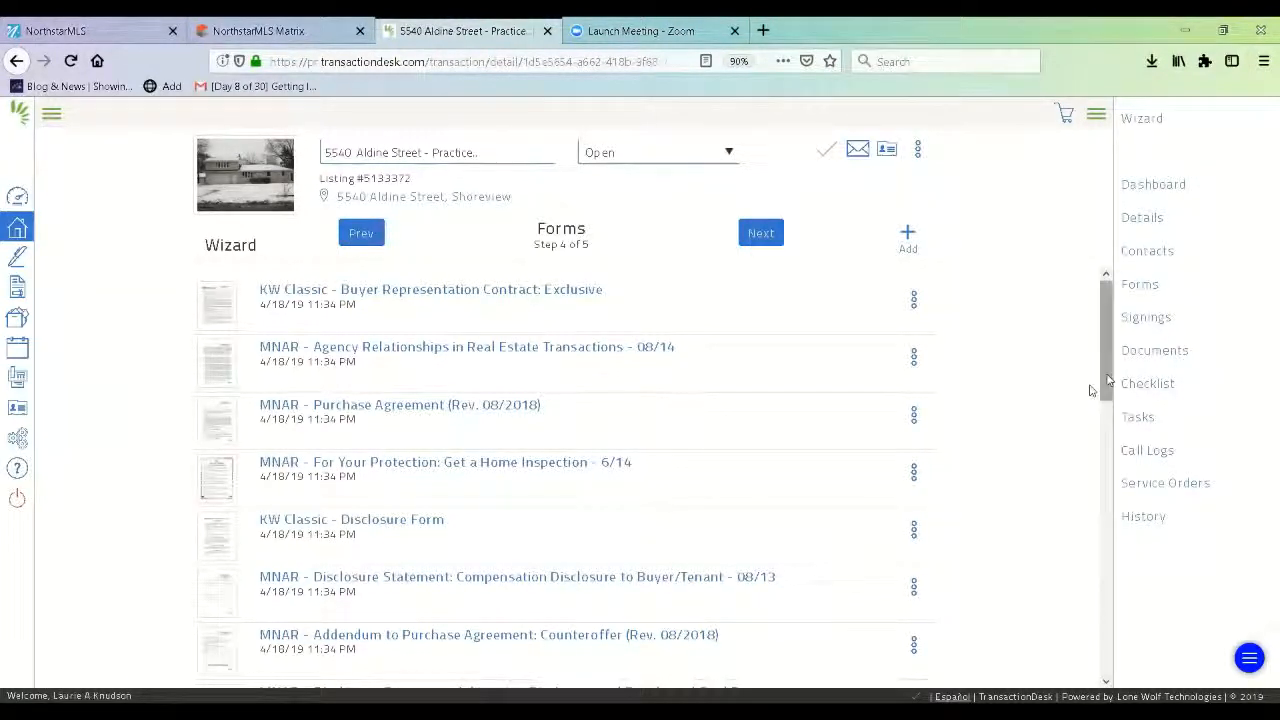
Place the KW Classic - Personal Property Agreement directly below the Disclosure Form.
left_click_drag(1107, 384, 1122, 449)
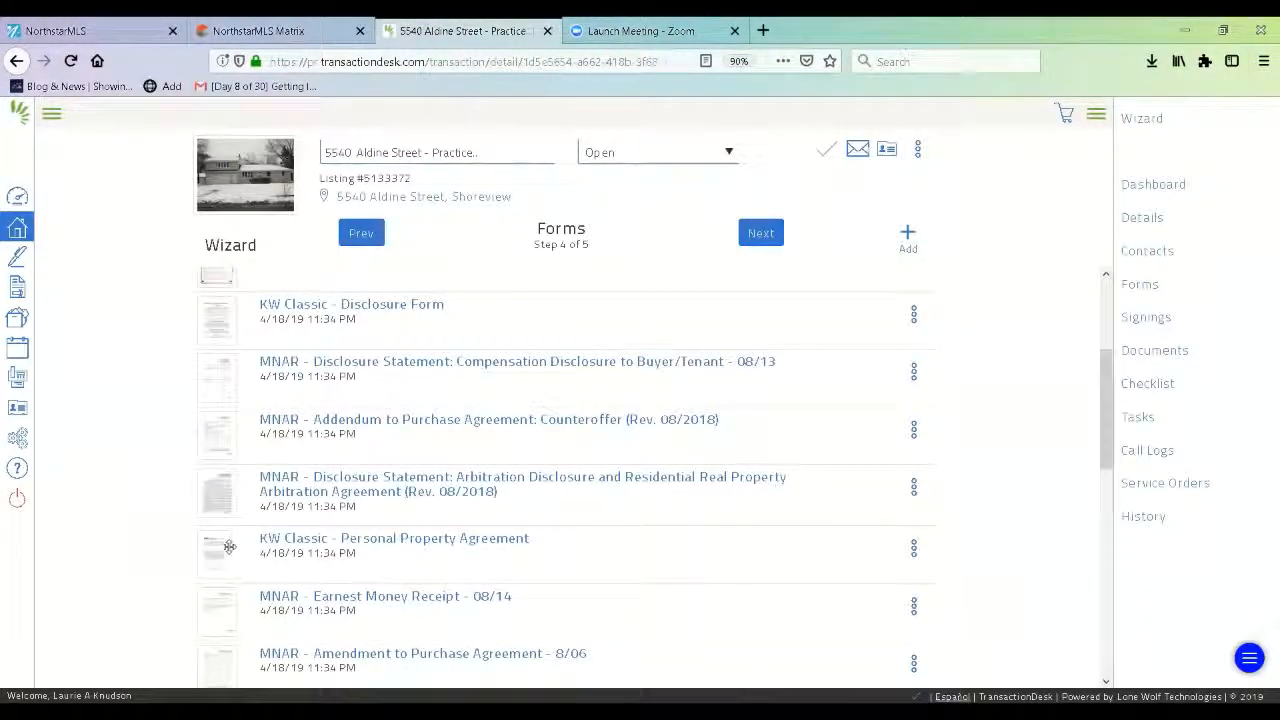
left_click_drag(228, 546, 228, 352)
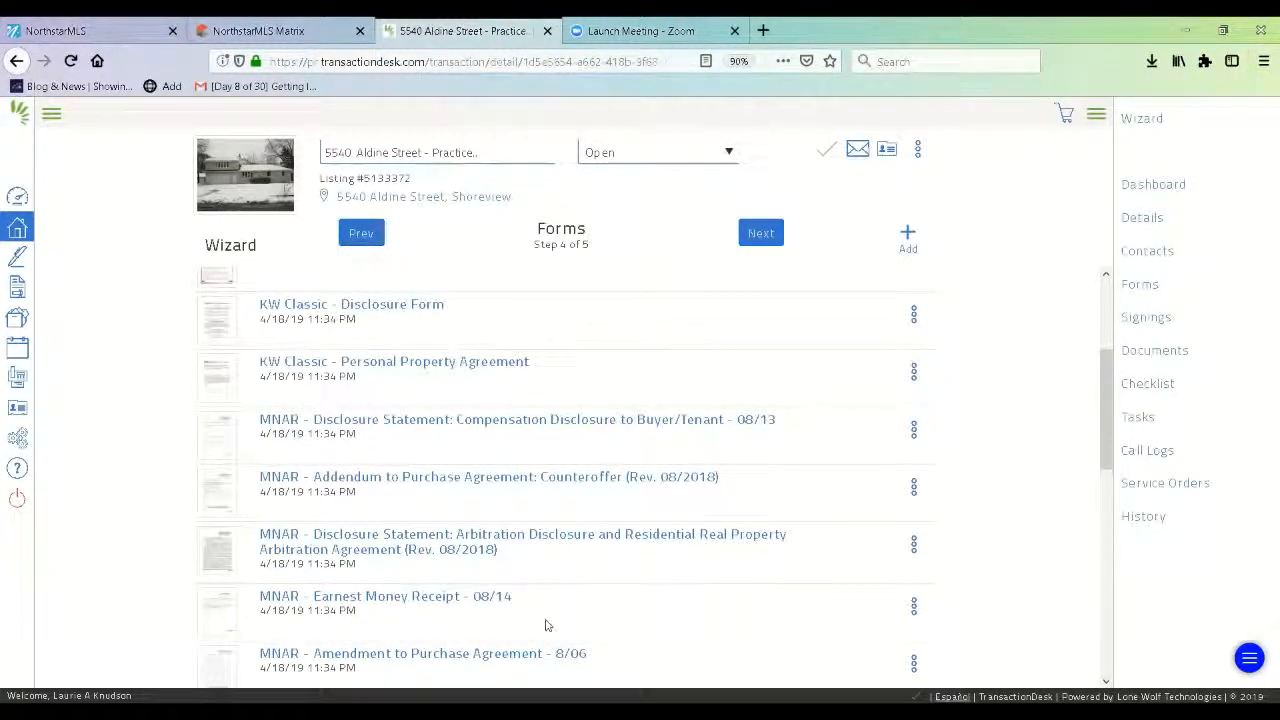
left_click_drag(1100, 458, 1106, 413)
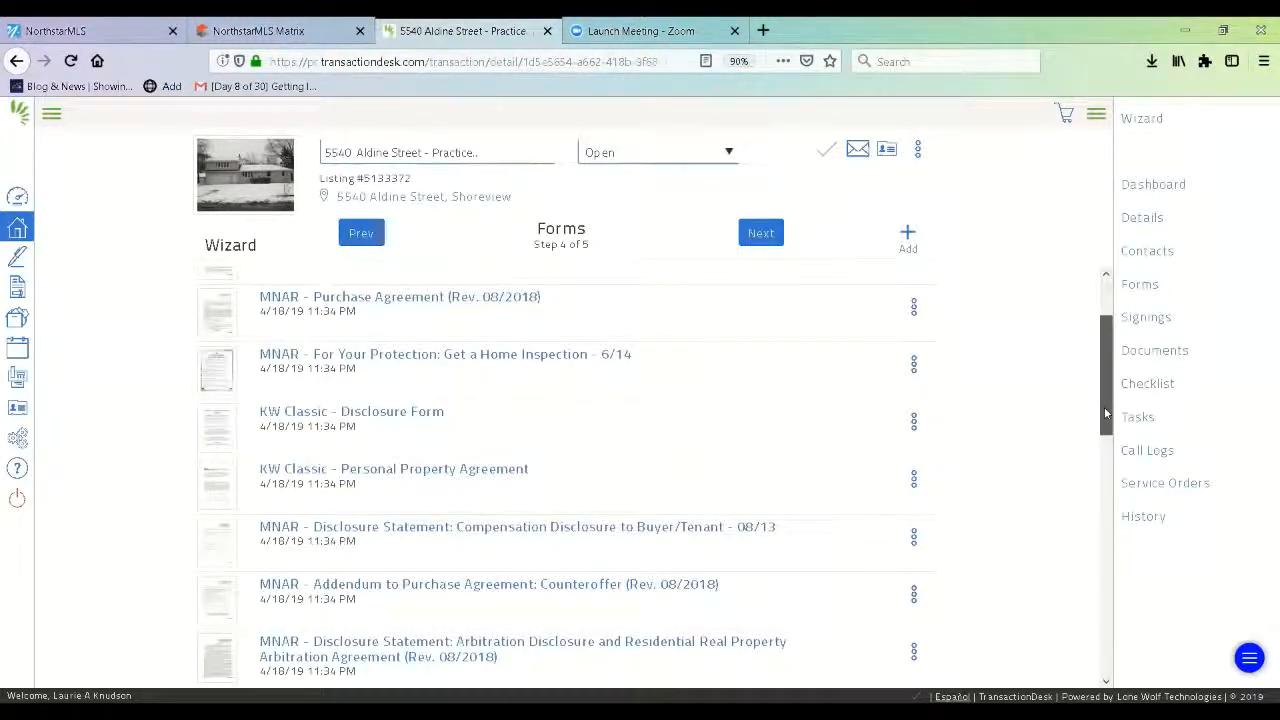
left_click_drag(1105, 410, 1093, 372)
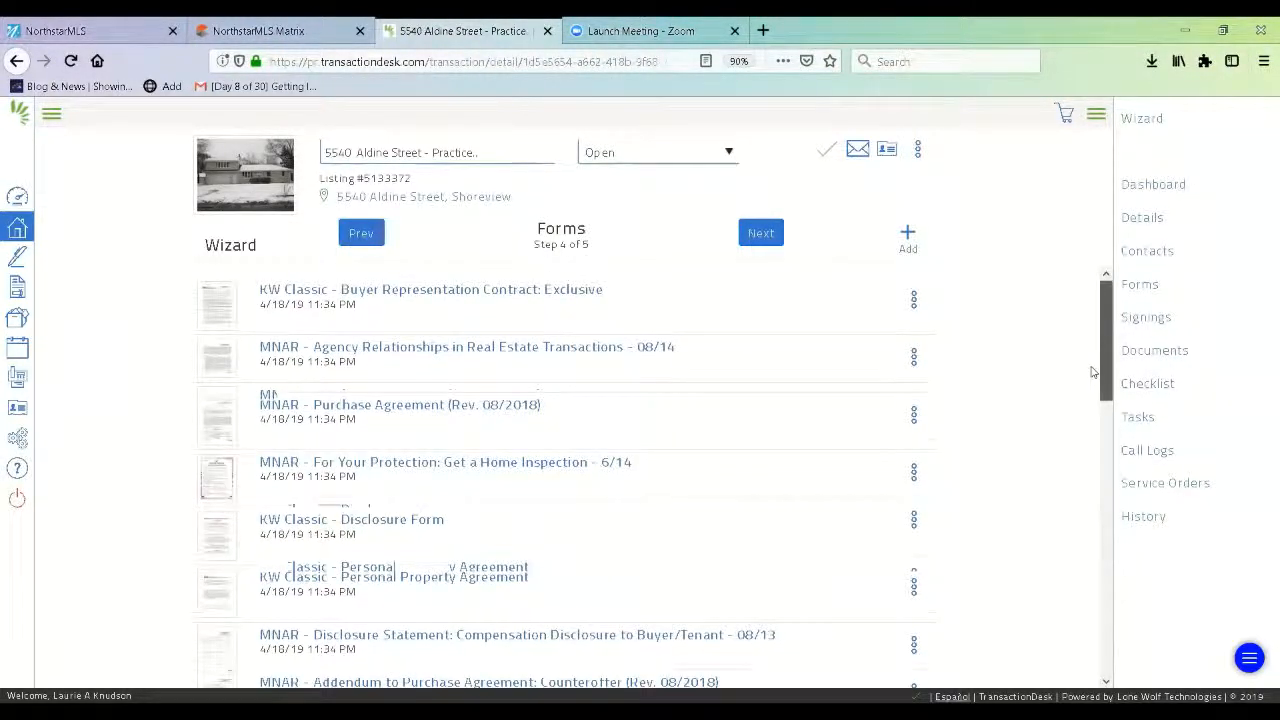
left_click_drag(1105, 380, 1113, 436)
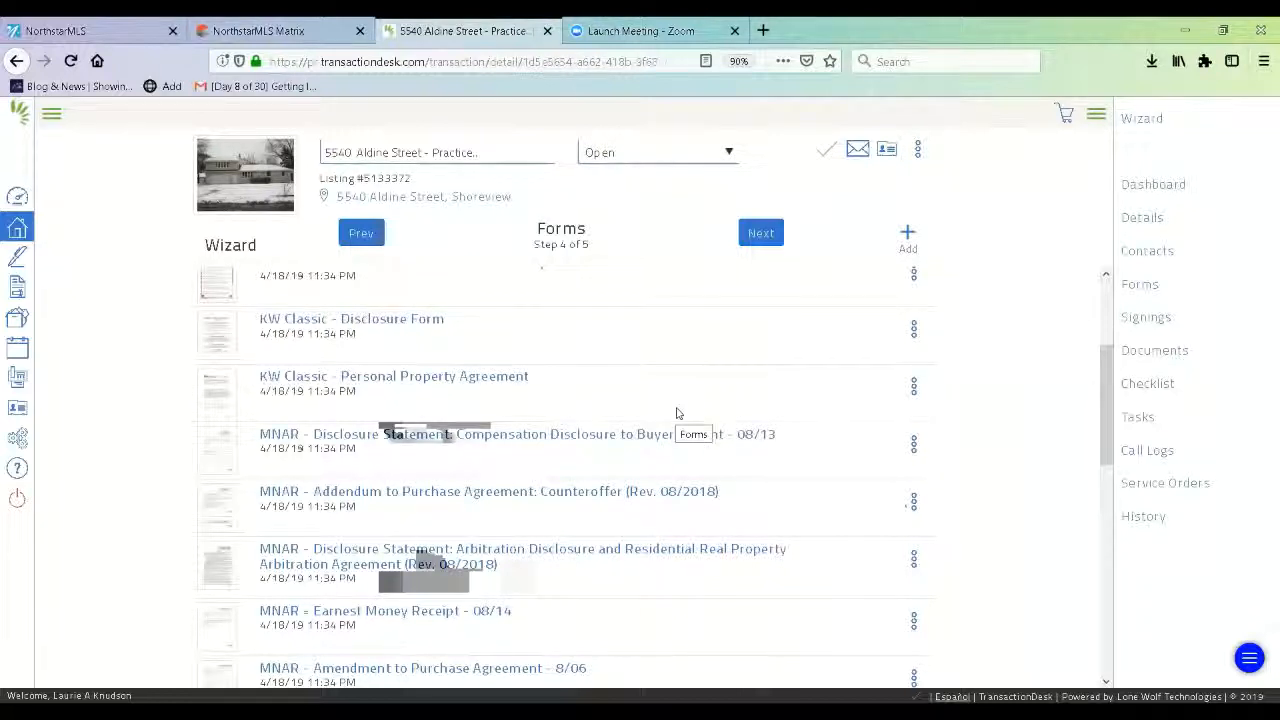
Pass the Documents step, finish the wizard, then switch to the MLS listing page.
left_click(762, 233)
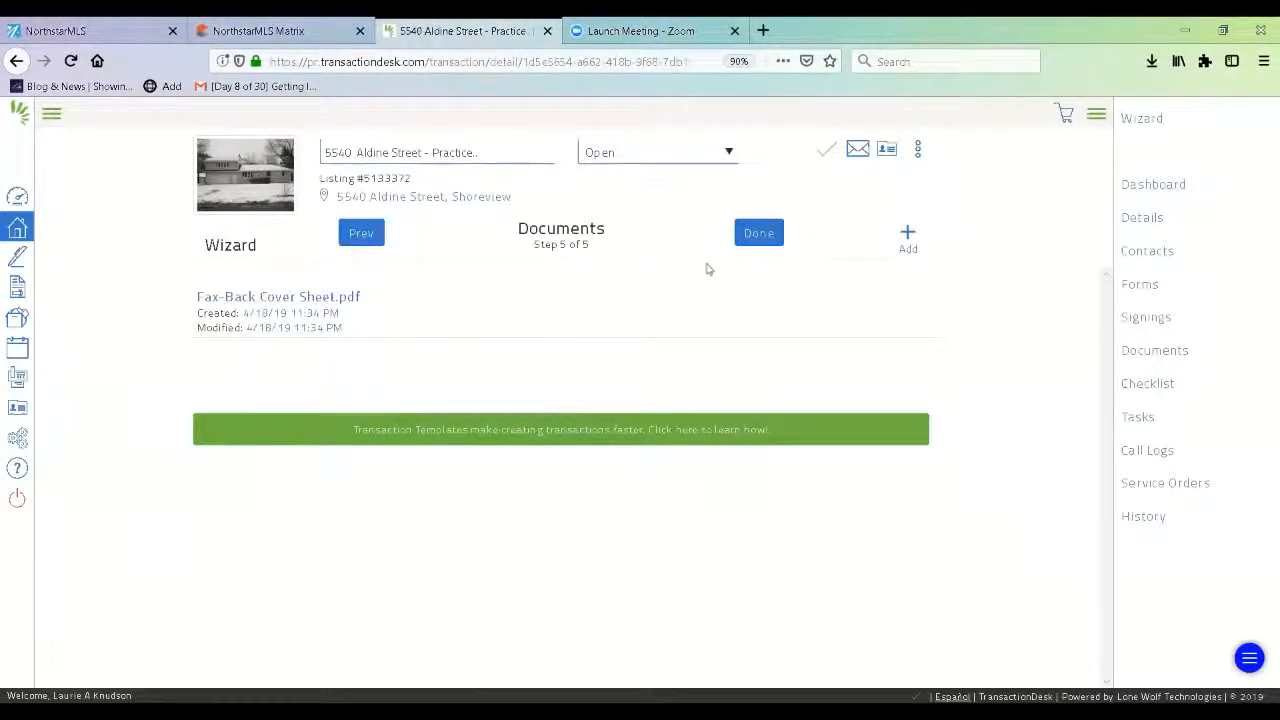
left_click(766, 238)
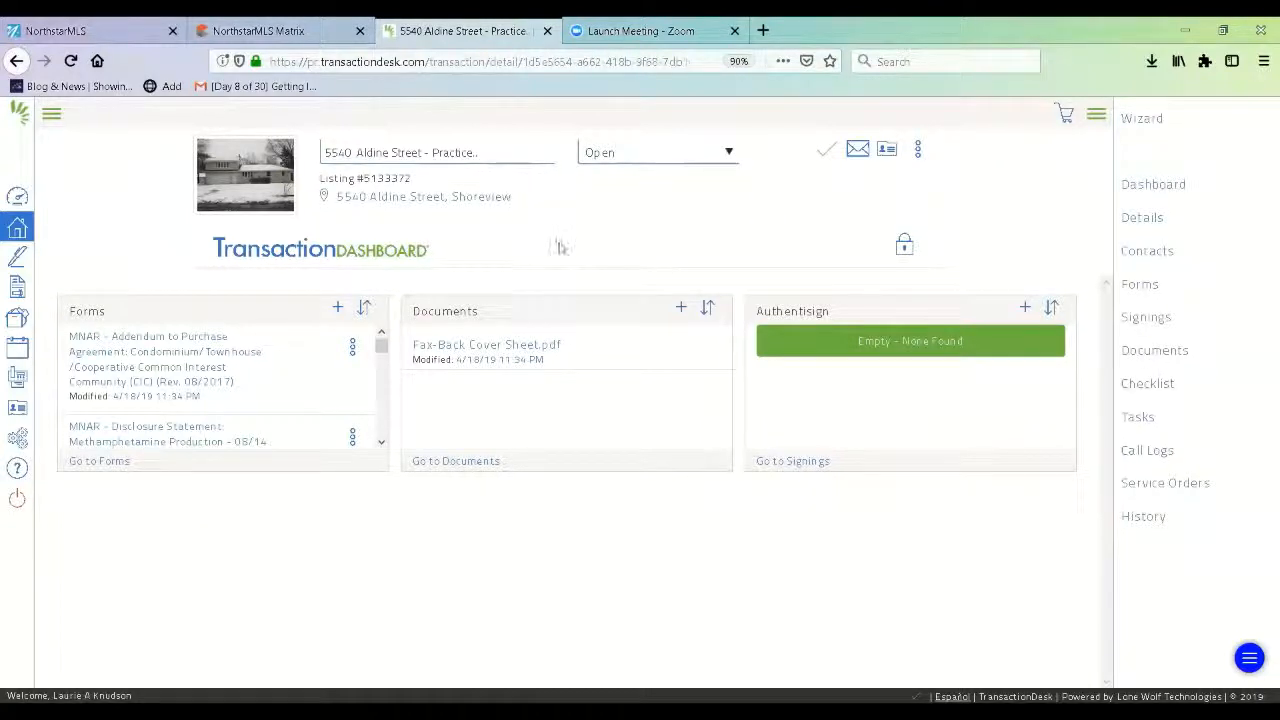
left_click(300, 32)
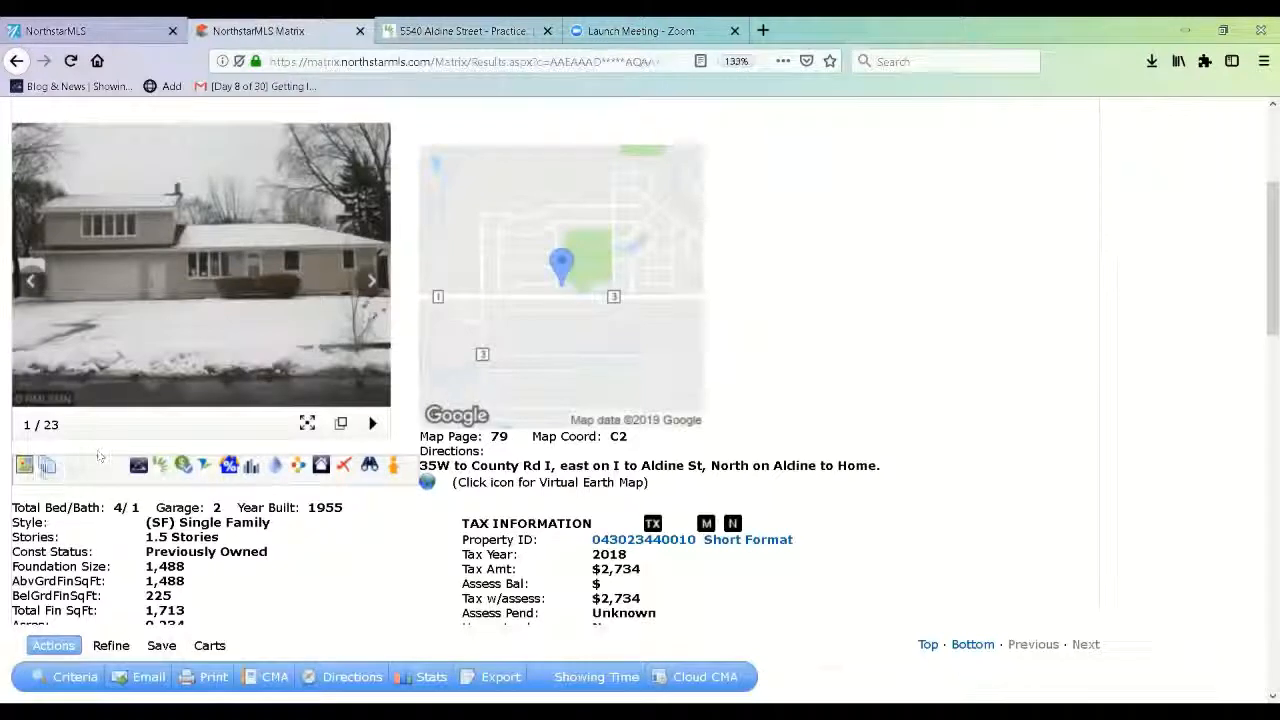
left_click(48, 467)
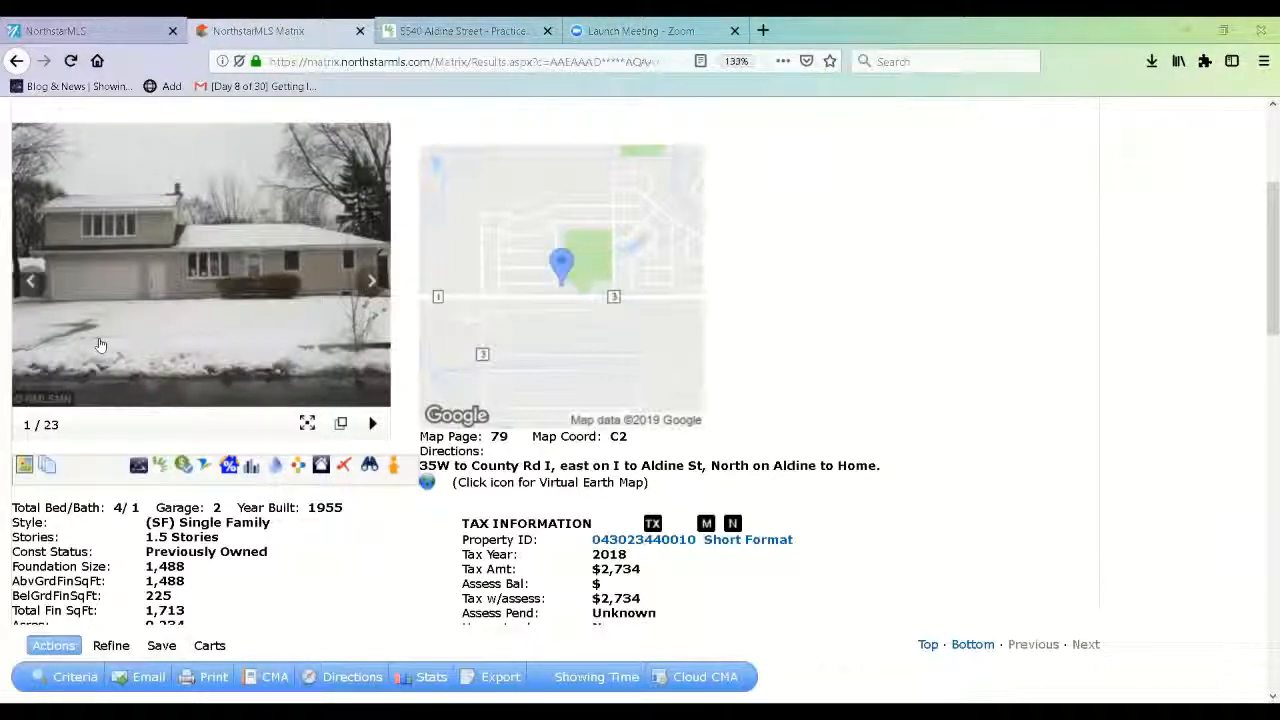
left_click(464, 31)
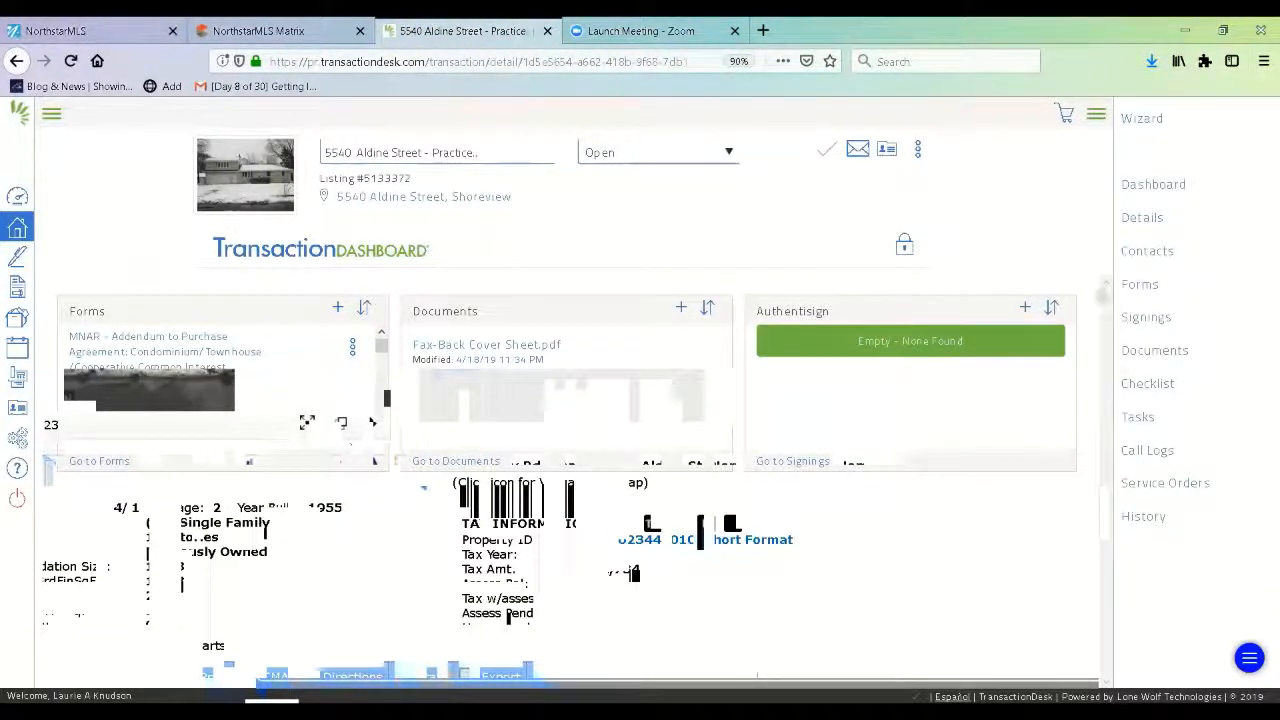
left_click(1153, 62)
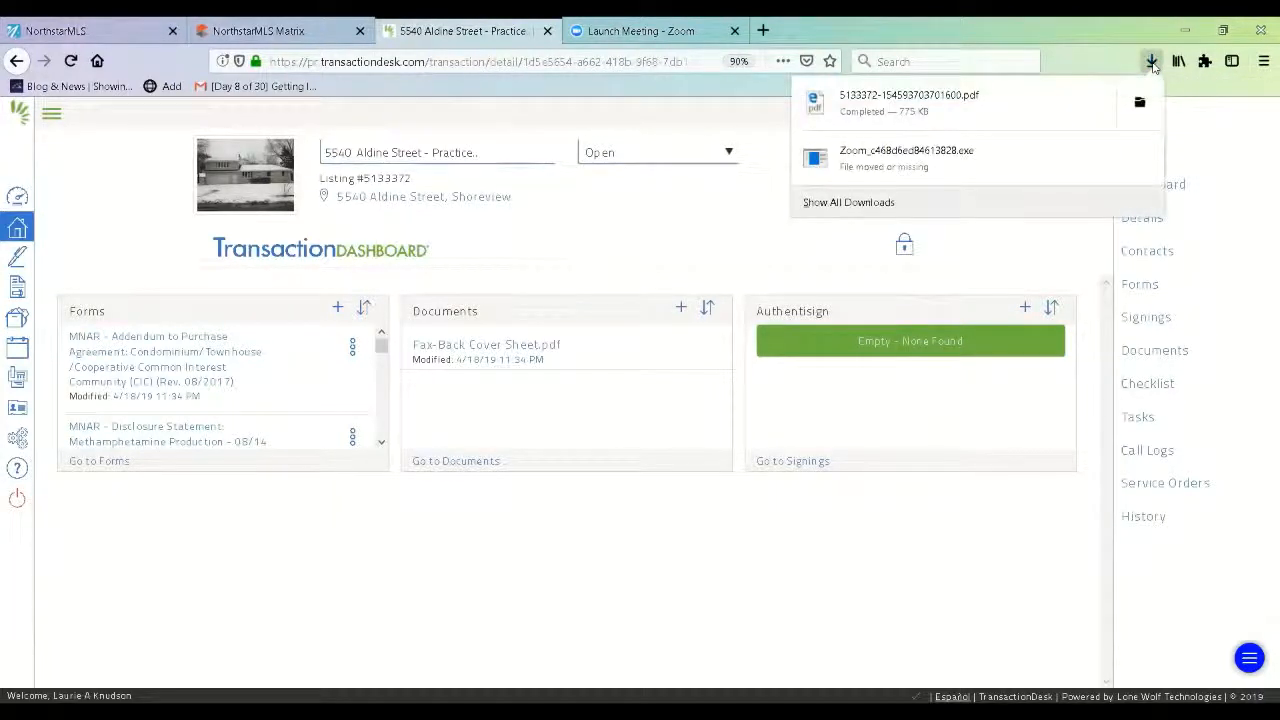
left_click(986, 114)
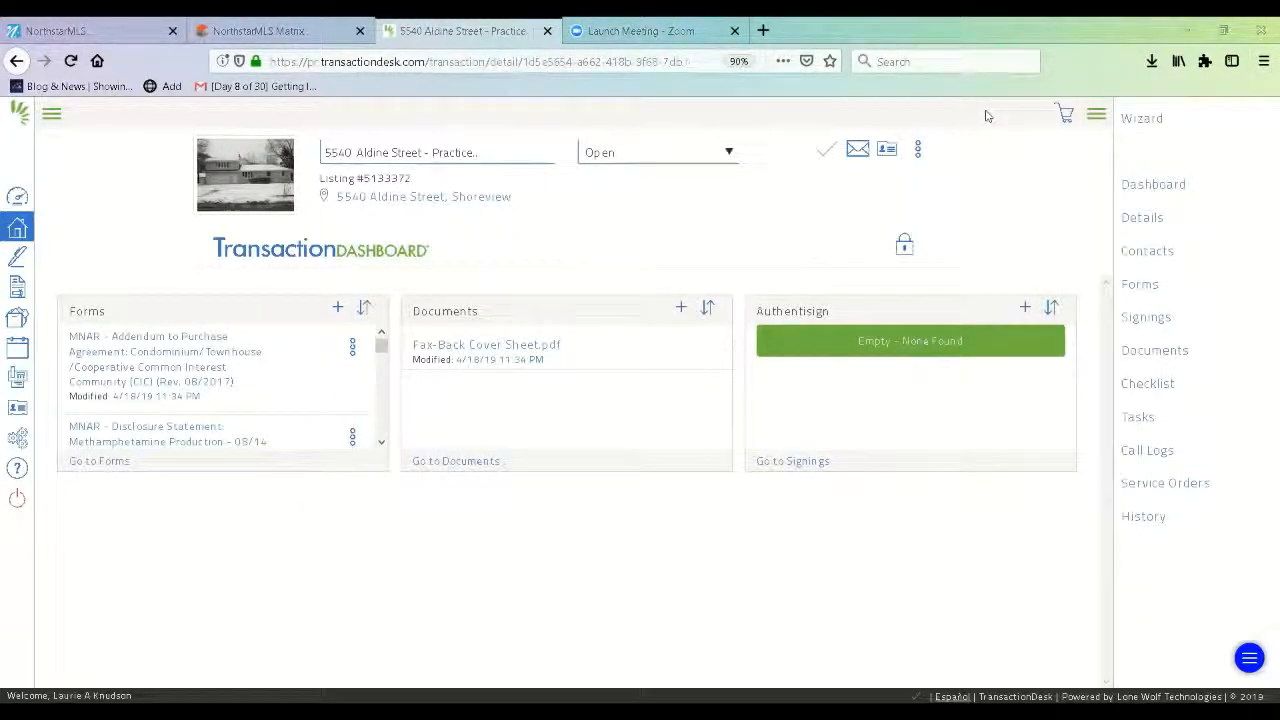
In the transaction's Documents, choose Add new document and browse for a file to upload.
left_click(1150, 351)
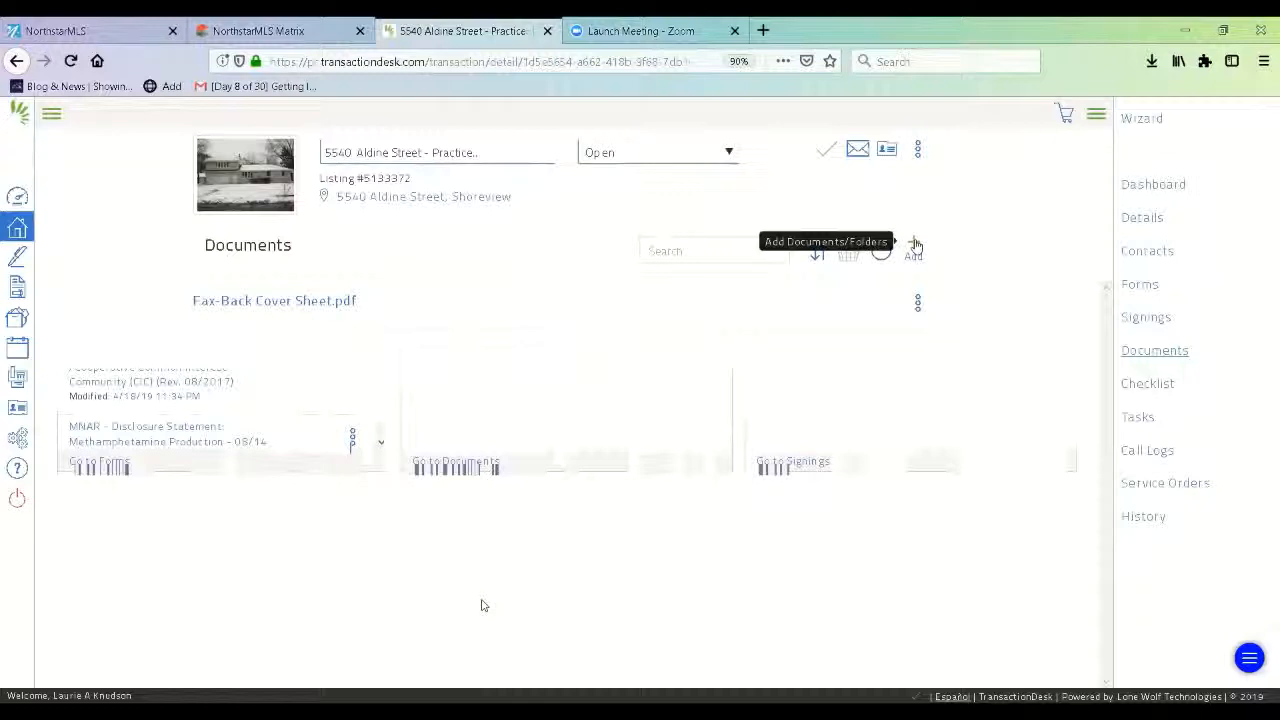
left_click(915, 246)
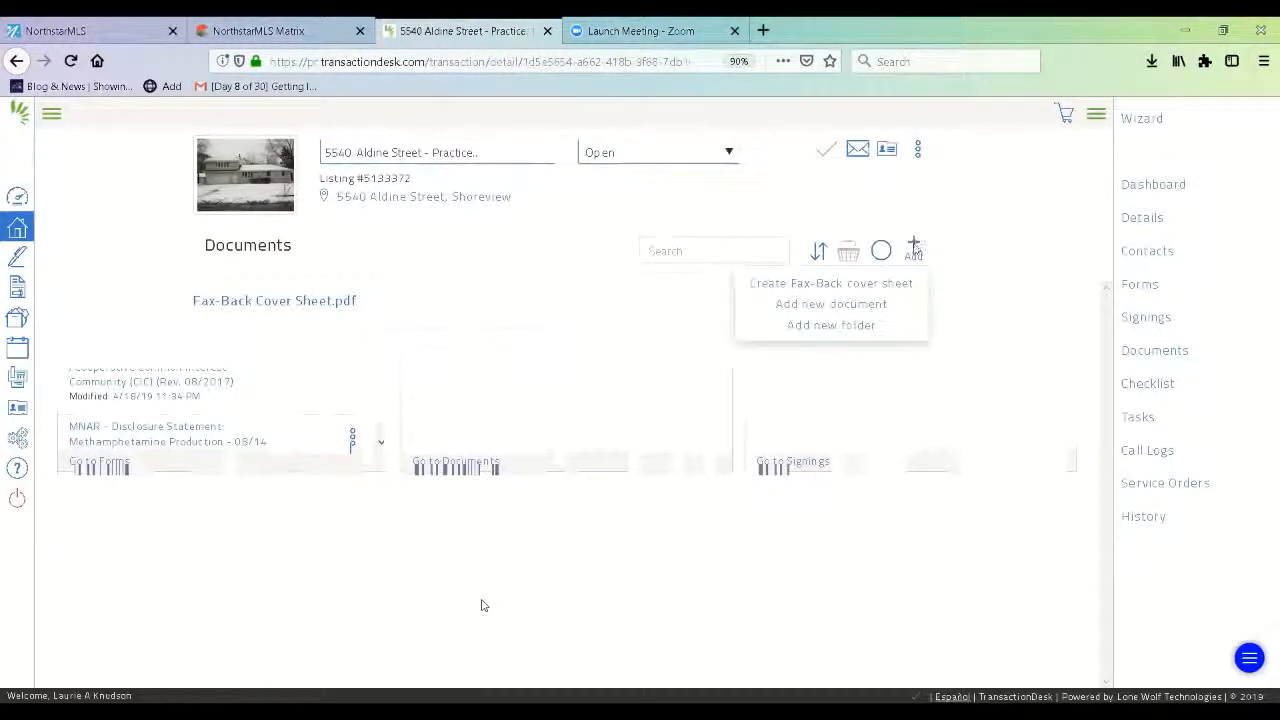
left_click(881, 304)
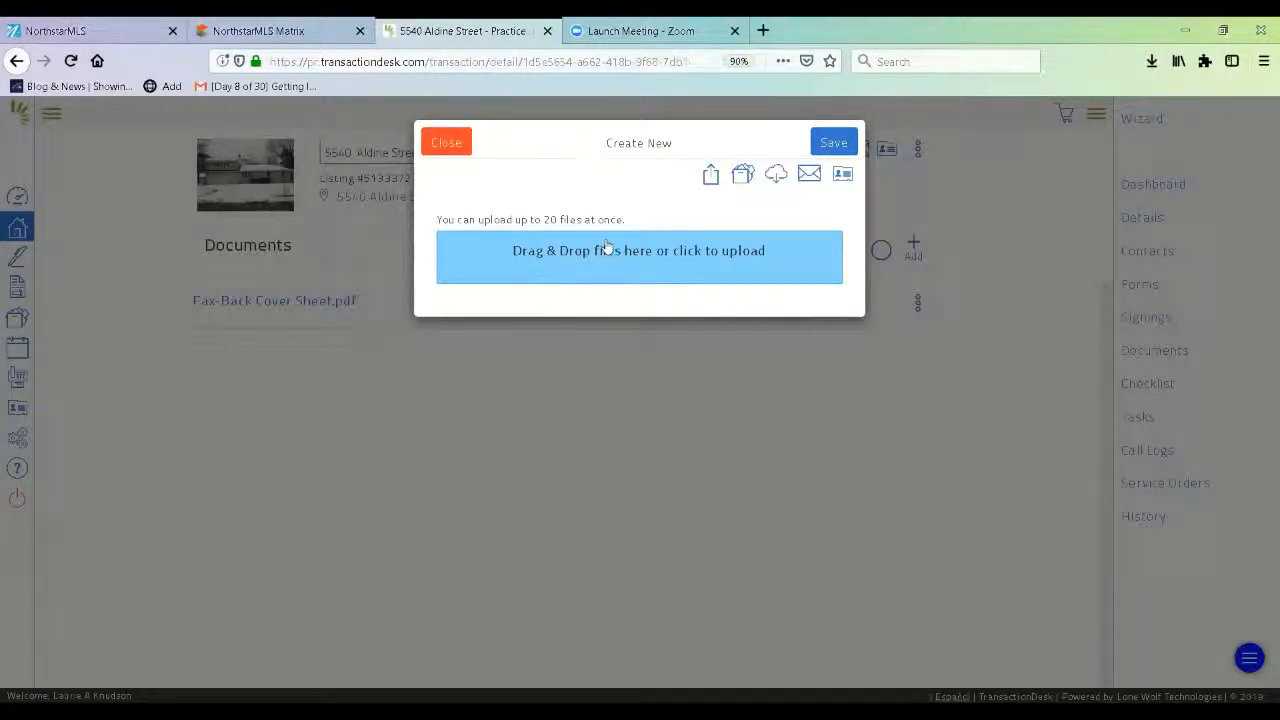
left_click(687, 257)
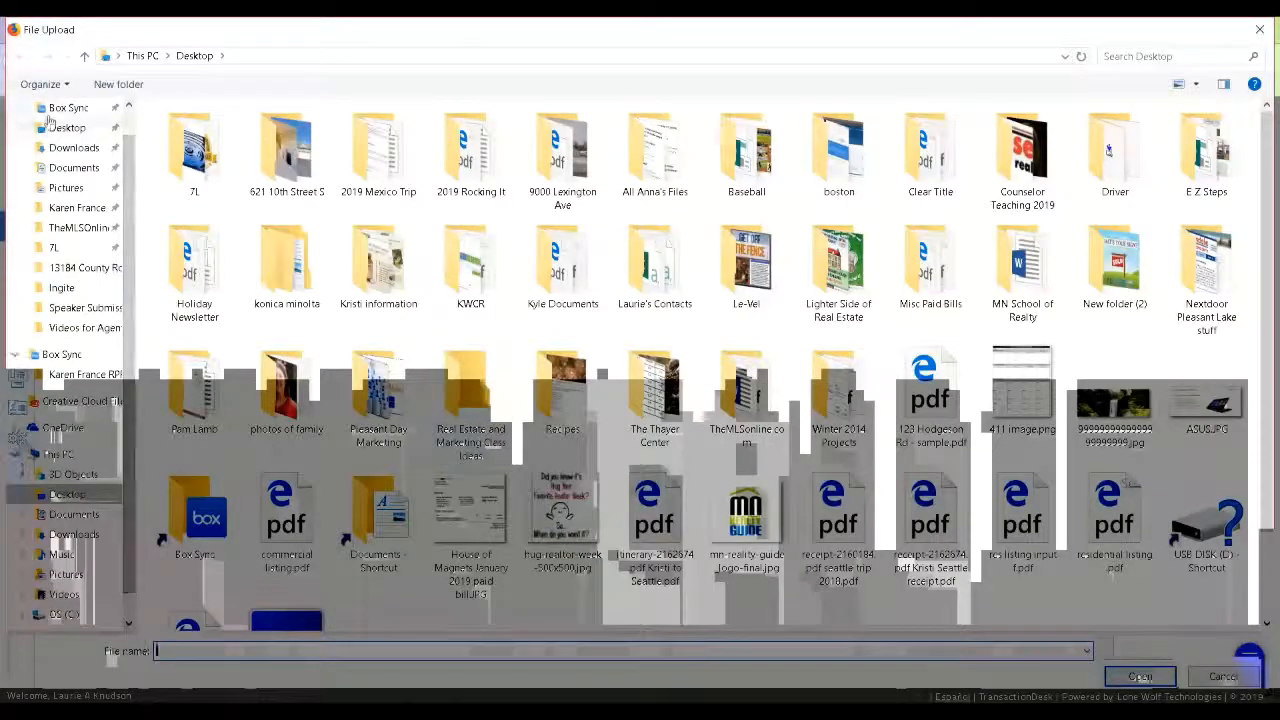
Upload the PDF from the Desktop folder to the transaction's documents.
left_click(67, 127)
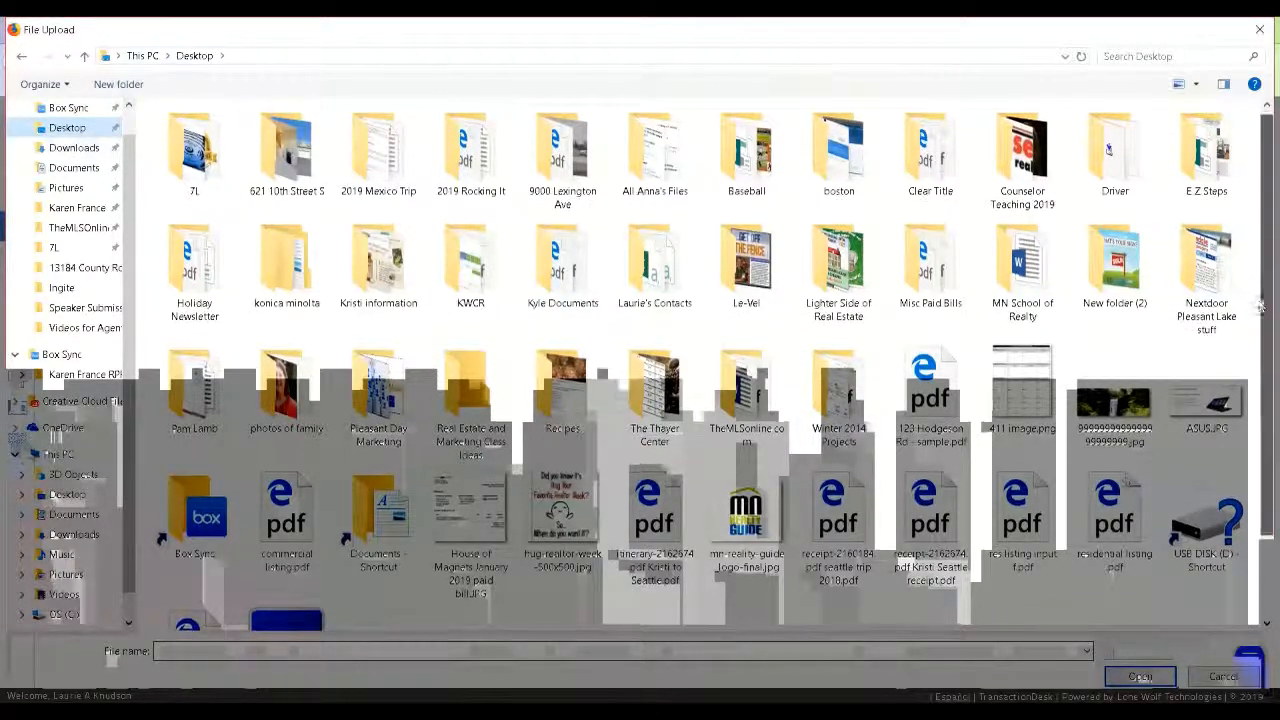
scroll(1262, 268, "down", 1)
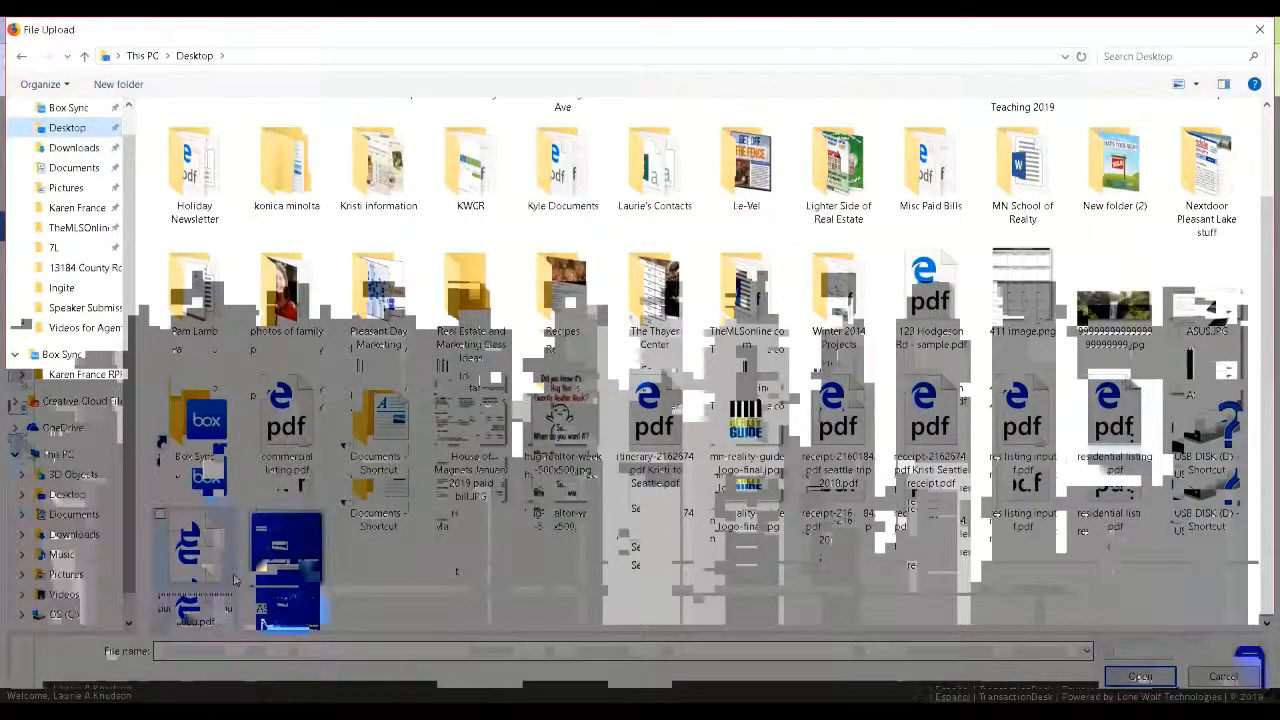
double_click(187, 578)
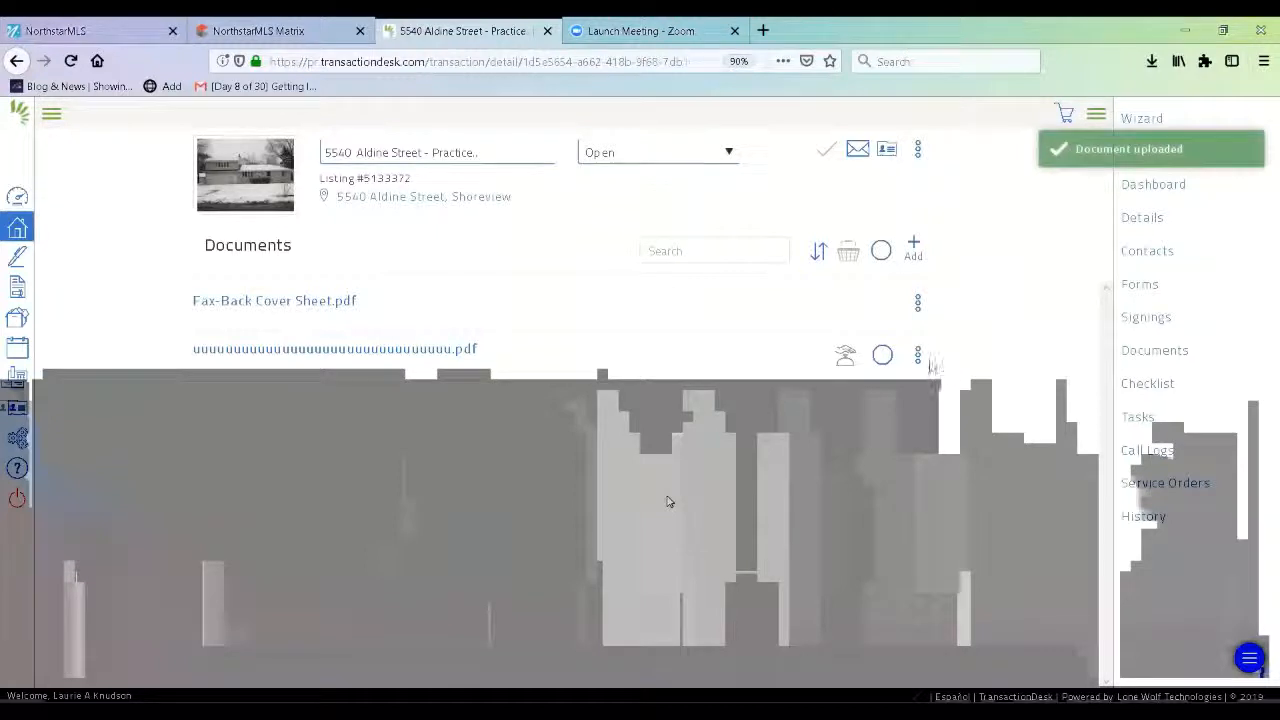
Rename the uploaded PDF to 'Seller Disclosure Packet' through its properties.
left_click(918, 355)
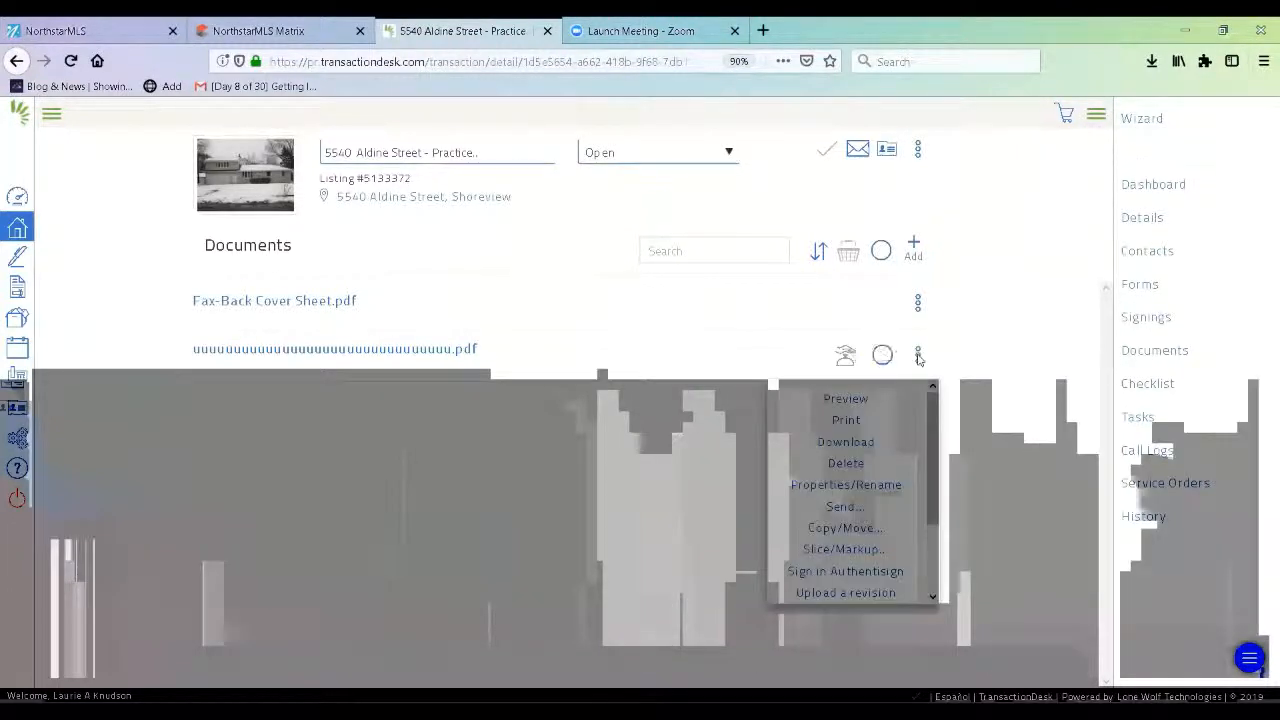
left_click(846, 485)
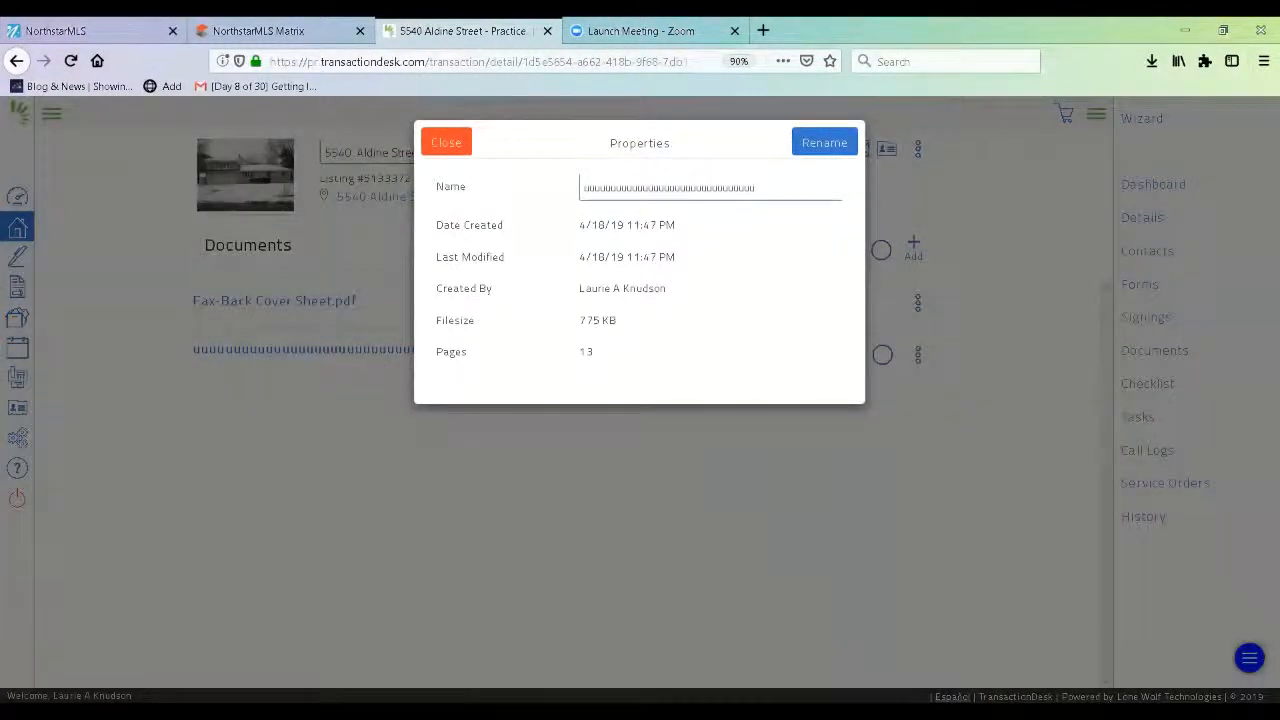
double_click(766, 187)
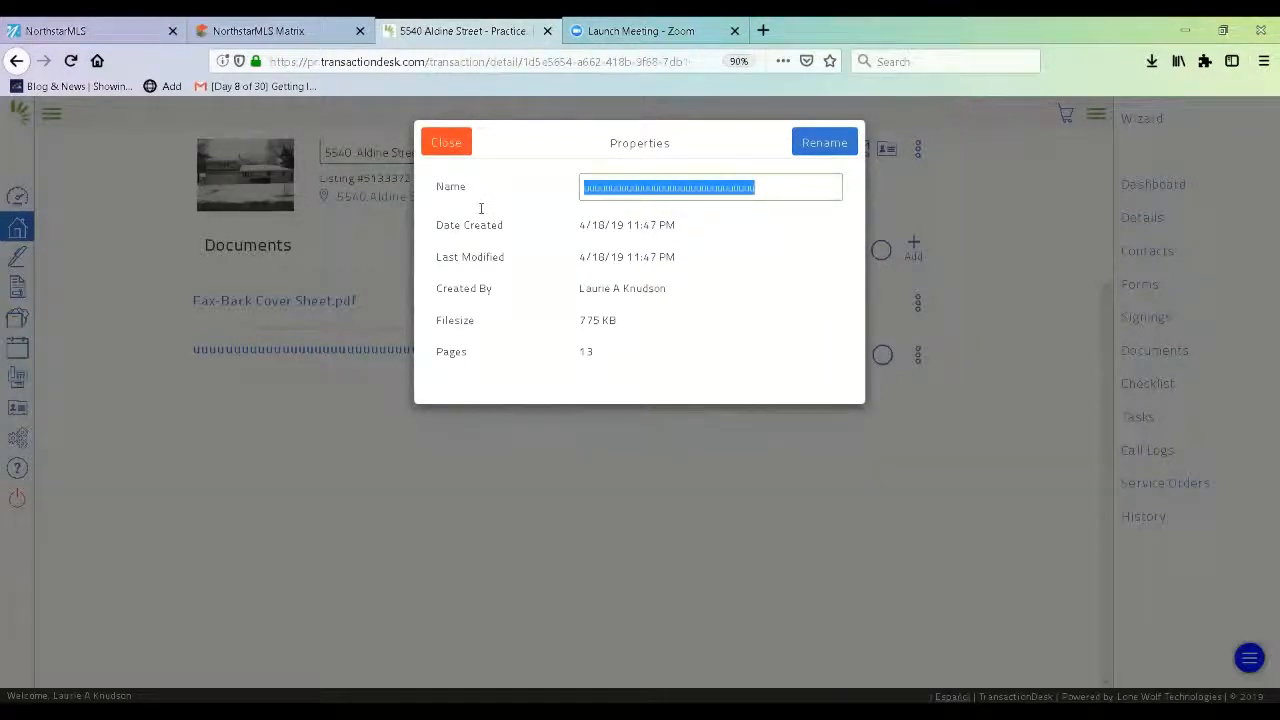
type("SE")
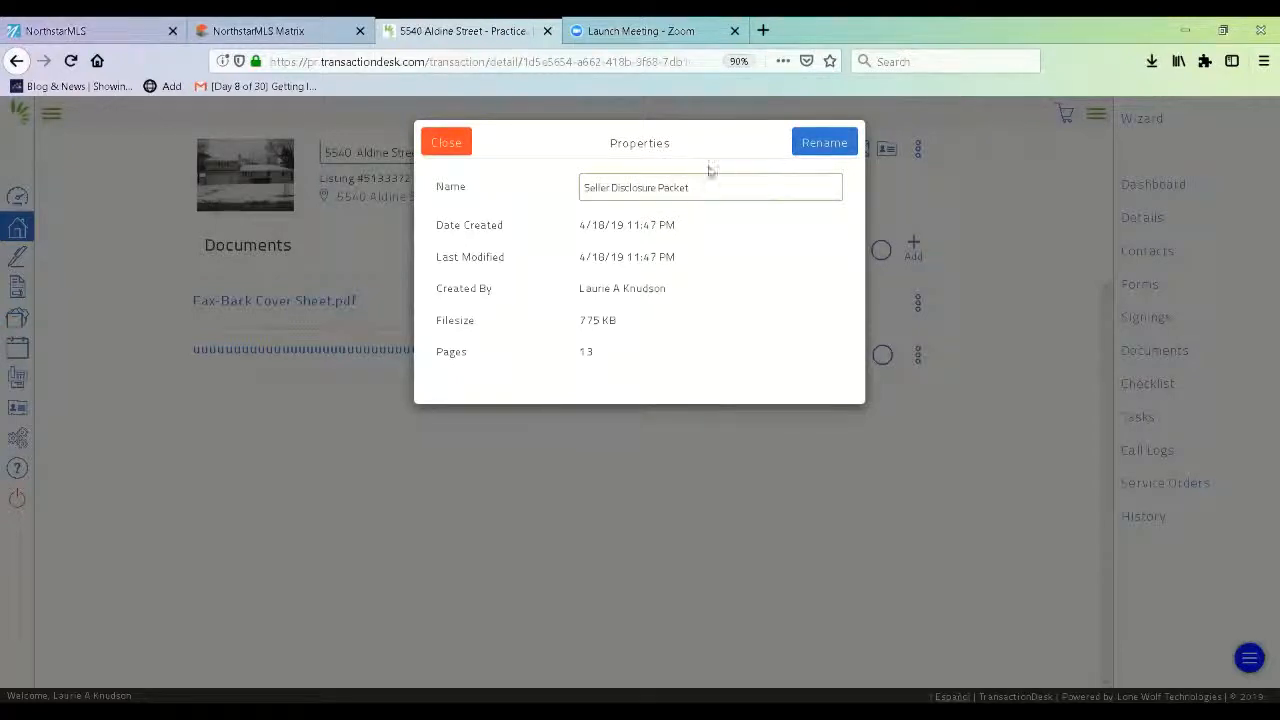
left_click(820, 143)
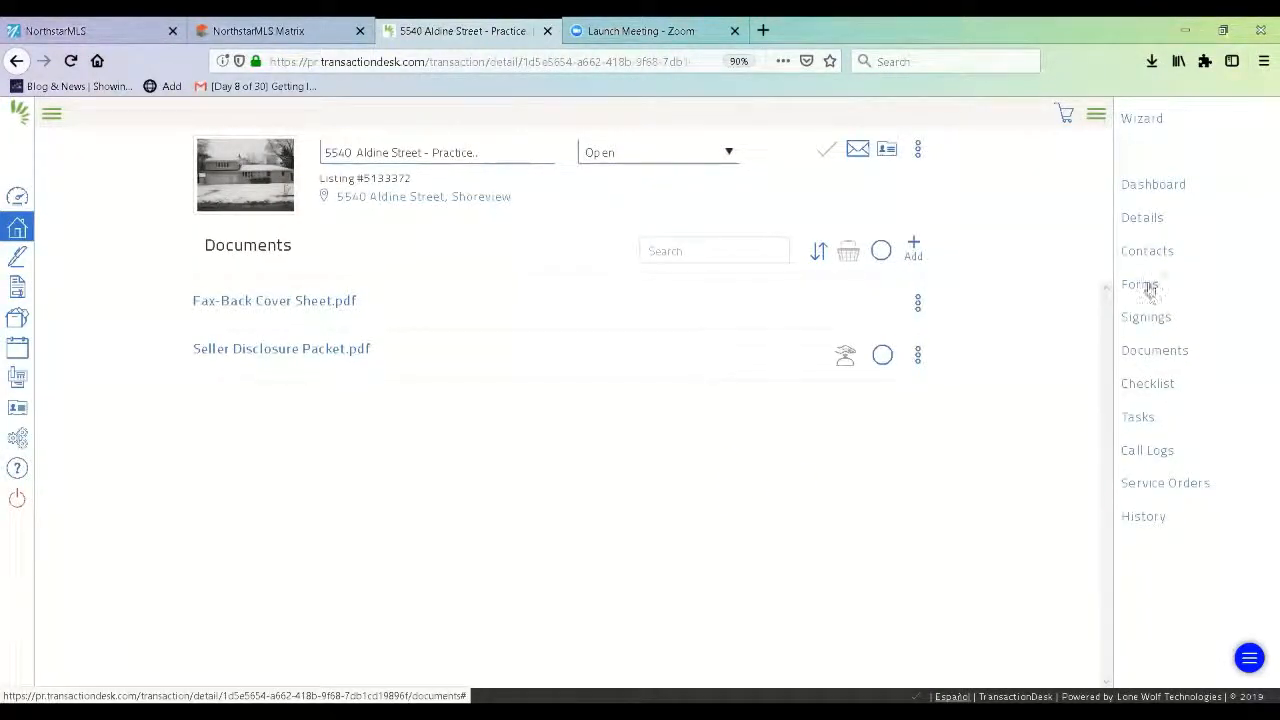
Check the dashboard, then open the transaction's Forms list and scroll through it.
left_click(1150, 184)
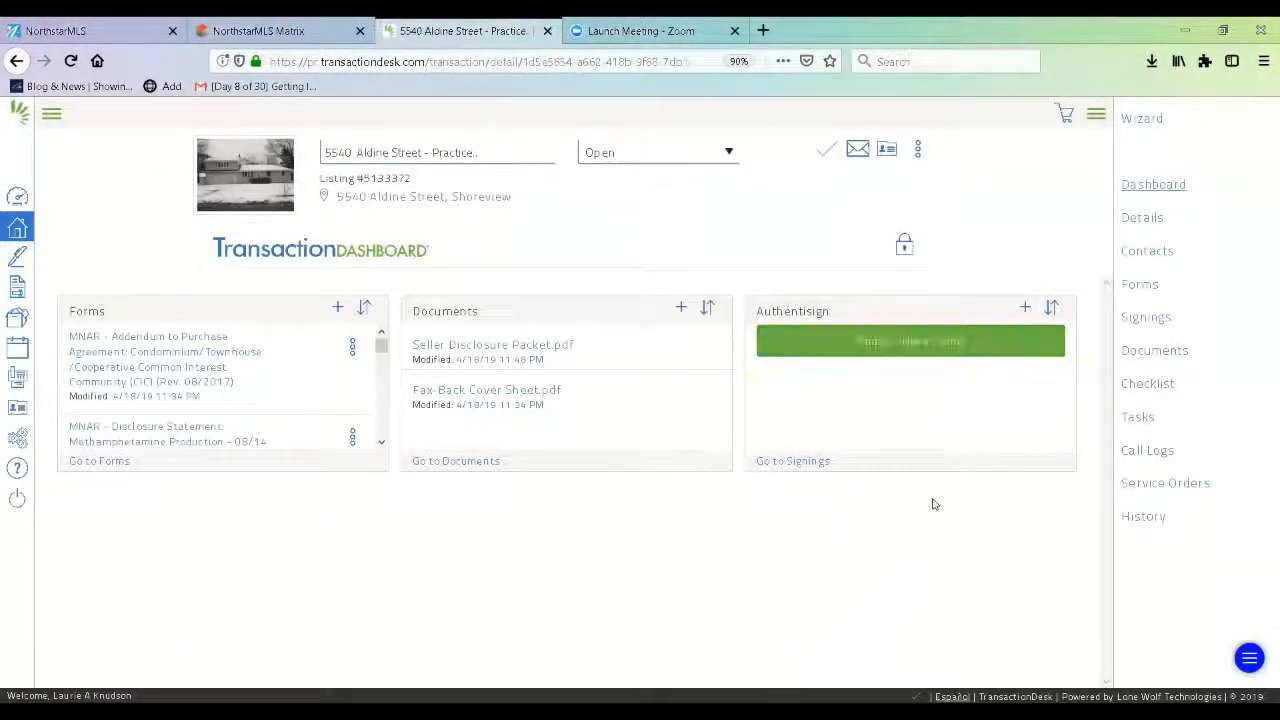
left_click(1150, 287)
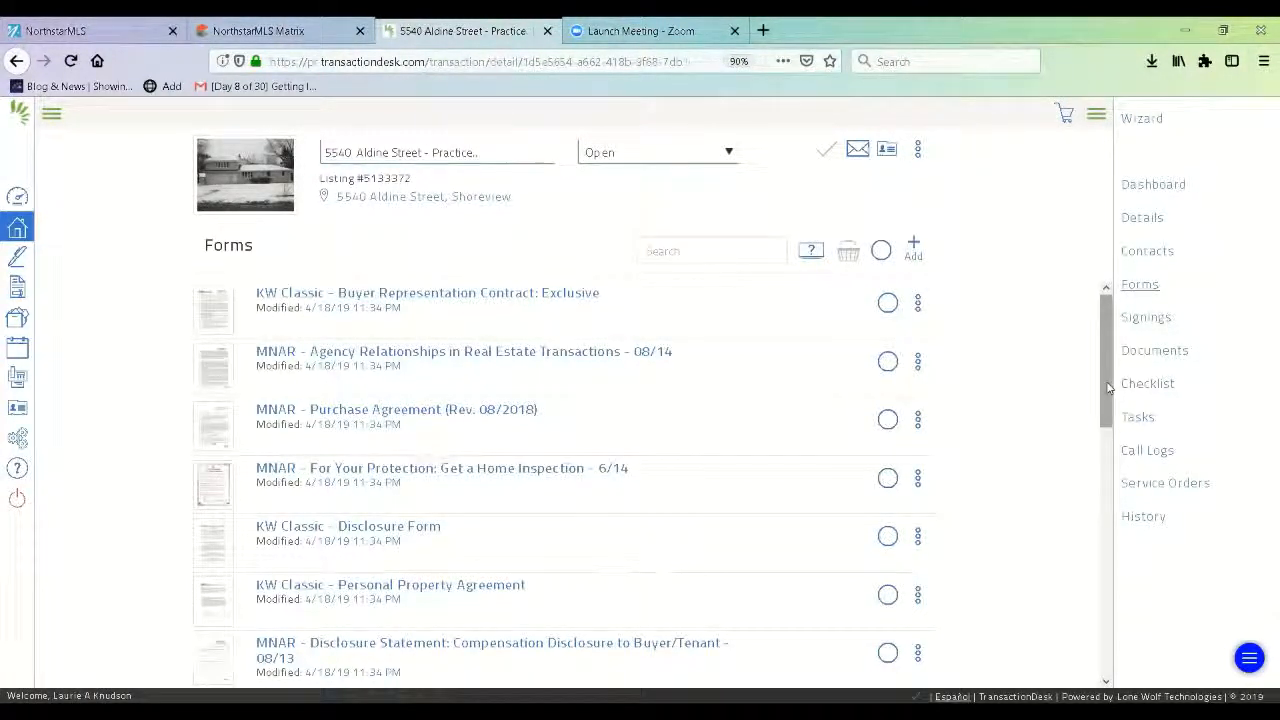
left_click_drag(1108, 388, 1108, 395)
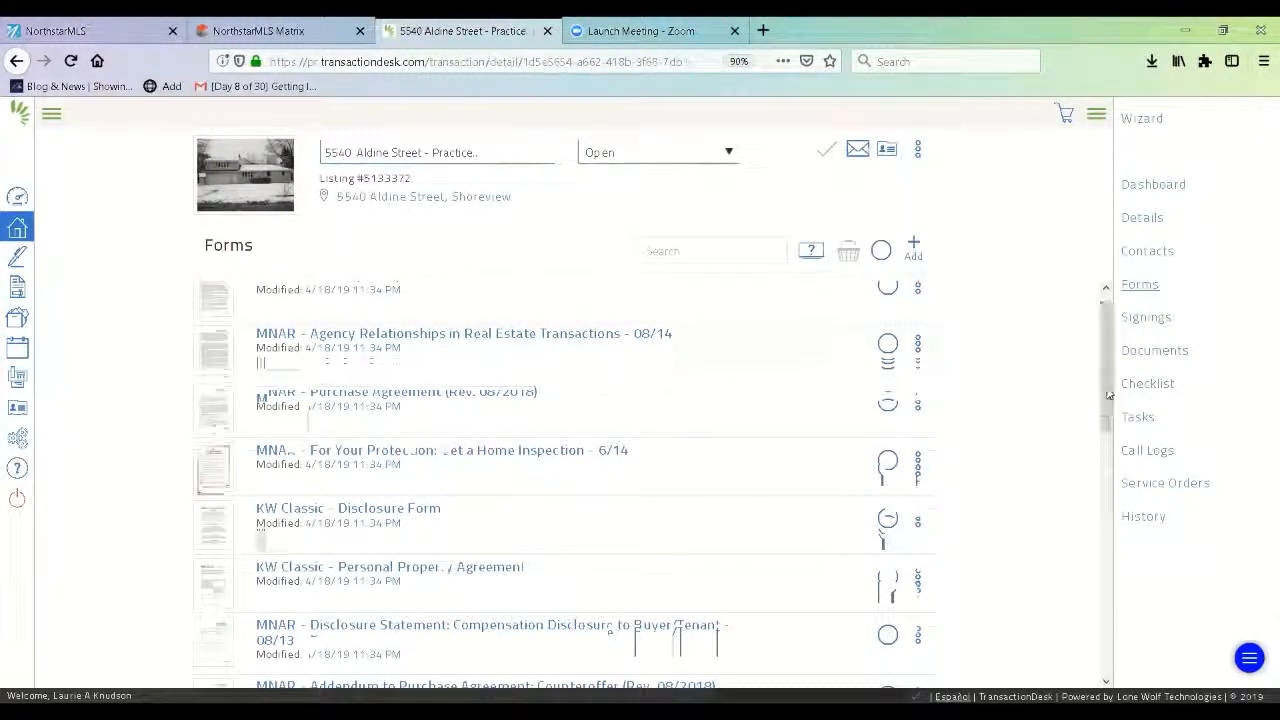
left_click_drag(1108, 395, 1105, 372)
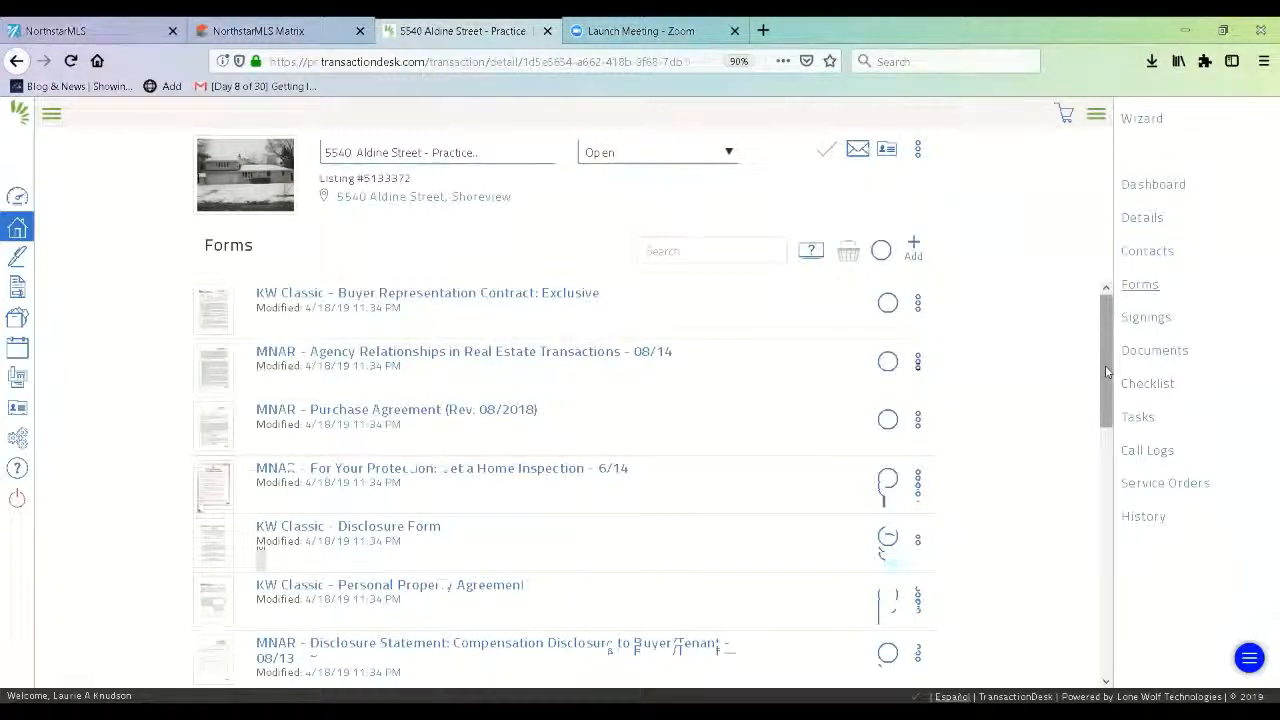
left_click_drag(1105, 370, 1118, 342)
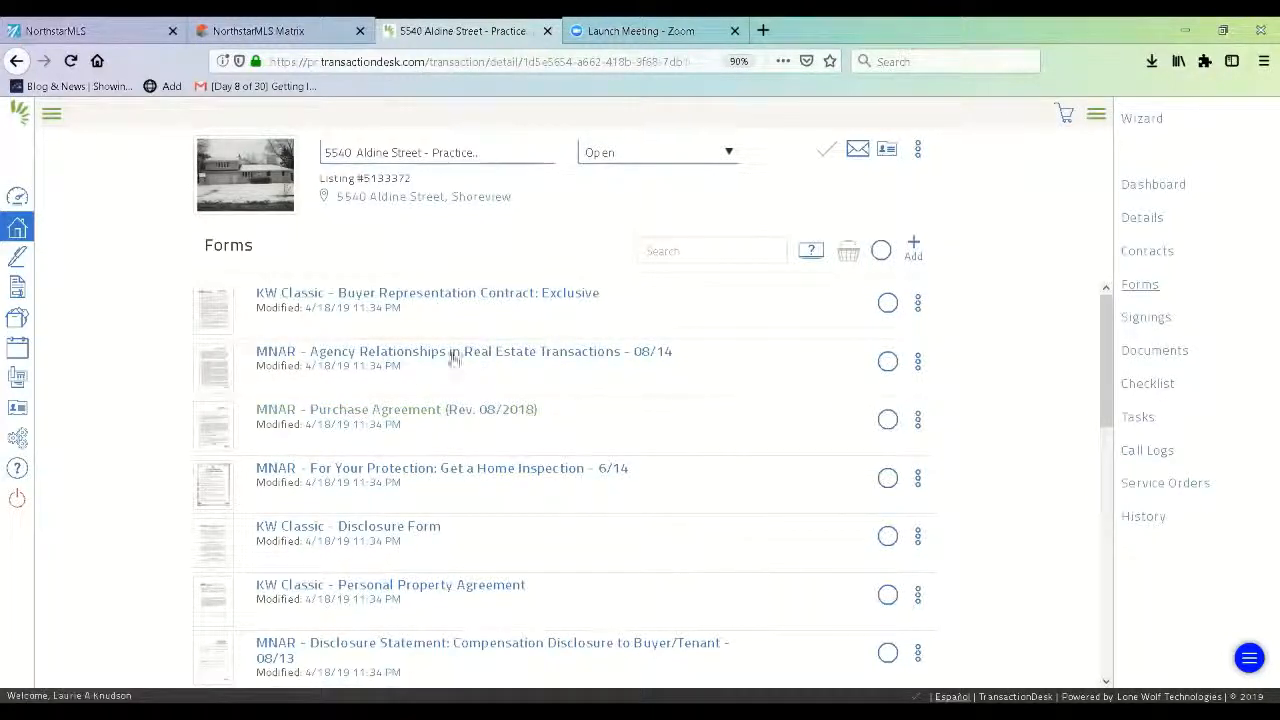
Open the Buyer Representation Contract: Exclusive and date it 04/18/2019.
left_click(453, 294)
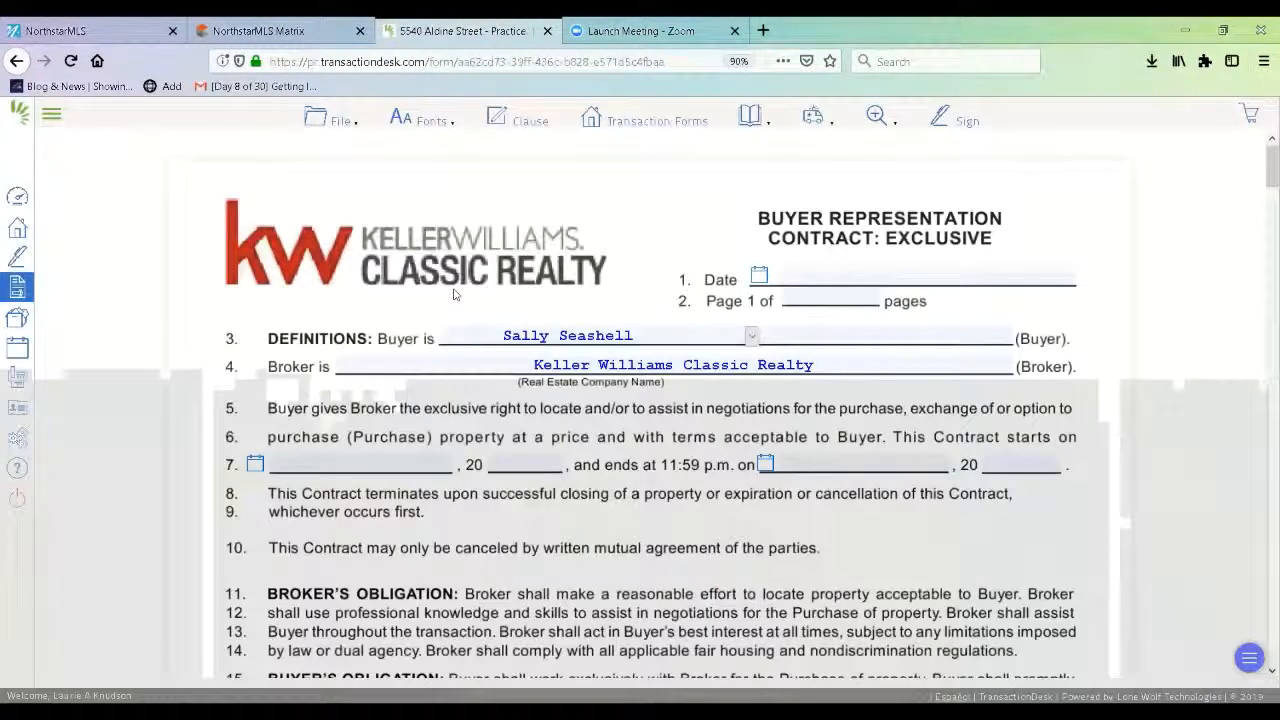
left_click(759, 278)
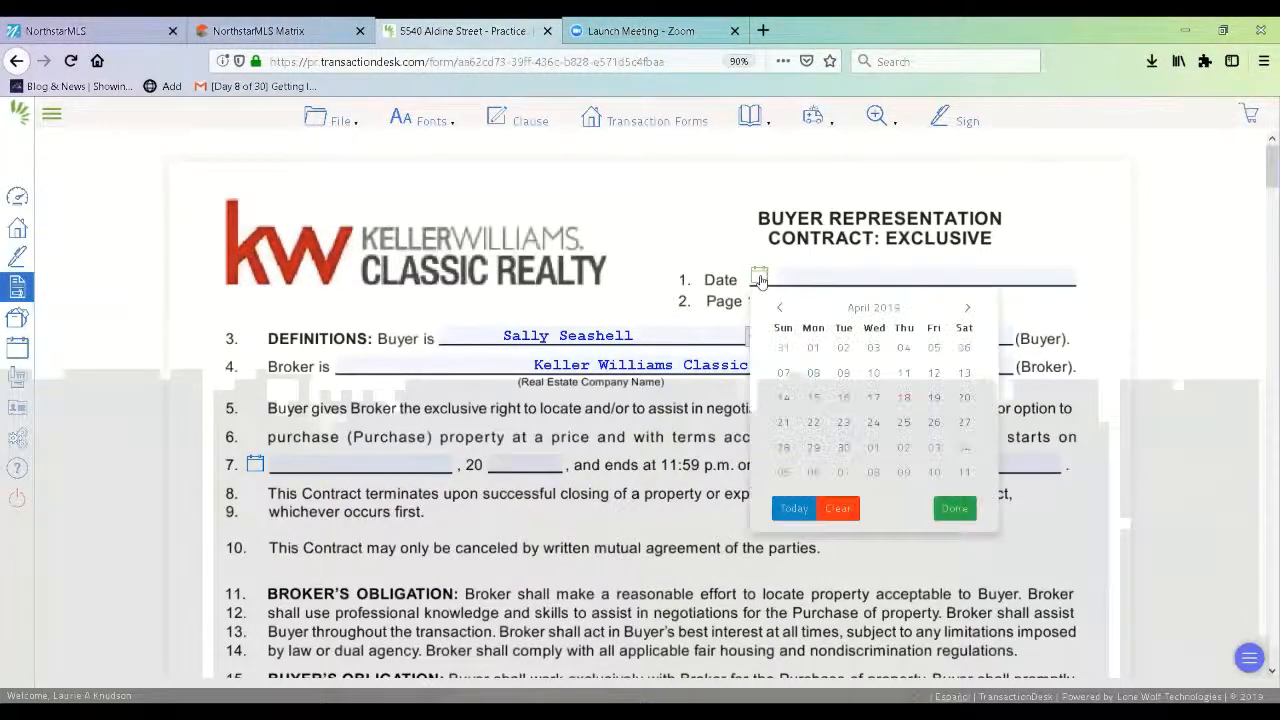
left_click(903, 398)
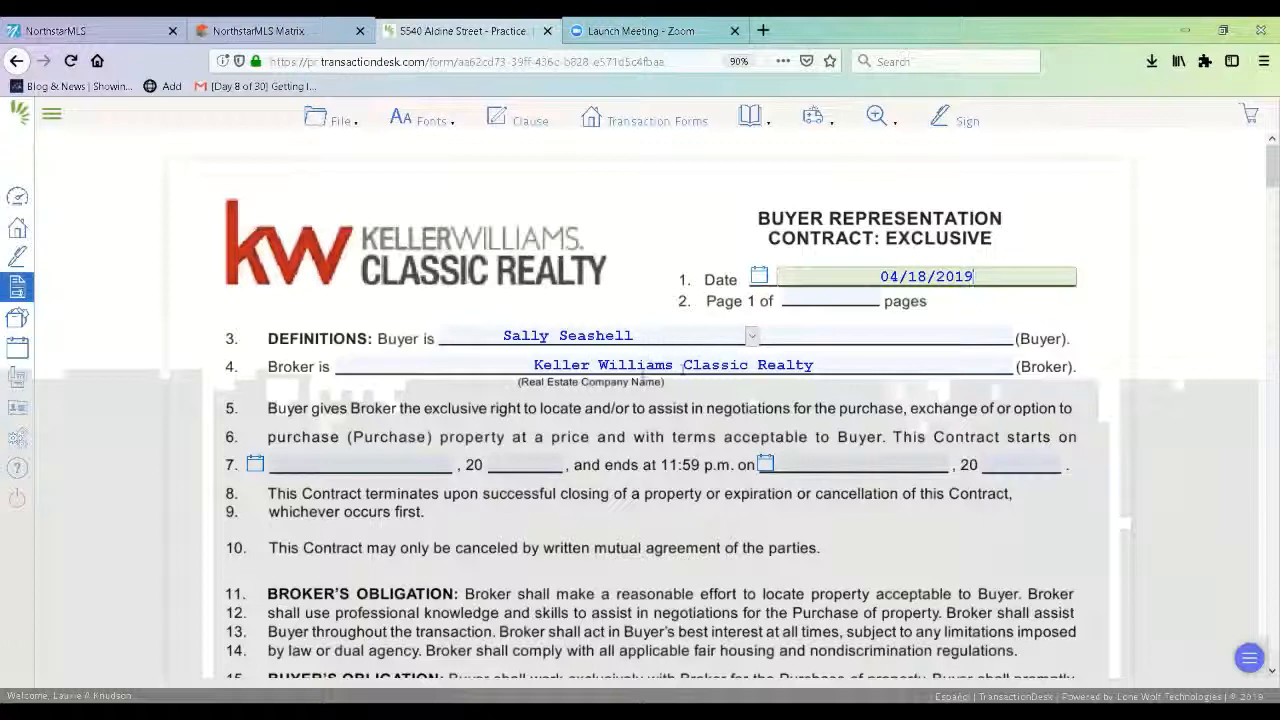
left_click(752, 339)
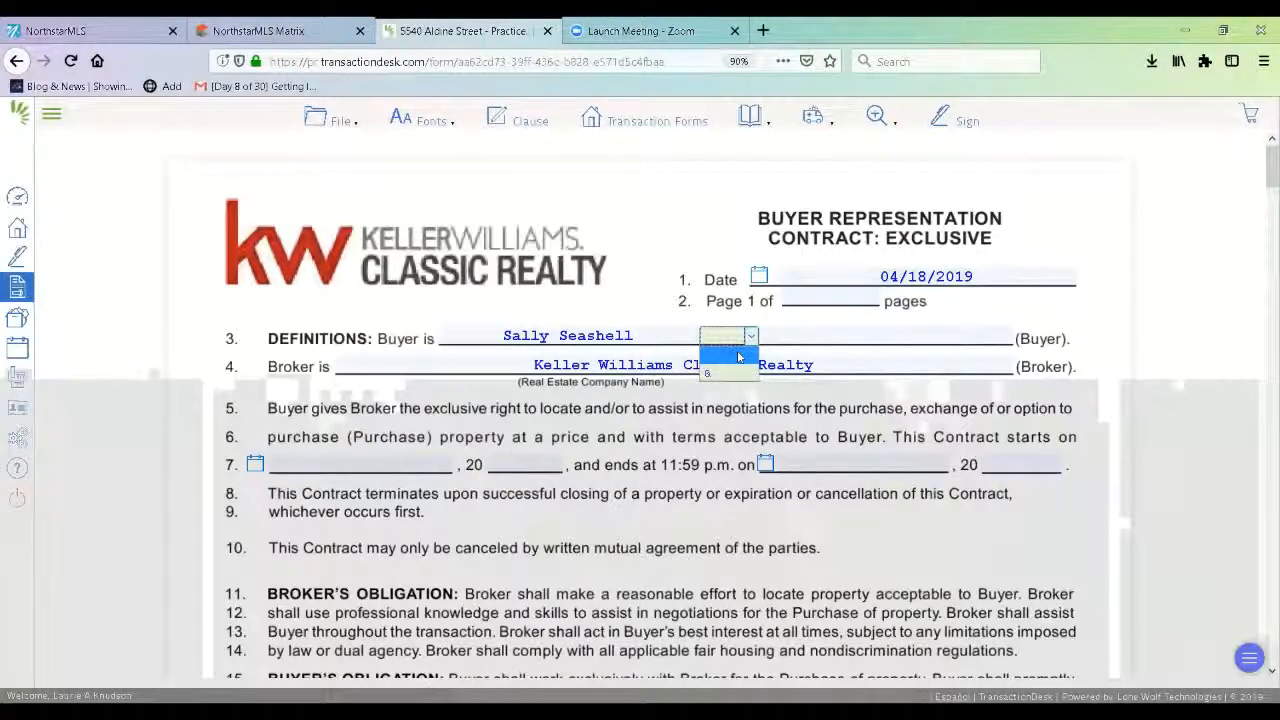
left_click(740, 360)
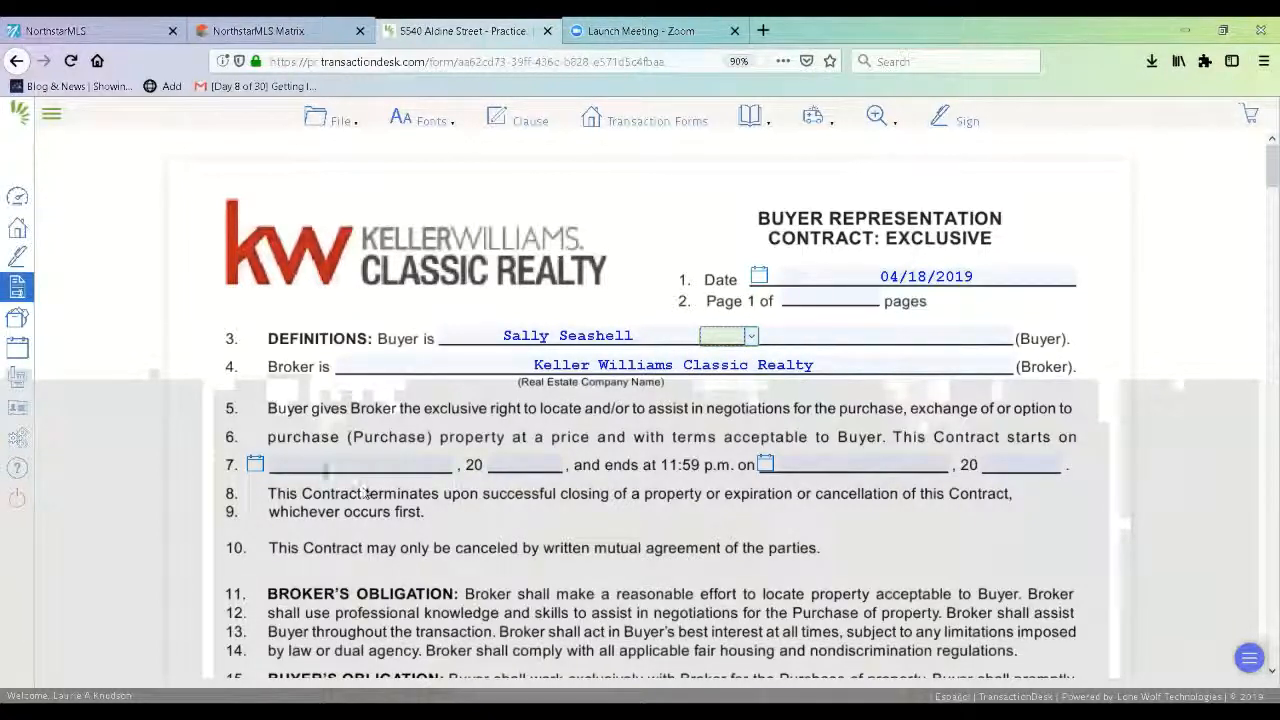
Set the contract term to start April 18th and end August 18th, 2019.
left_click(255, 465)
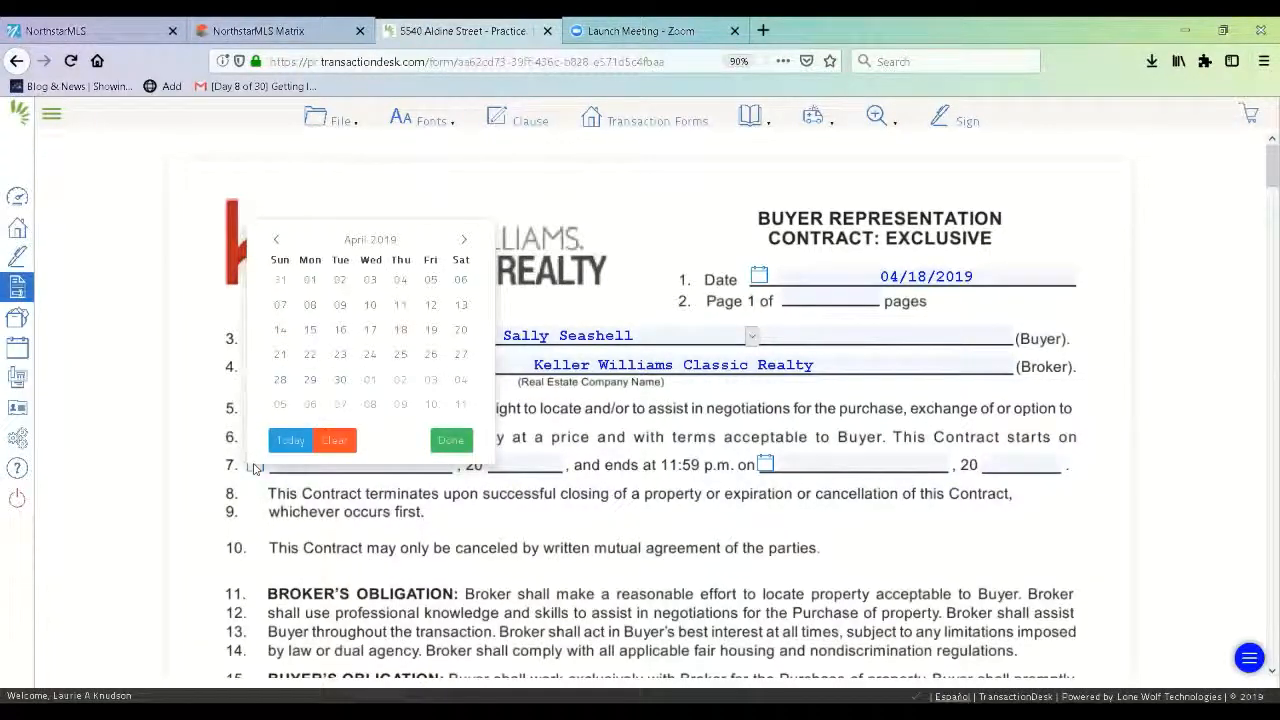
left_click(403, 333)
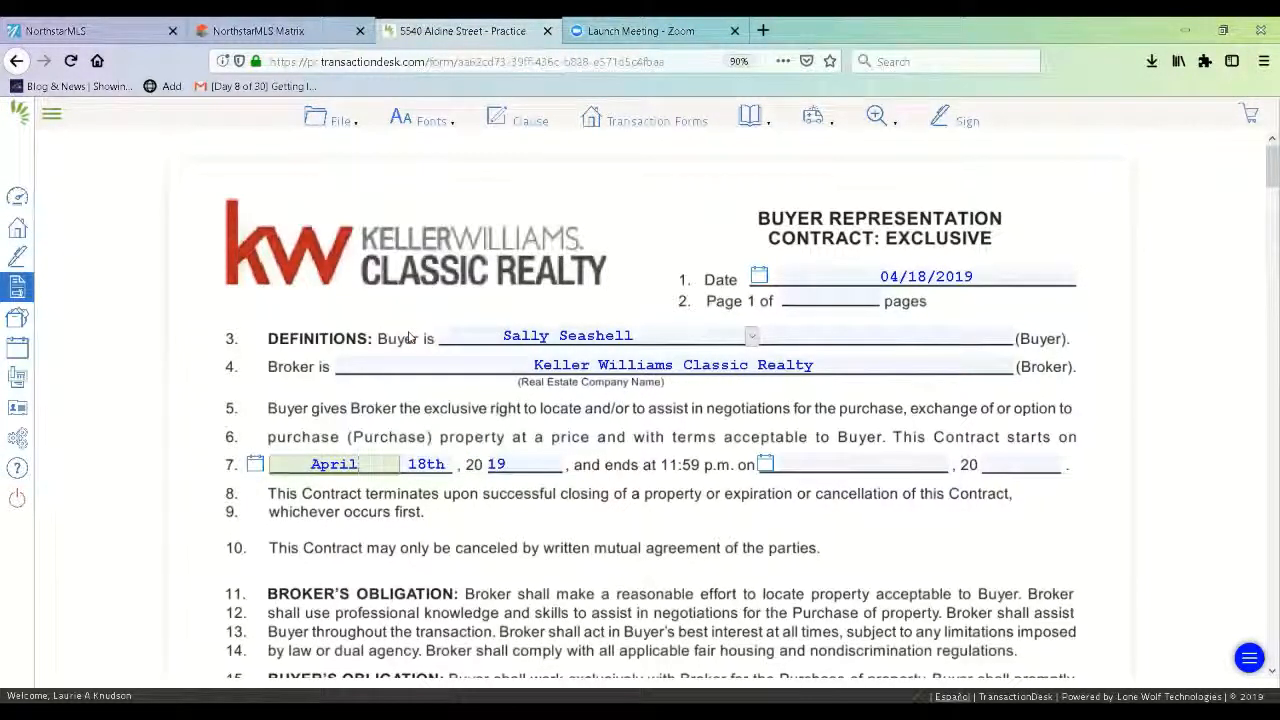
left_click(767, 465)
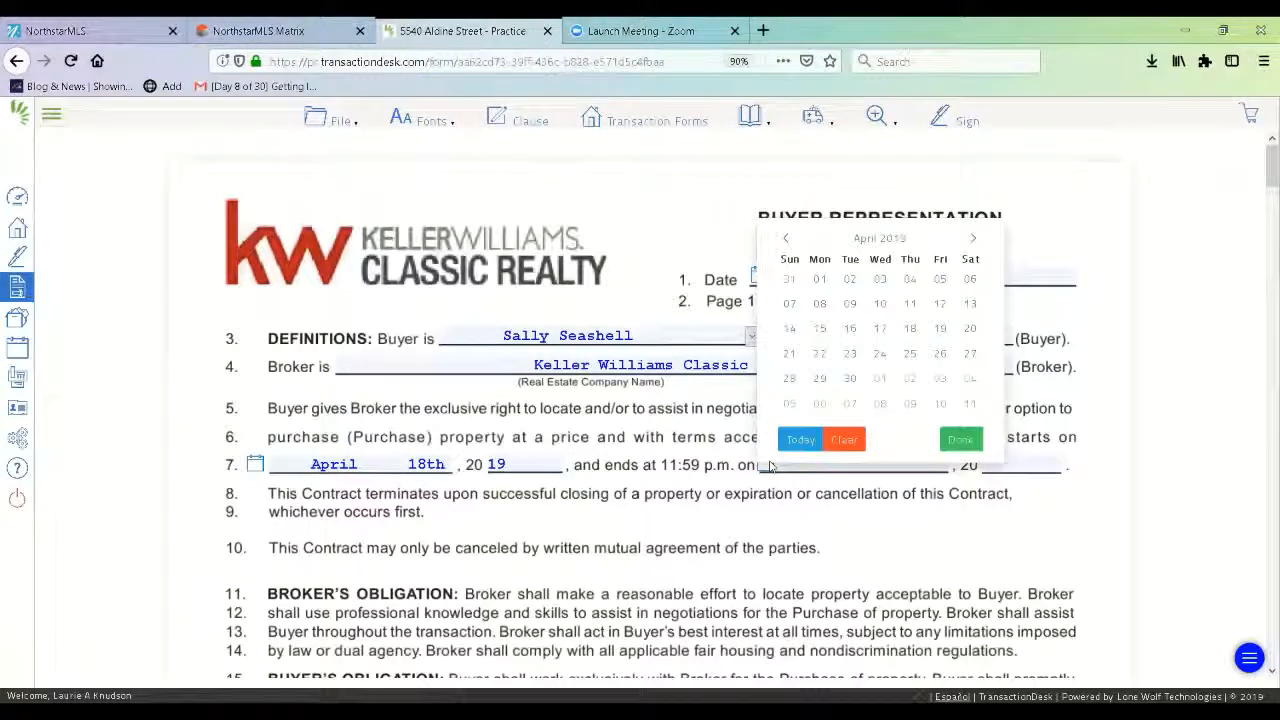
left_click(971, 241)
left_click(972, 241)
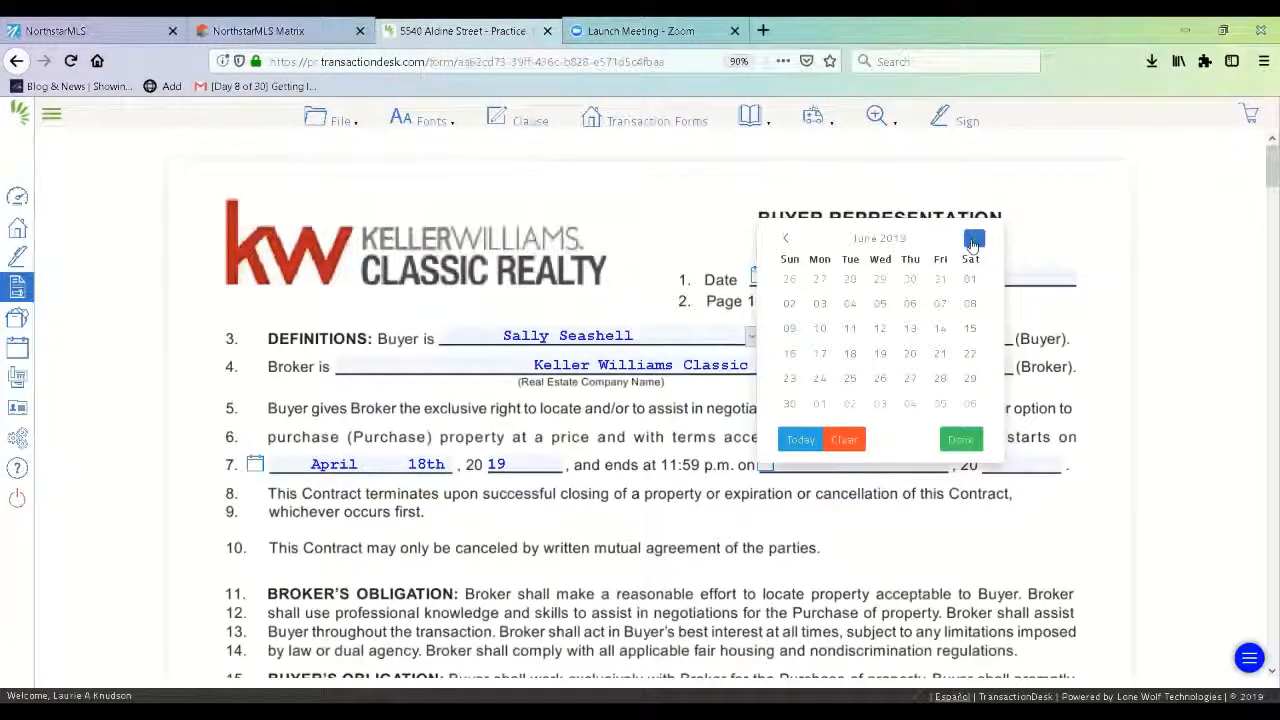
left_click(972, 241)
left_click(972, 241)
left_click(972, 241)
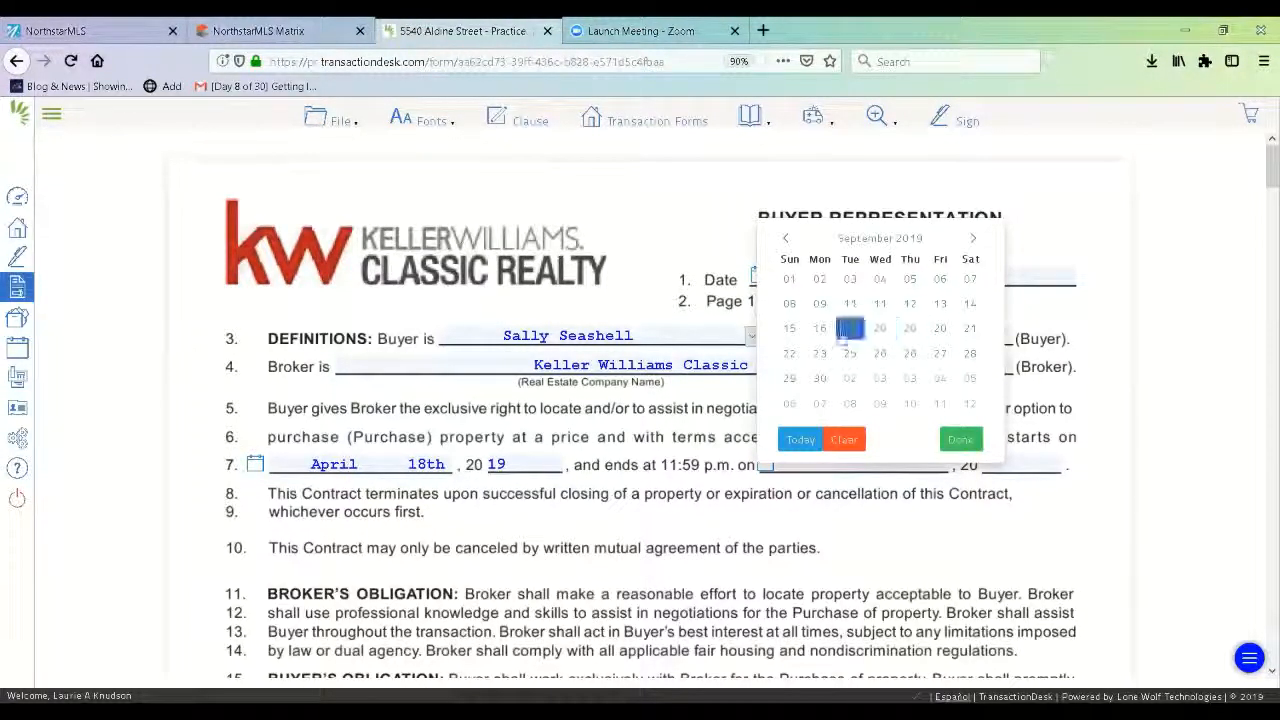
left_click(786, 239)
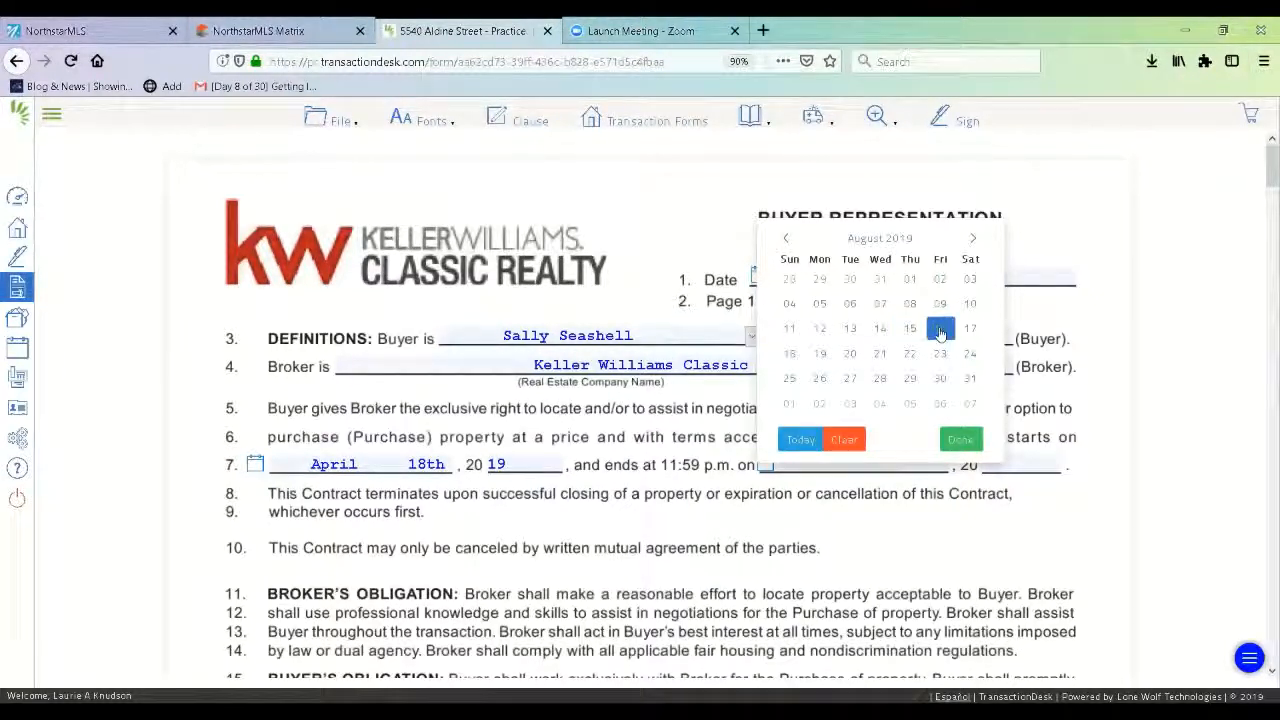
left_click(790, 355)
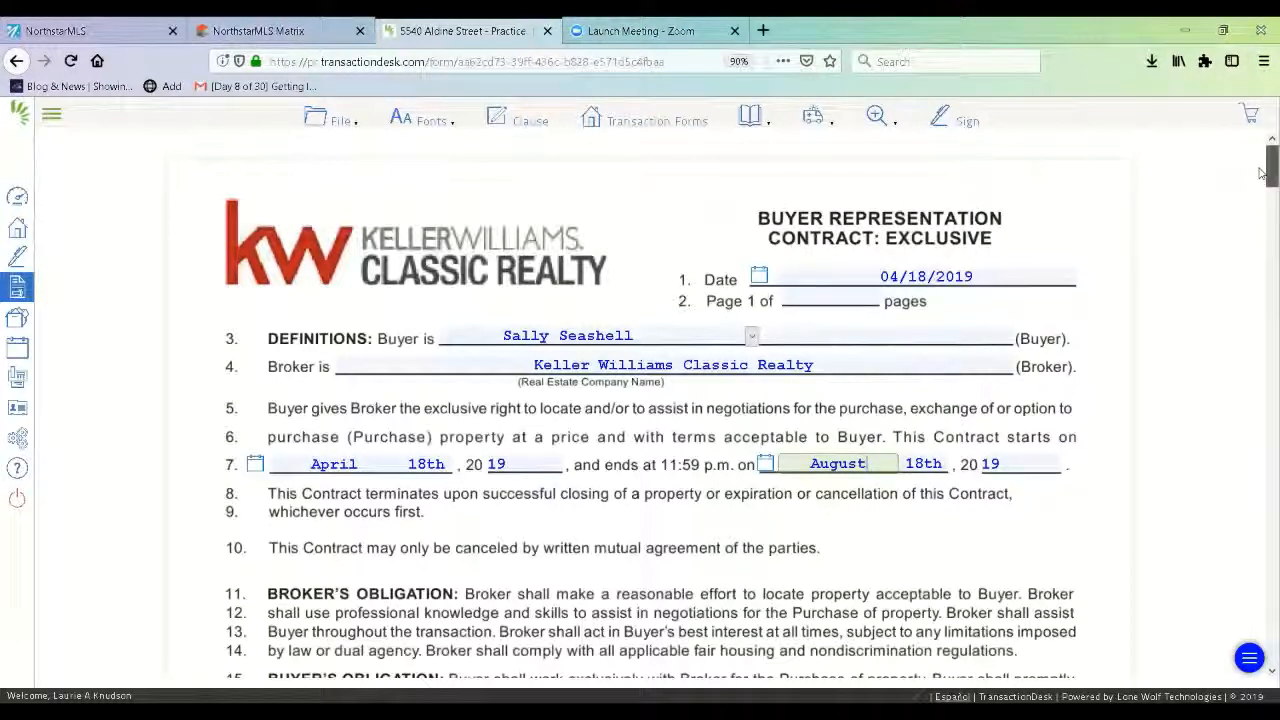
Enter a 0 retainer fee and 2.7 percent broker's compensation on line 30.
left_click_drag(1262, 173, 1262, 228)
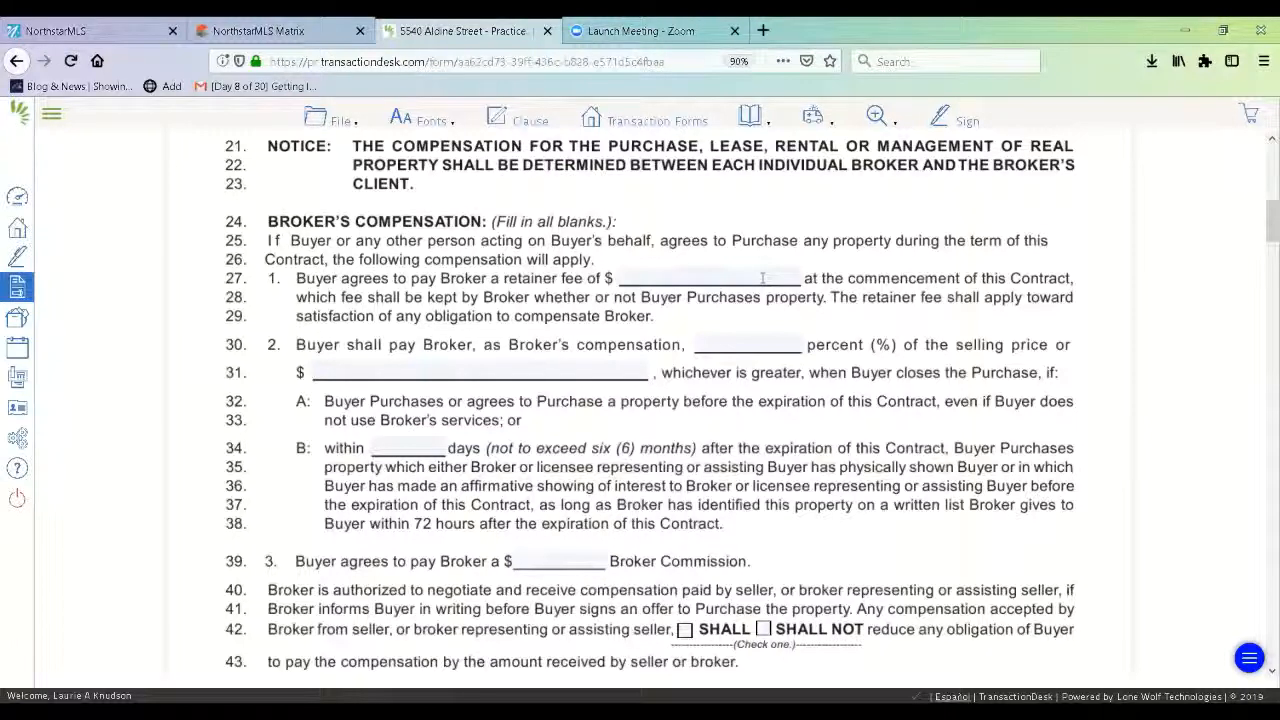
left_click(762, 278)
type("0")
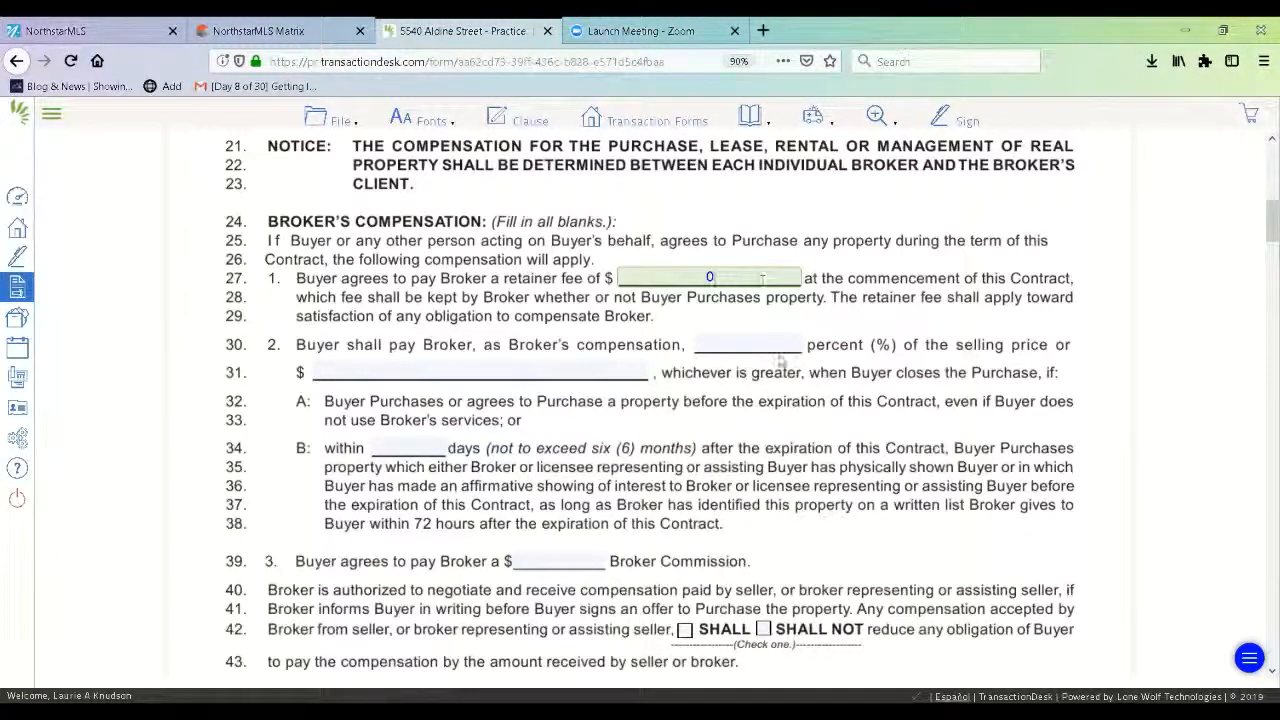
left_click(780, 343)
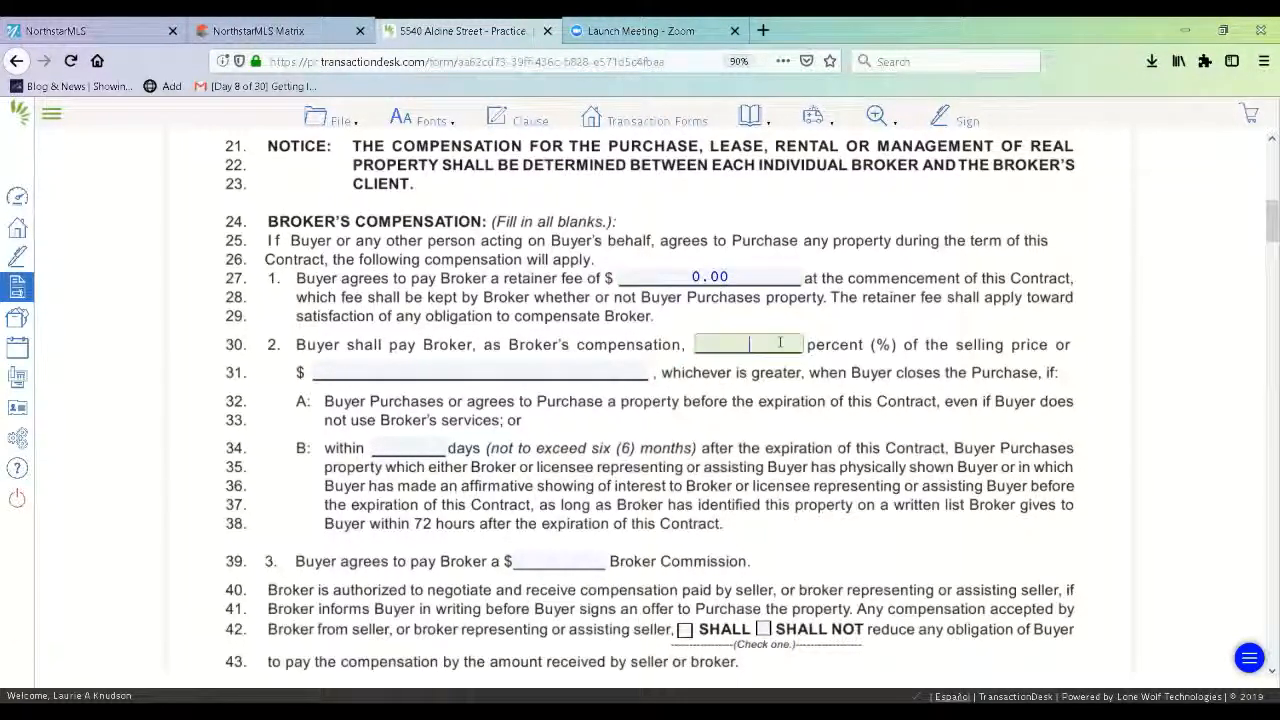
type("2.7")
left_click(324, 42)
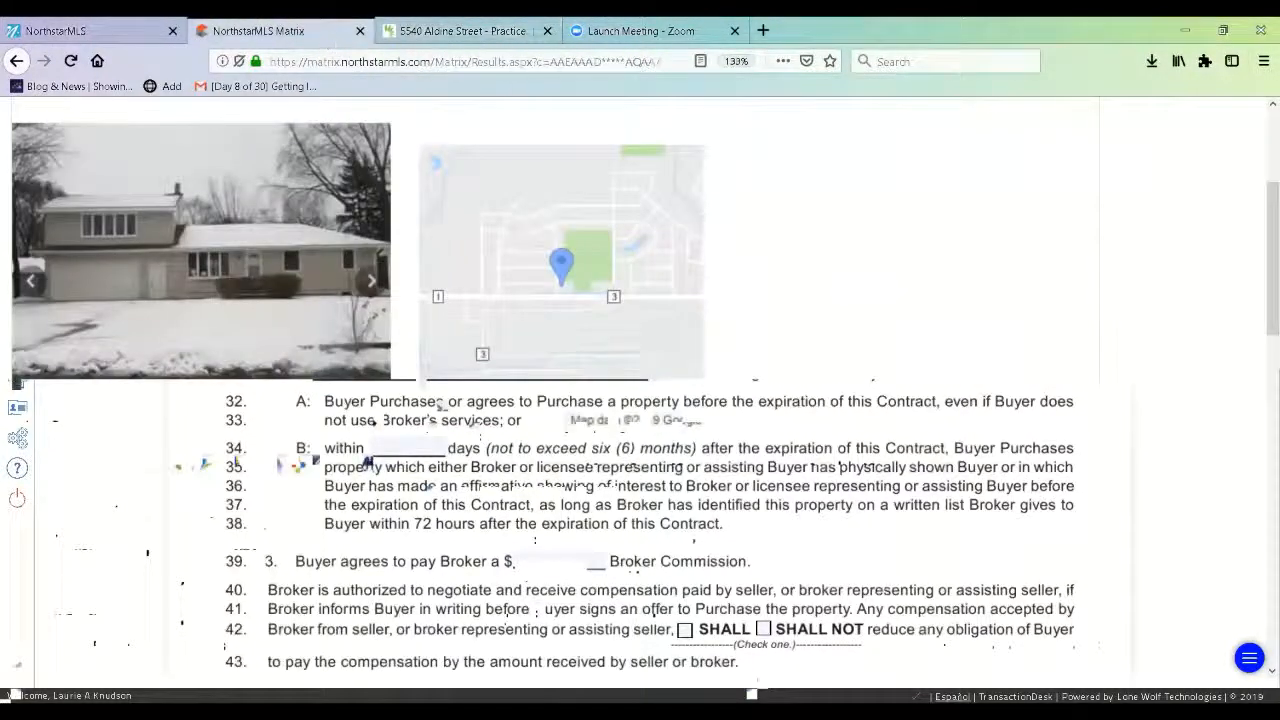
left_click_drag(1262, 323, 1262, 115)
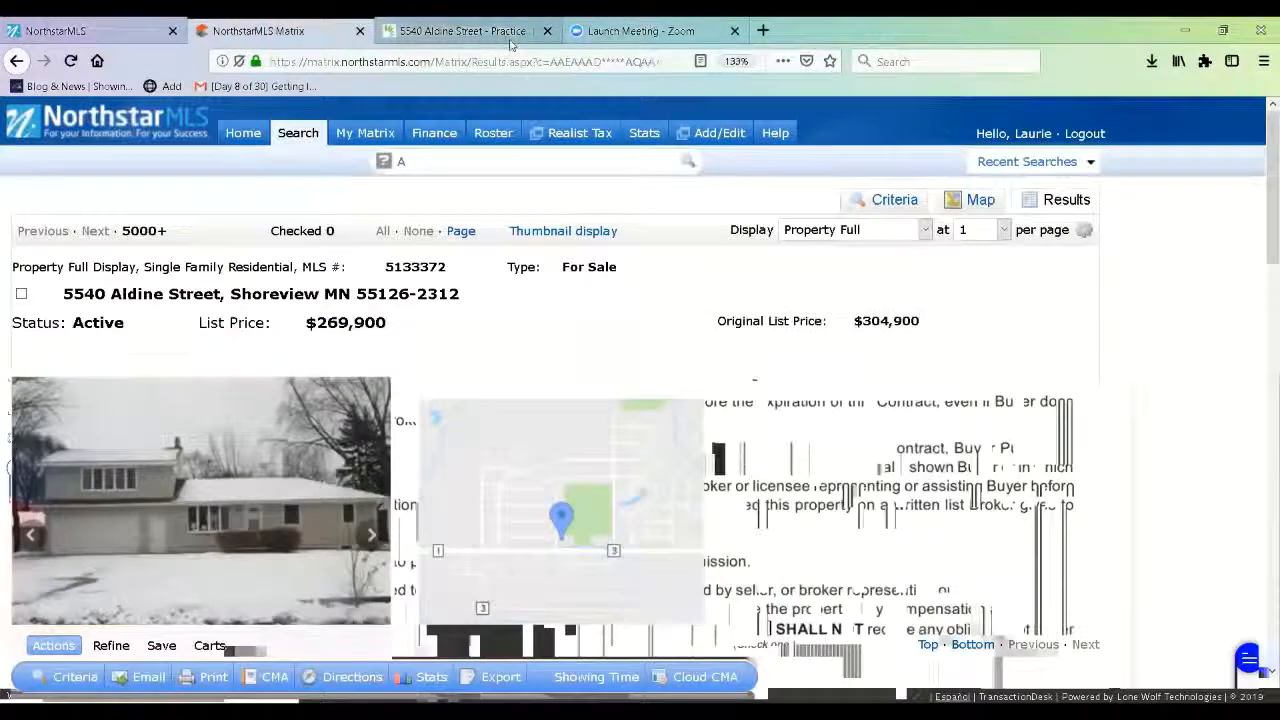
left_click_drag(1264, 220, 1262, 566)
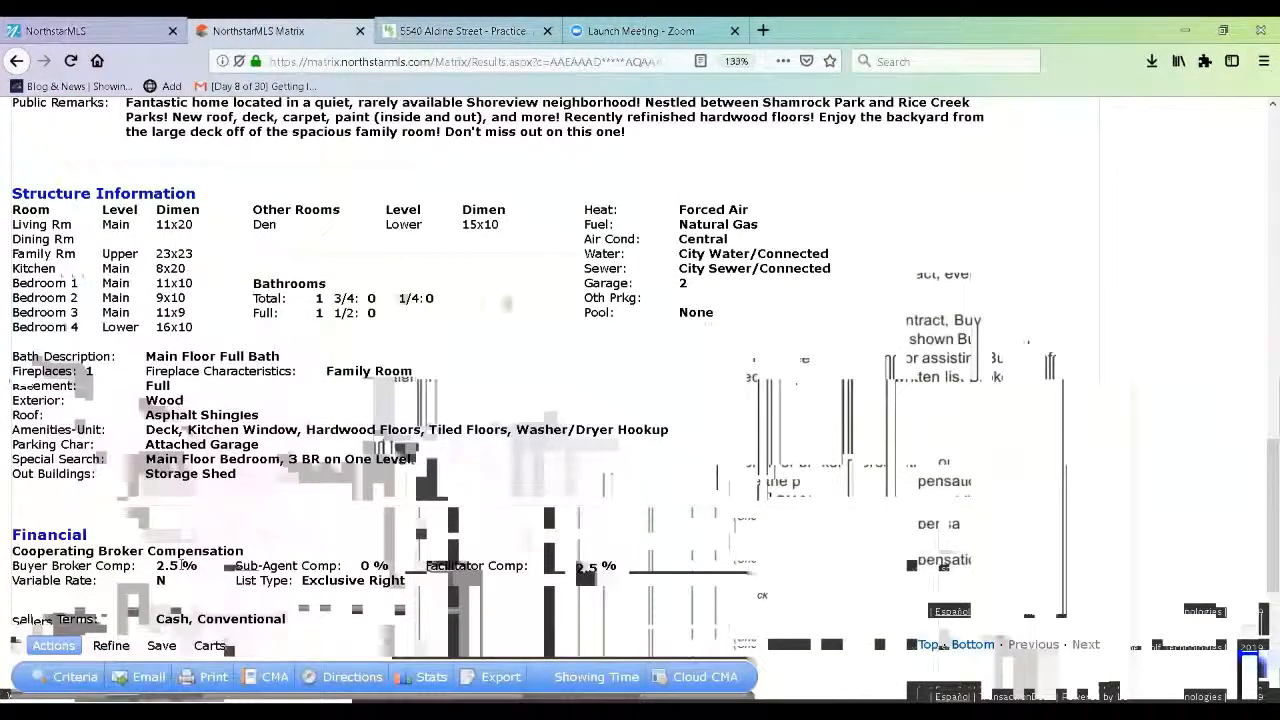
Set the compensation to 2.5 percent, a $0.00 dollar amount and a 180-day protection period.
left_click(460, 31)
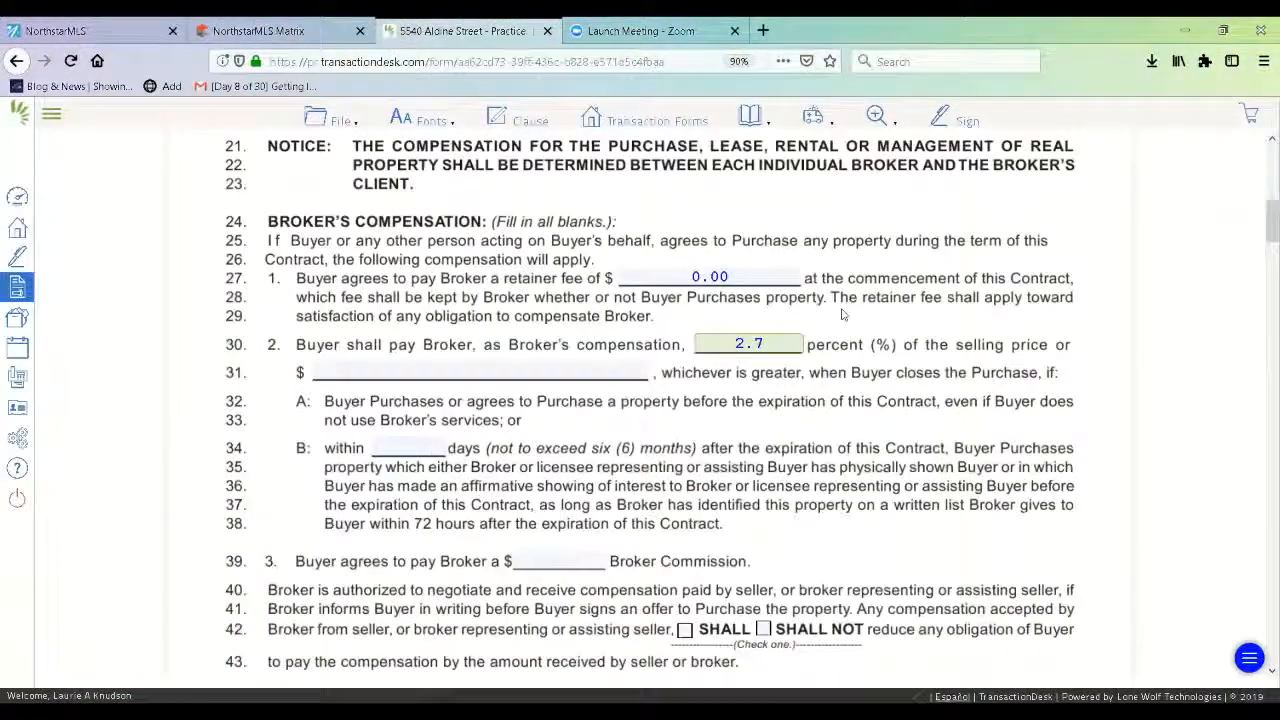
key("BackSpace")
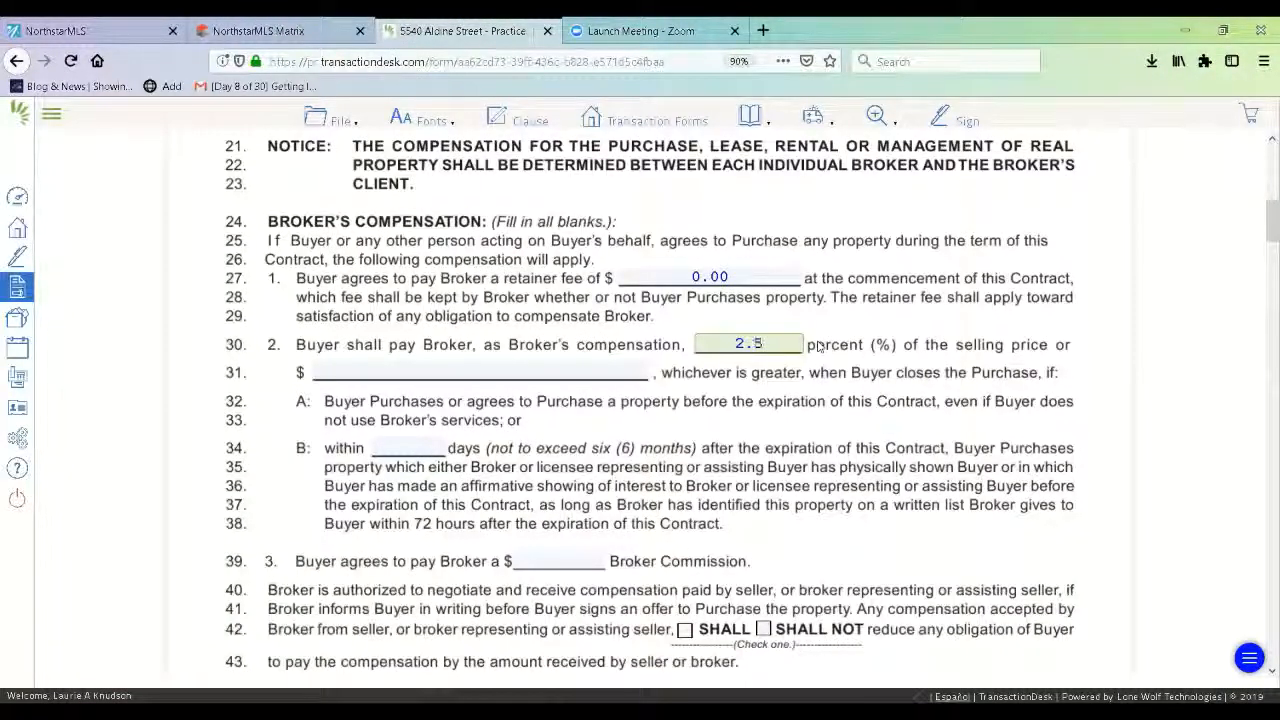
left_click(397, 377)
type("0")
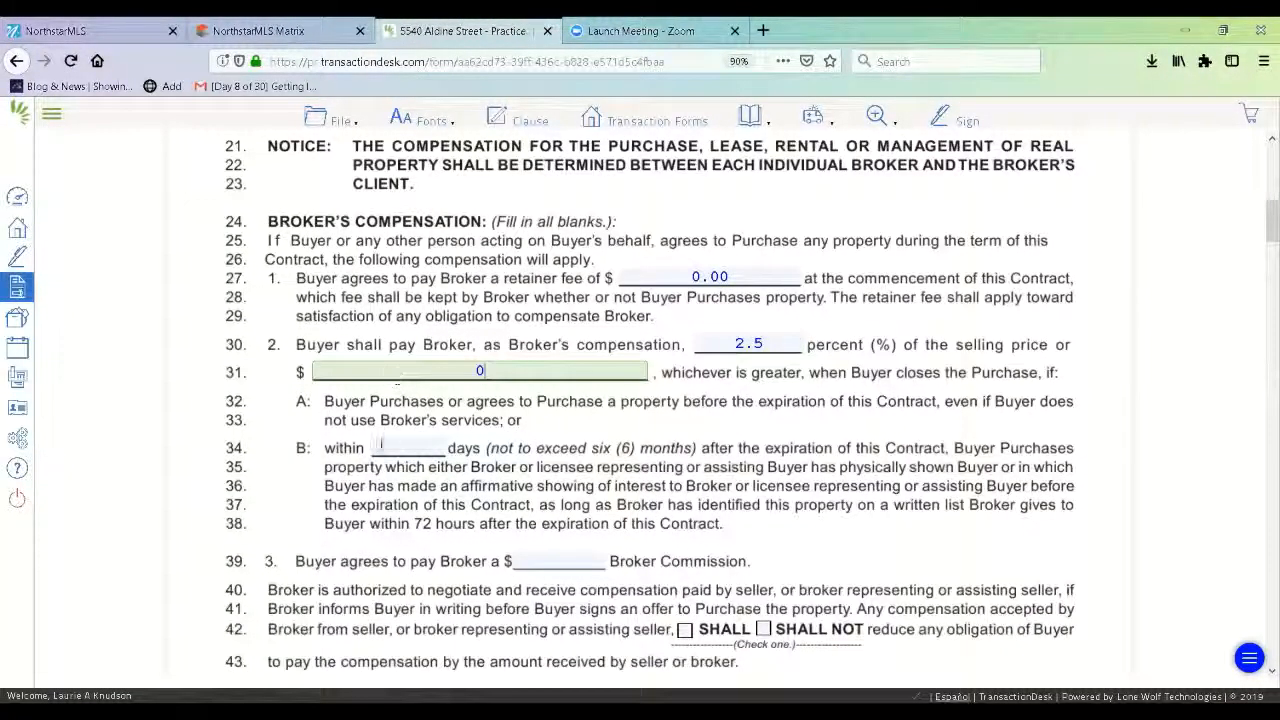
left_click(381, 448)
type("180")
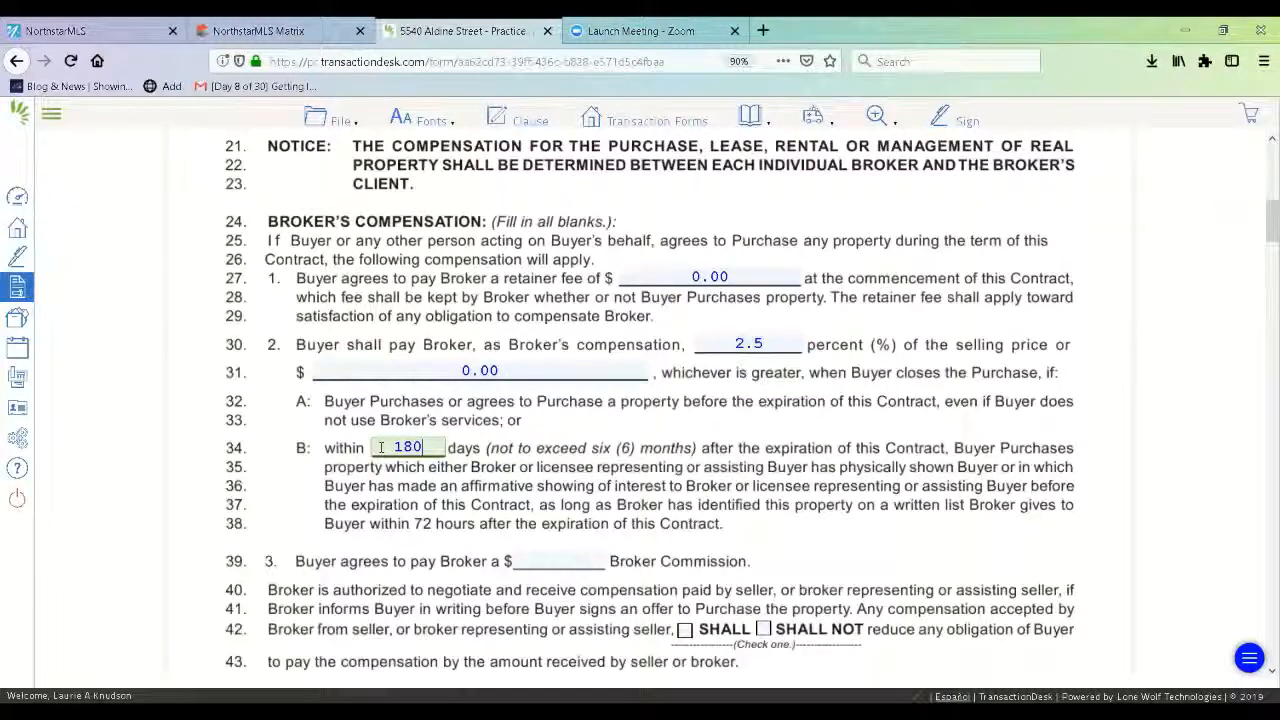
Enter $0.00 broker commission on line 39 and mark that received compensation SHALL reduce the buyer's obligation.
left_click(558, 560)
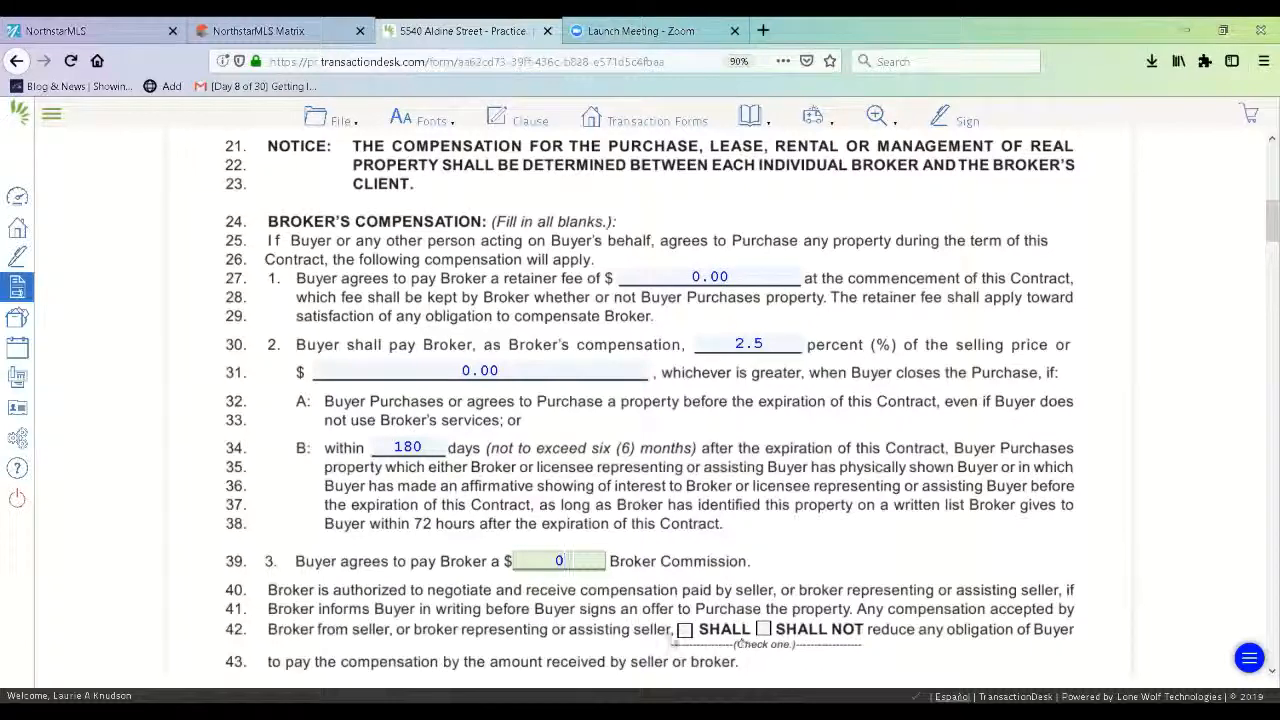
left_click(685, 630)
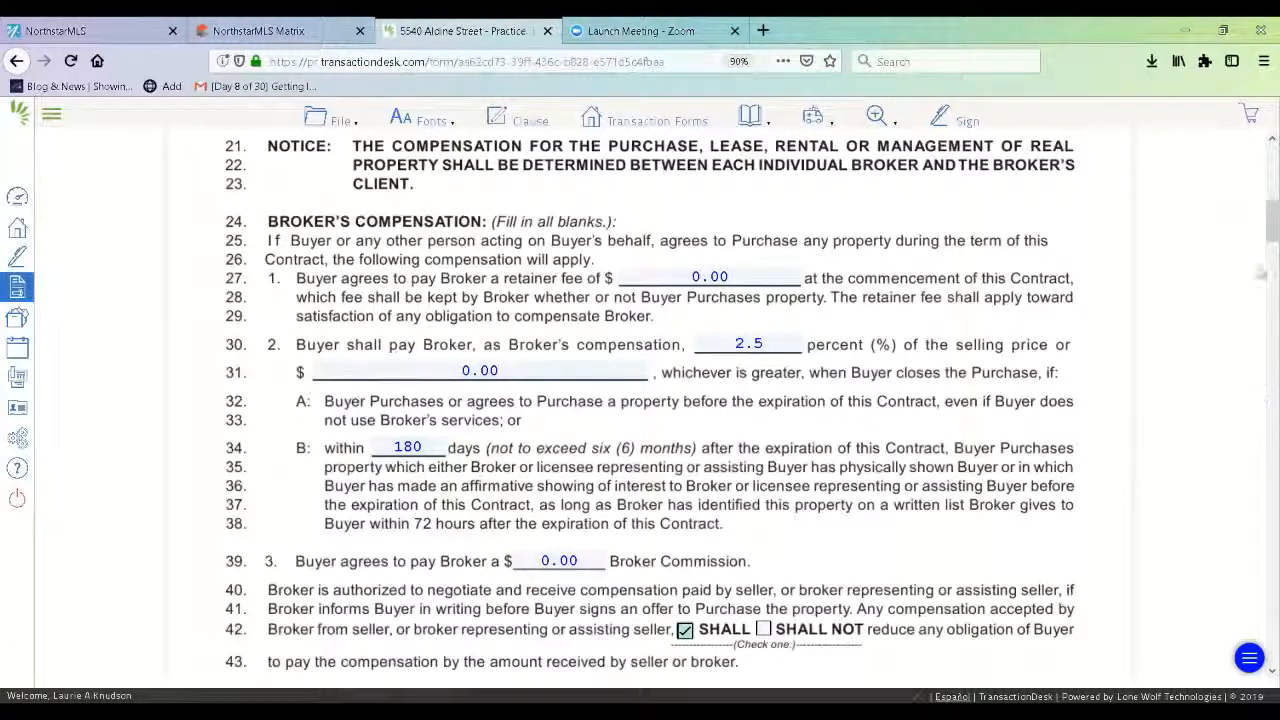
left_click_drag(1264, 233, 1262, 297)
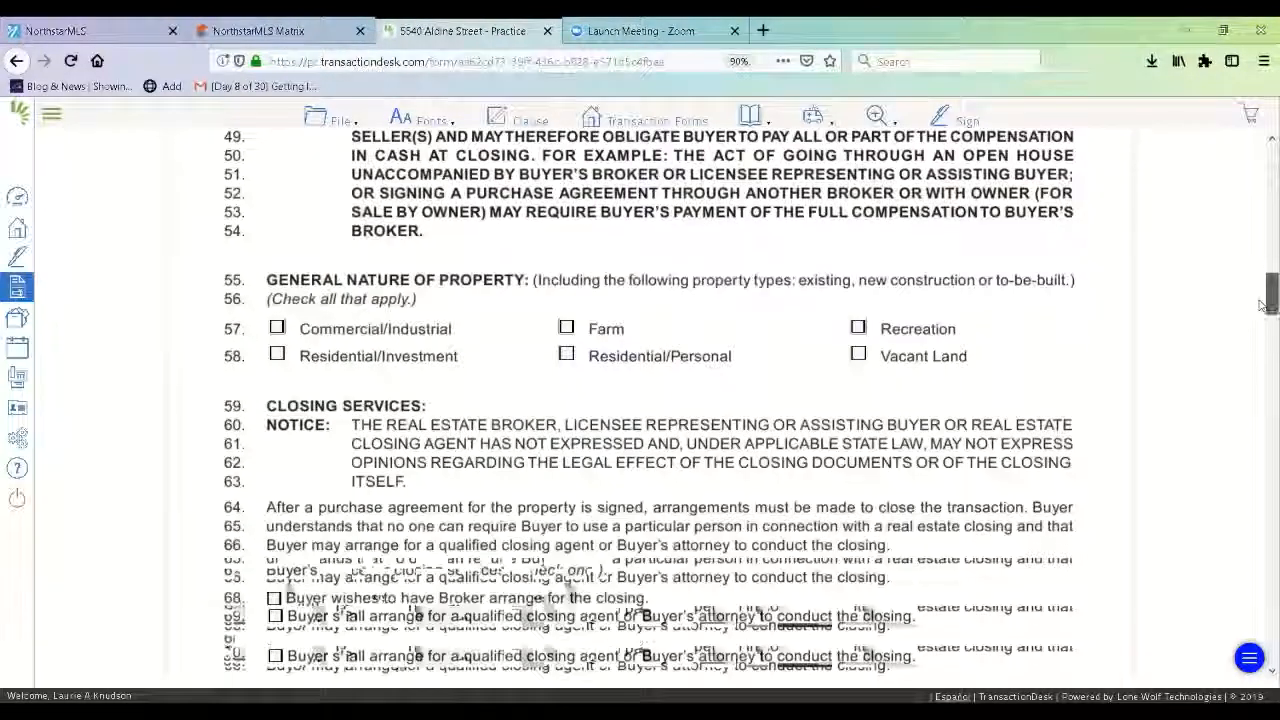
Mark the property type as Residential/Personal and have the Broker arrange the closing.
left_click(567, 354)
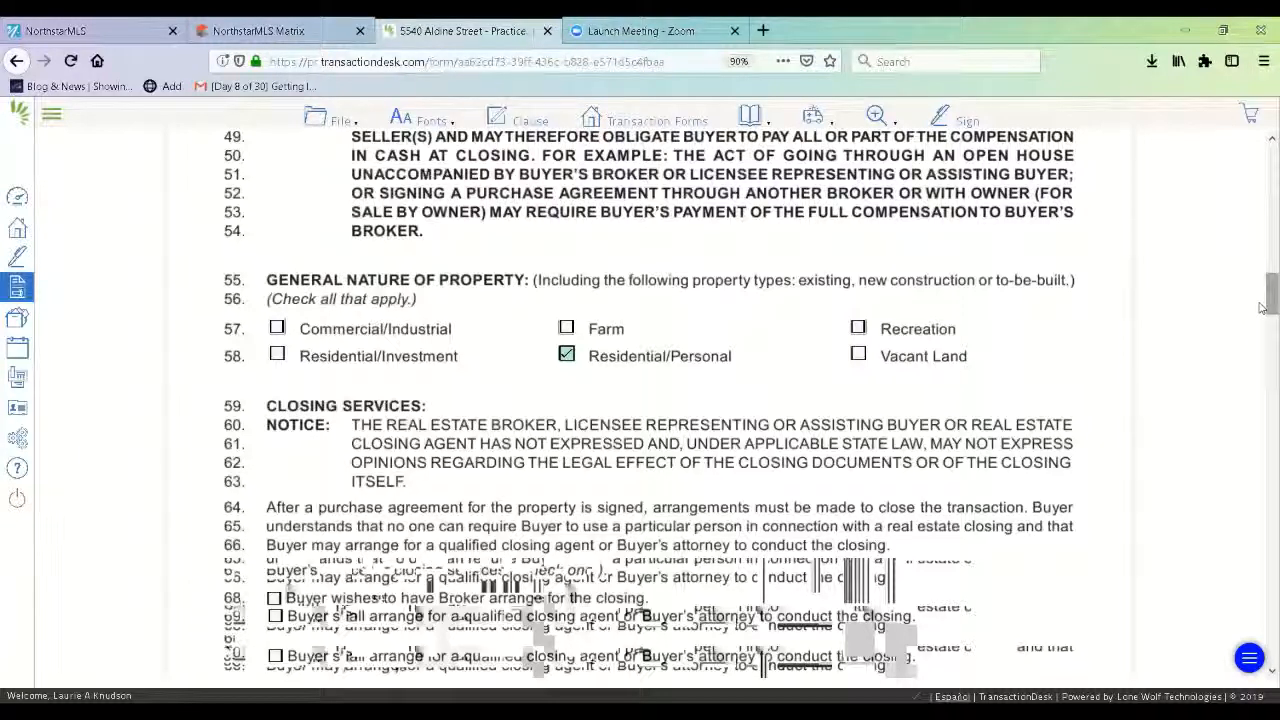
scroll(1262, 305, "down", 4)
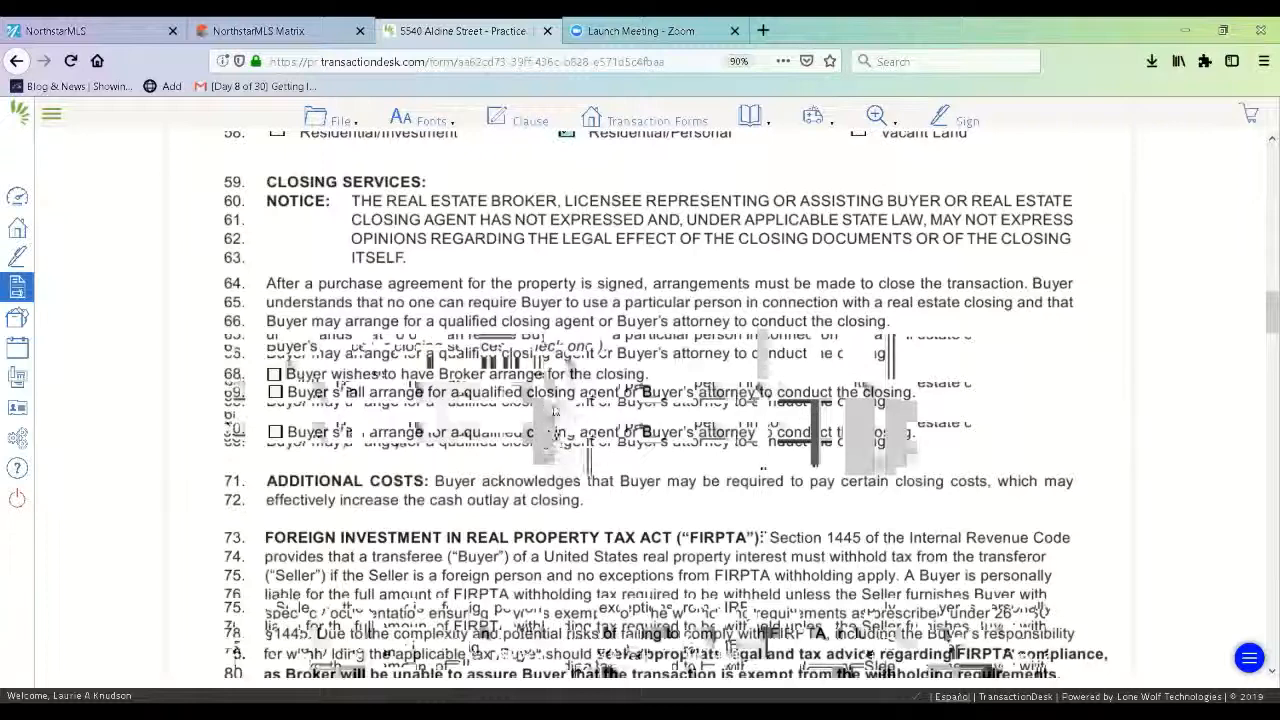
left_click(274, 374)
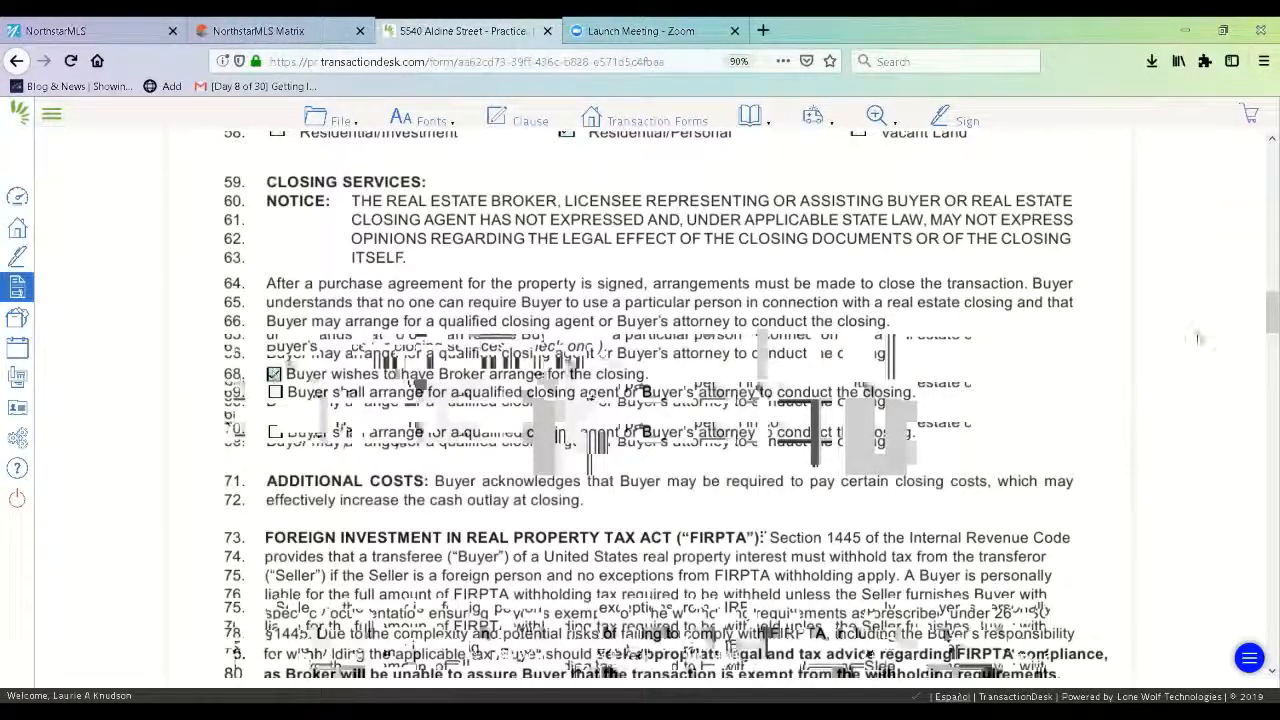
left_click_drag(1262, 314, 1262, 418)
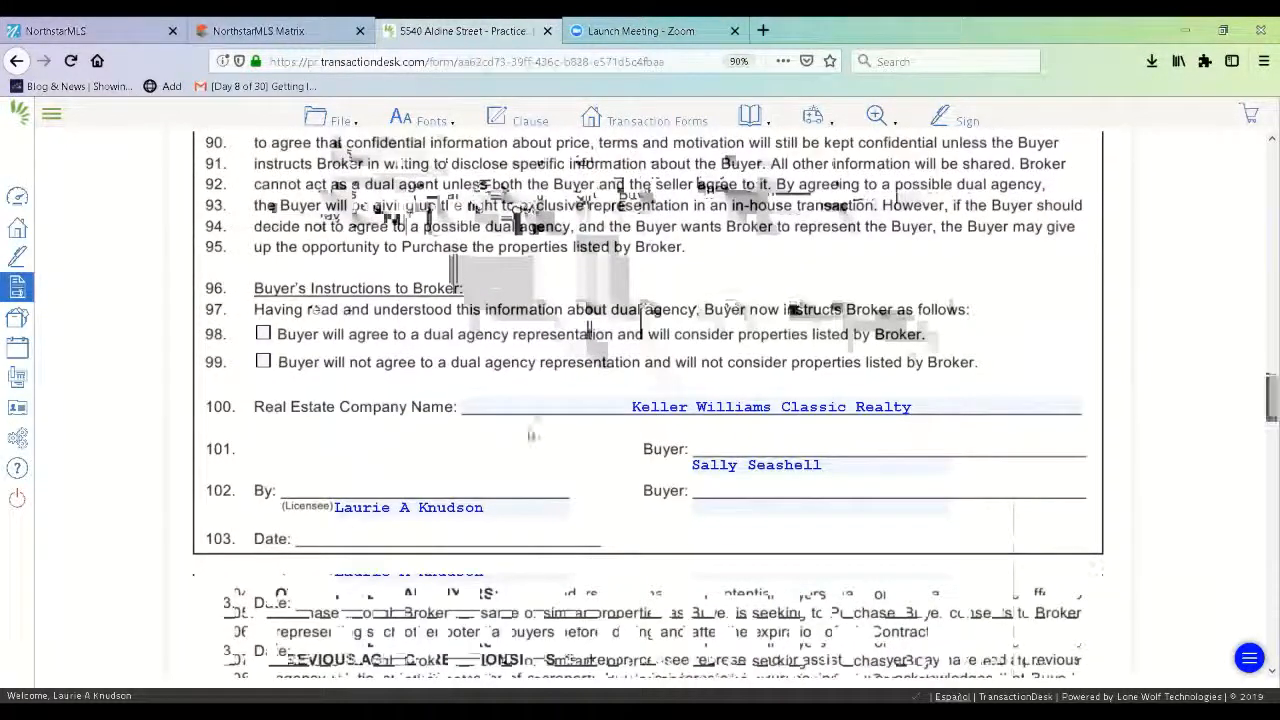
Check line 98 so the Buyer agrees to dual agency representation, then go to the wire fraud alert.
left_click(265, 333)
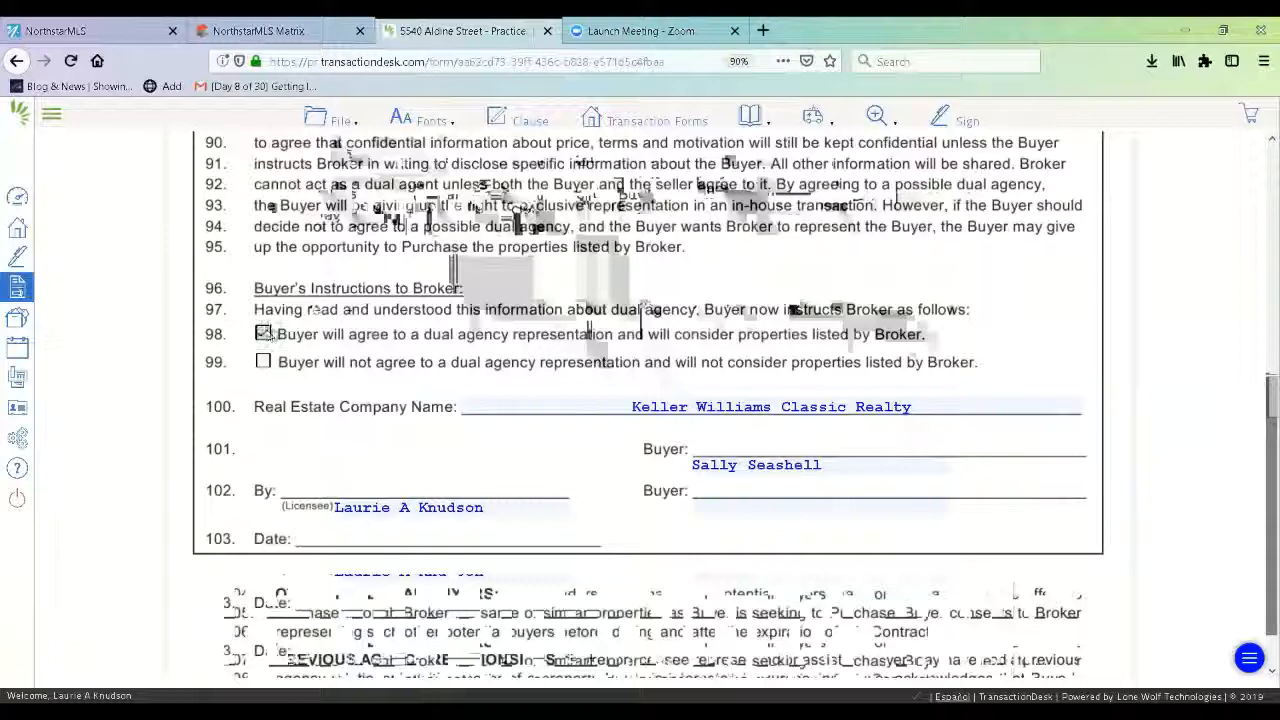
left_click_drag(1263, 425, 1262, 672)
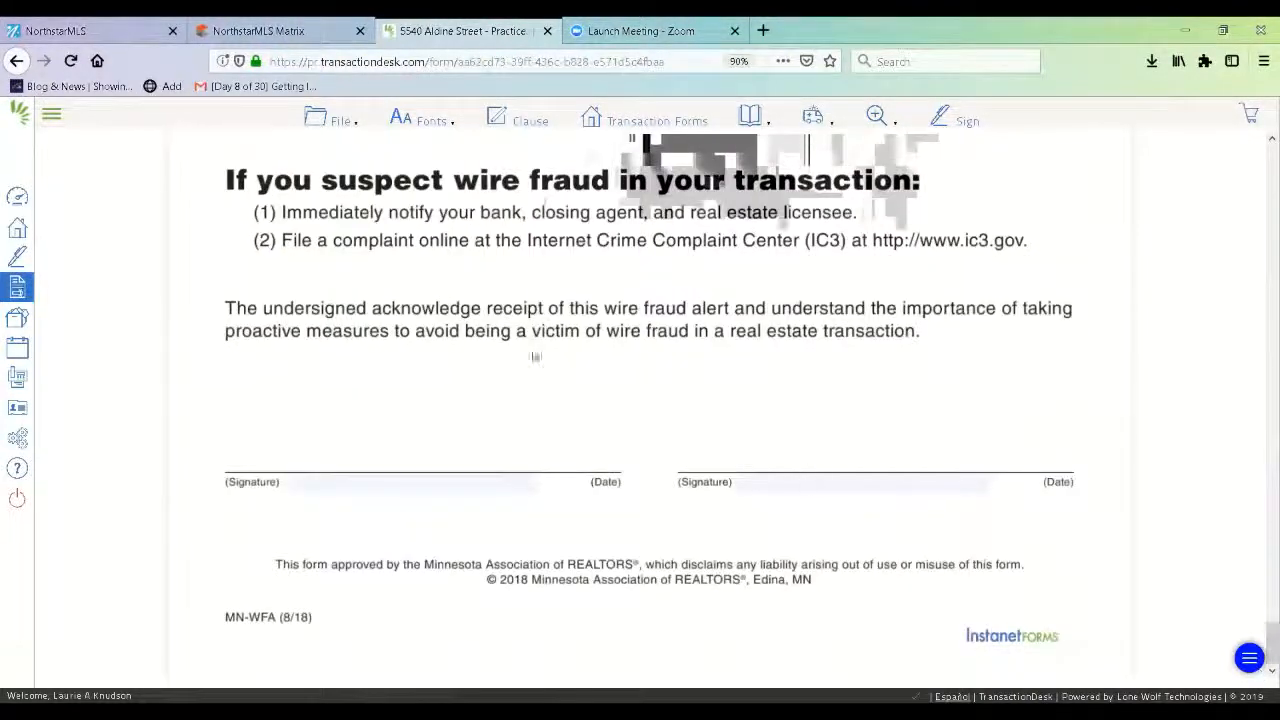
Save the Buyer Representation Contract and exit back to the transaction's Forms list.
left_click(338, 121)
mouse_move(345, 237)
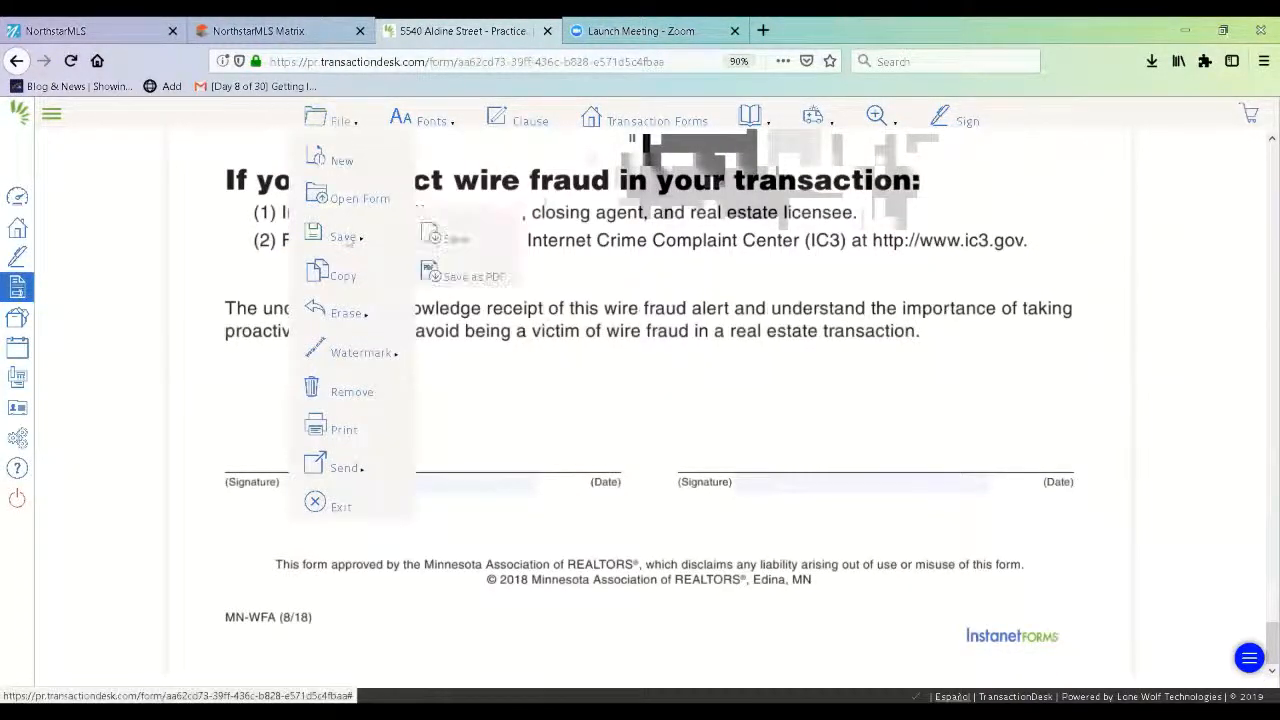
left_click(440, 240)
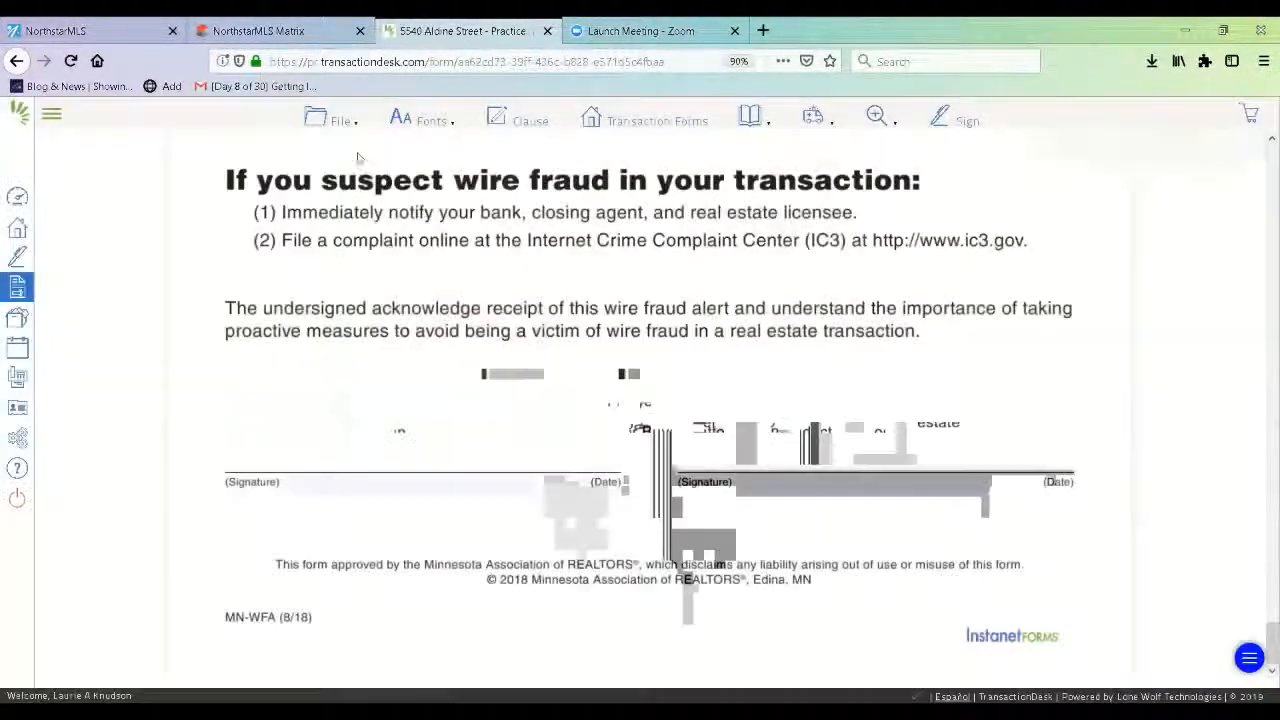
left_click(340, 121)
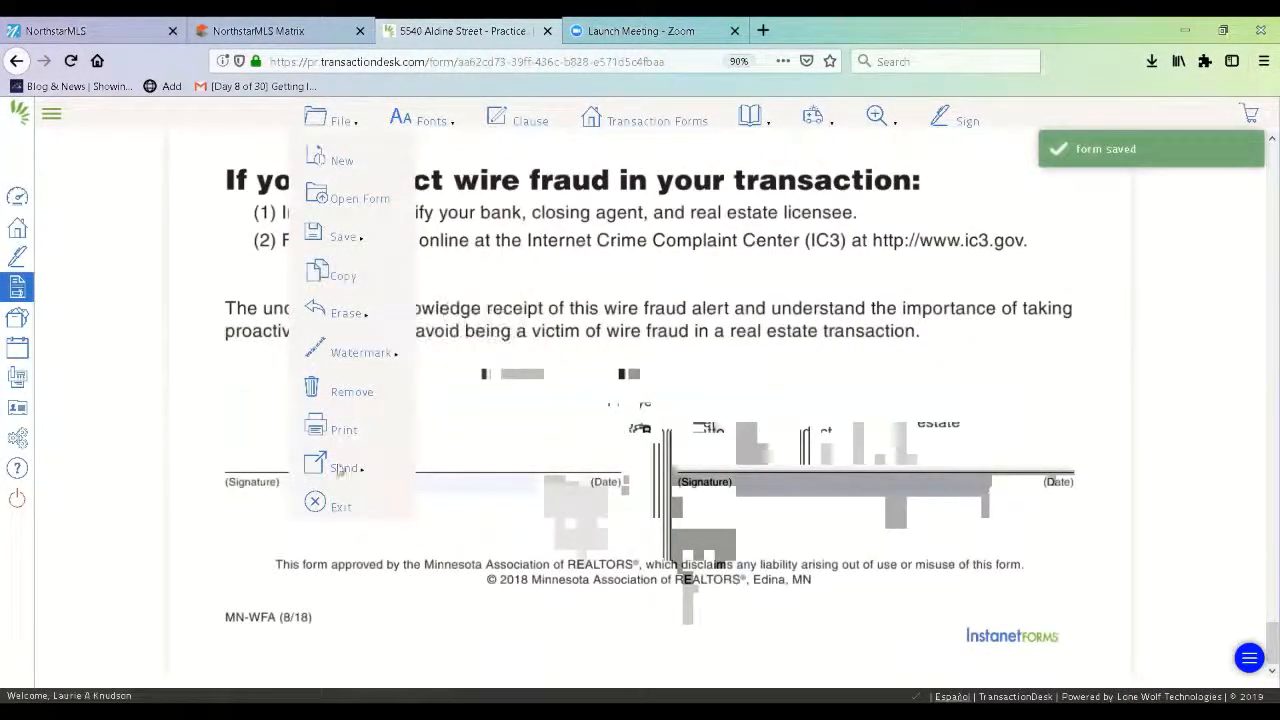
left_click(340, 507)
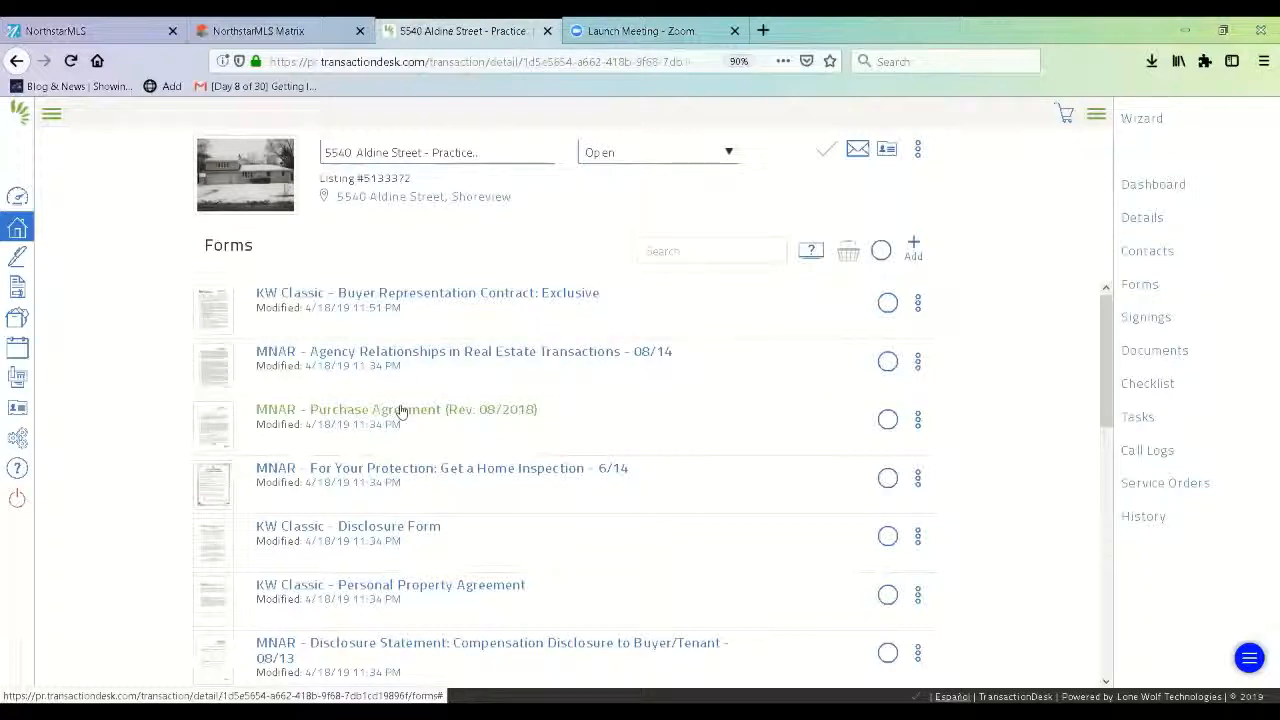
Open 'MNAR - Purchase Agreement (Rev. 08/2018)' from the Forms list.
left_click(401, 410)
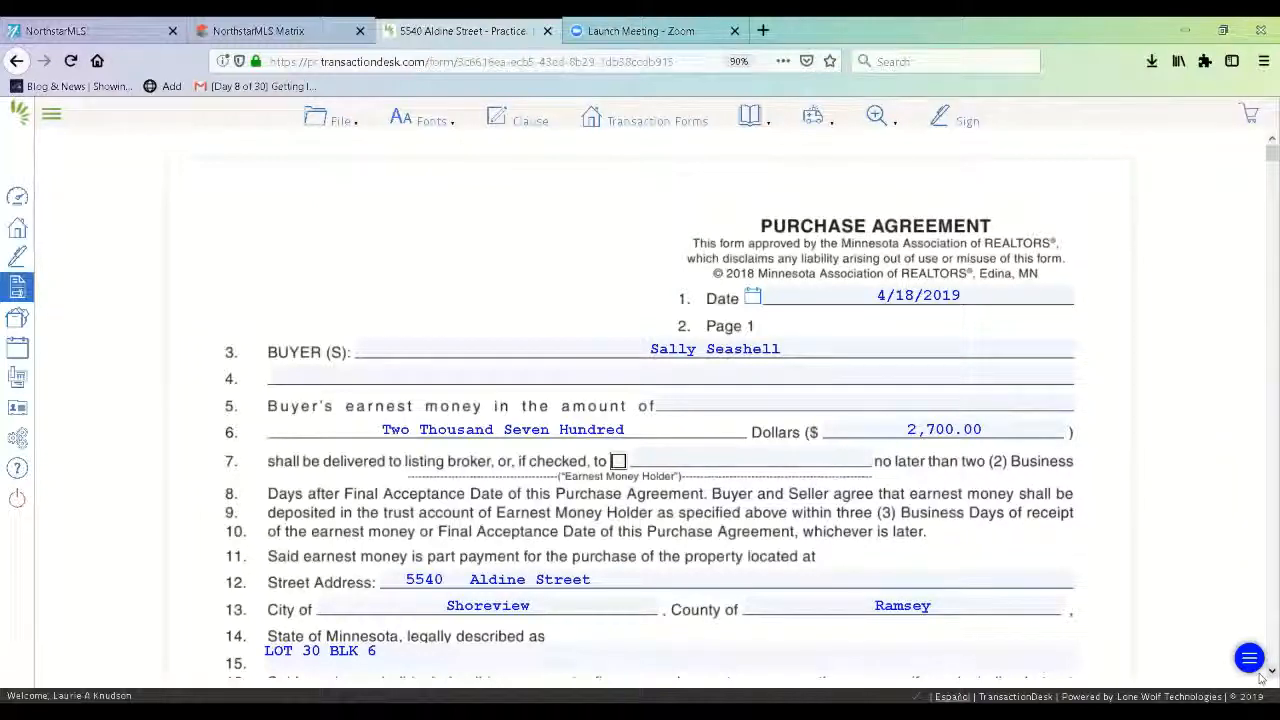
Scroll the Purchase Agreement down to the Purchase Price and Closing Date lines 31–45.
scroll(1262, 678, "down", 3)
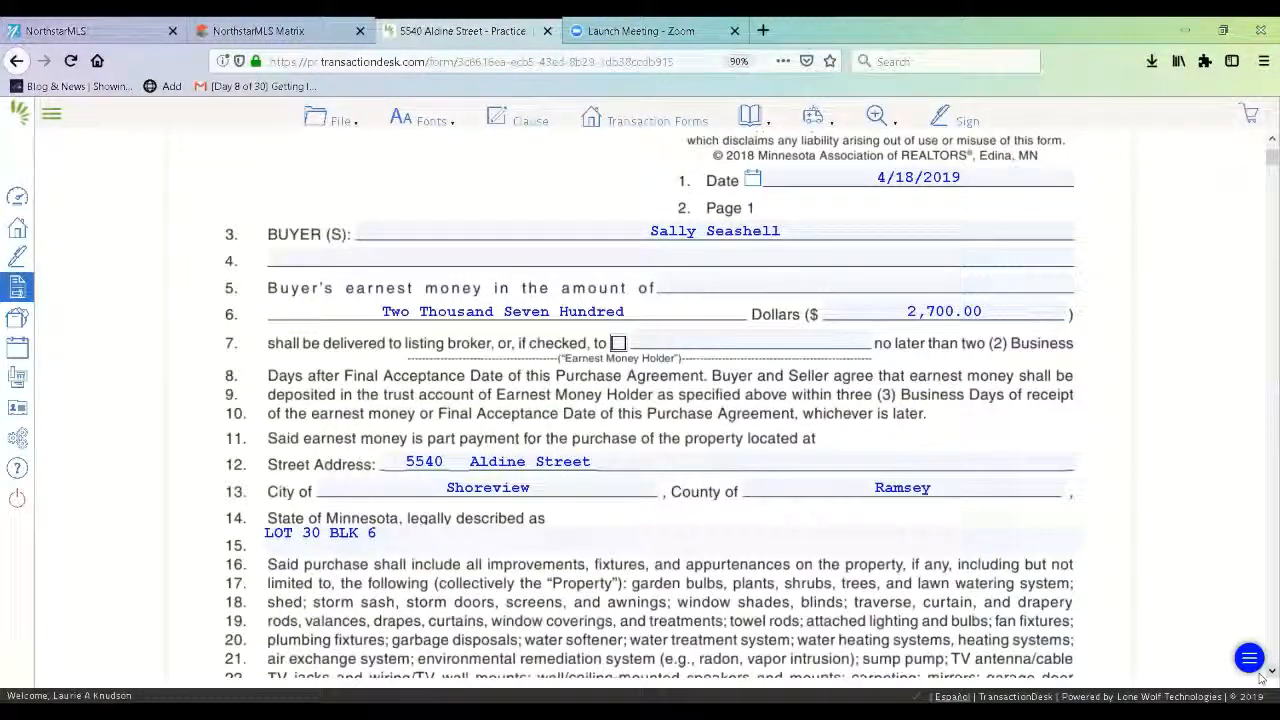
scroll(1262, 678, "down", 5)
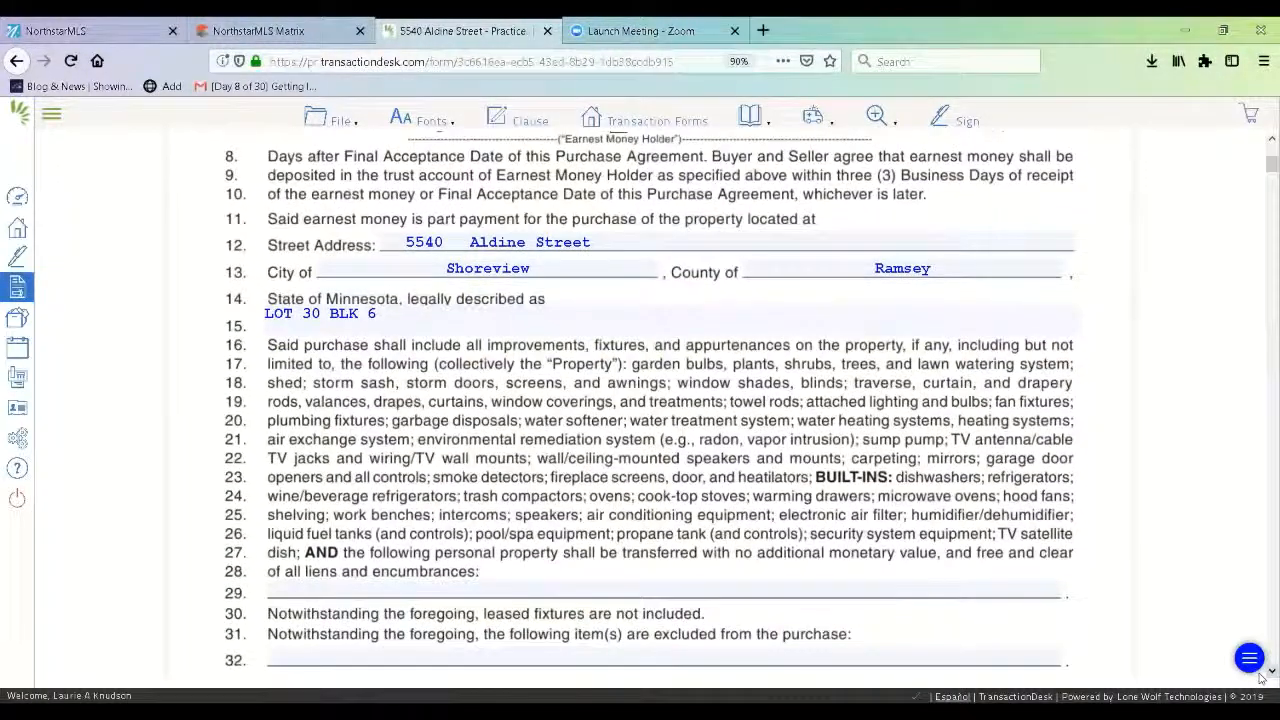
scroll(400, 410, "down", 3)
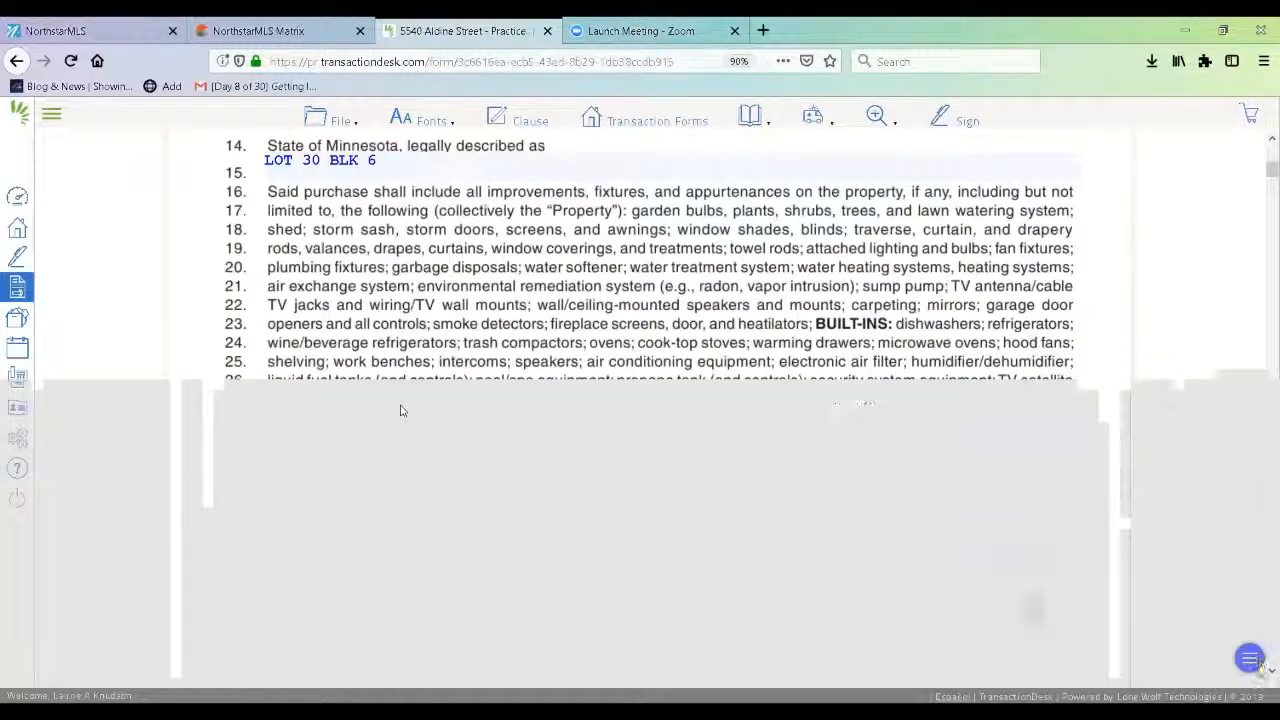
scroll(401, 410, "down", 3)
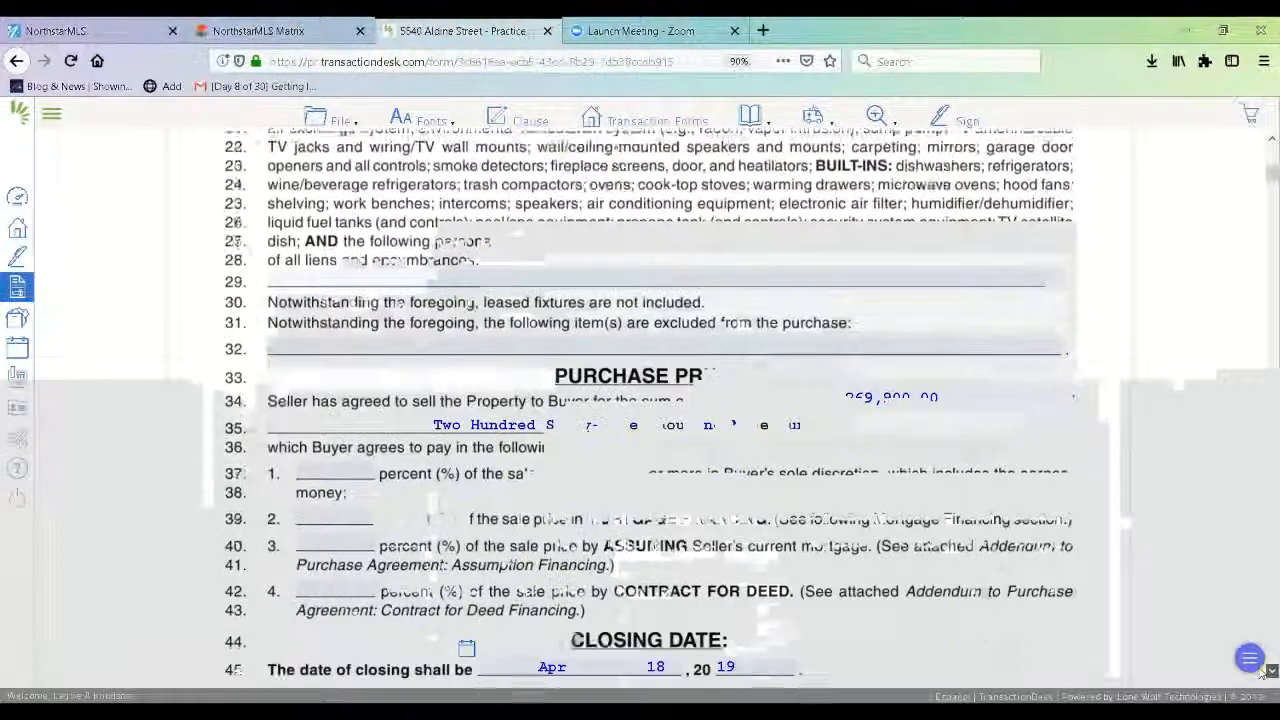
scroll(337, 297, "down", 3)
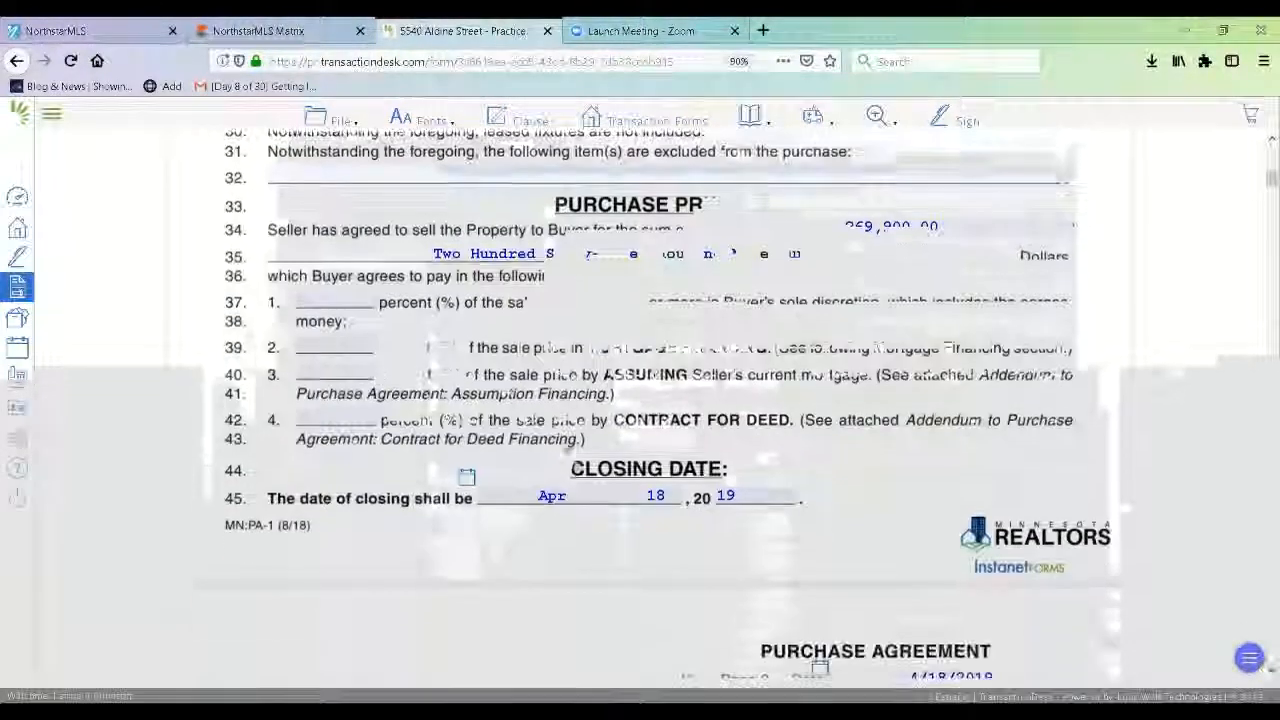
Split the purchase price into 20% cash and 80% mortgage financing.
left_click(337, 297)
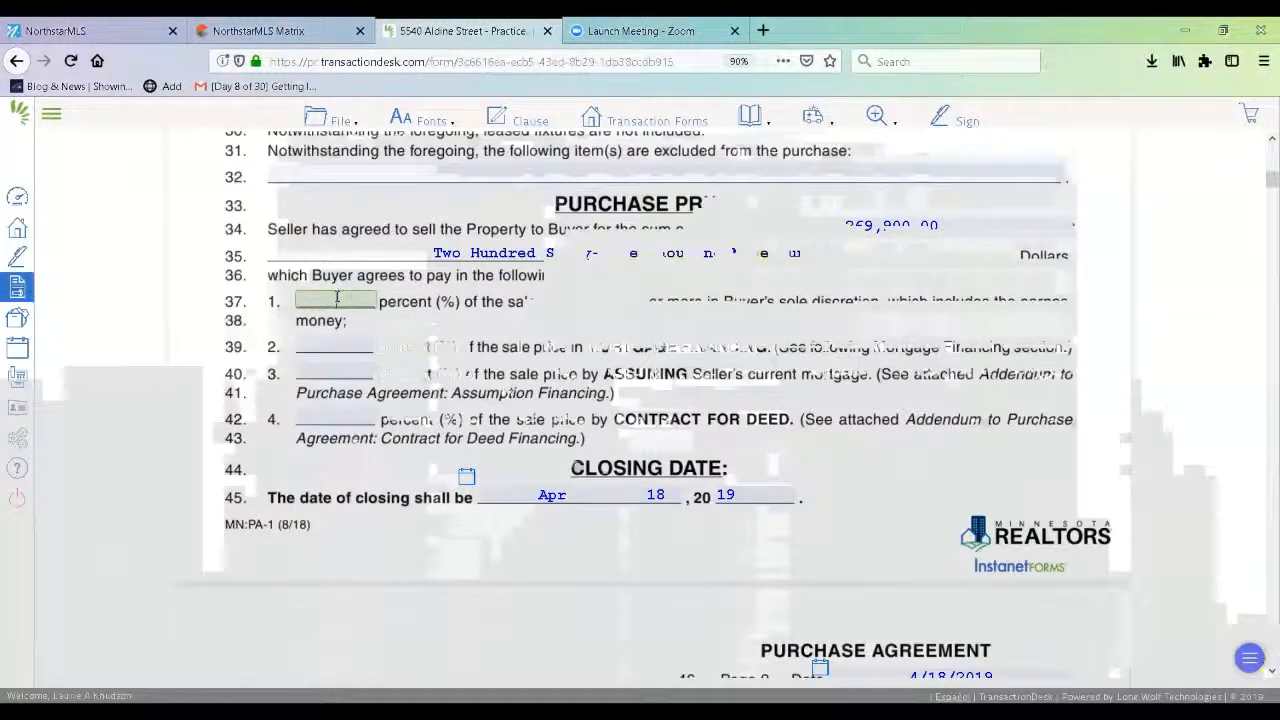
type("20")
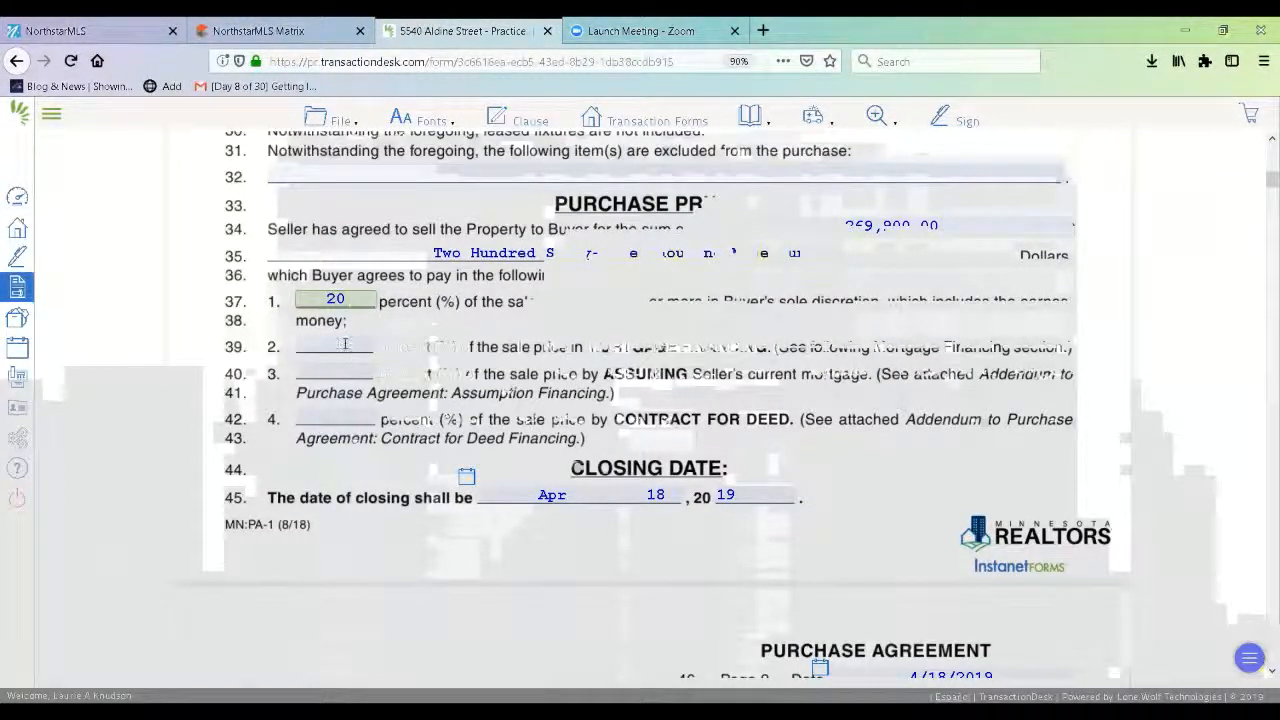
left_click(346, 343)
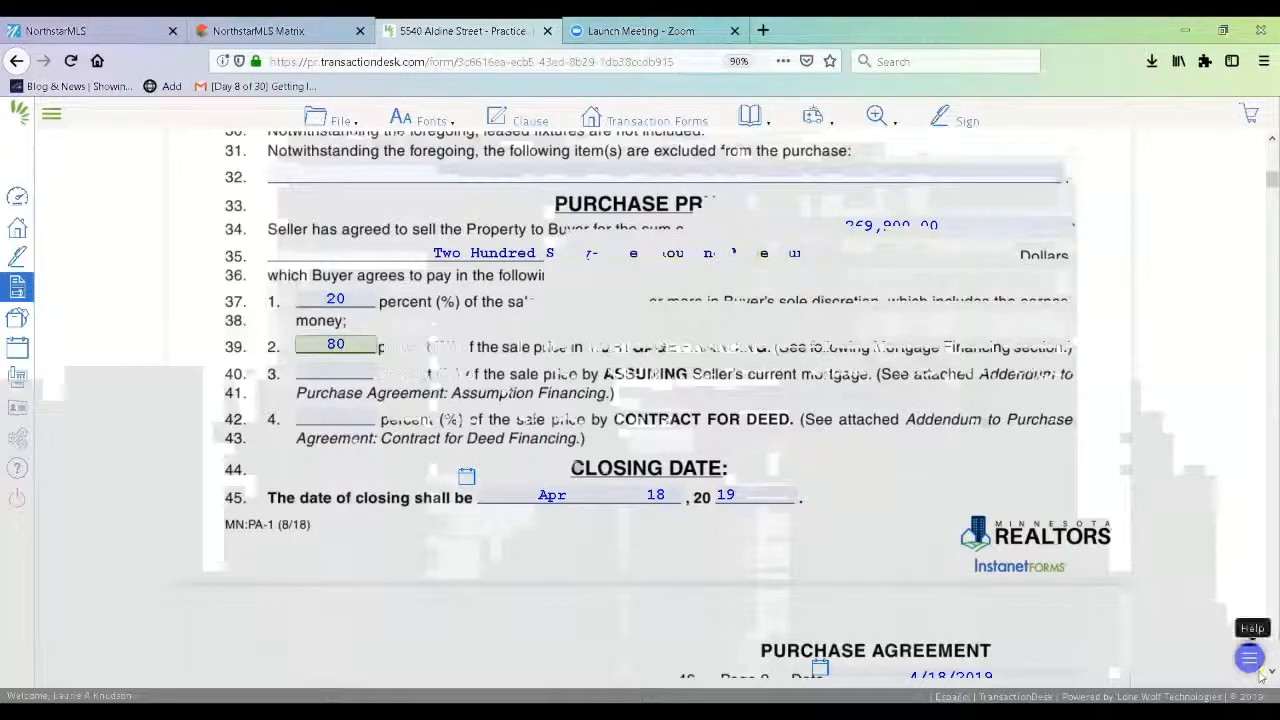
Change the closing date to May 28, 2019 and mark the agreement subject to mortgage financing.
left_click(652, 495)
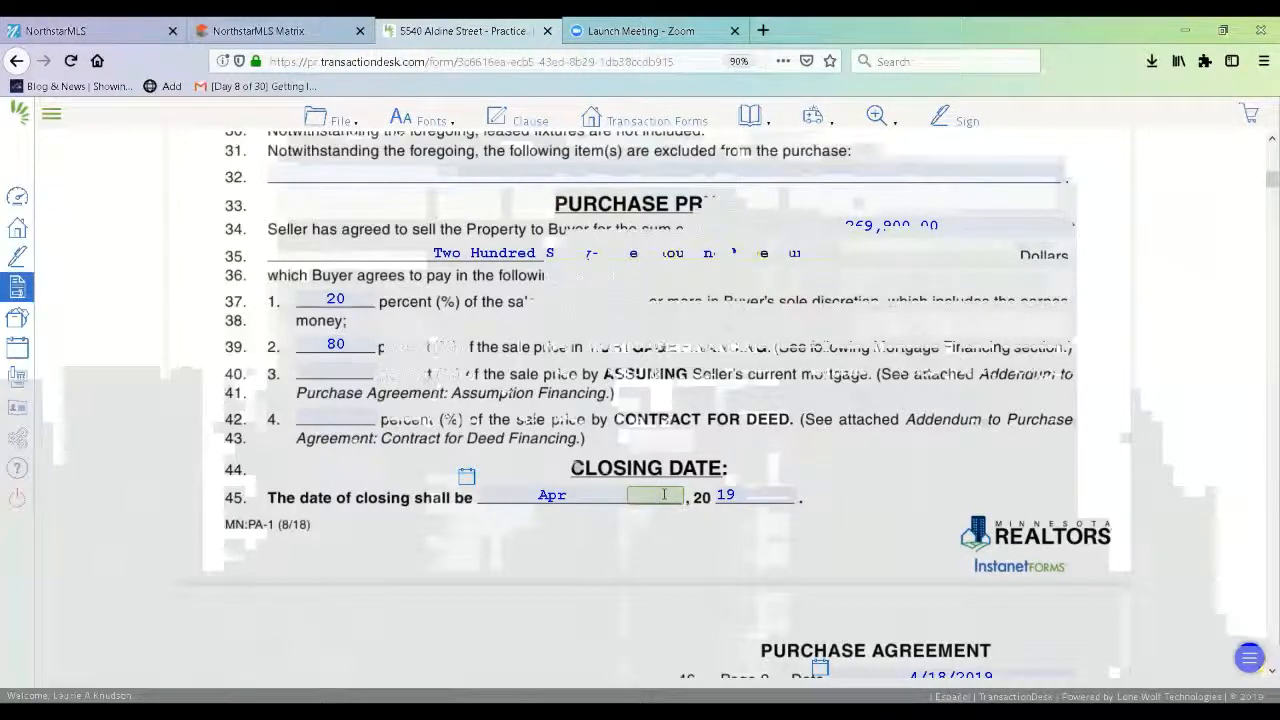
type("28")
scroll(1262, 676, "down", 3)
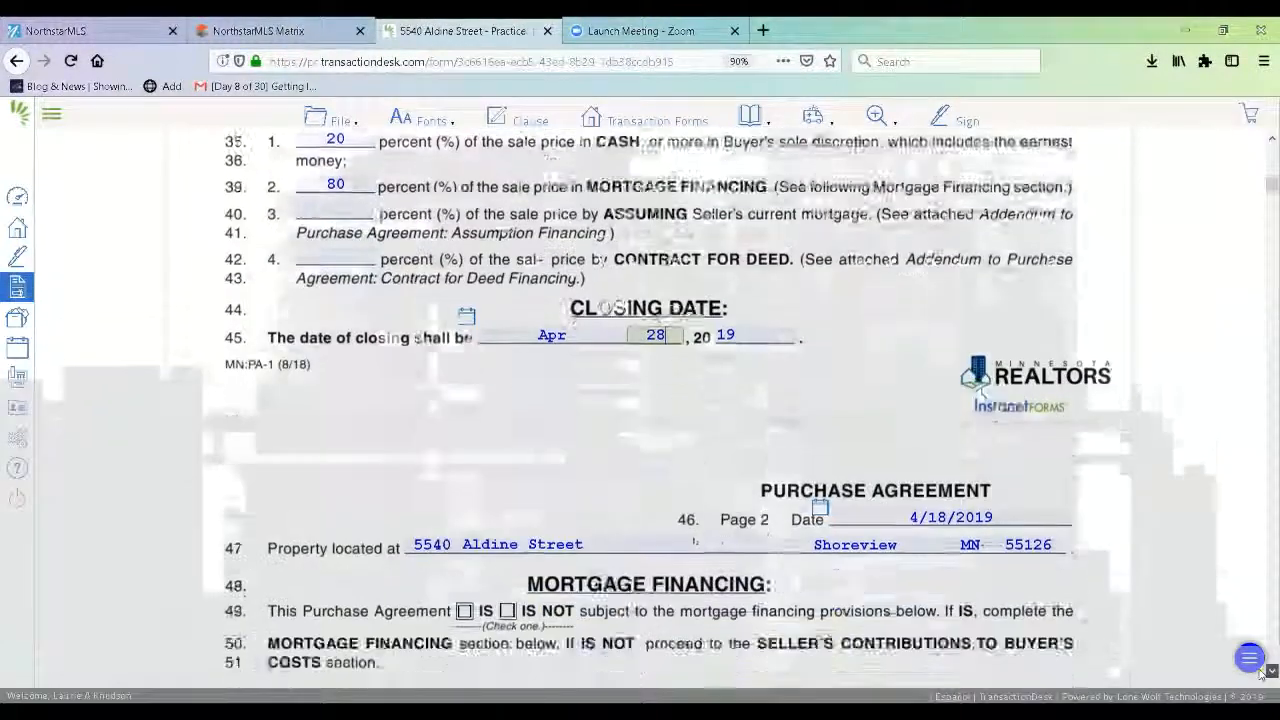
scroll(1262, 676, "down", 2)
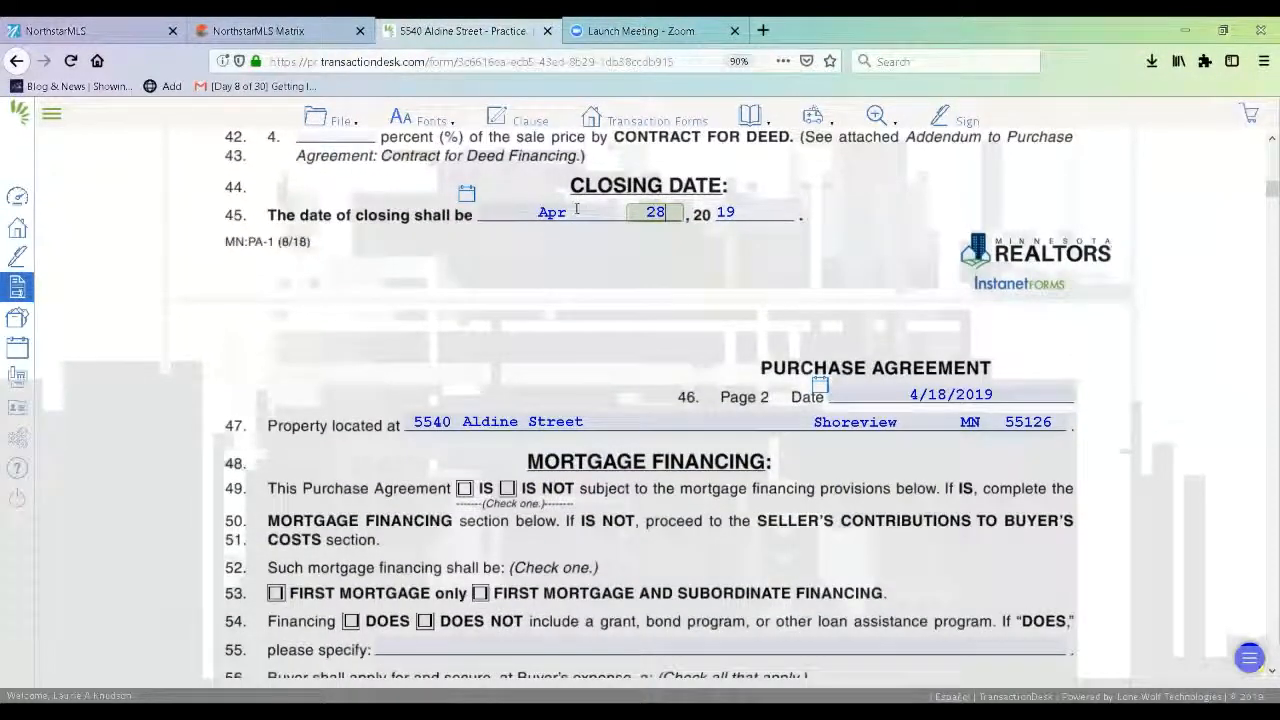
left_click(576, 210)
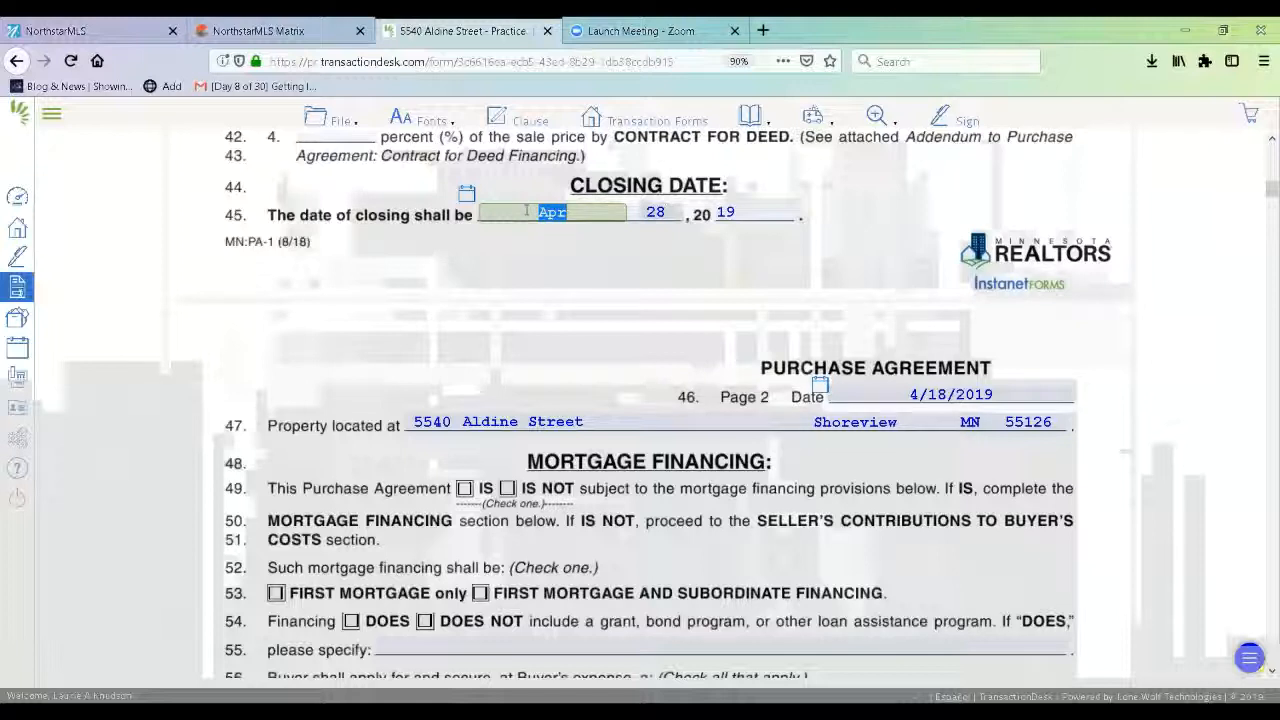
type("May")
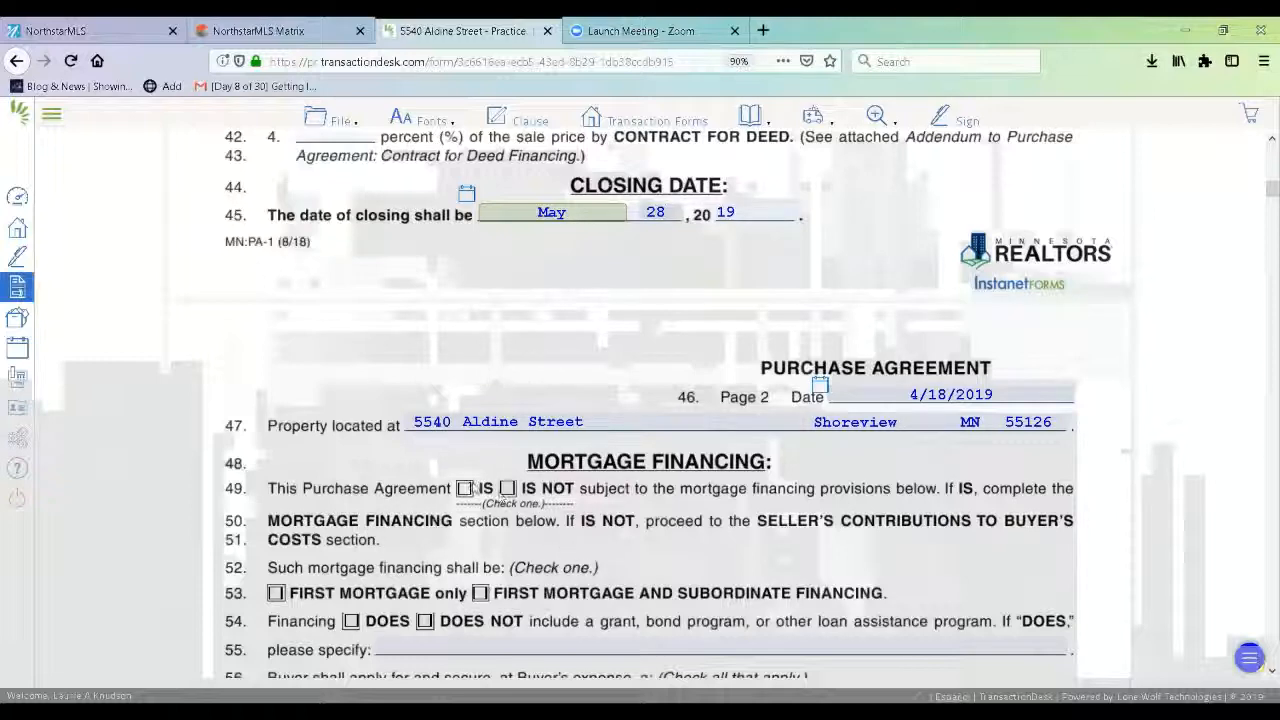
left_click(463, 489)
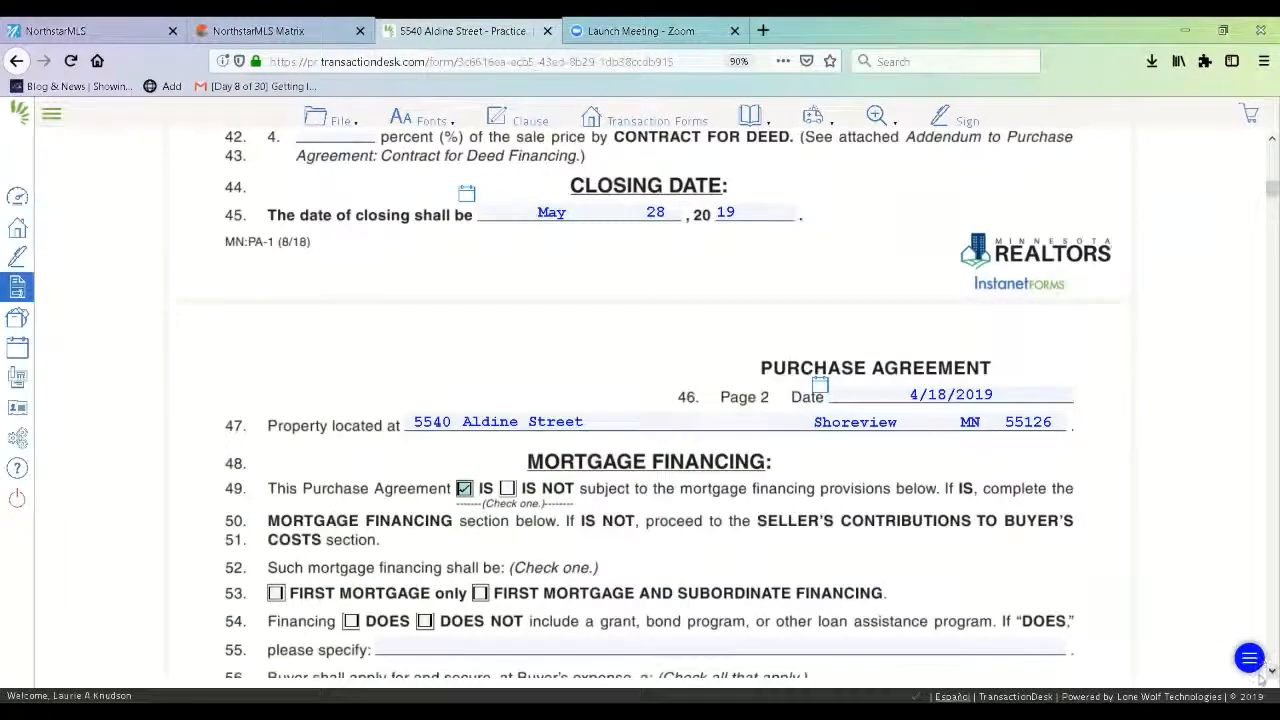
Choose a conventional first-mortgage-only financing that excludes grants or loan assistance.
scroll(1104, 634, "down", 3)
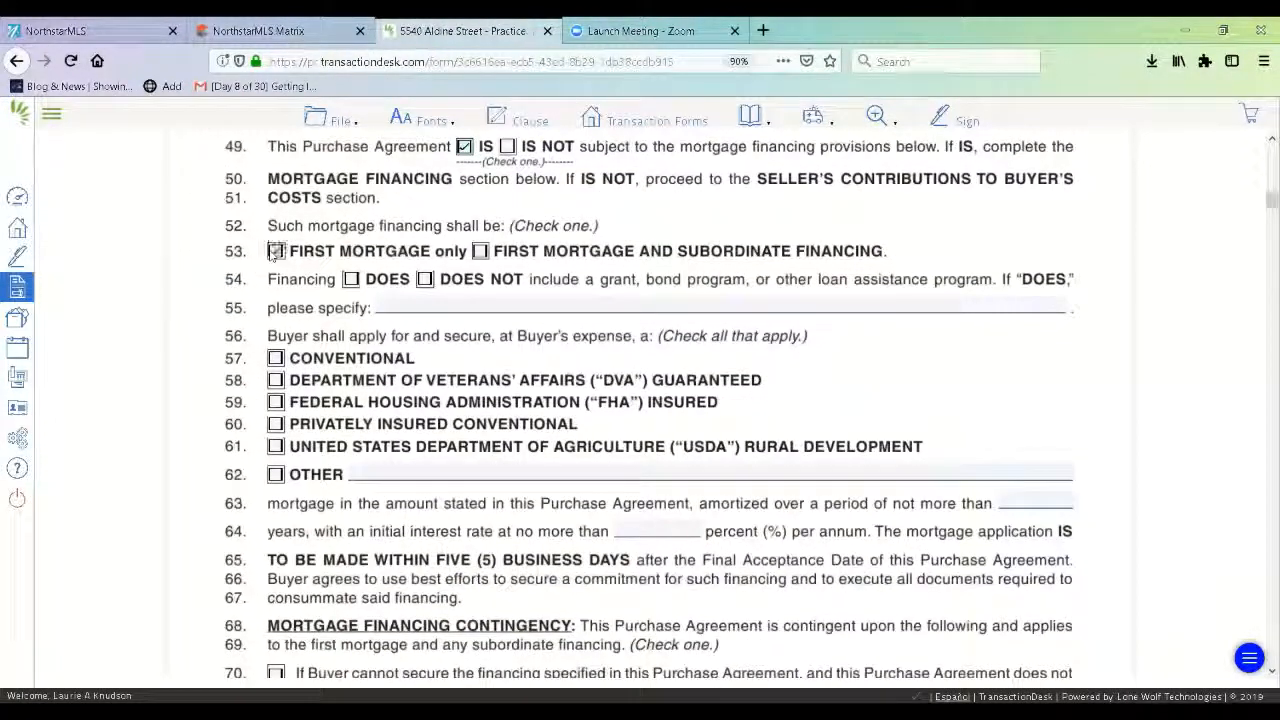
left_click(275, 251)
left_click(425, 281)
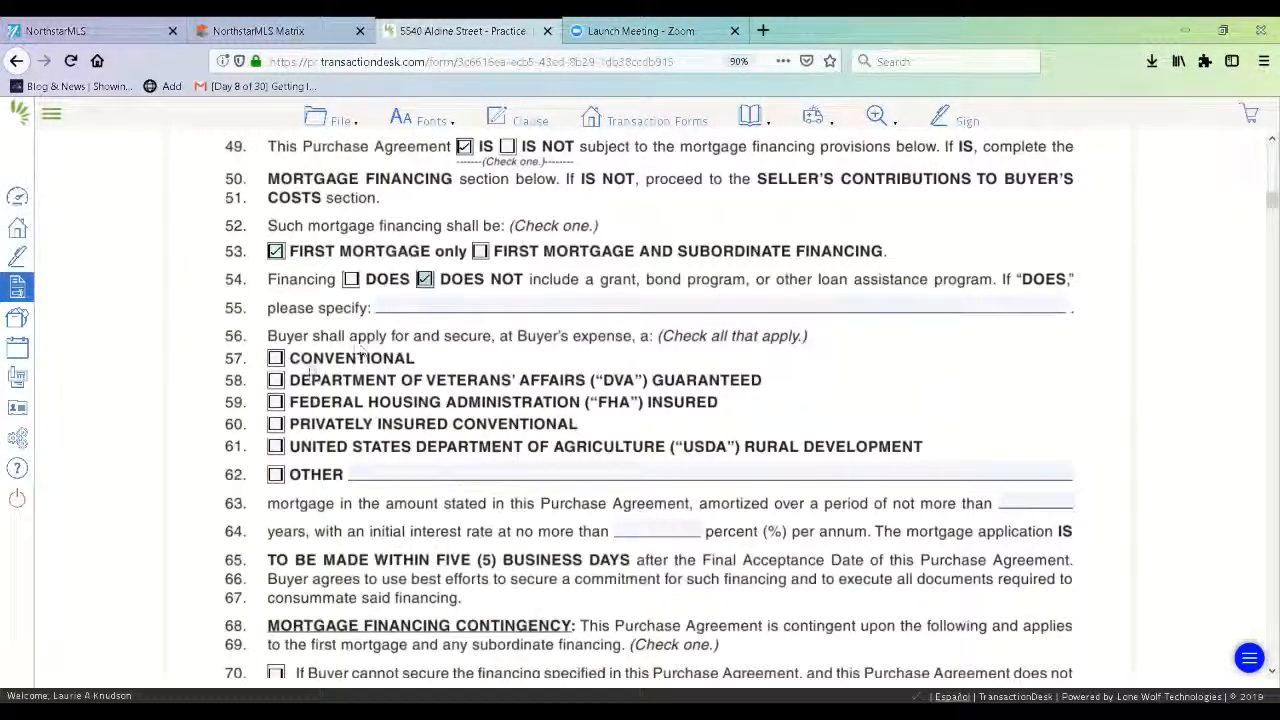
left_click(276, 359)
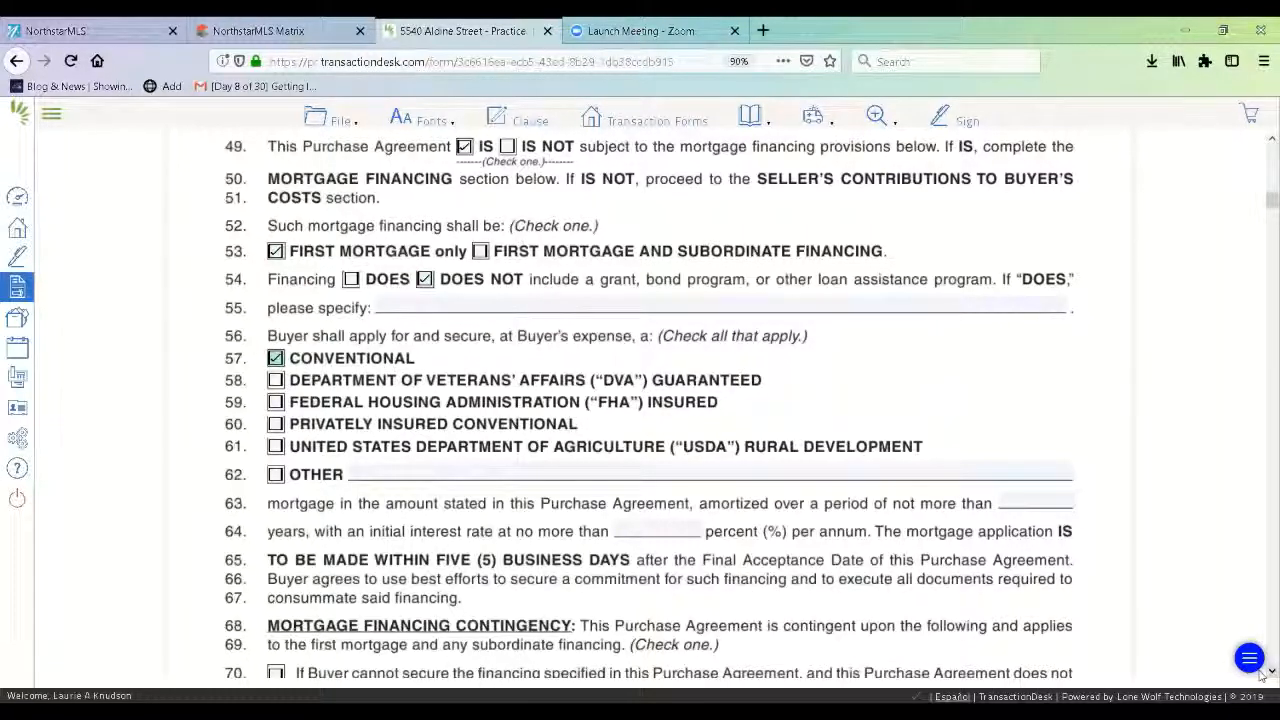
Specify a 30-year amortization with a maximum initial interest rate of 4.5 percent.
scroll(1262, 676, "down", 5)
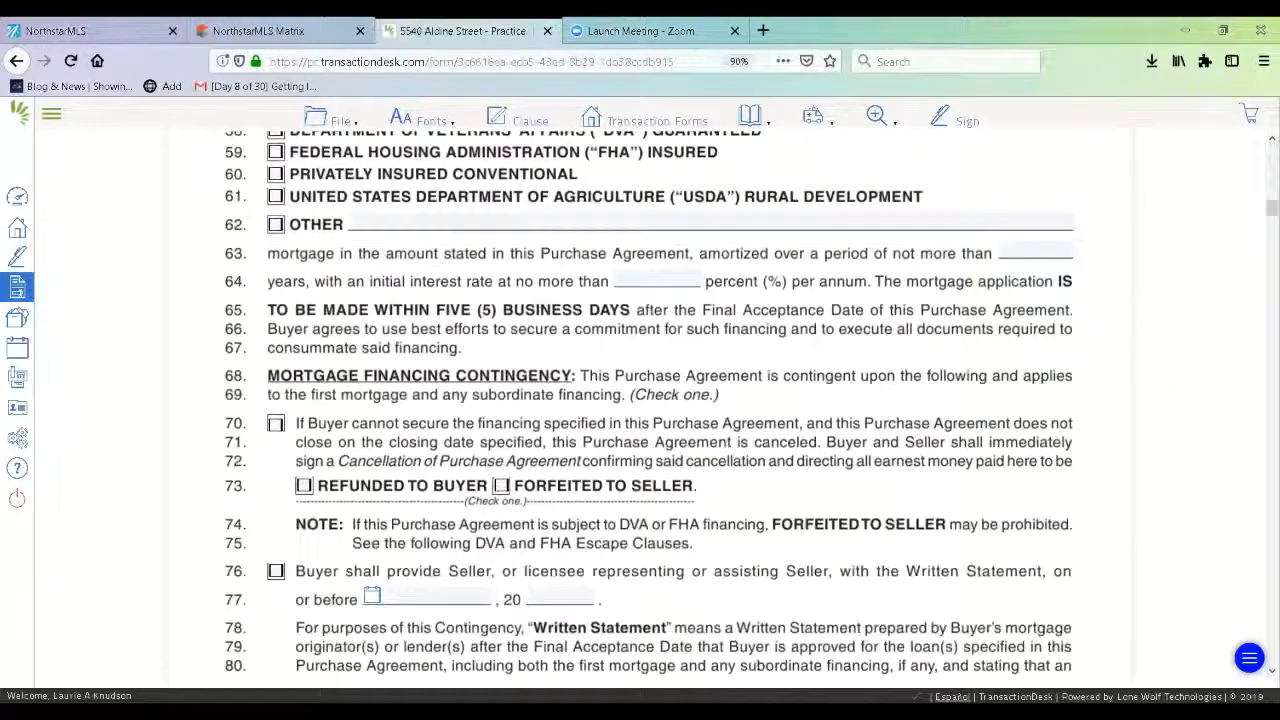
left_click(1043, 247)
type("30")
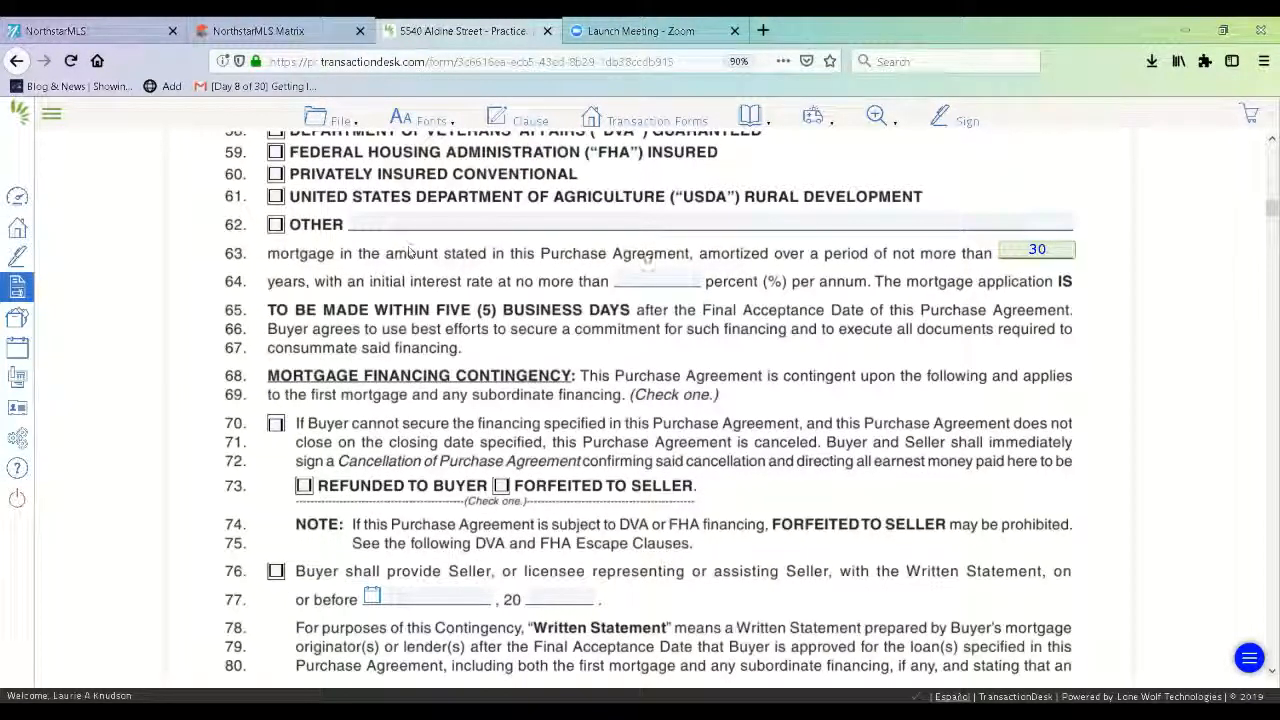
left_click(658, 280)
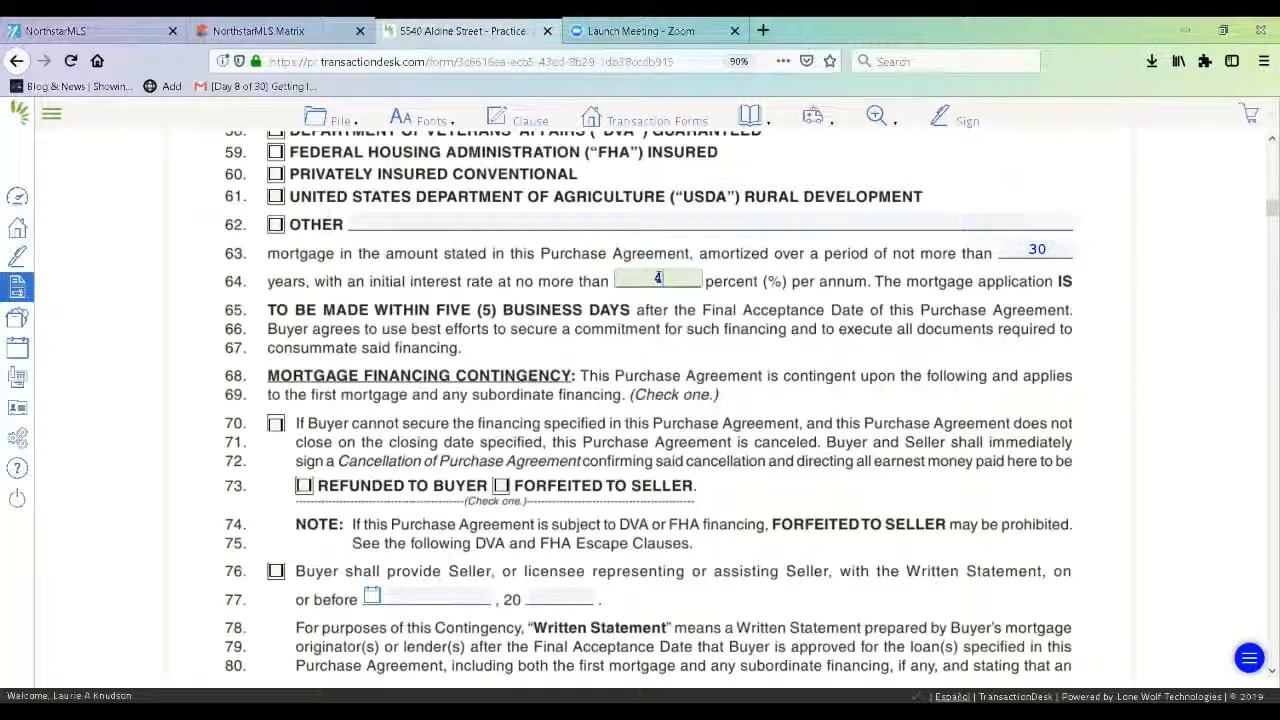
type("4.5")
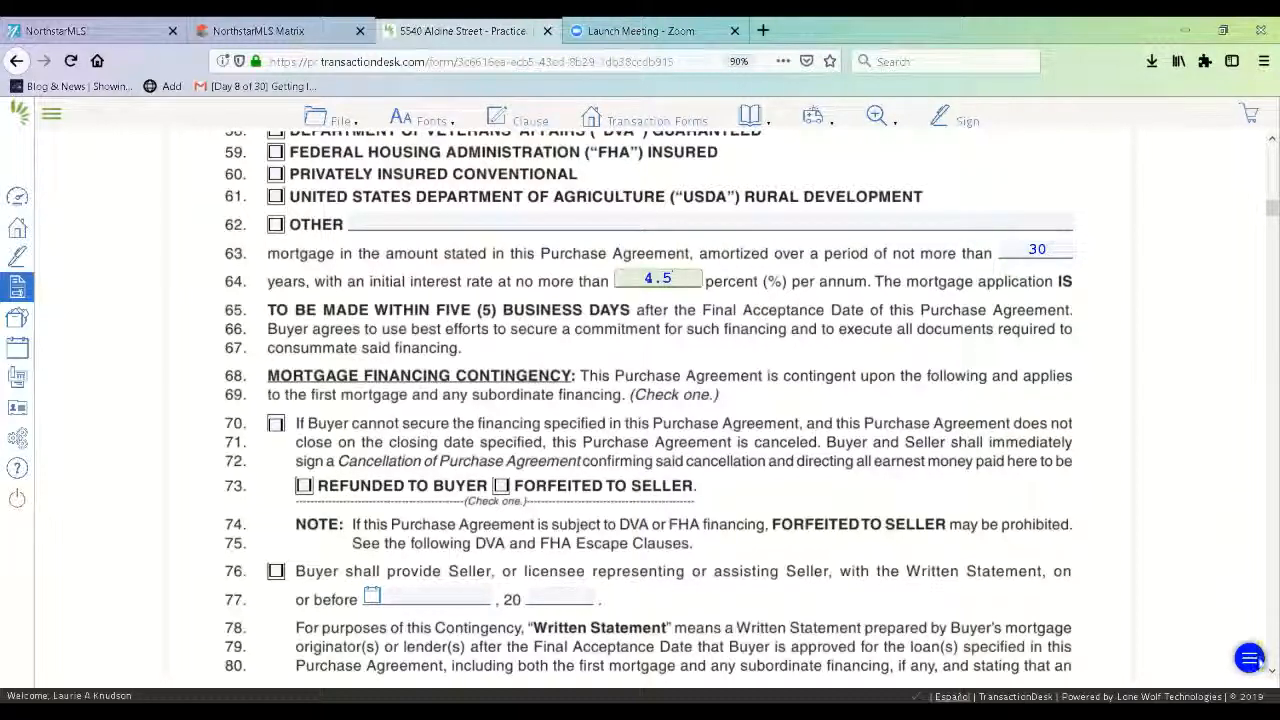
Cancel the agreement with earnest money refunded to Buyer if financing cannot be obtained.
scroll(553, 346, "down", 4)
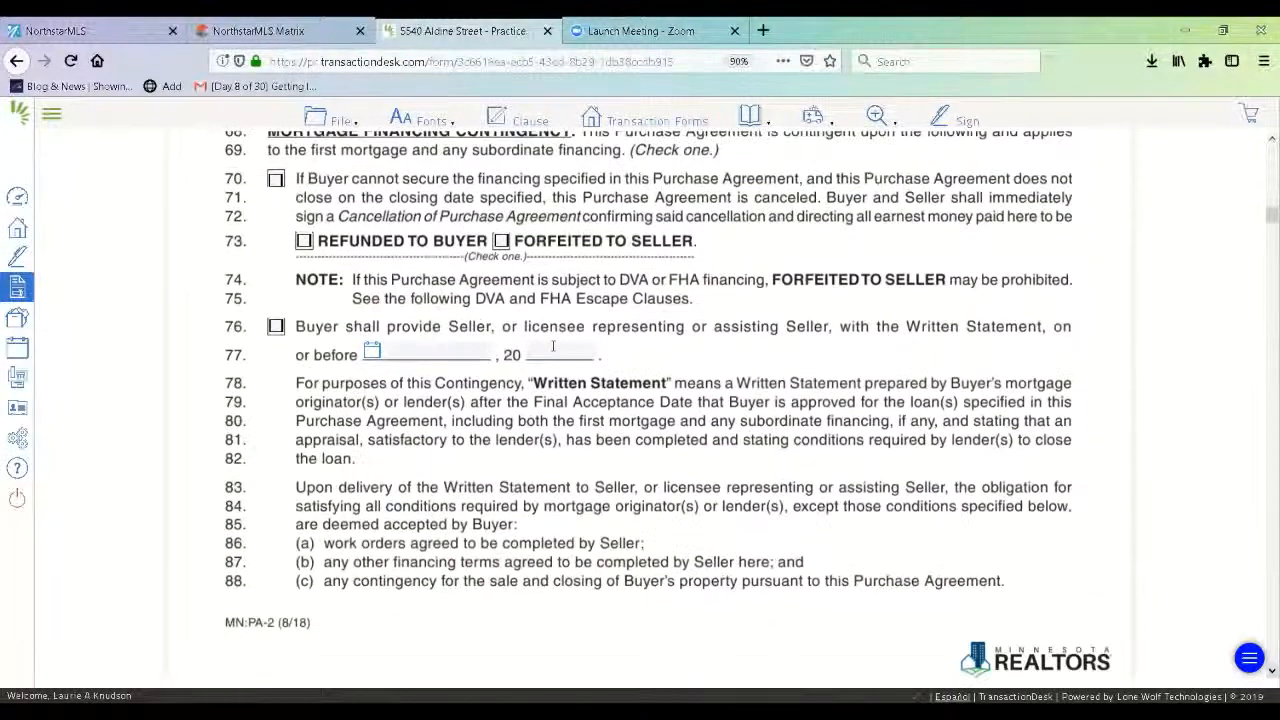
left_click(275, 166)
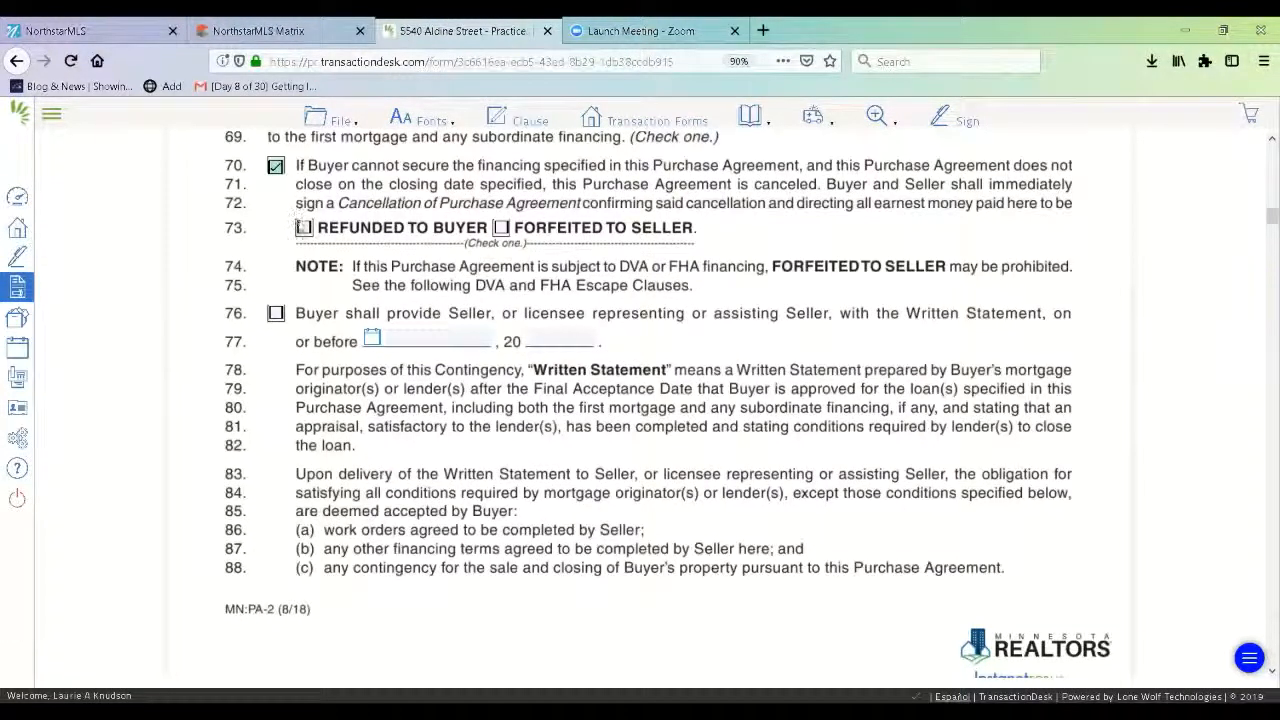
left_click(303, 228)
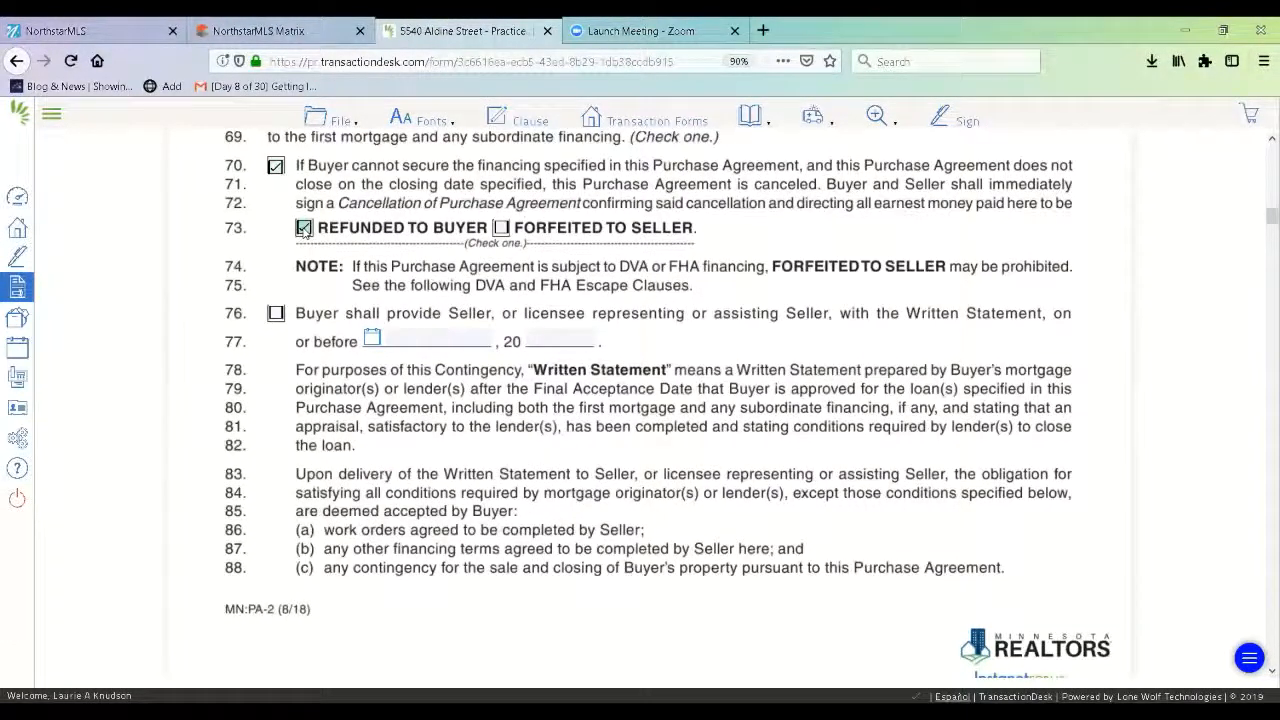
left_click(1261, 674)
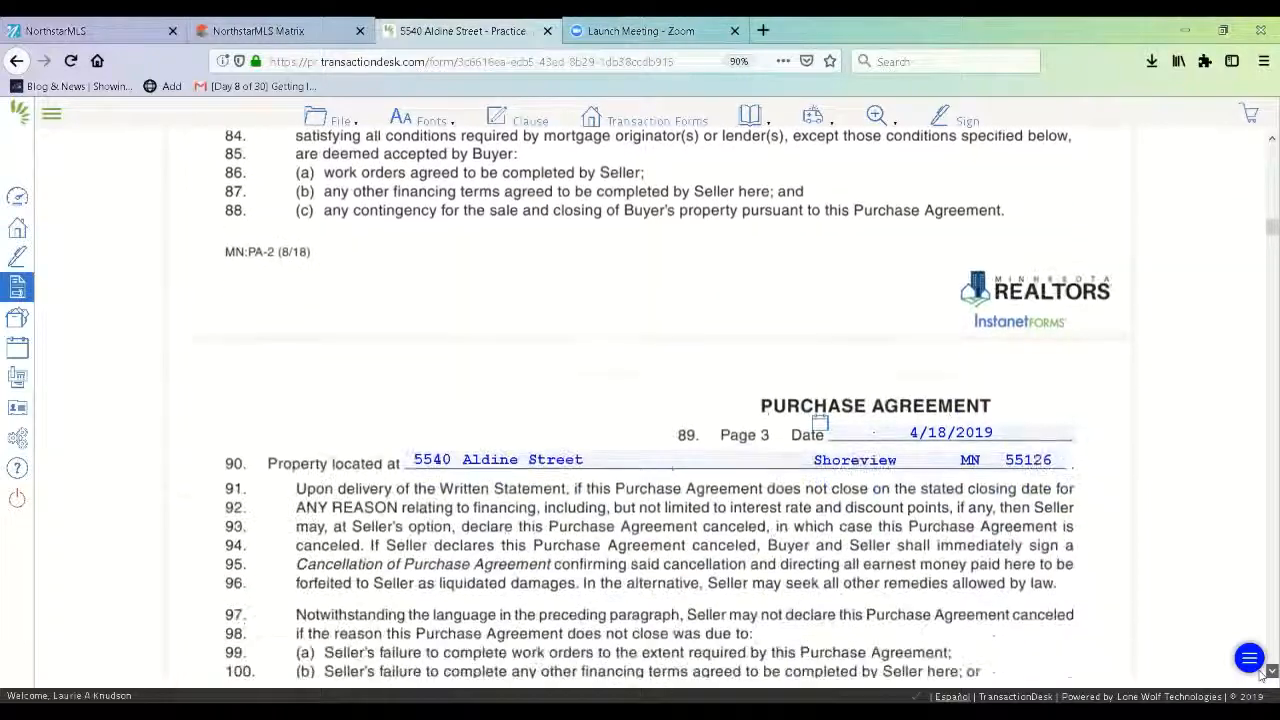
Lock the rate within five business days and cap seller-paid lender repairs at $200.00.
scroll(492, 382, "down", 7)
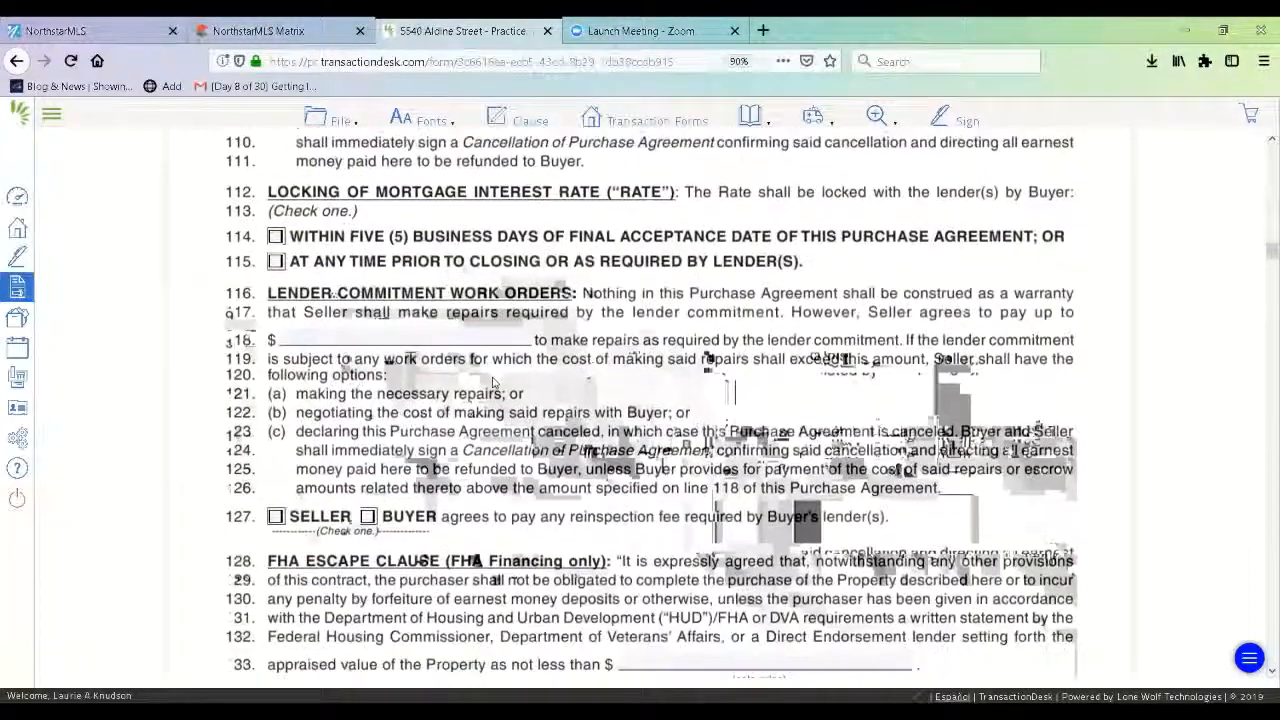
left_click(276, 237)
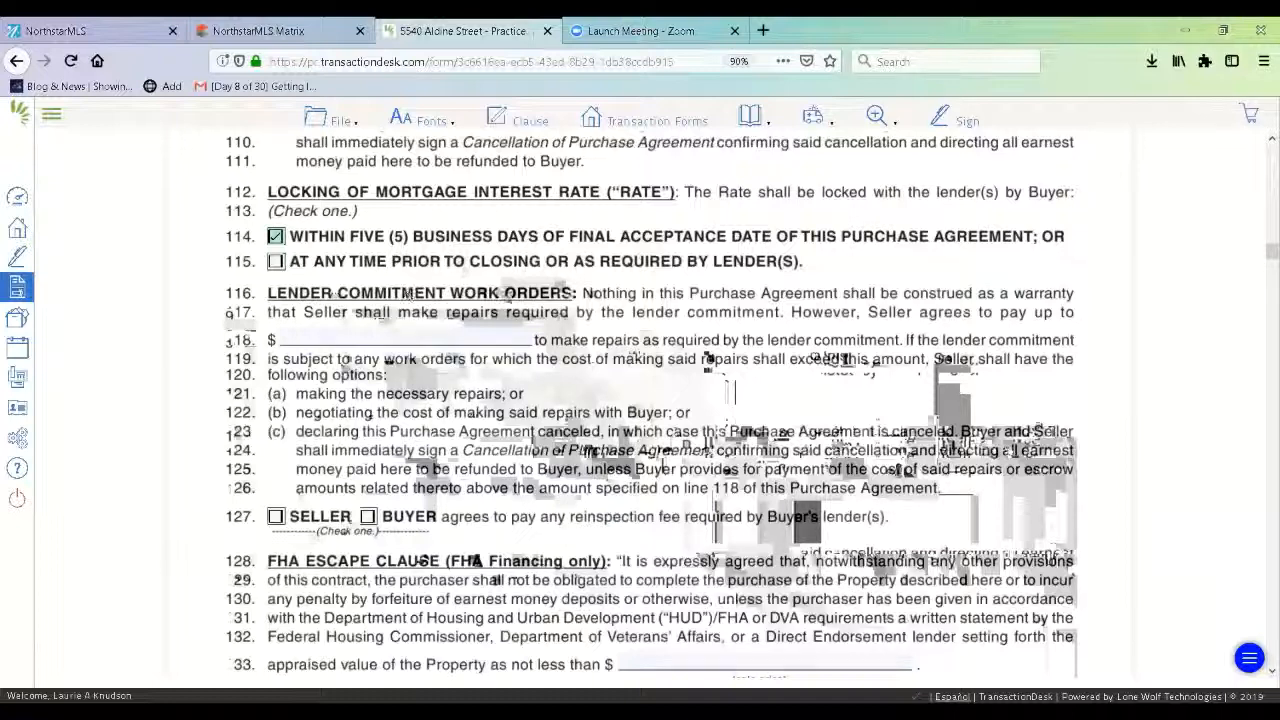
left_click(479, 340)
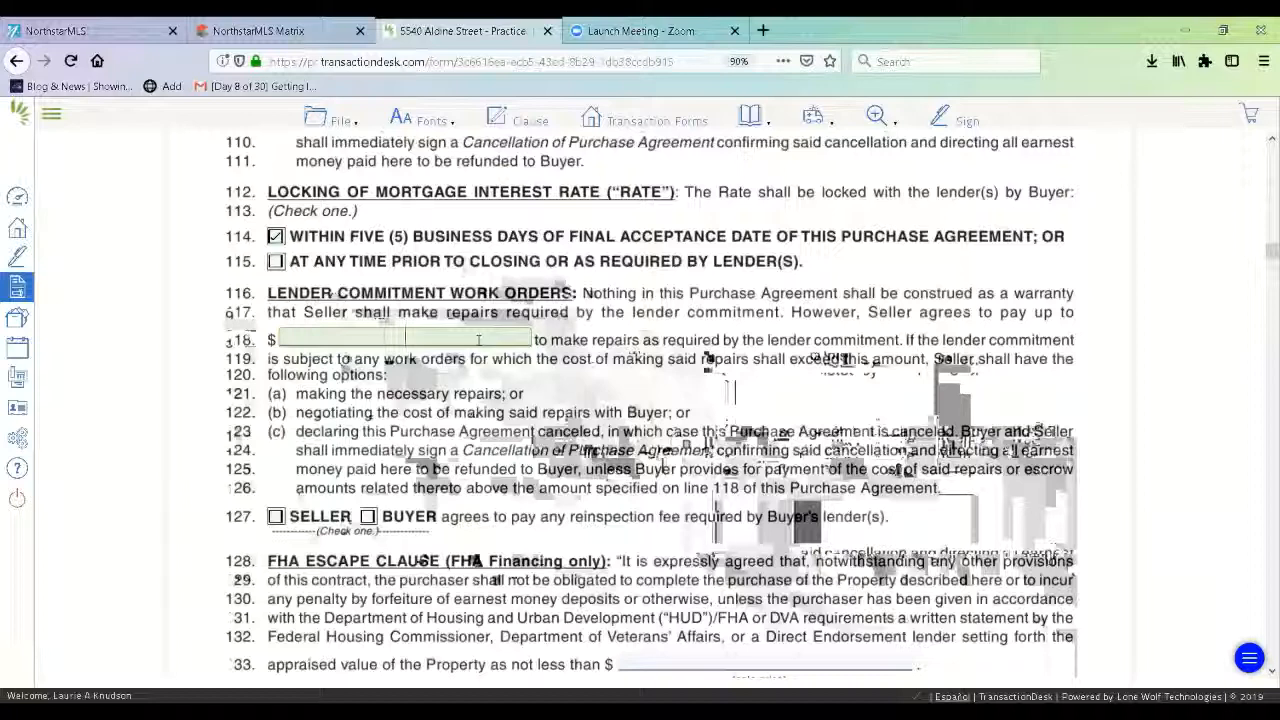
type("200")
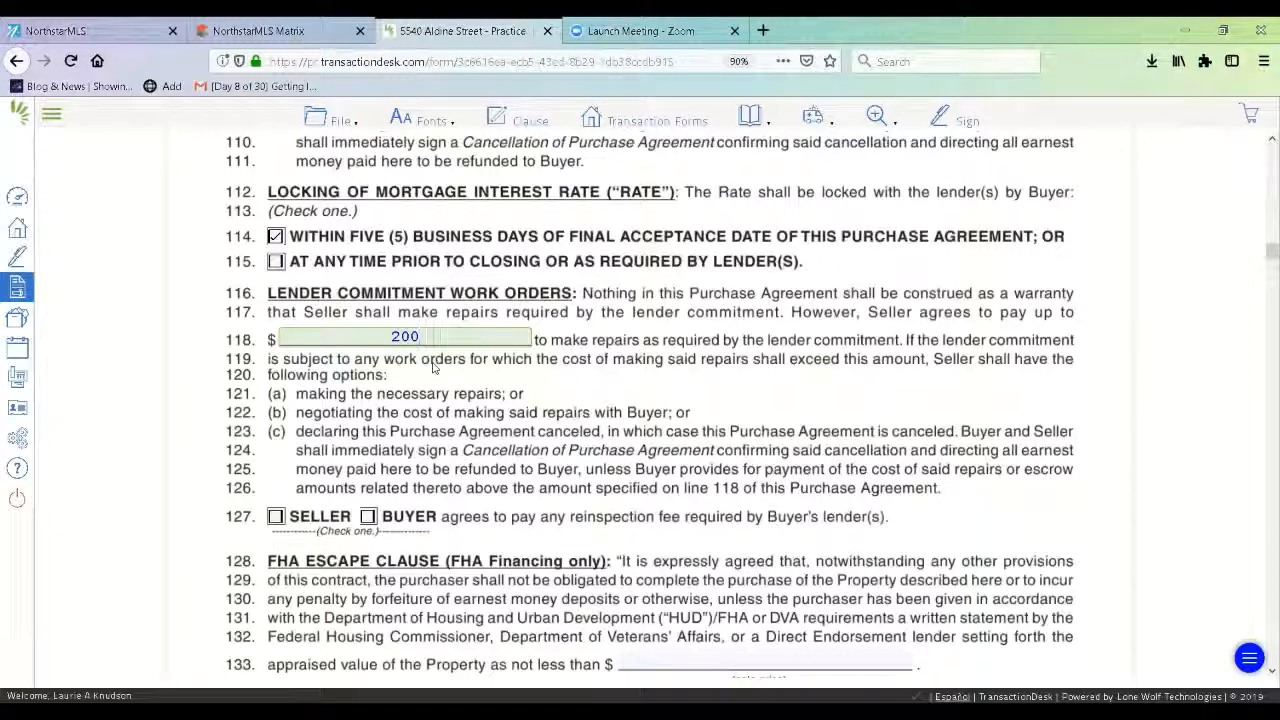
left_click(480, 442)
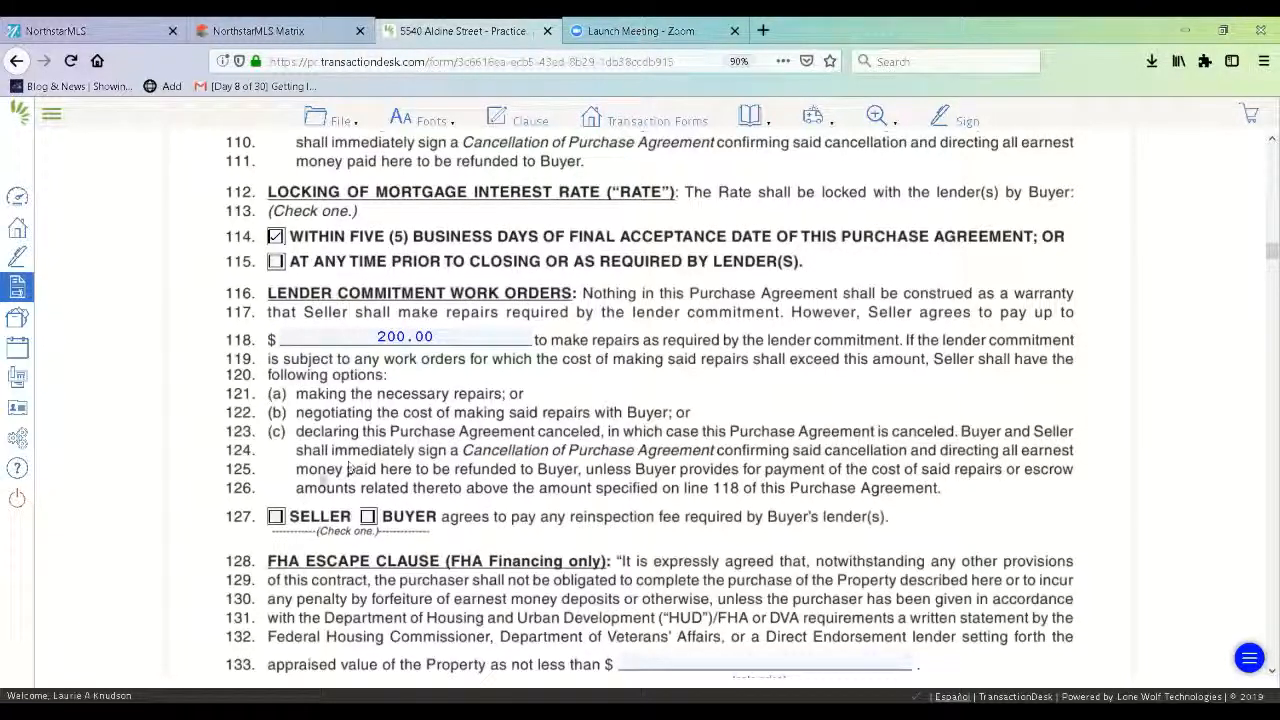
Make Seller pay any reinspection fee on line 127.
left_click(276, 517)
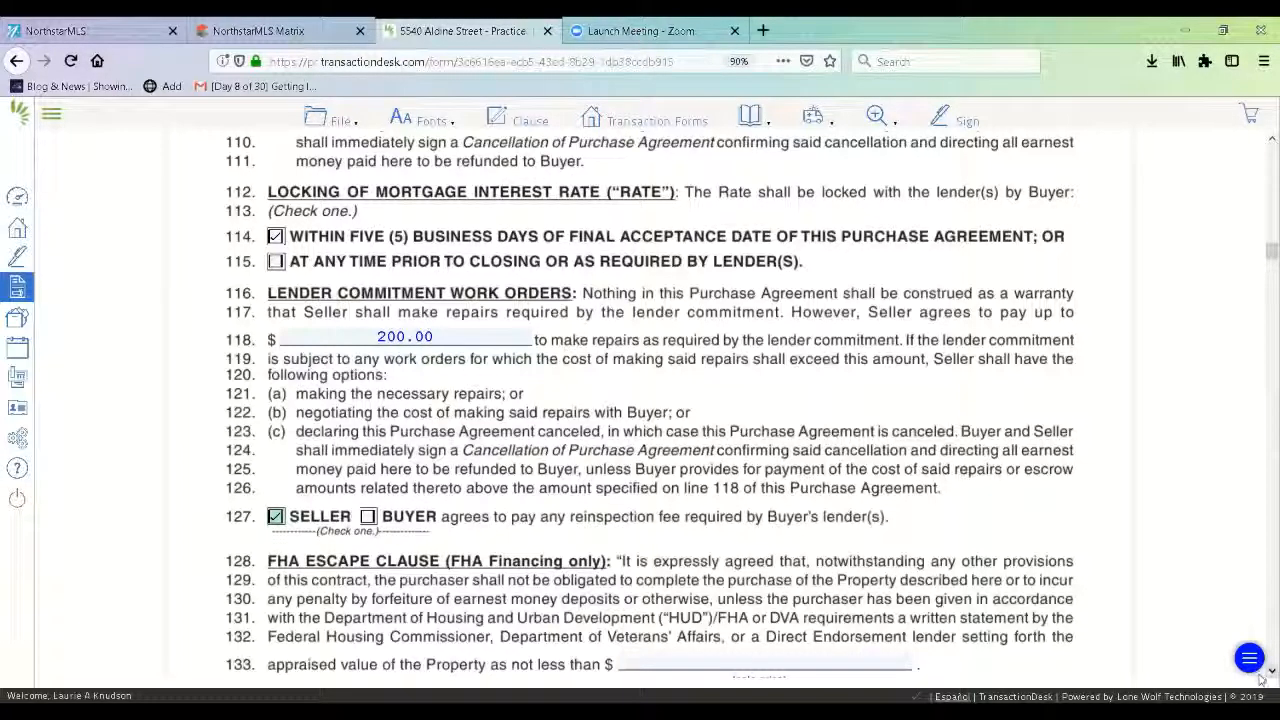
scroll(1262, 680, "down", 5)
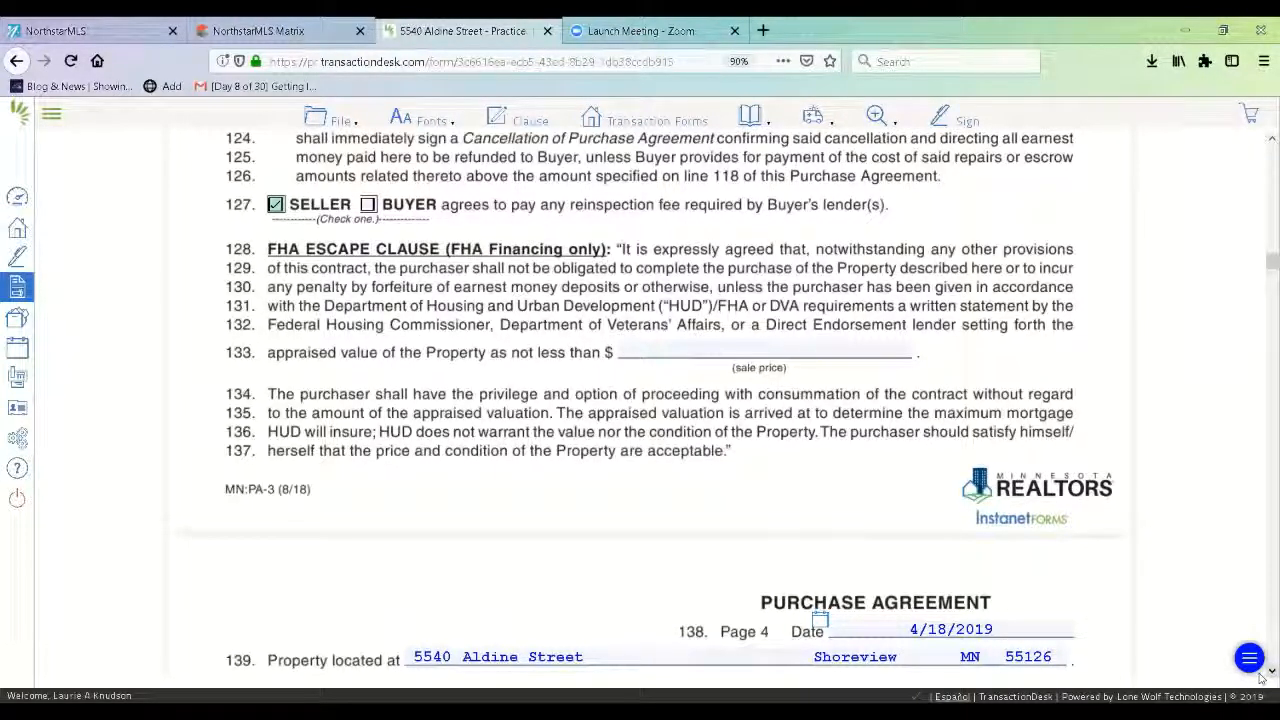
scroll(1262, 678, "down", 6)
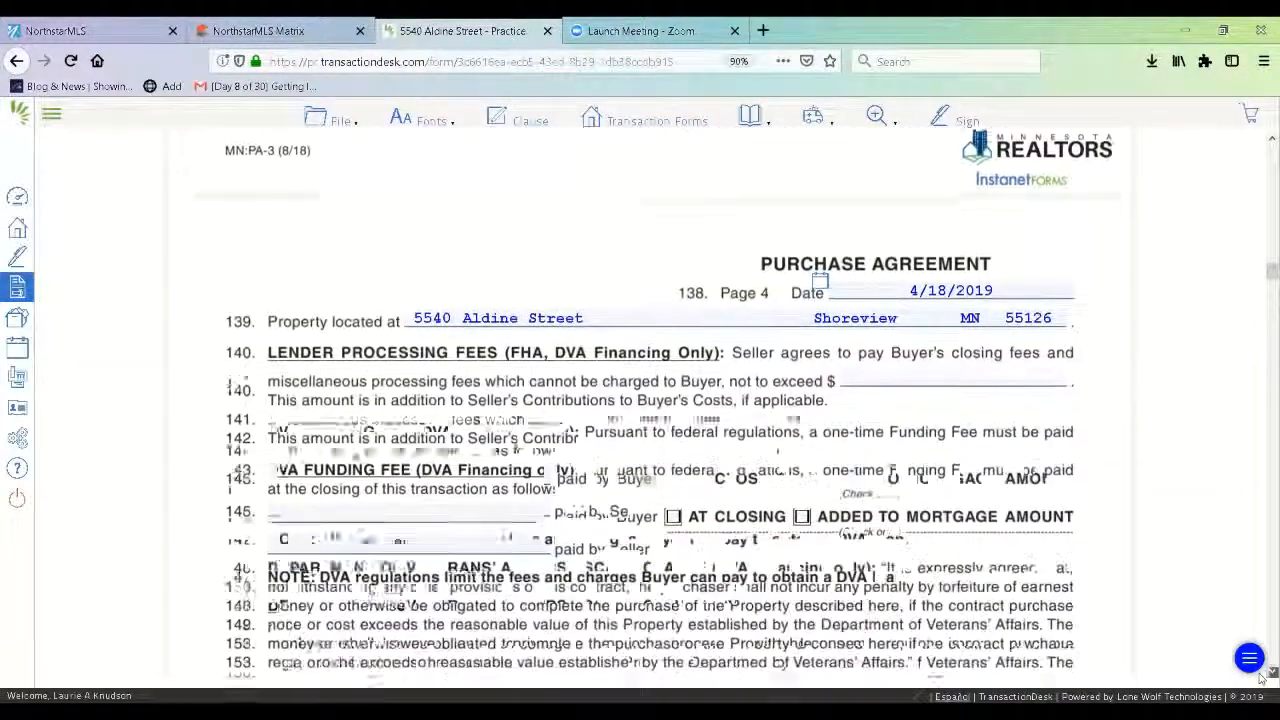
scroll(1262, 678, "down", 1)
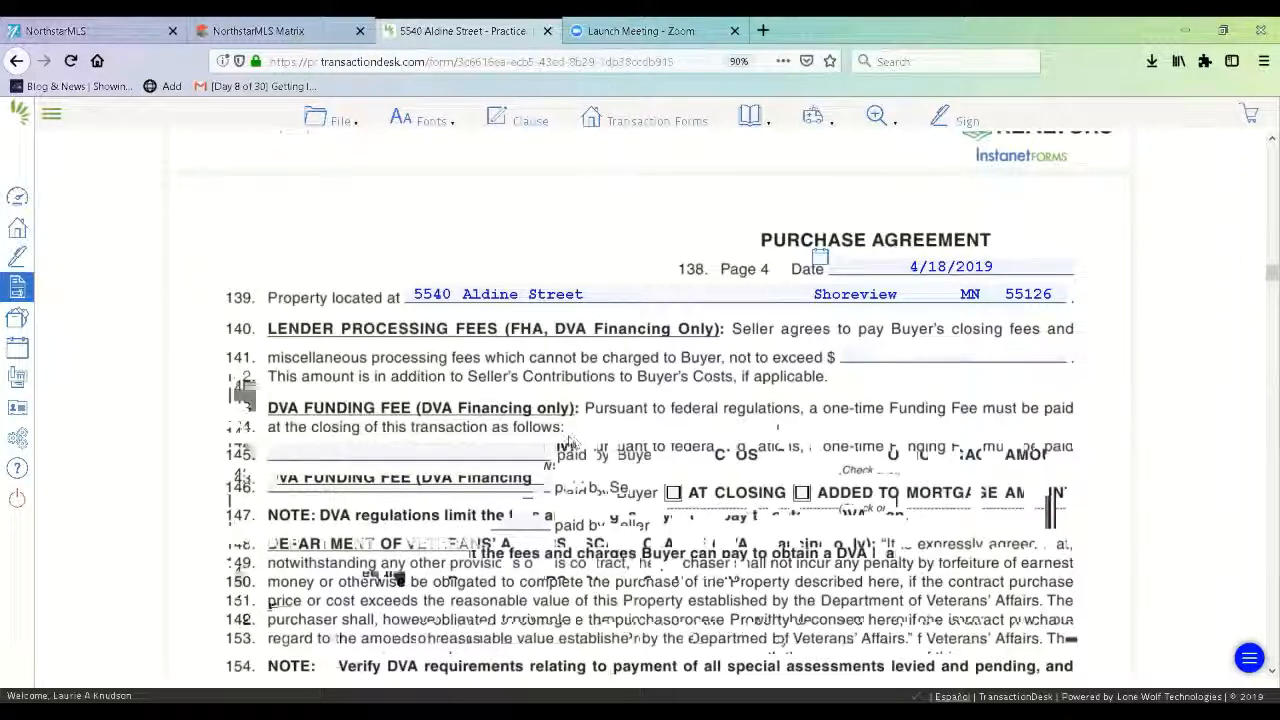
Mark on line 159 that Seller IS NOT contributing to Buyer's closing costs.
left_click(1268, 672)
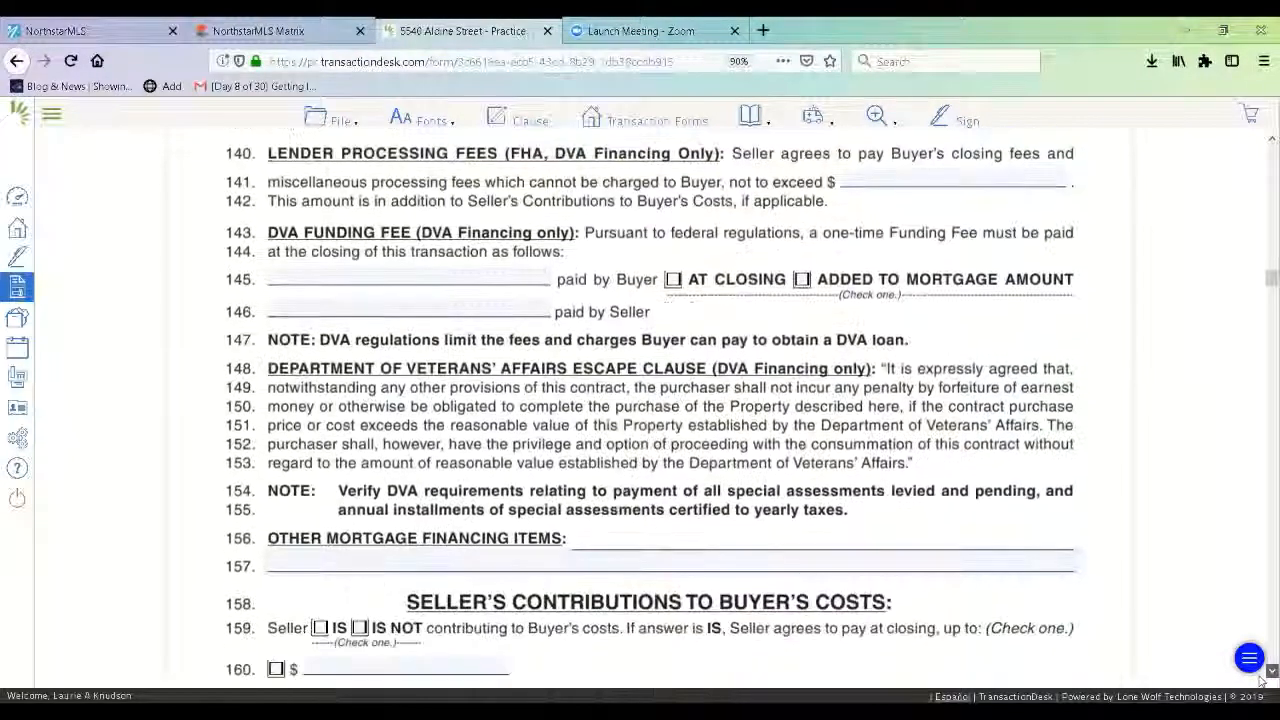
left_click(1268, 674)
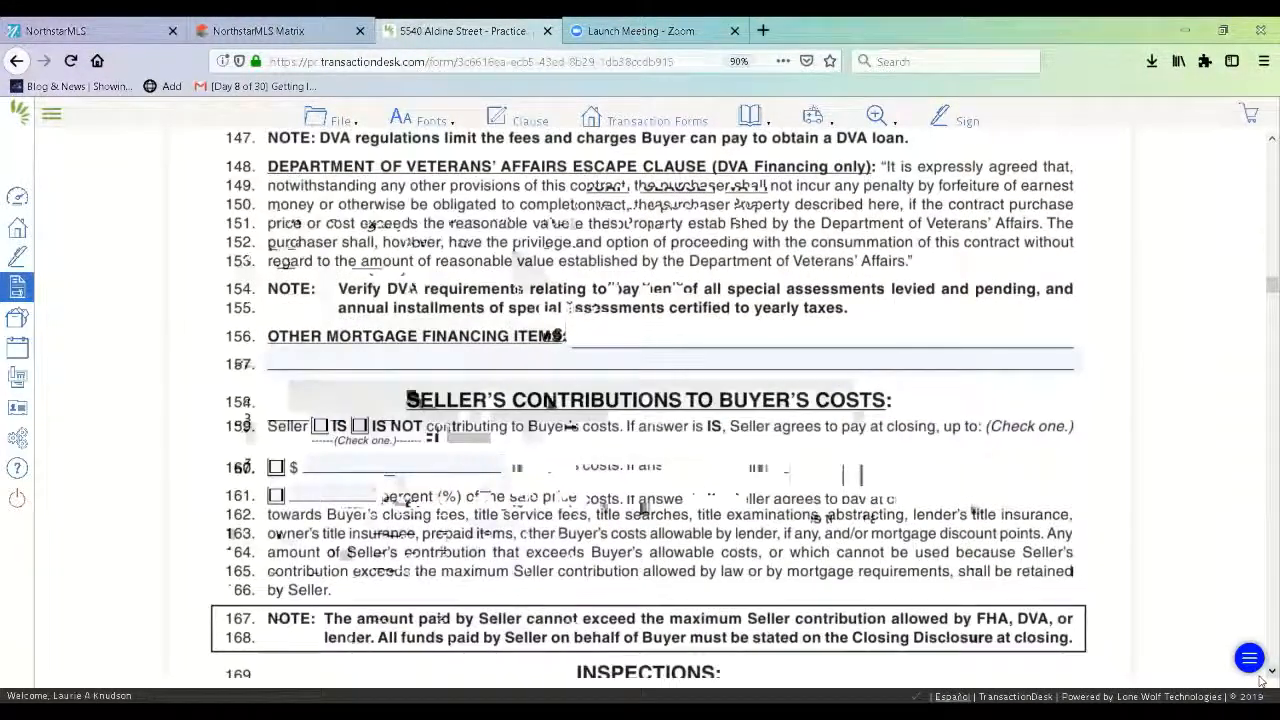
left_click(1268, 672)
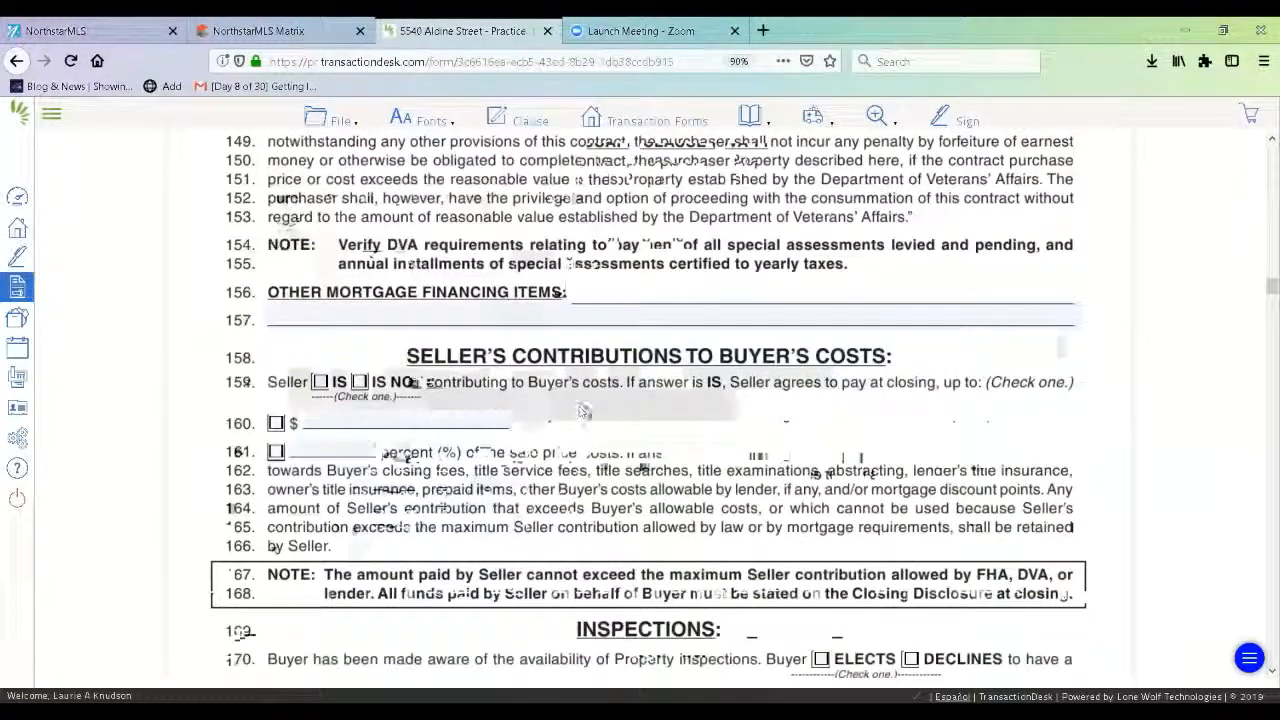
left_click(359, 382)
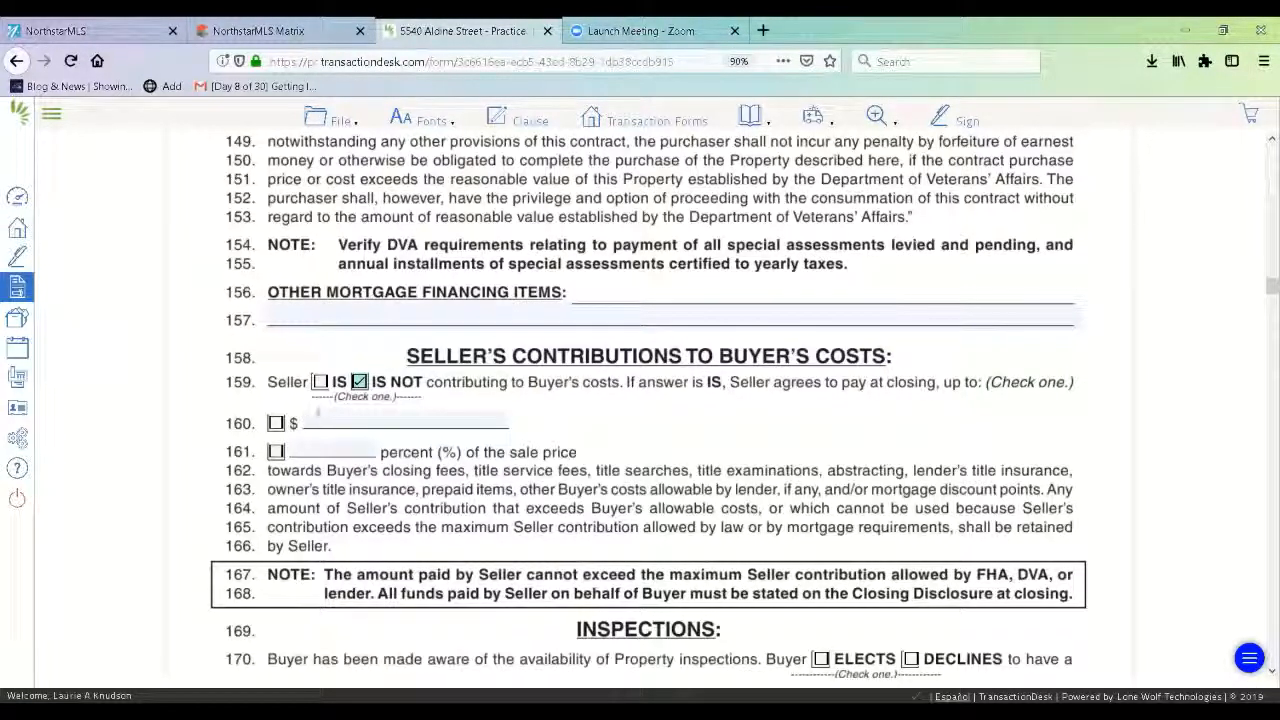
Switch to Seller IS contributing, with a 3.5 percent of sale price entry.
left_click(320, 381)
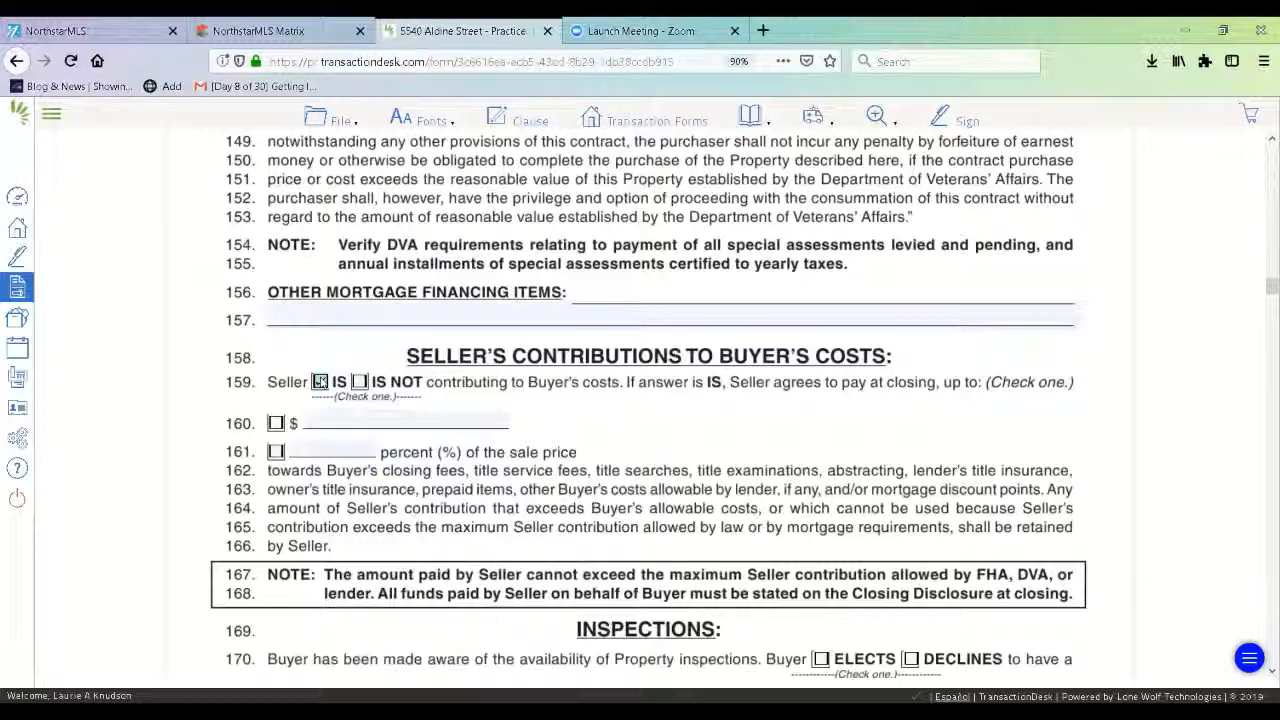
left_click(276, 452)
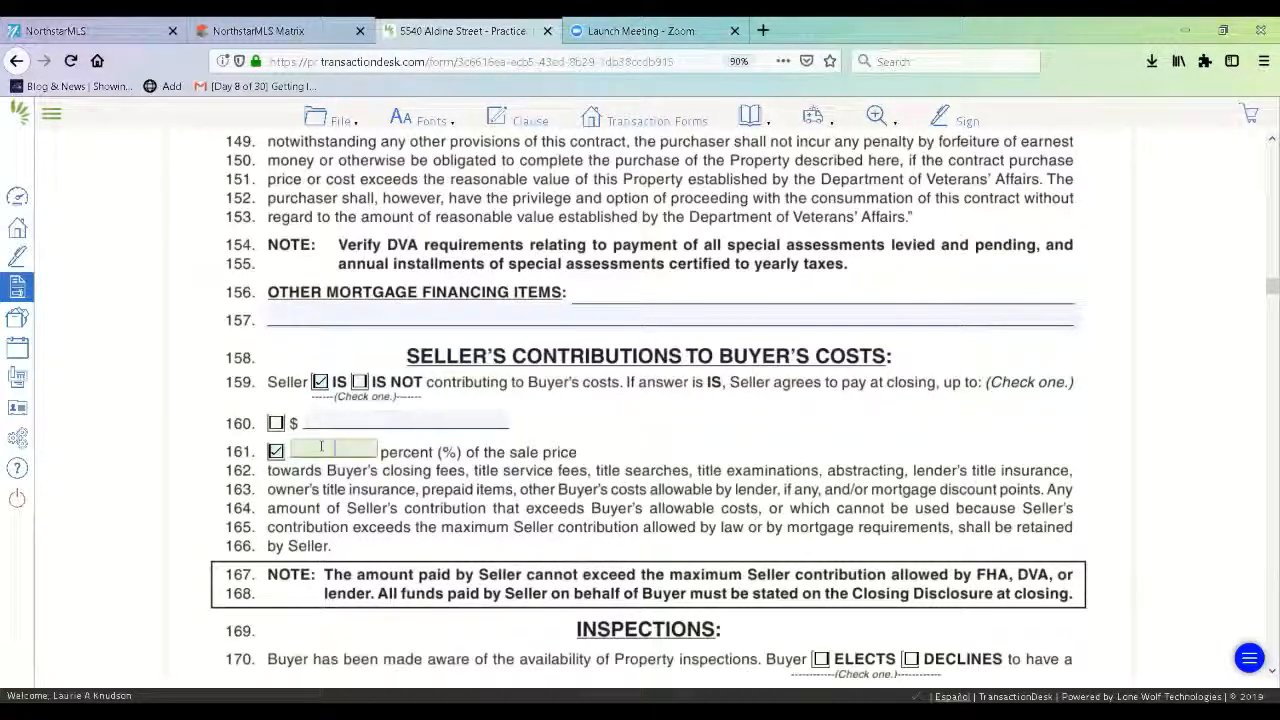
left_click(321, 447)
type("3.5")
key("BackSpace")
key("BackSpace")
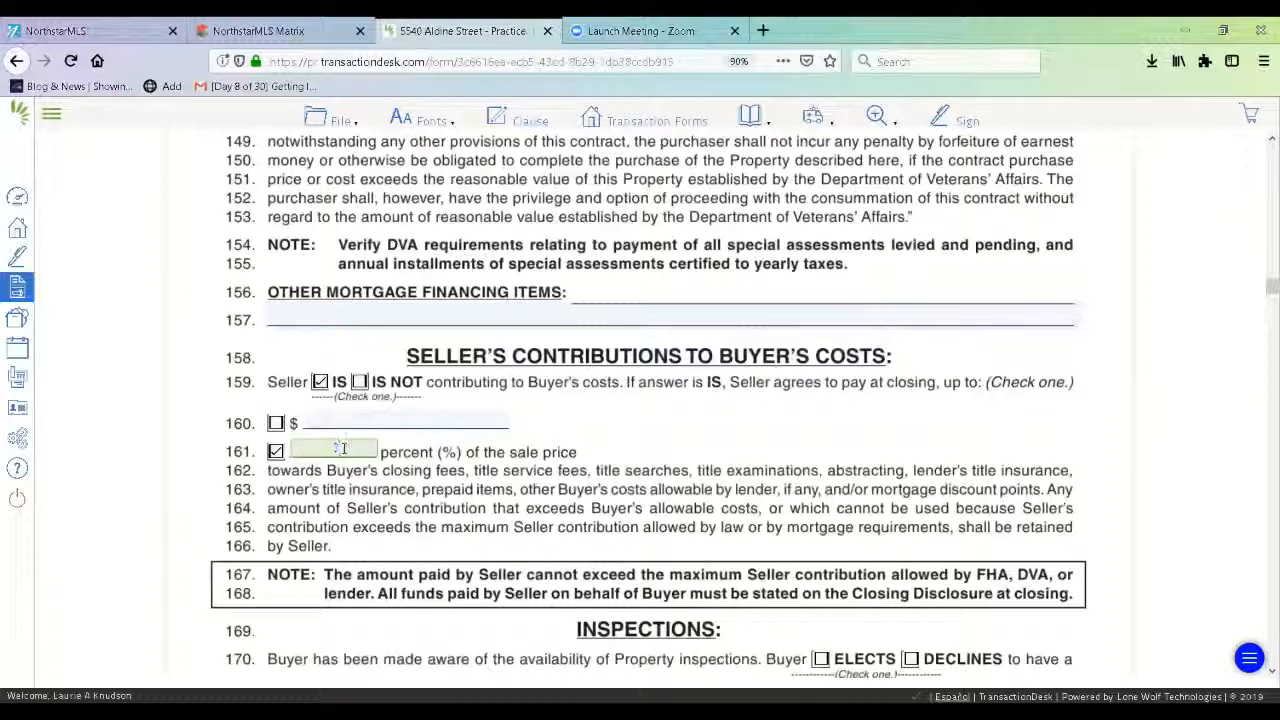
Clear the percentage choice and revert to Seller IS NOT contributing.
left_click(276, 451)
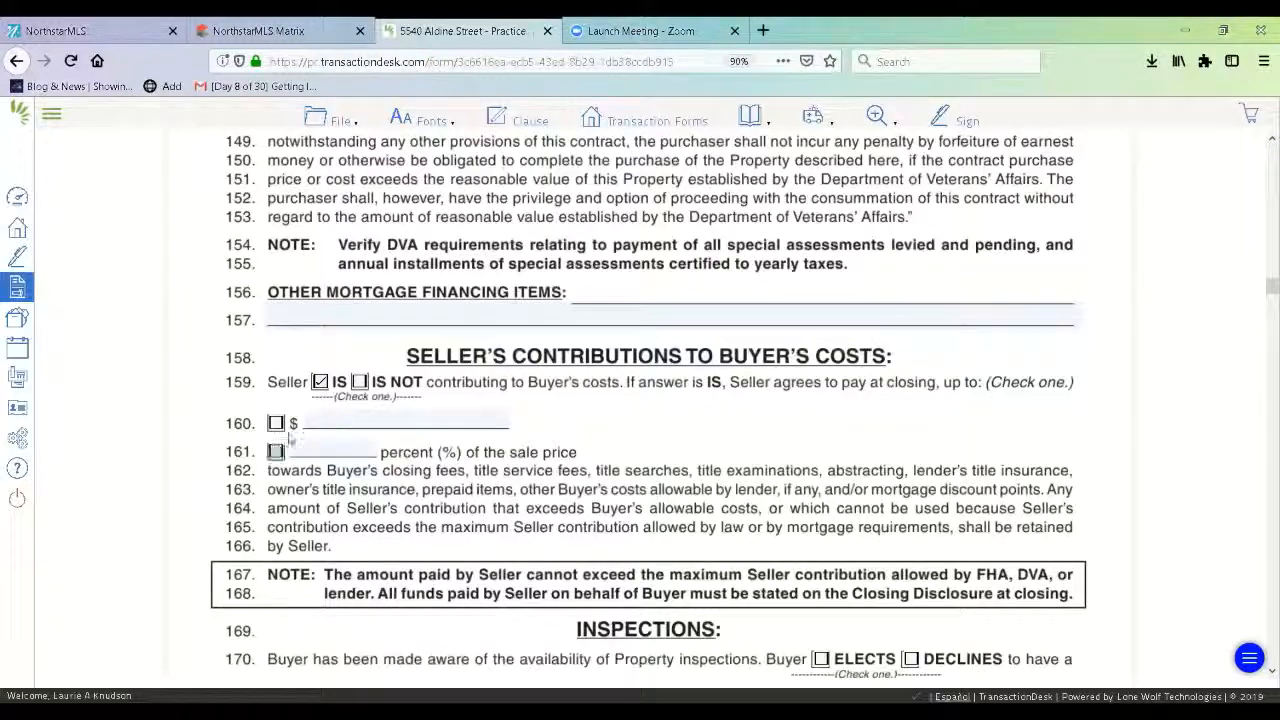
left_click(320, 383)
left_click(358, 383)
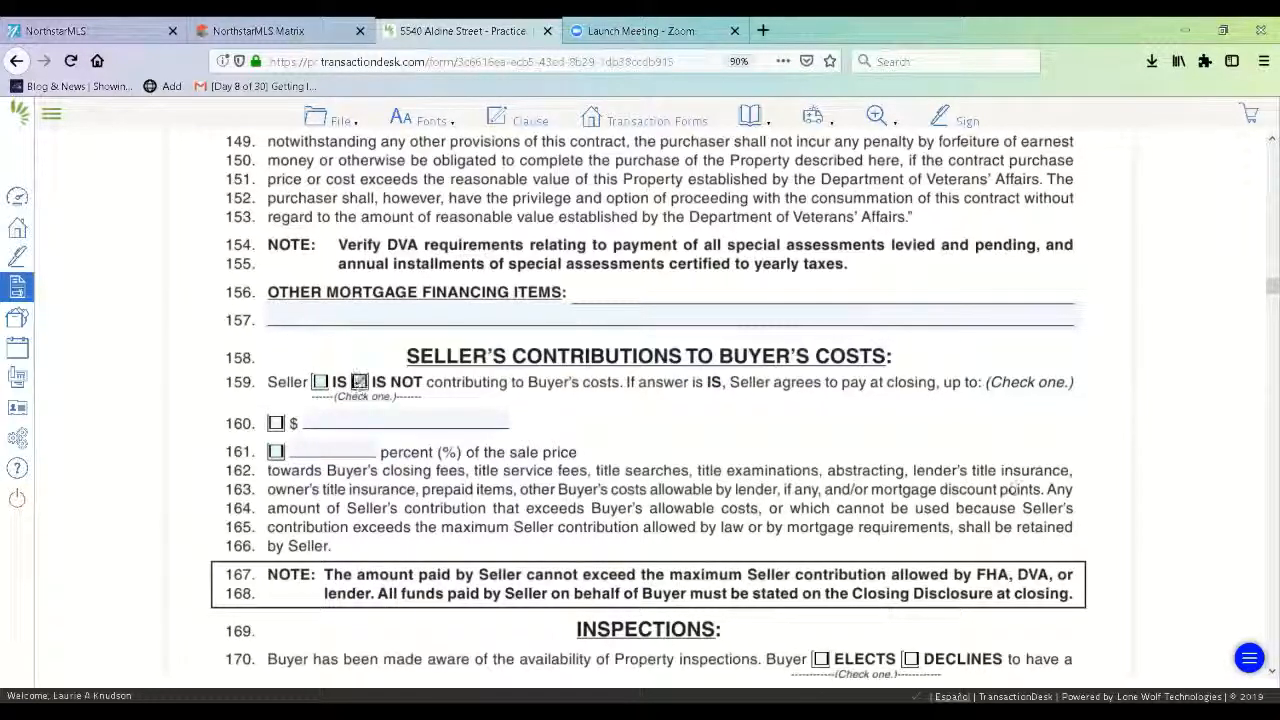
scroll(1028, 468, "down", 5)
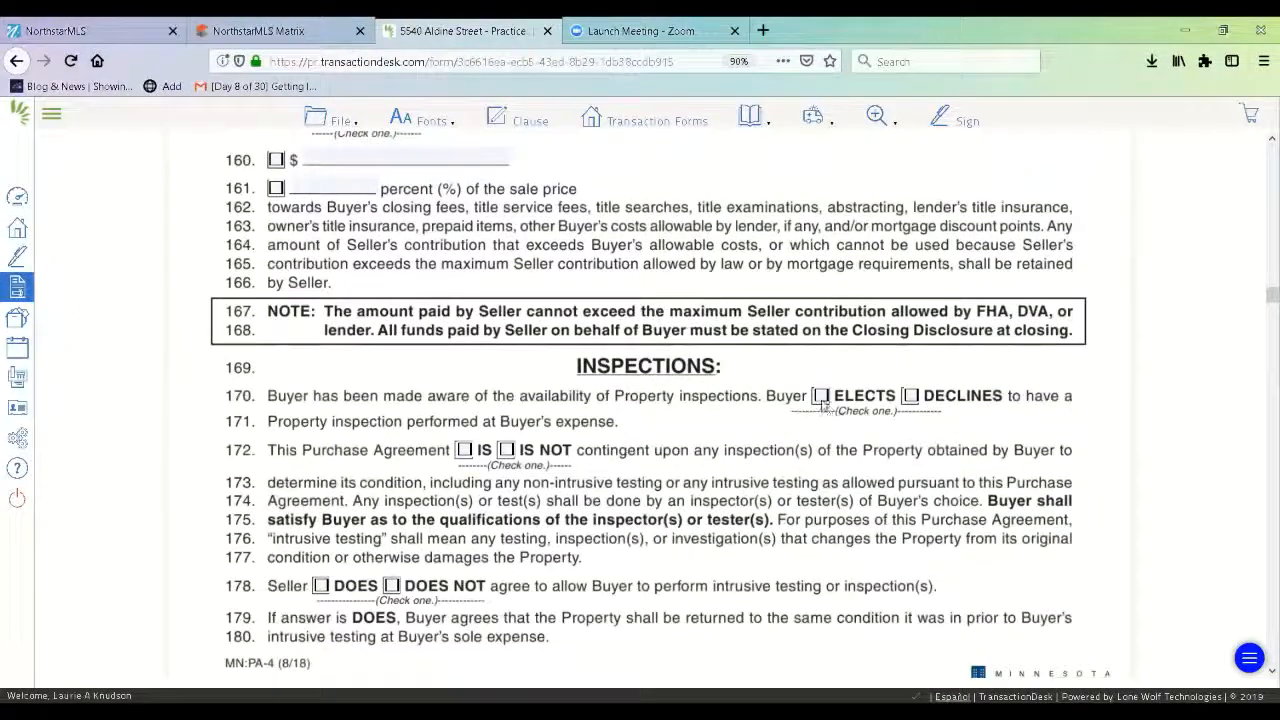
Have Buyer elect an inspection, make the agreement contingent on it, and refuse intrusive testing.
left_click(821, 397)
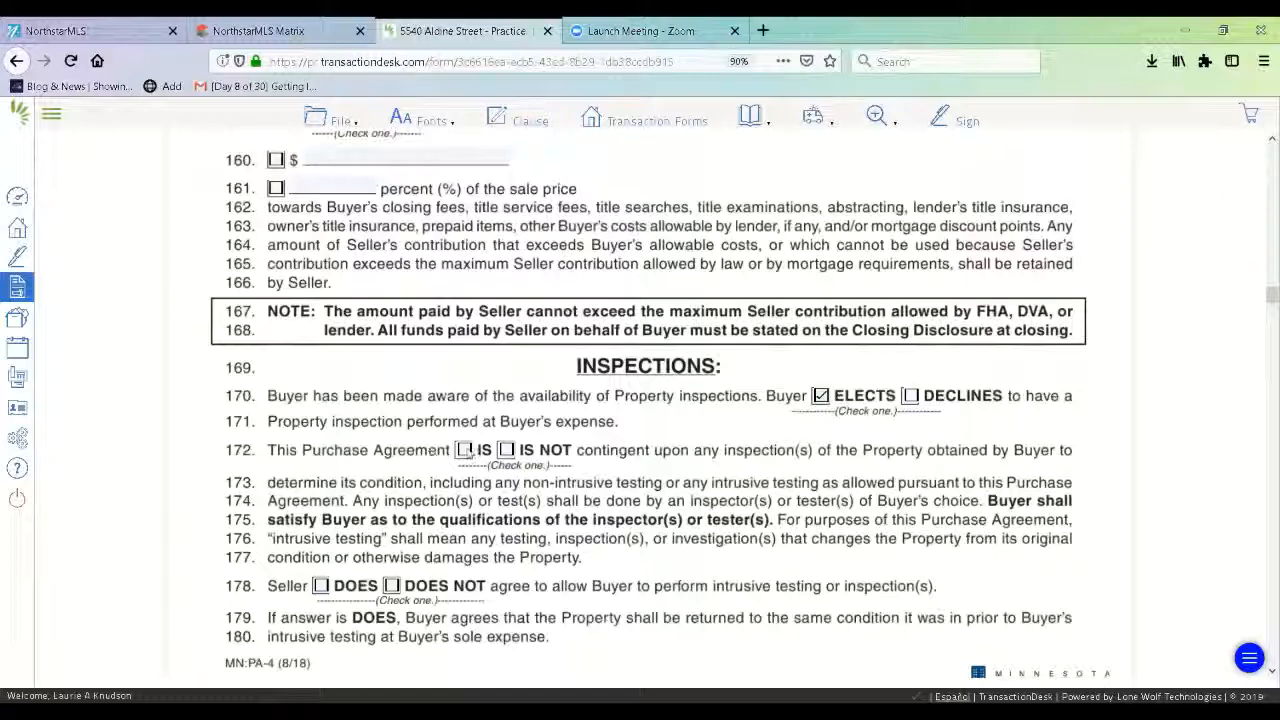
left_click(465, 452)
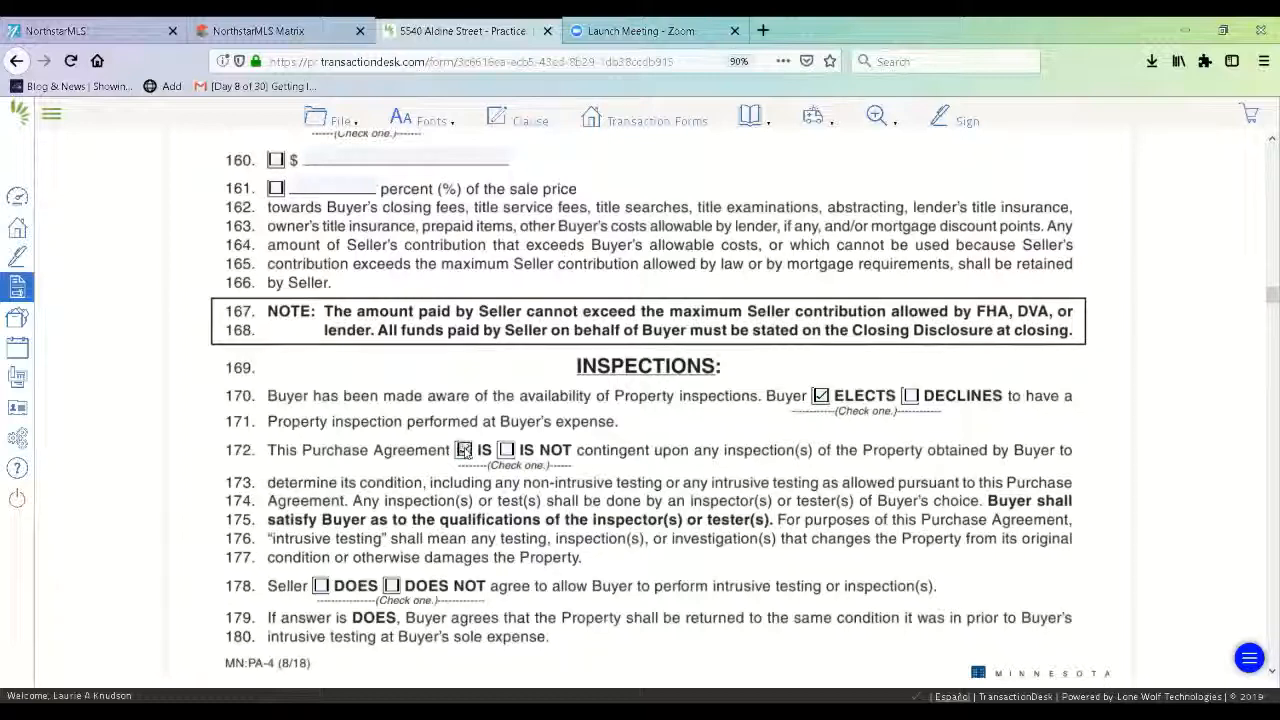
left_click(392, 587)
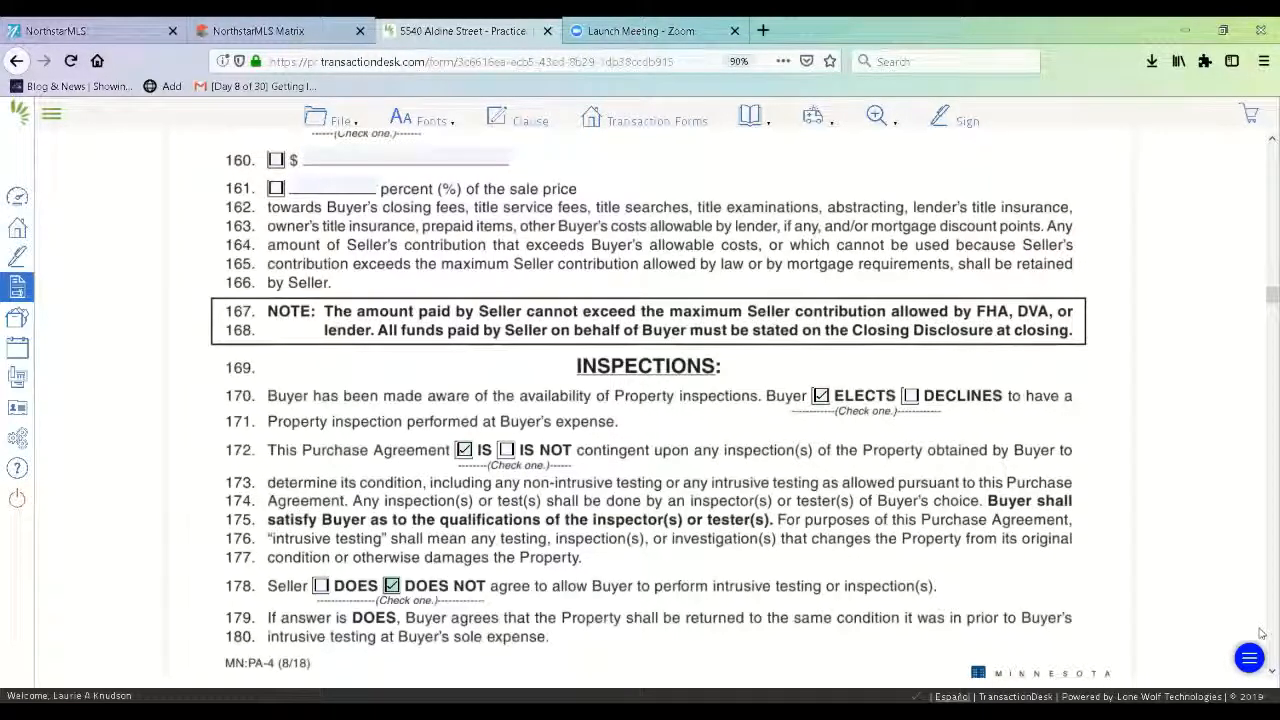
Set the inspection period to 10 Calendar Days on line 184.
scroll(1262, 680, "down", 10)
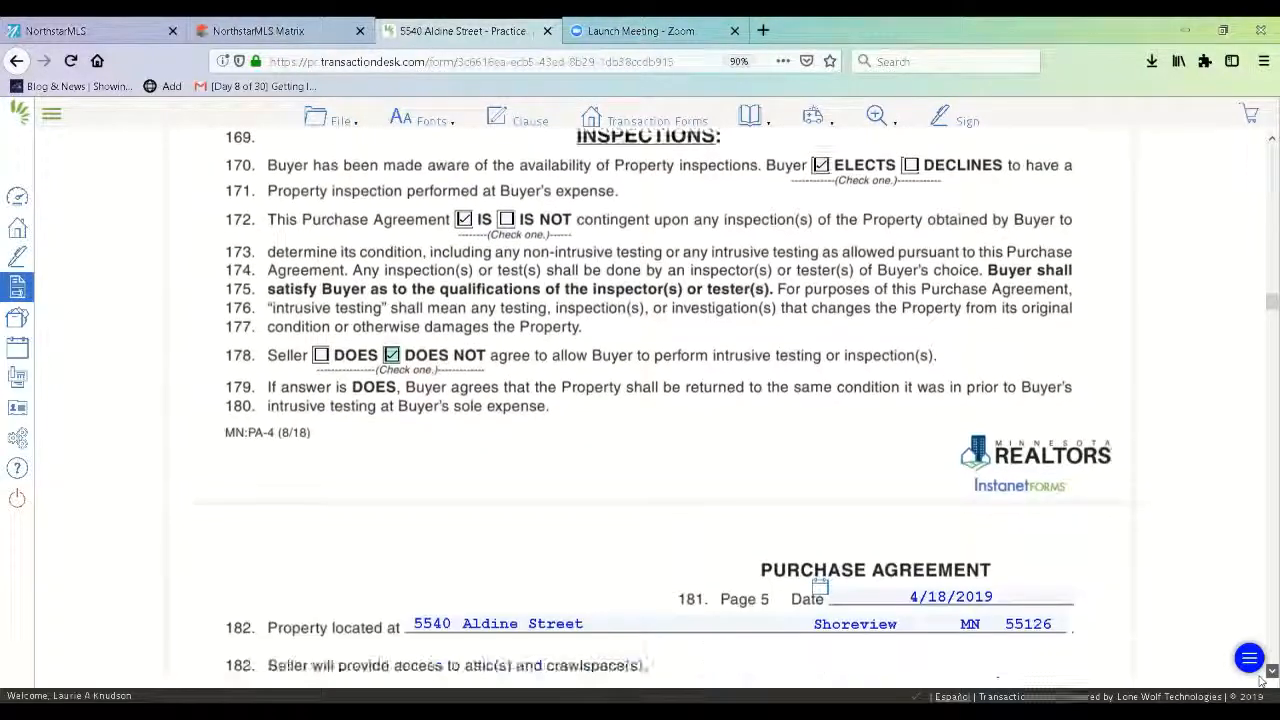
scroll(1262, 680, "down", 2)
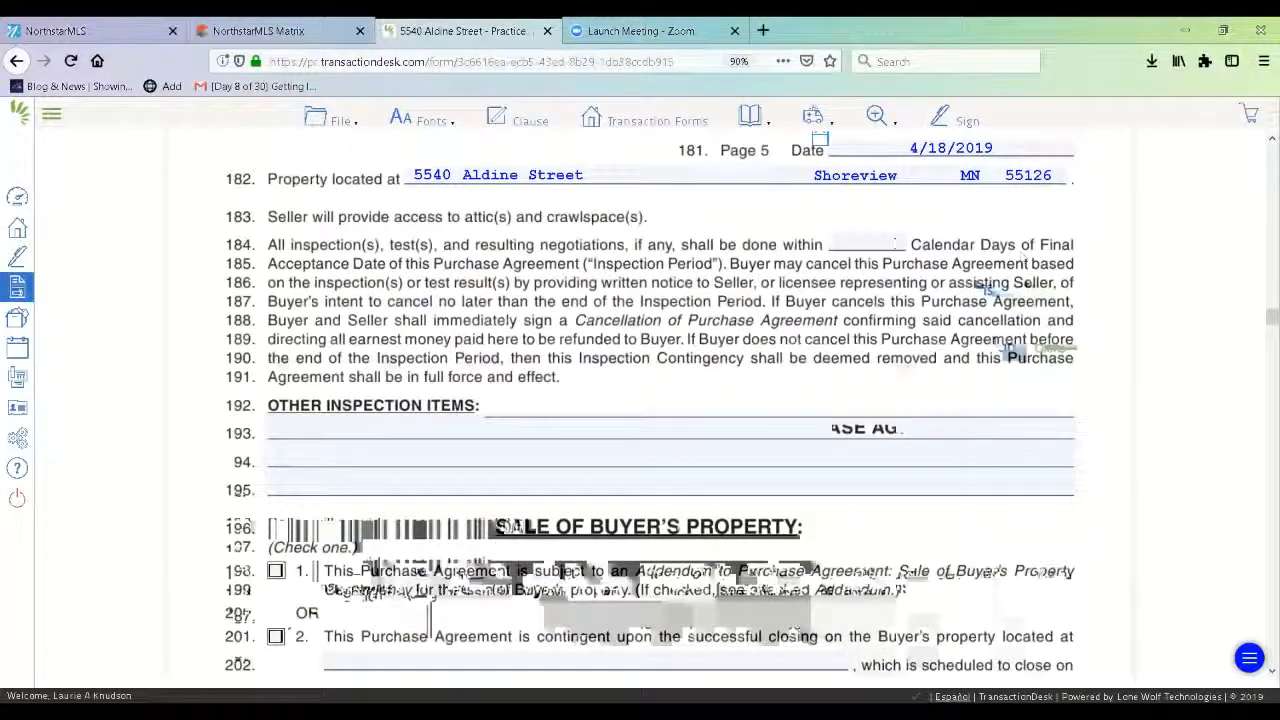
left_click(892, 244)
type("10")
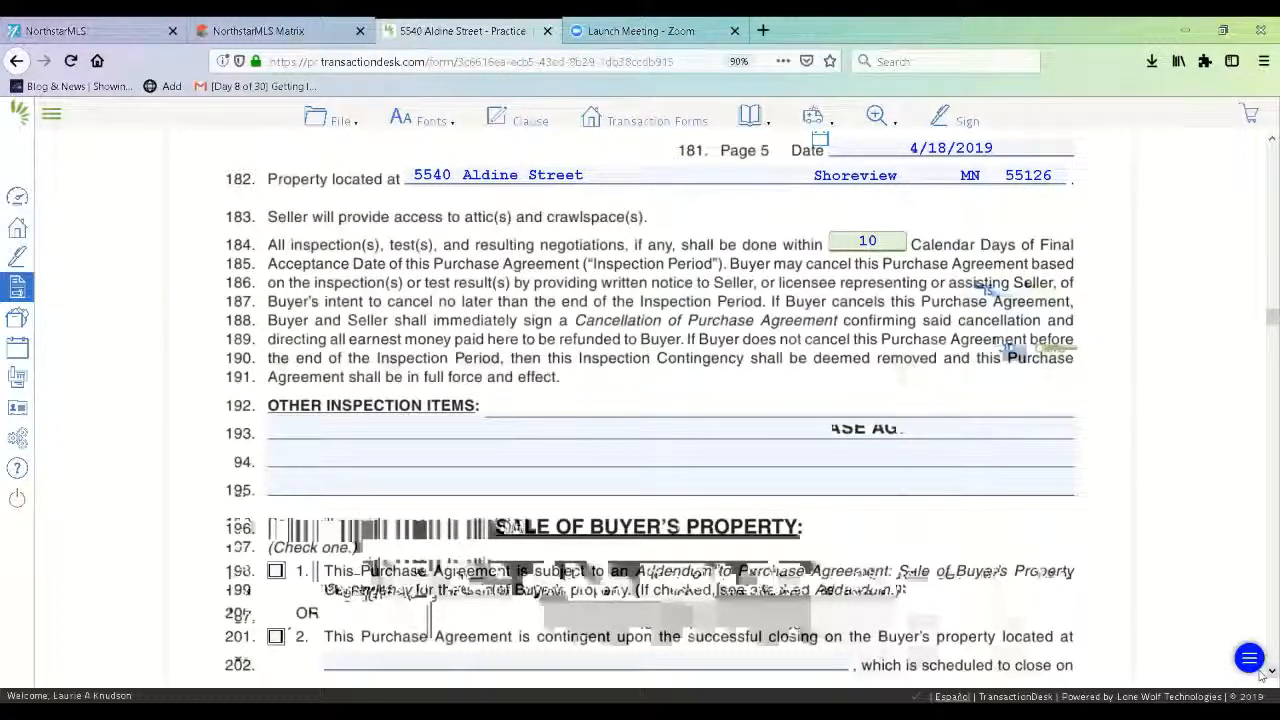
scroll(1262, 676, "down", 7)
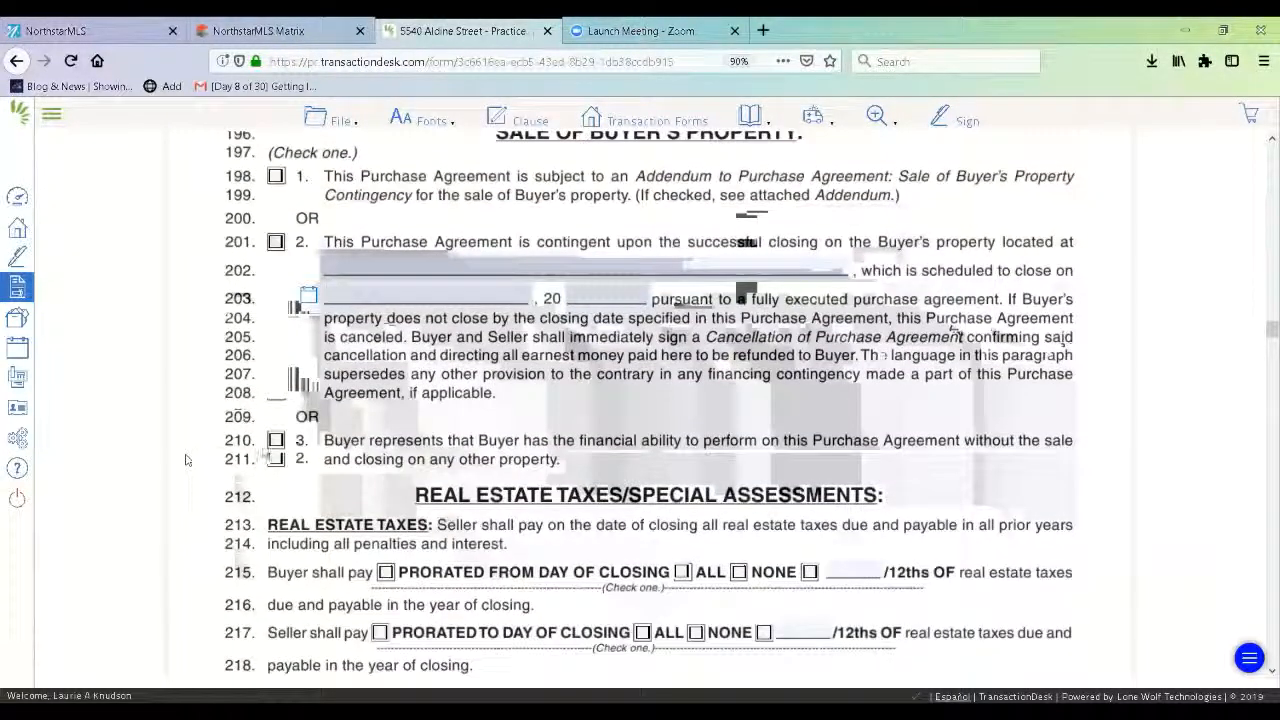
Prorate buyer's and seller's real estate taxes to closing day; Seller SHALL pay any homestead difference.
left_click(275, 440)
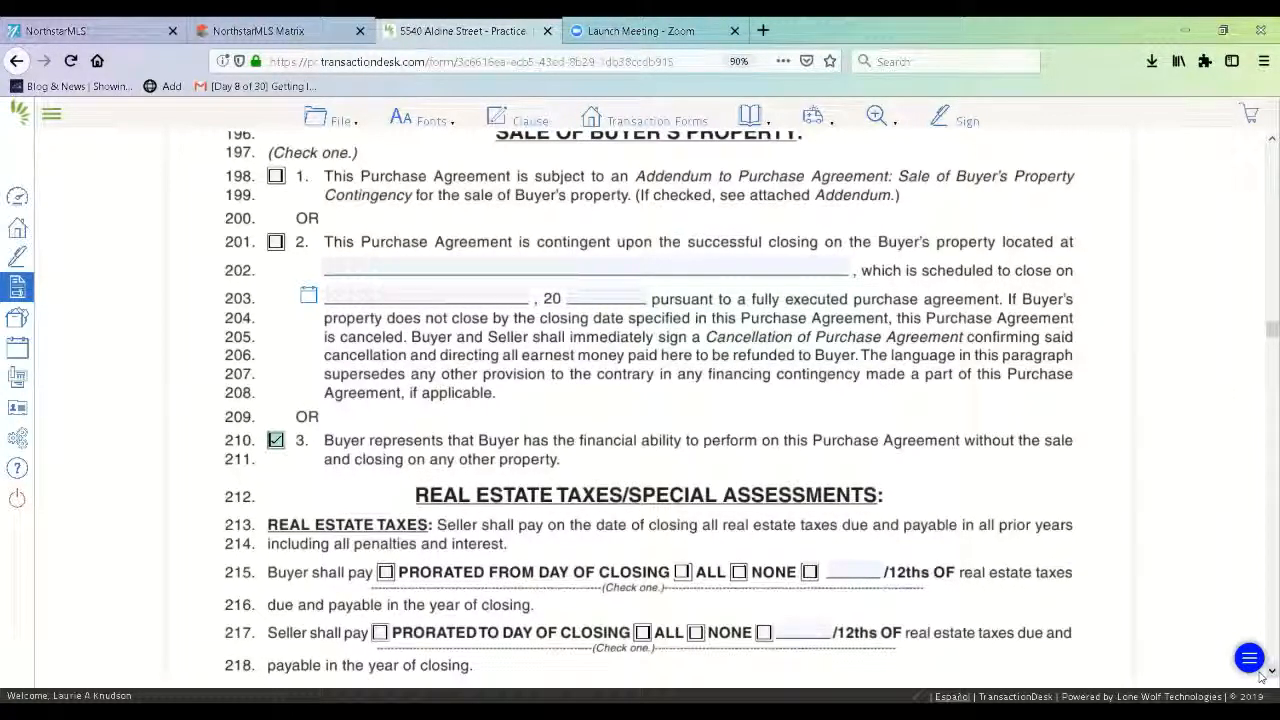
scroll(1262, 677, "down", 5)
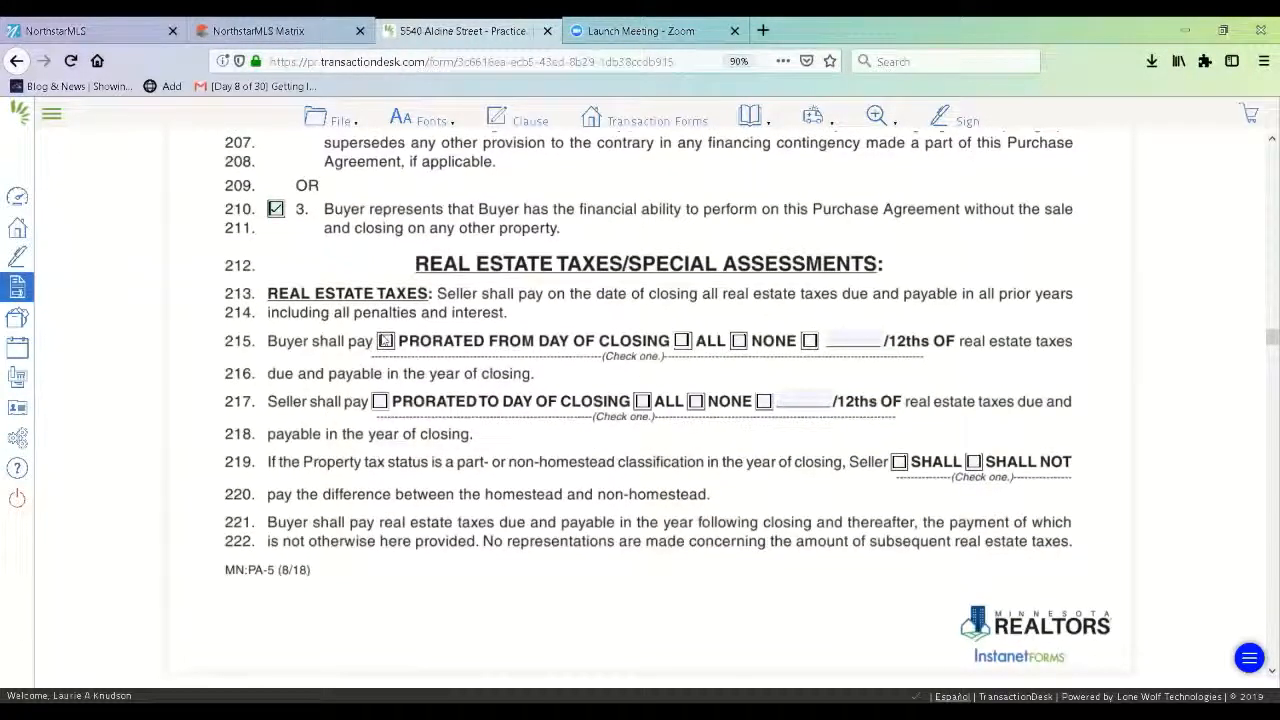
left_click(385, 341)
left_click(379, 401)
left_click(900, 463)
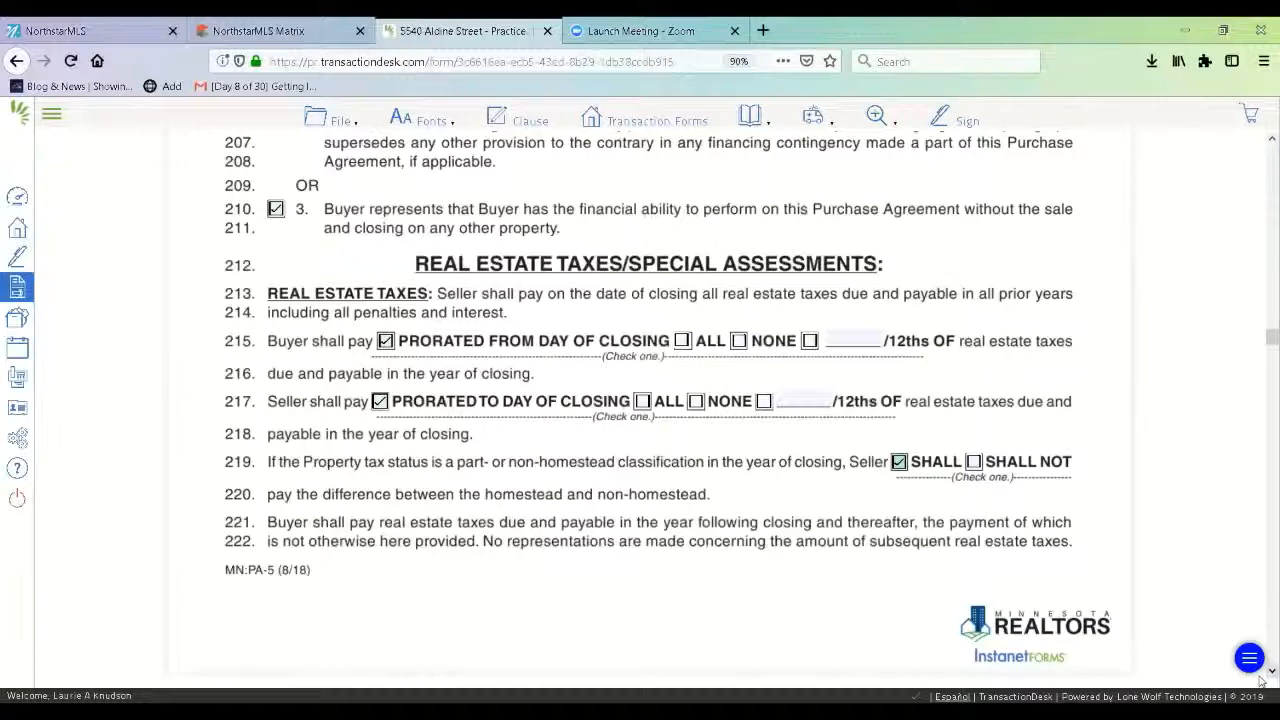
scroll(1262, 680, "down", 8)
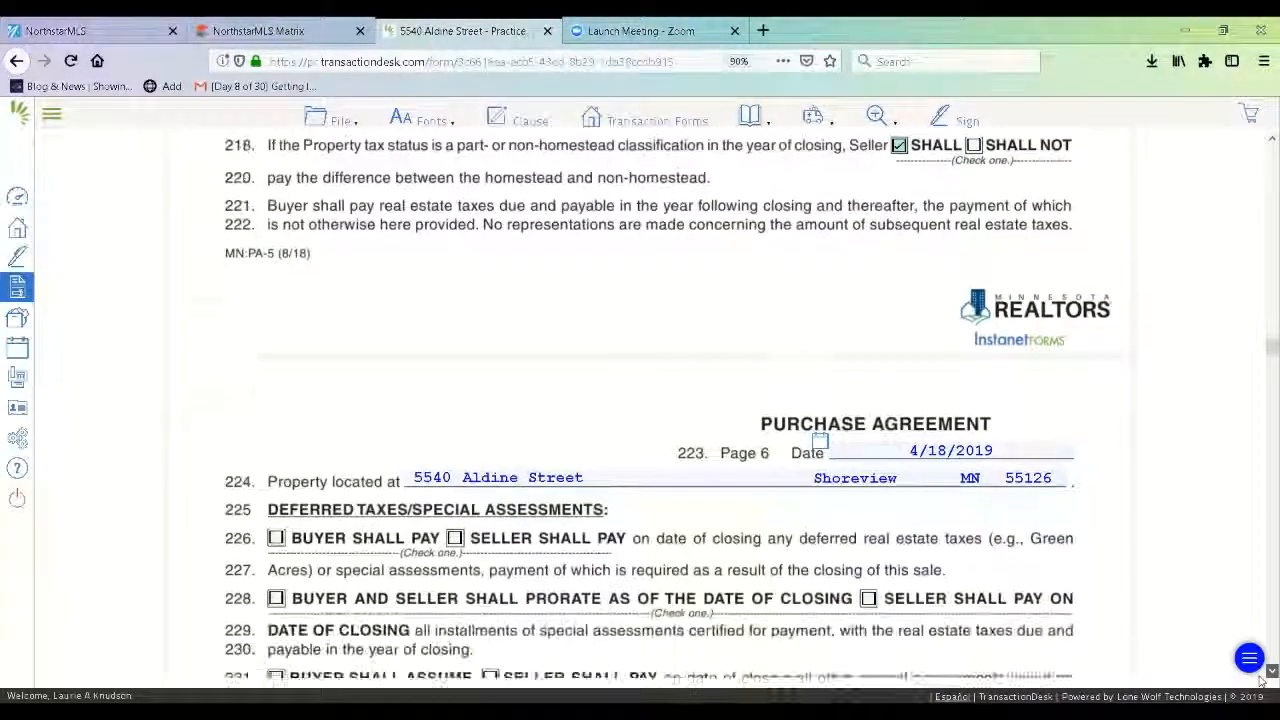
Assign deferred taxes and certified, levied and pending special assessments to Seller; Seller HAS NOT received notice.
scroll(1262, 680, "down", 4)
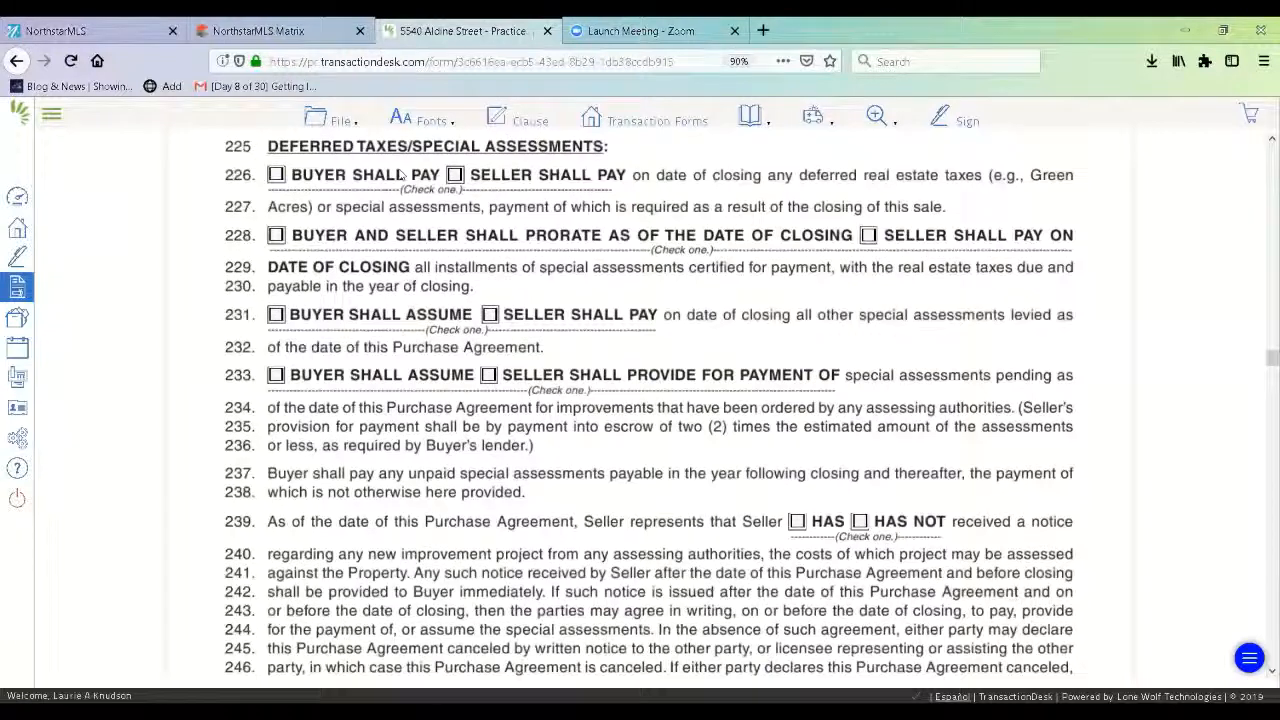
left_click(456, 174)
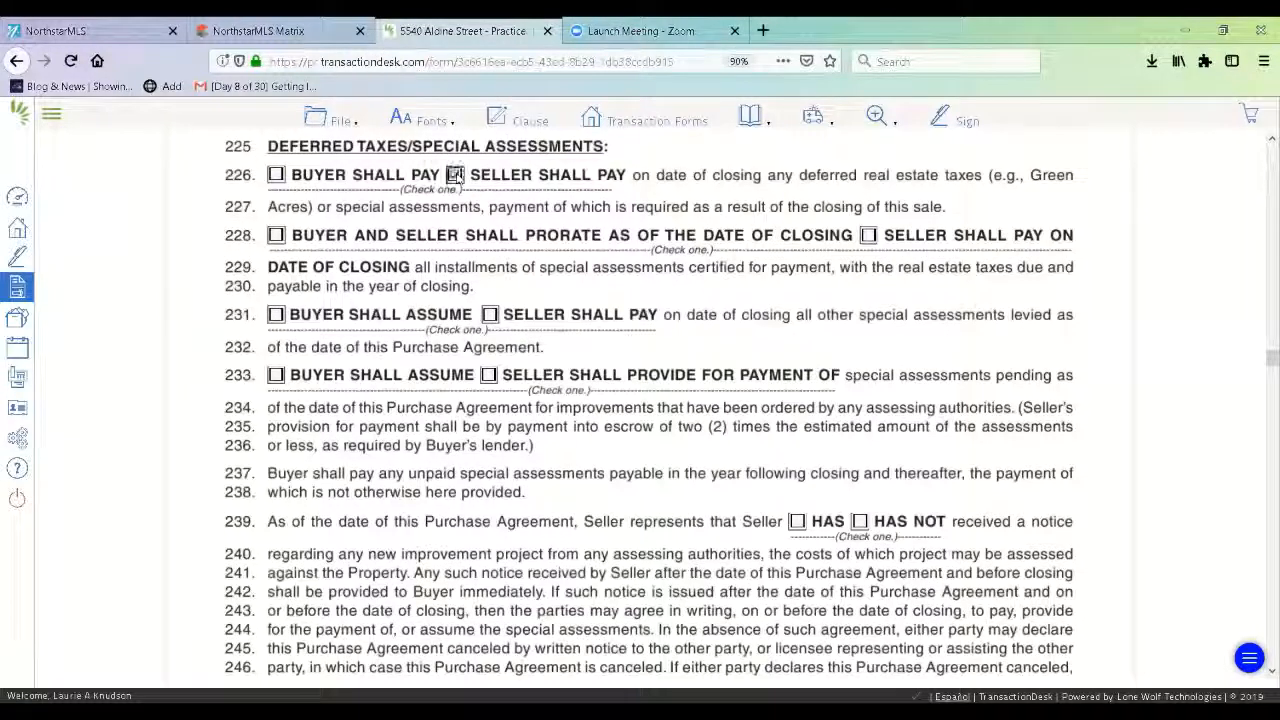
left_click(868, 236)
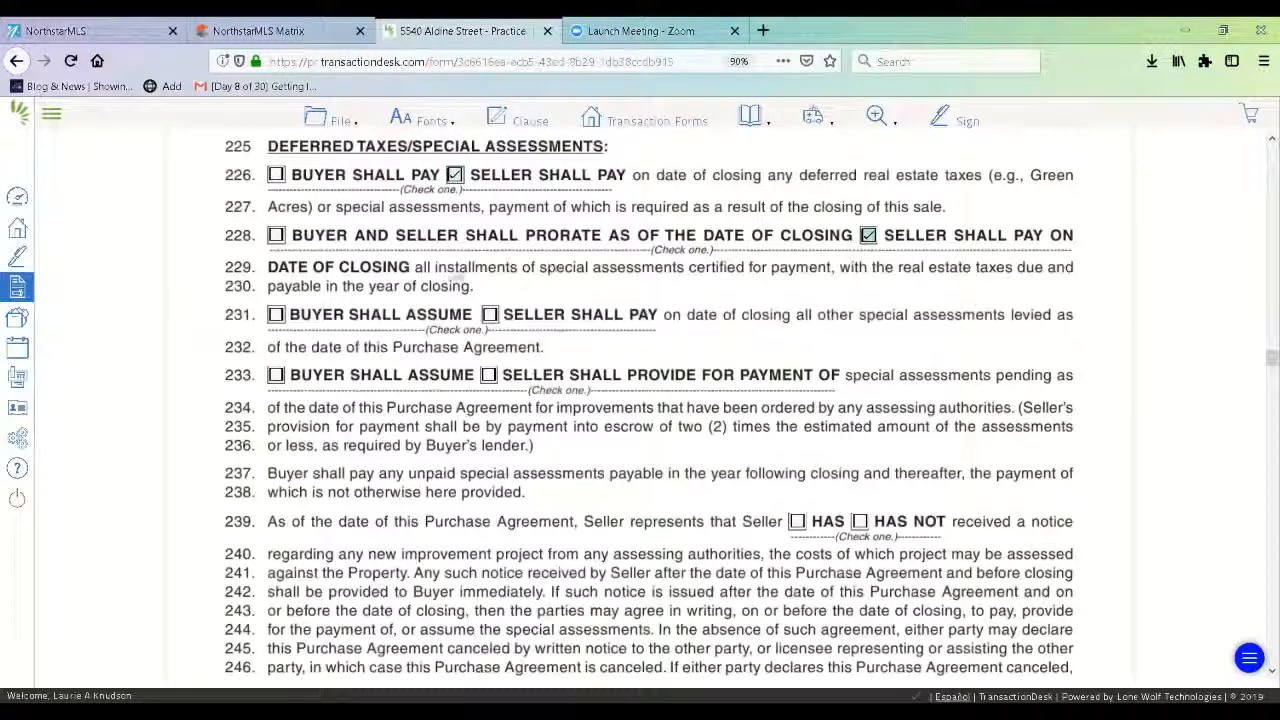
left_click(489, 316)
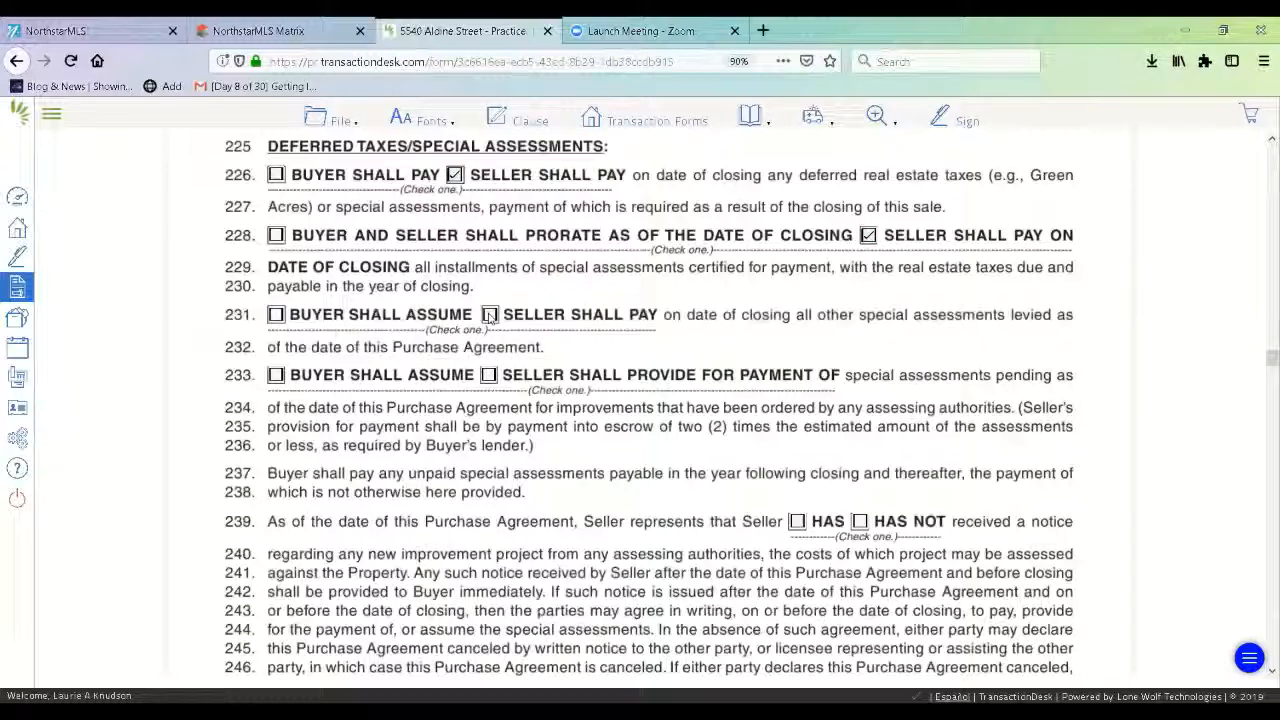
left_click(489, 376)
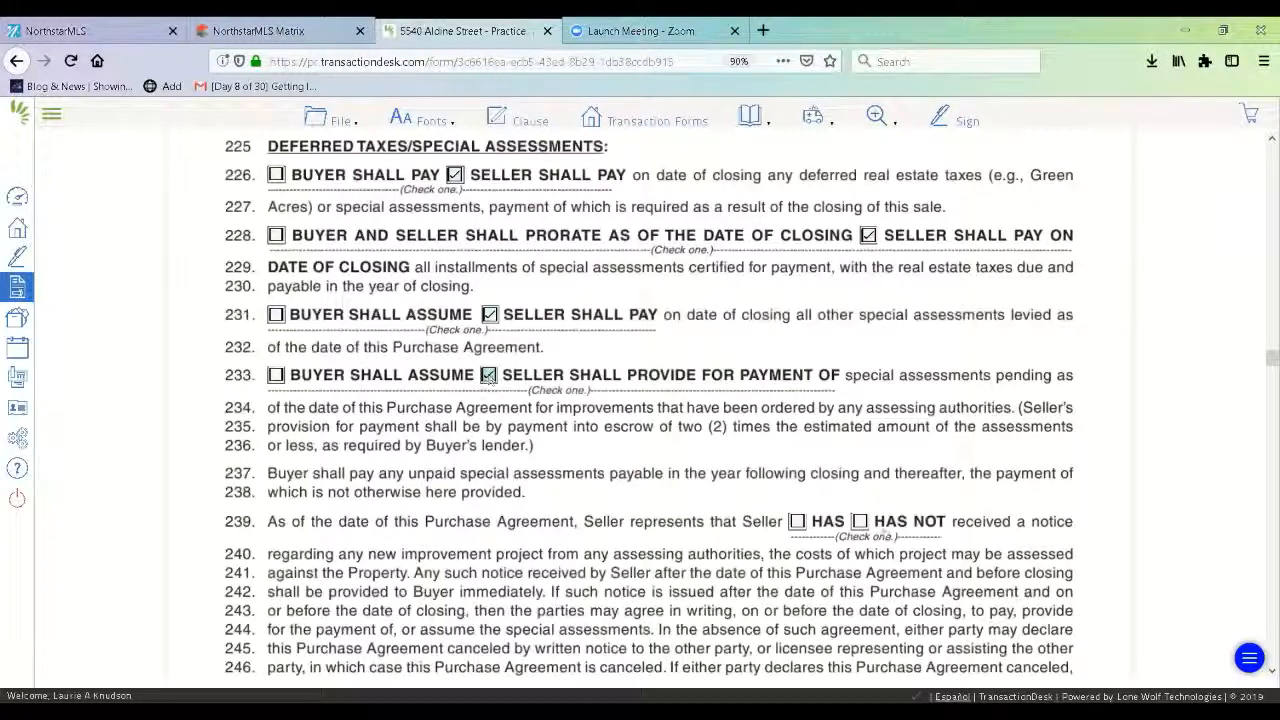
left_click(864, 525)
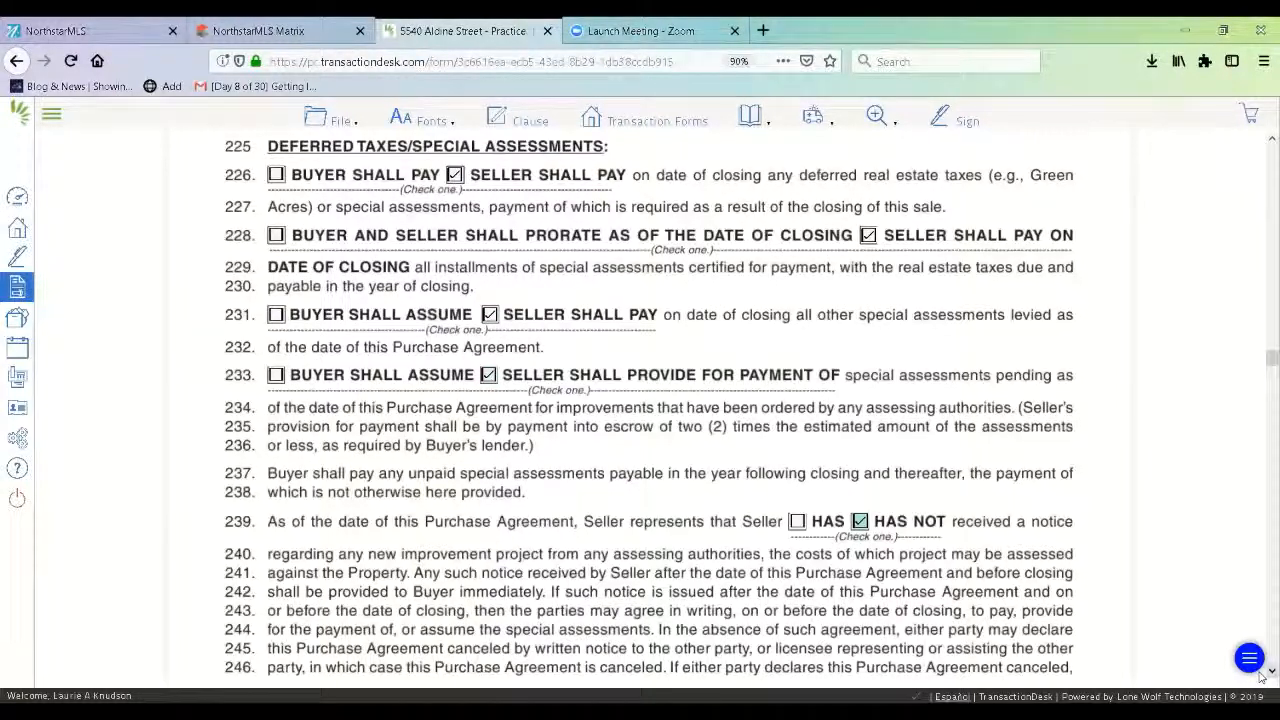
scroll(1262, 677, "down", 10)
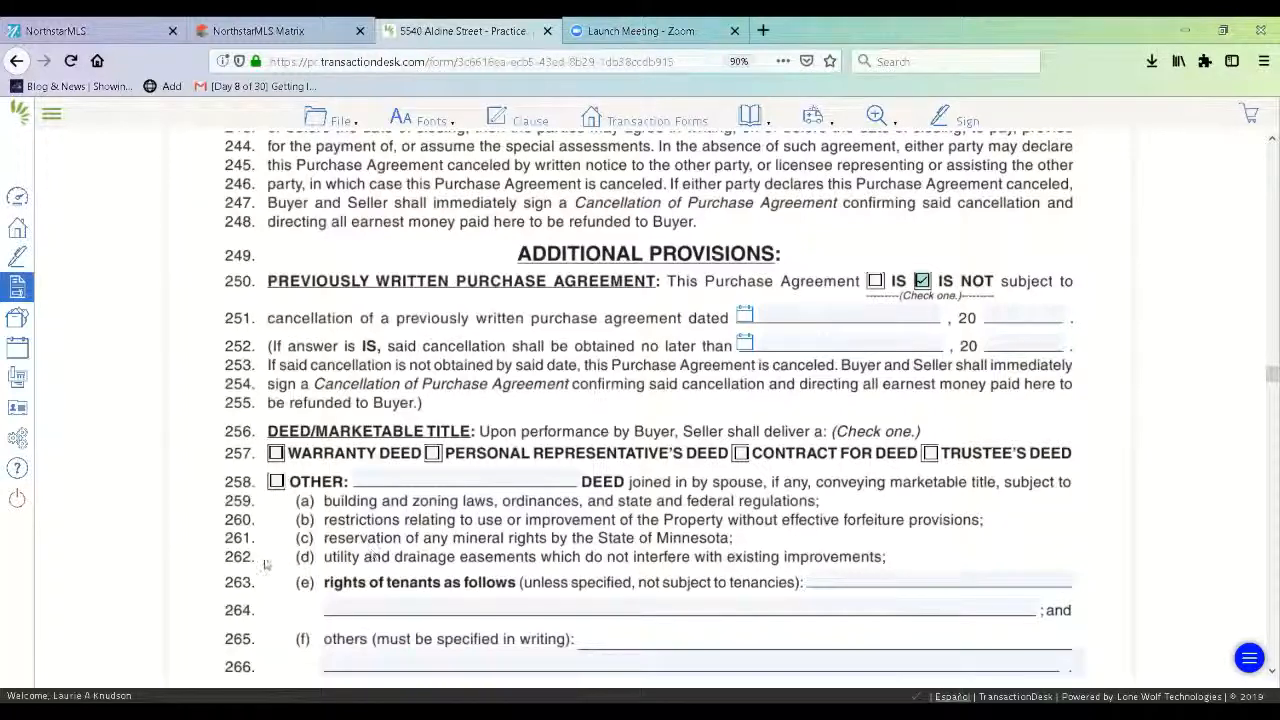
Choose a warranty deed and give possession immediately after closing.
left_click(281, 455)
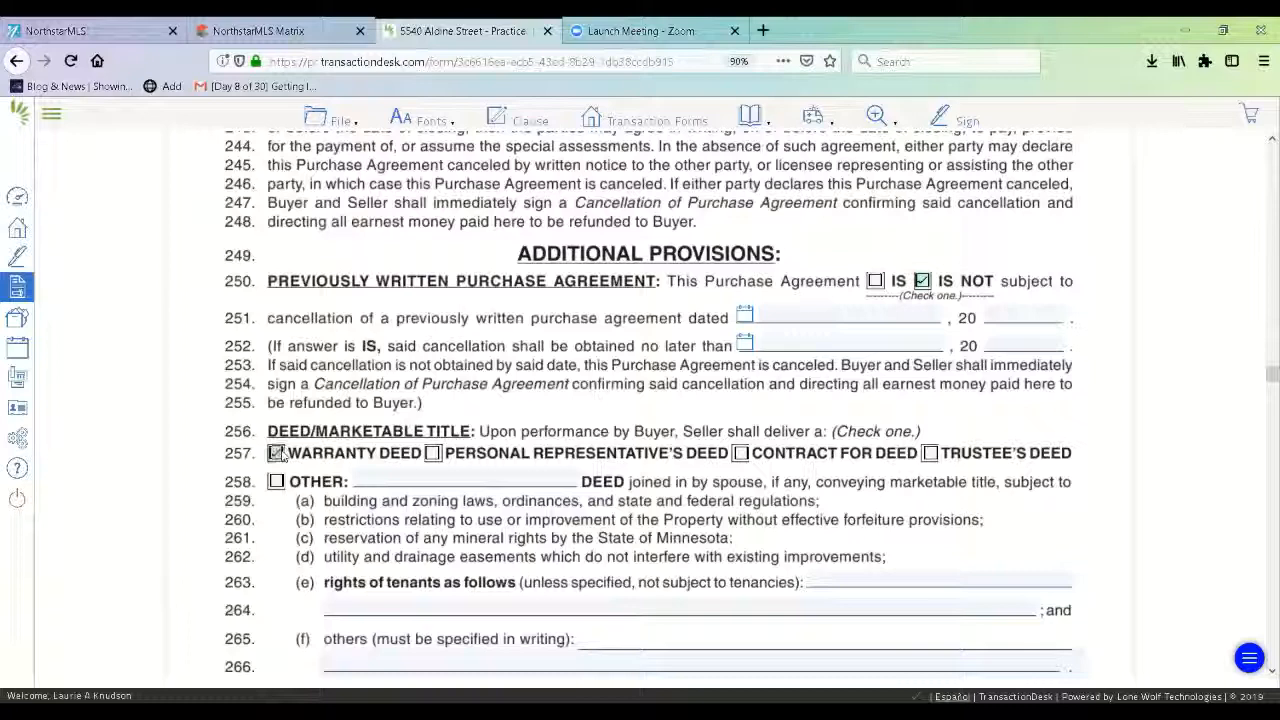
left_click(1271, 672)
scroll(580, 428, "down", 5)
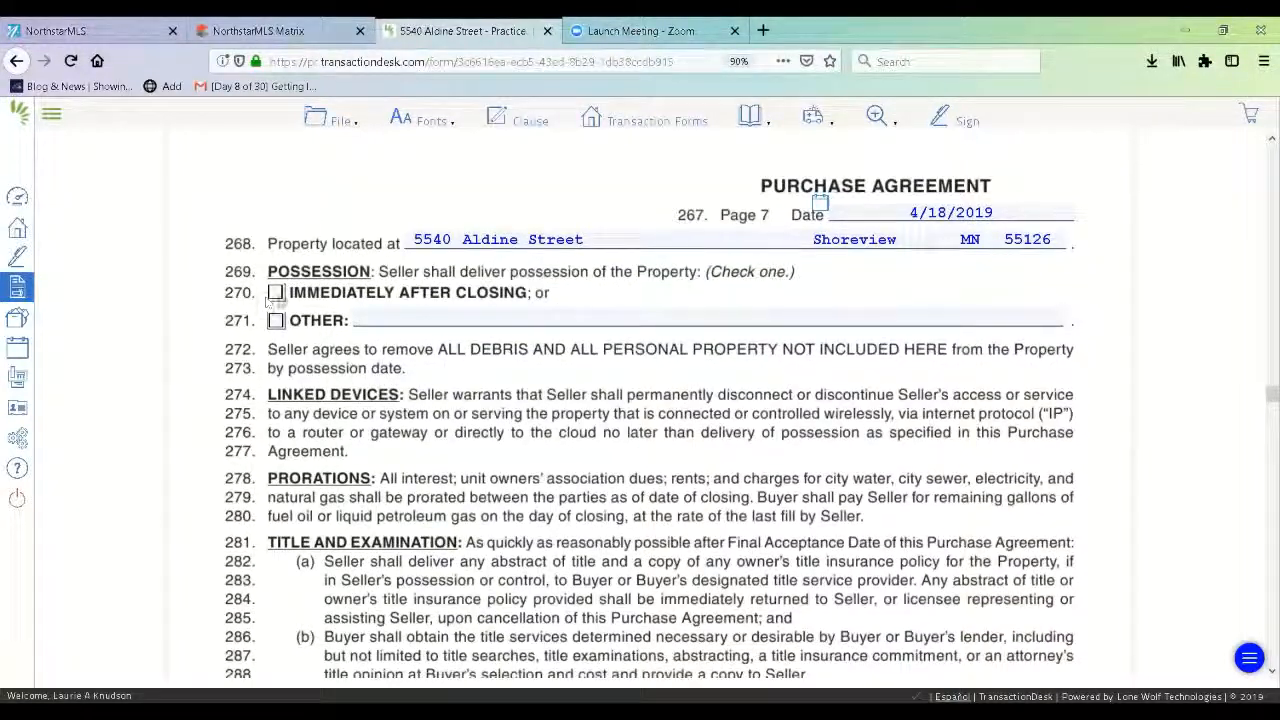
left_click(278, 293)
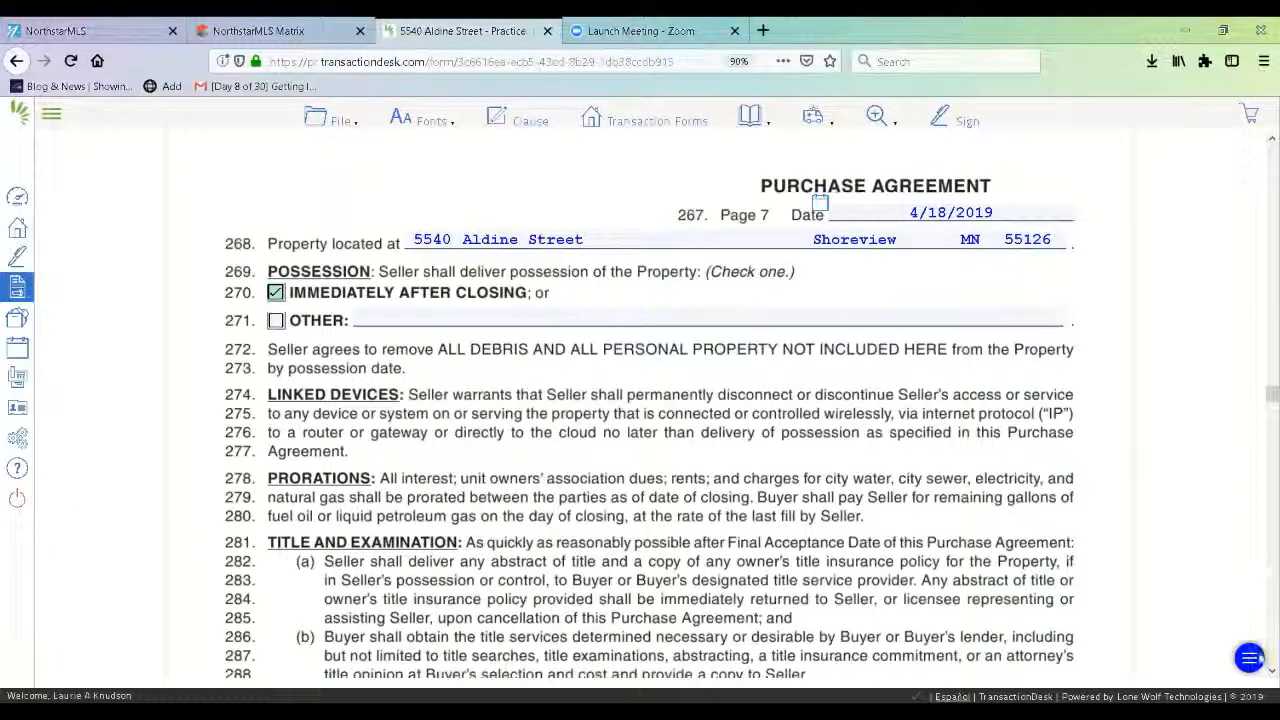
left_click(1271, 671)
Note that Buyer received the Seller's Property Disclosure Statement.
scroll(1263, 675, "down", 8)
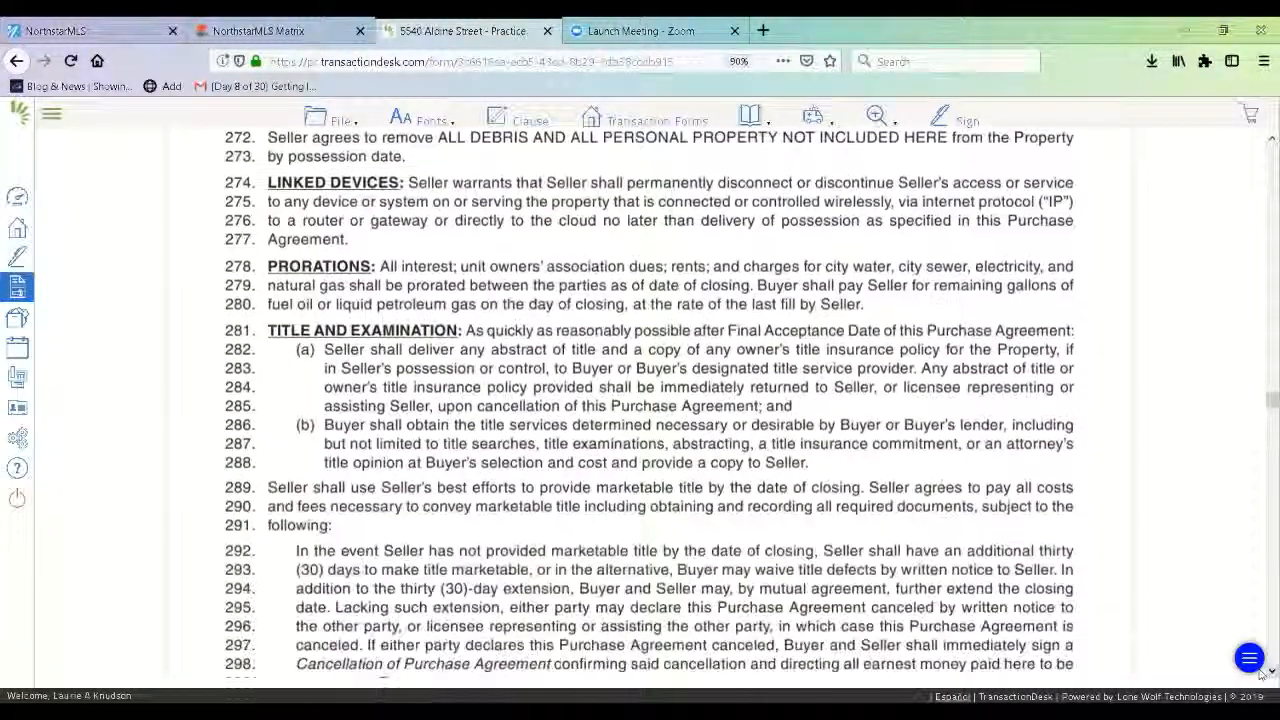
scroll(1263, 675, "down", 9)
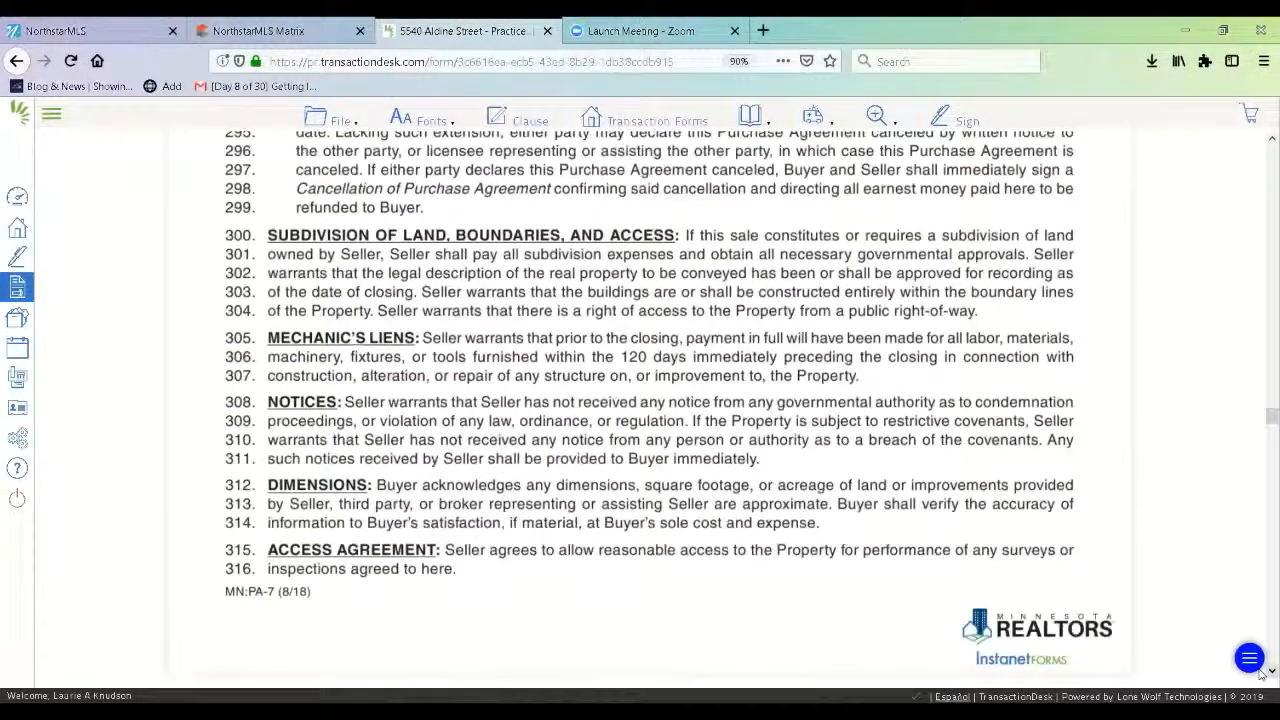
scroll(1263, 675, "down", 6)
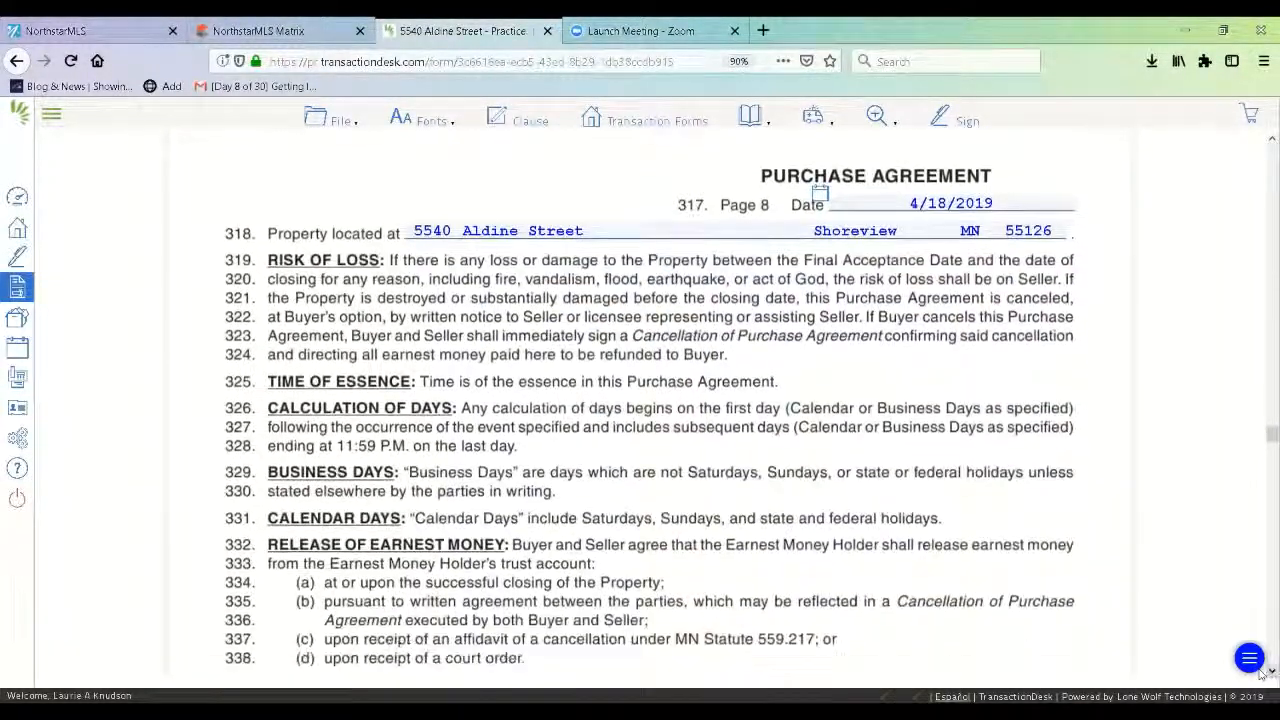
scroll(1262, 676, "down", 10)
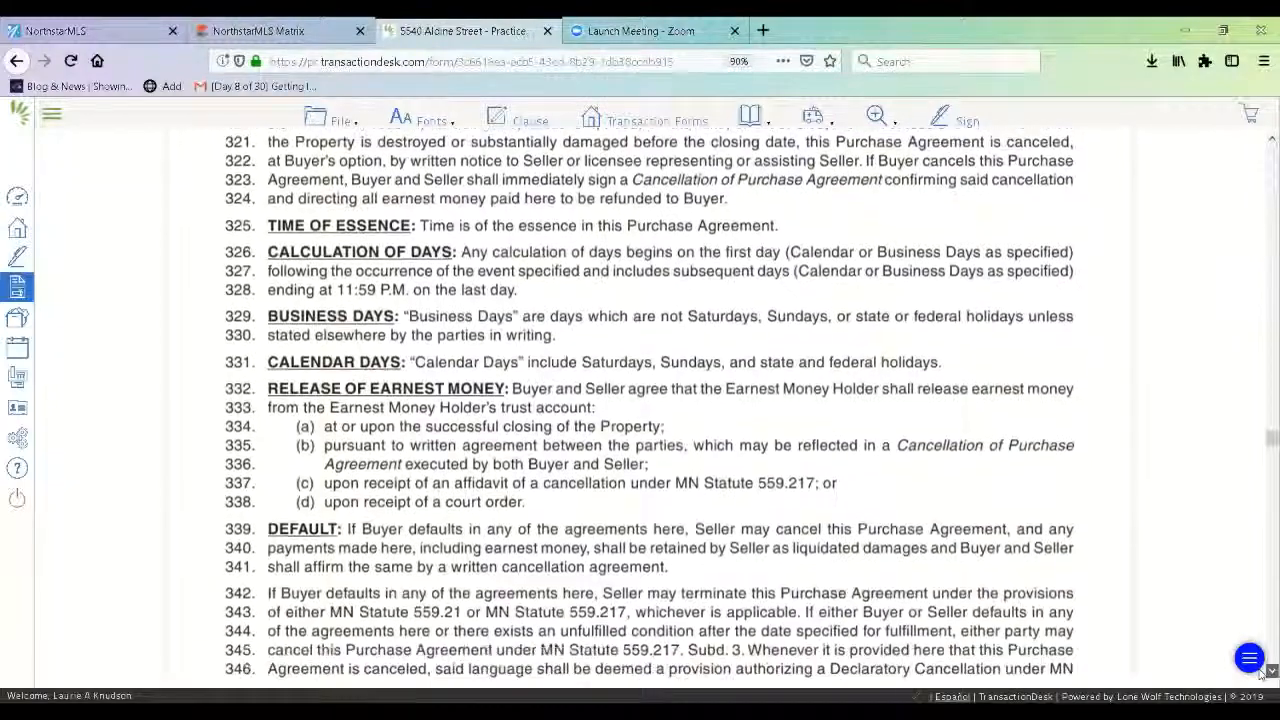
scroll(1262, 676, "down", 2)
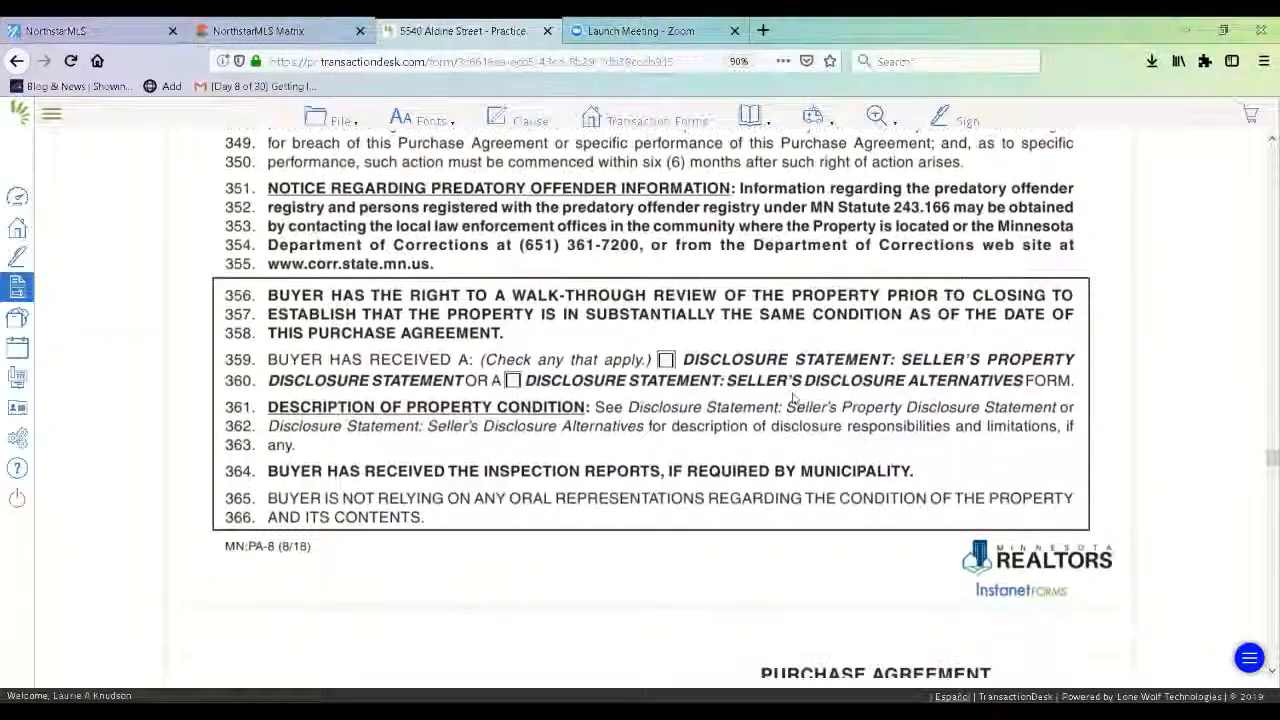
left_click(666, 360)
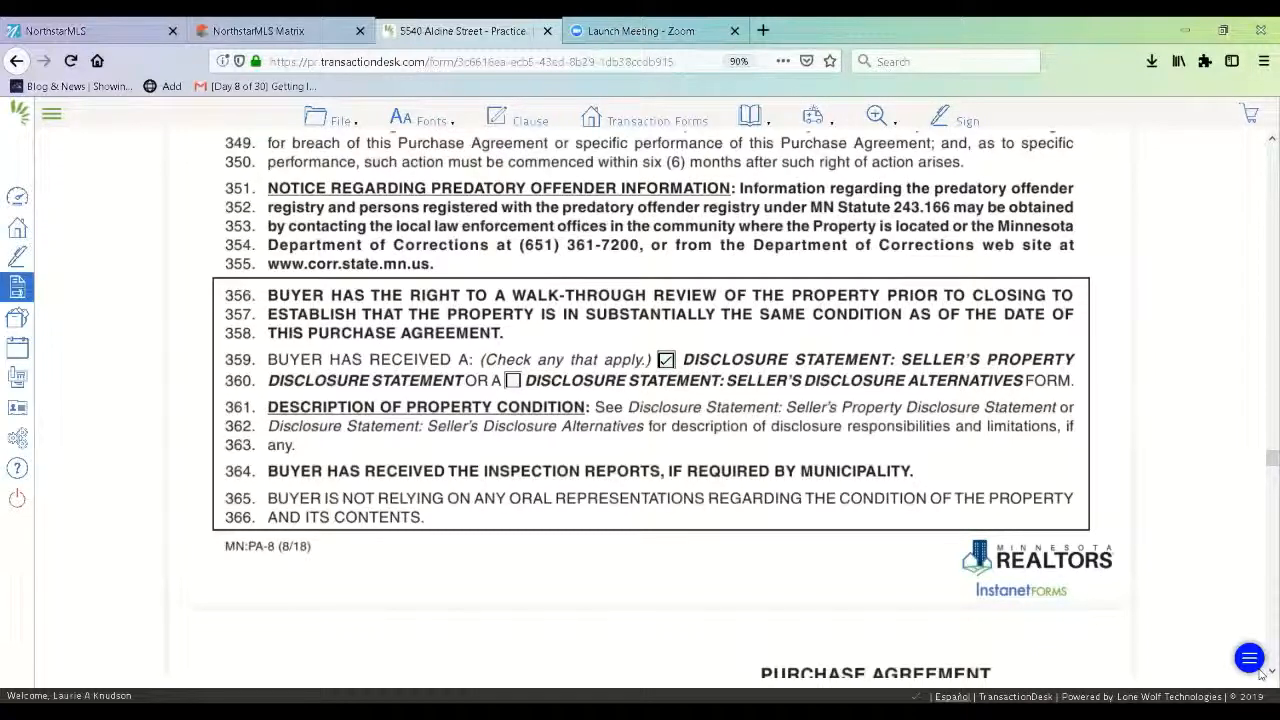
Confirm city sewer and city water connections and no known subsurface sewage system.
scroll(1262, 676, "down", 5)
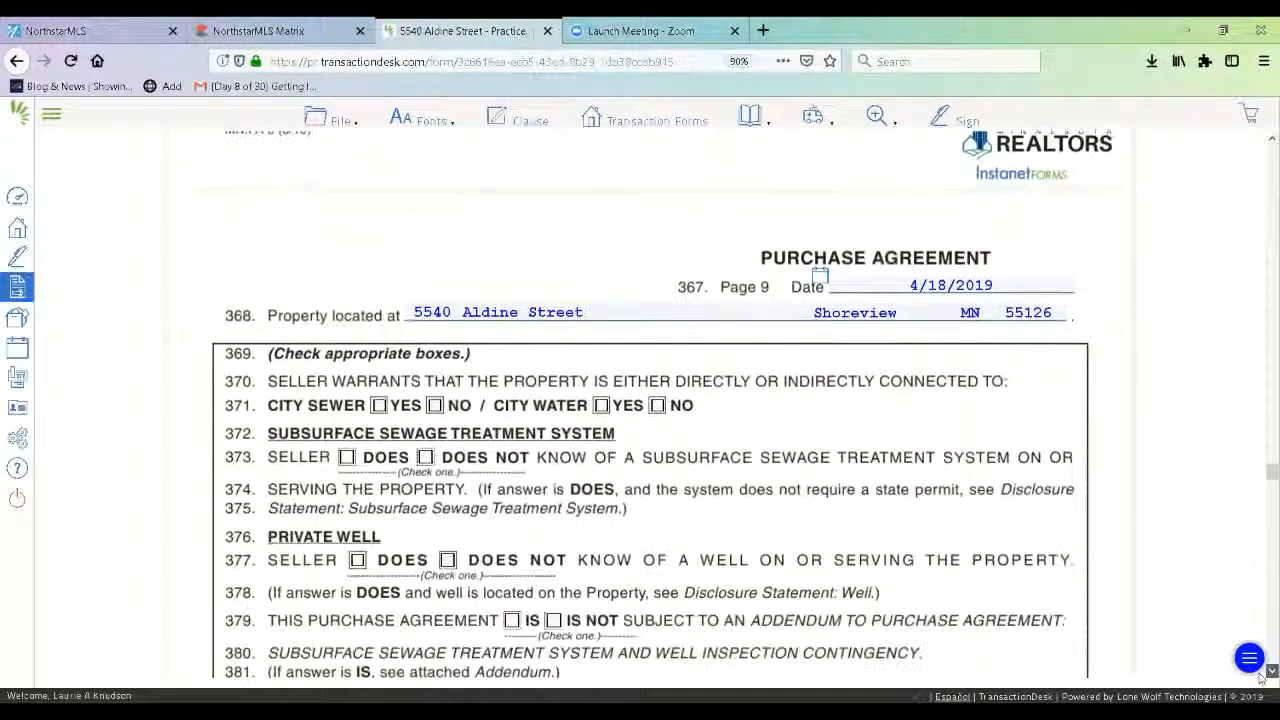
left_click(379, 316)
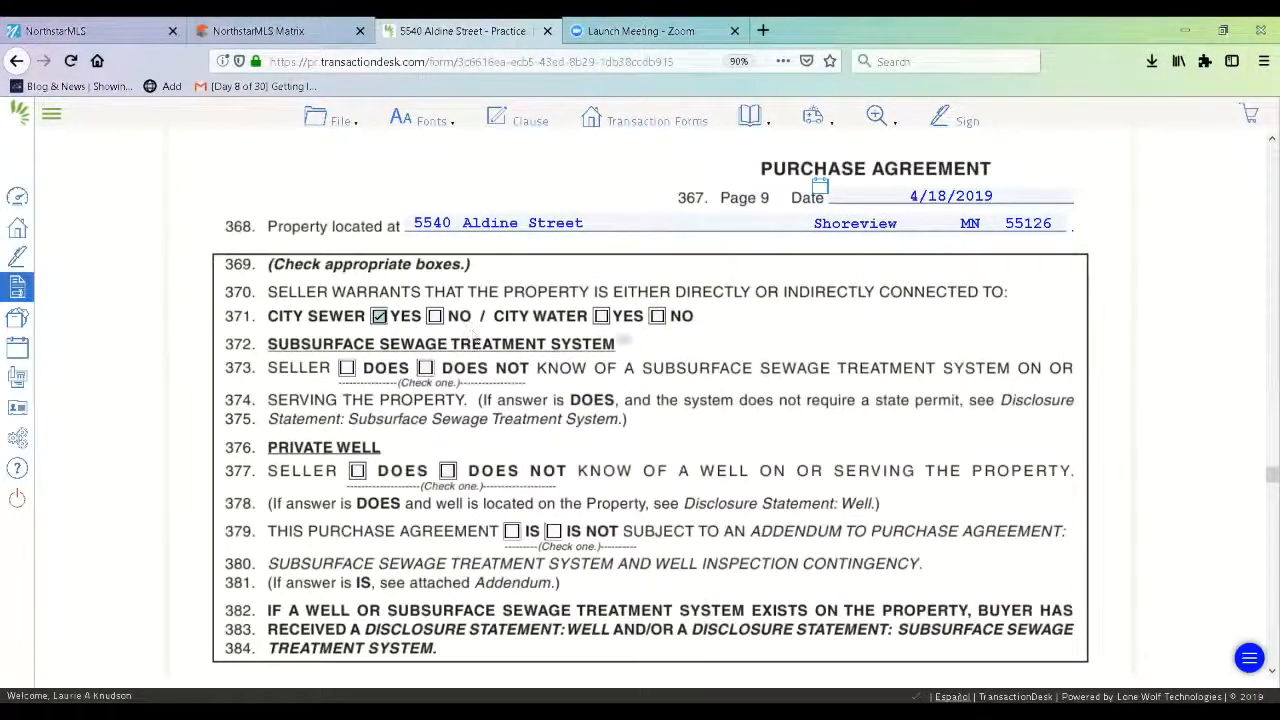
left_click(601, 317)
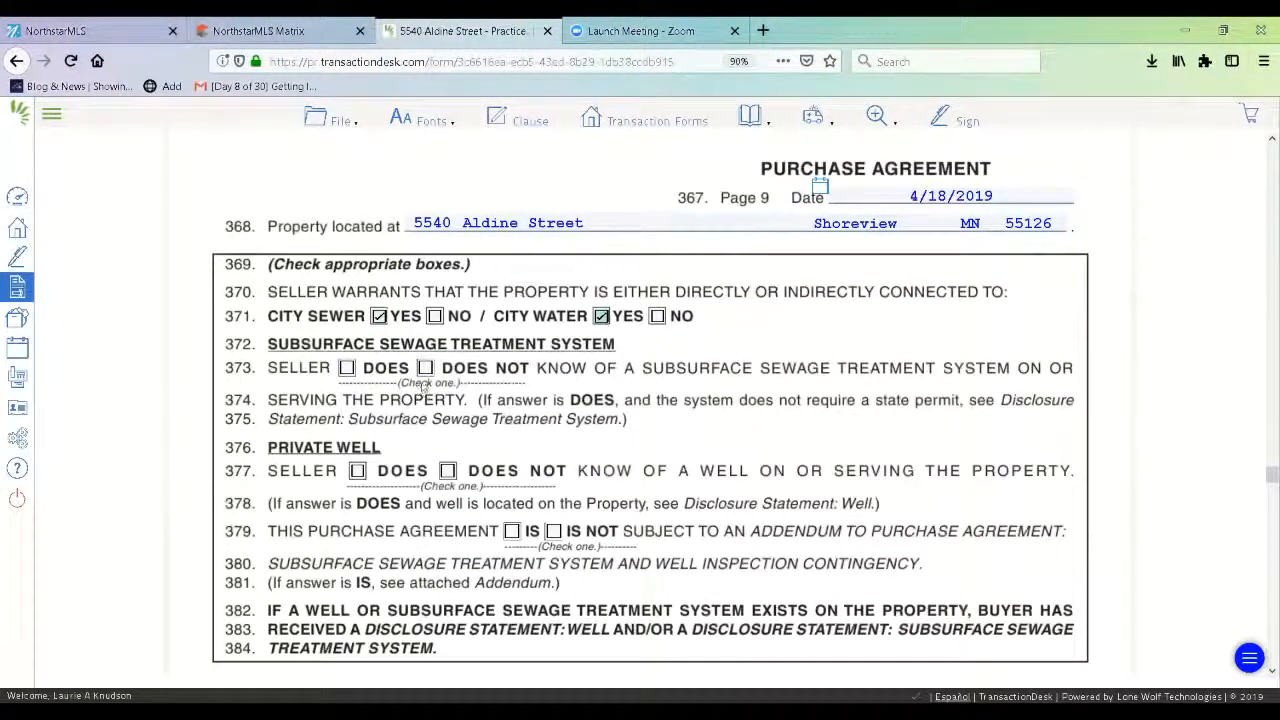
left_click(424, 369)
State Seller knows of no well and the agreement IS NOT subject to the sewage/well addendum.
left_click(448, 471)
left_click(553, 532)
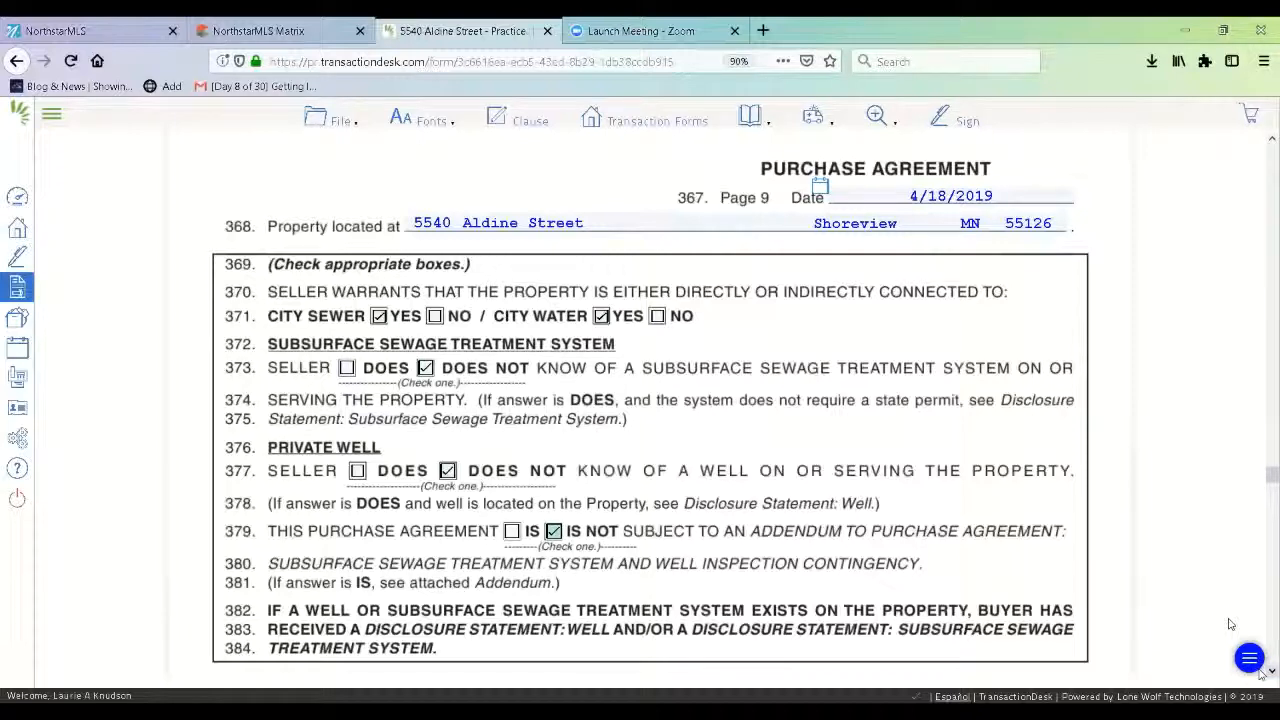
scroll(1262, 676, "down", 5)
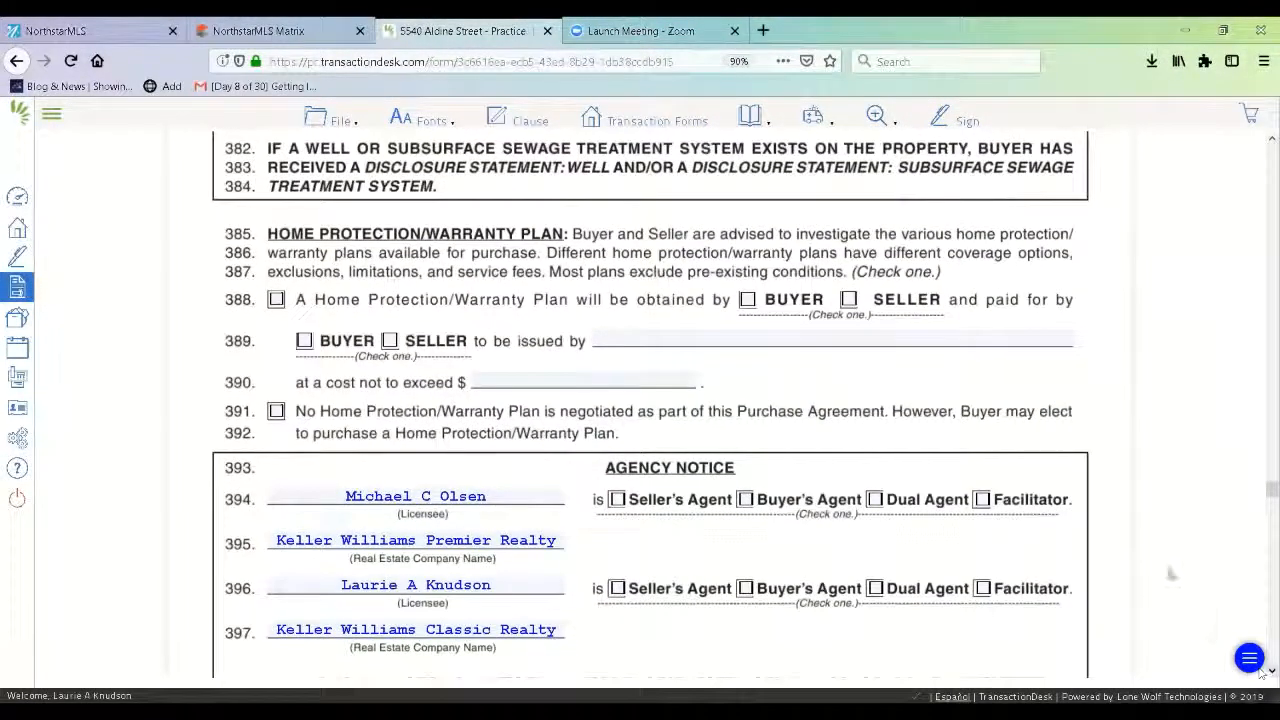
Decline a home warranty plan and mark the second licensee as Buyer's Agent.
left_click(275, 411)
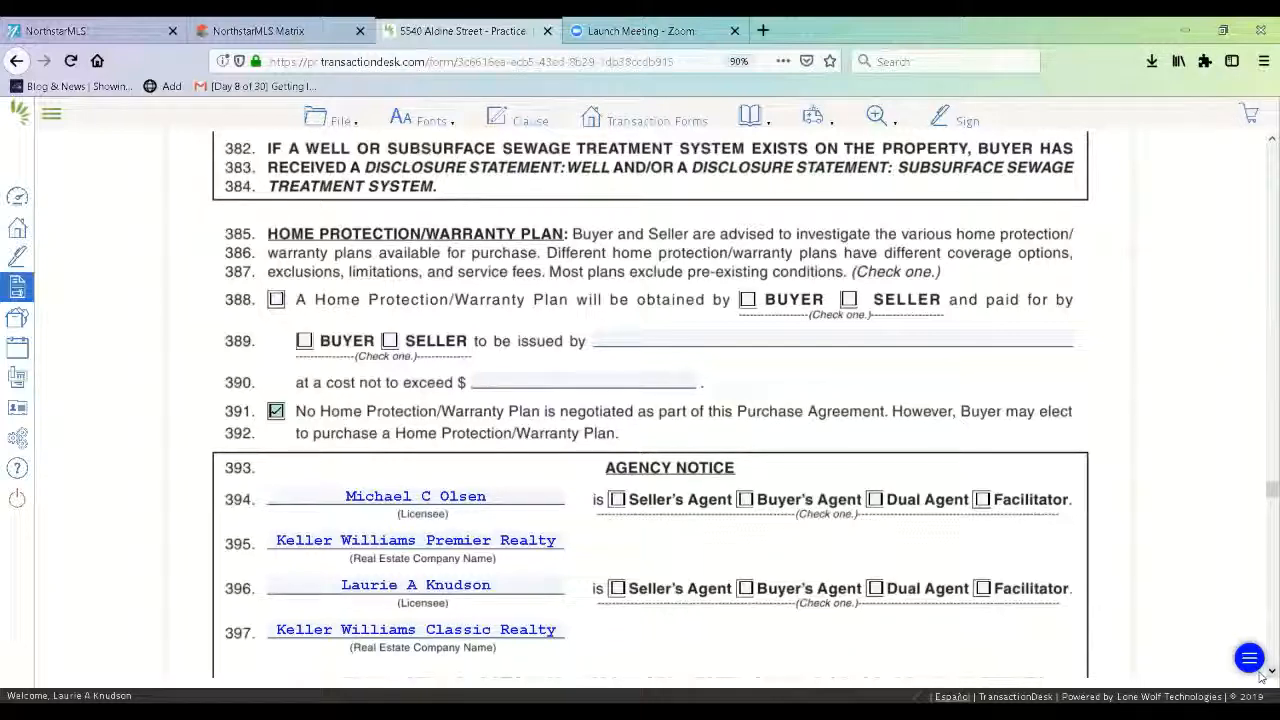
scroll(1262, 677, "down", 2)
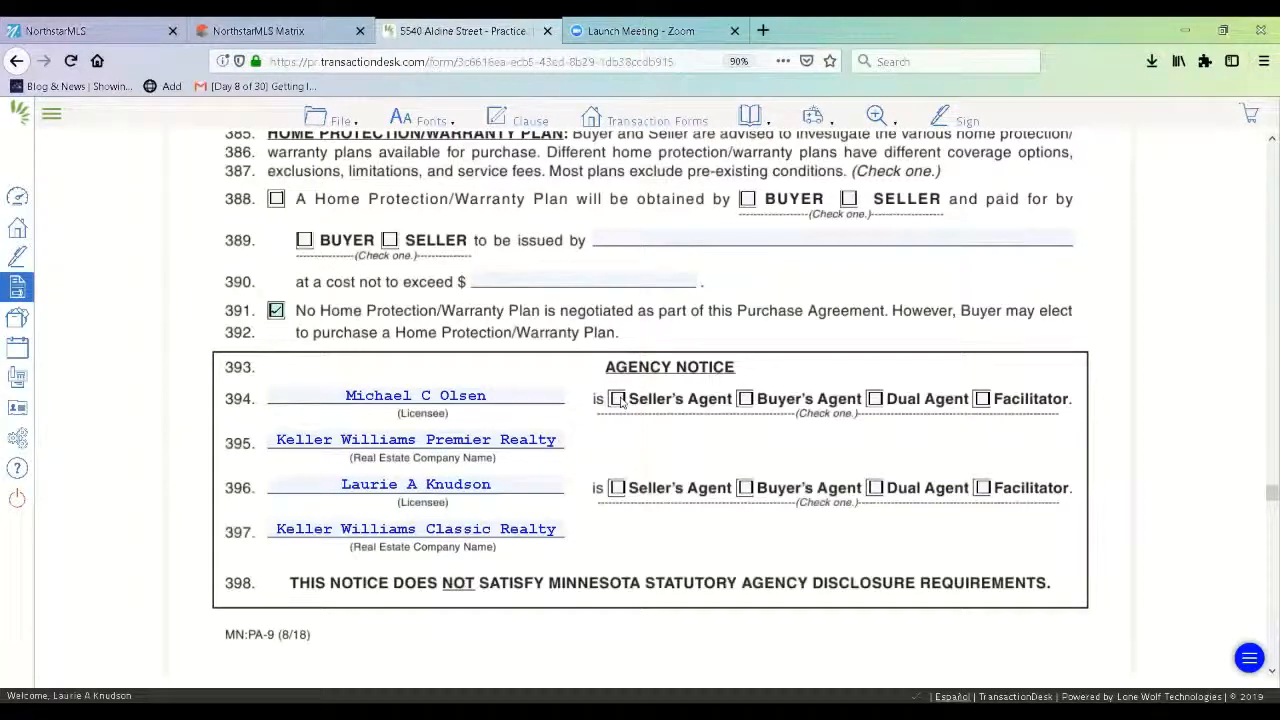
left_click(746, 489)
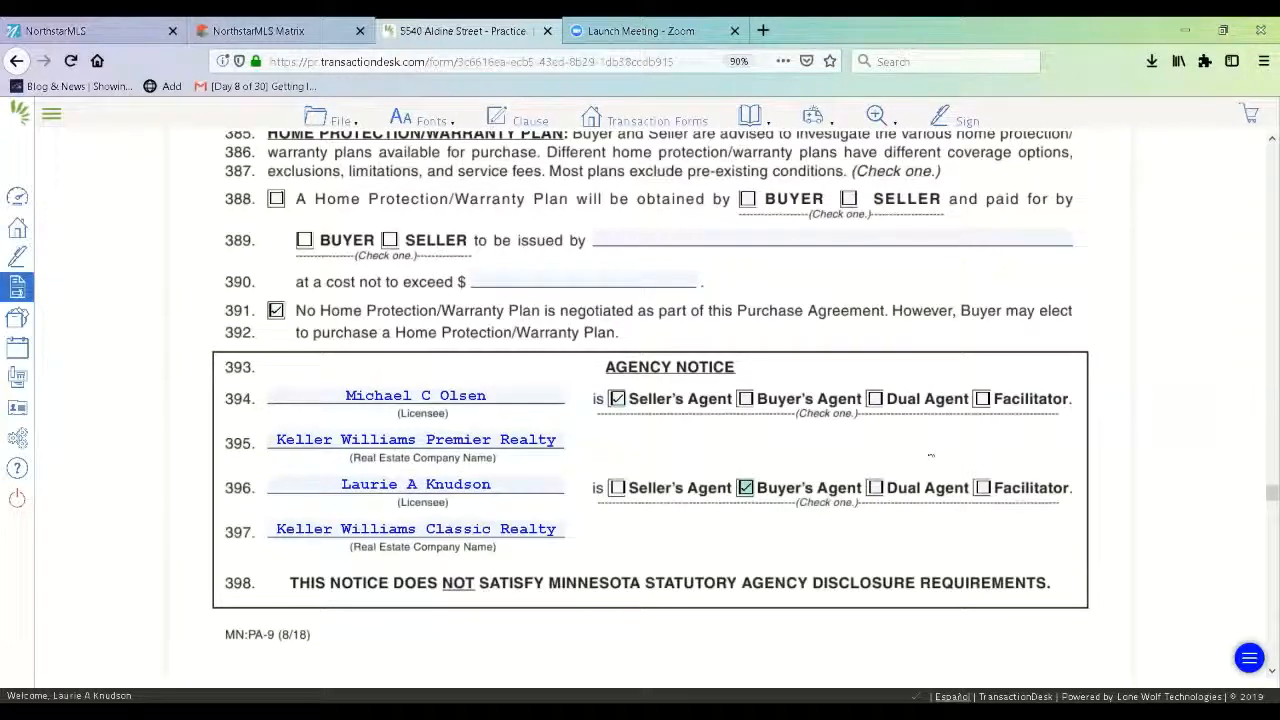
scroll(1262, 676, "down", 5)
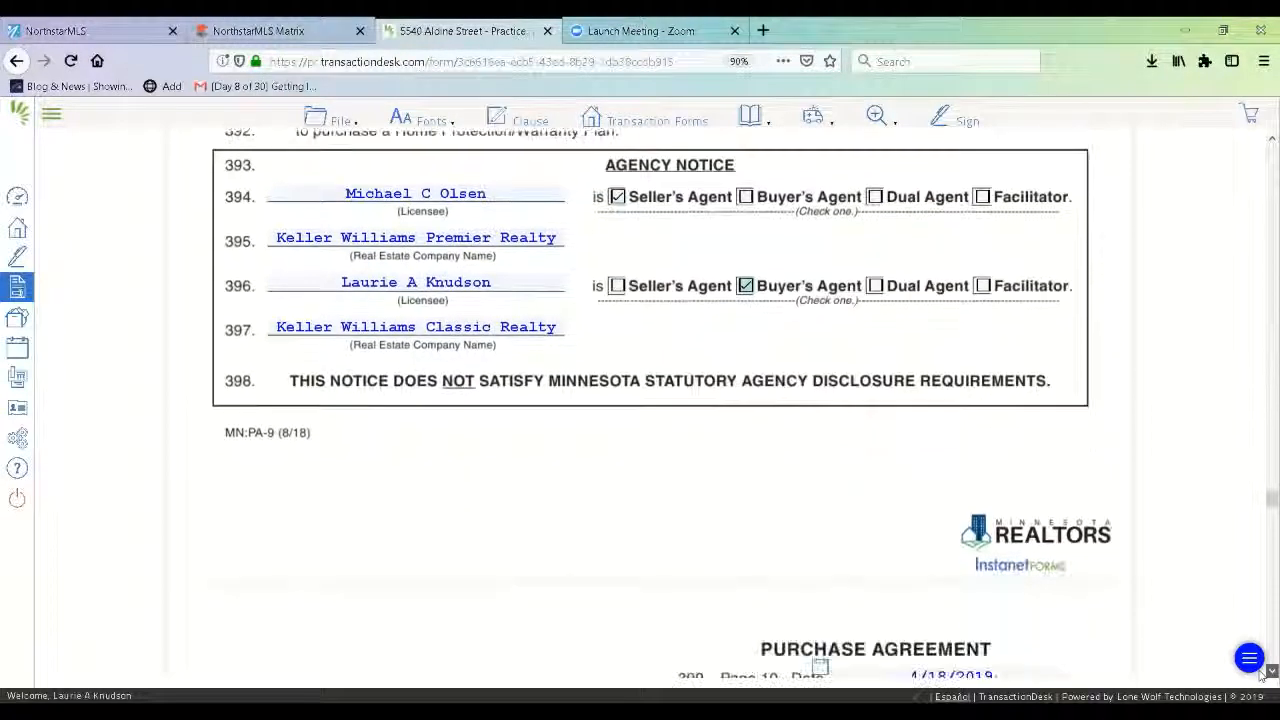
scroll(1262, 676, "down", 6)
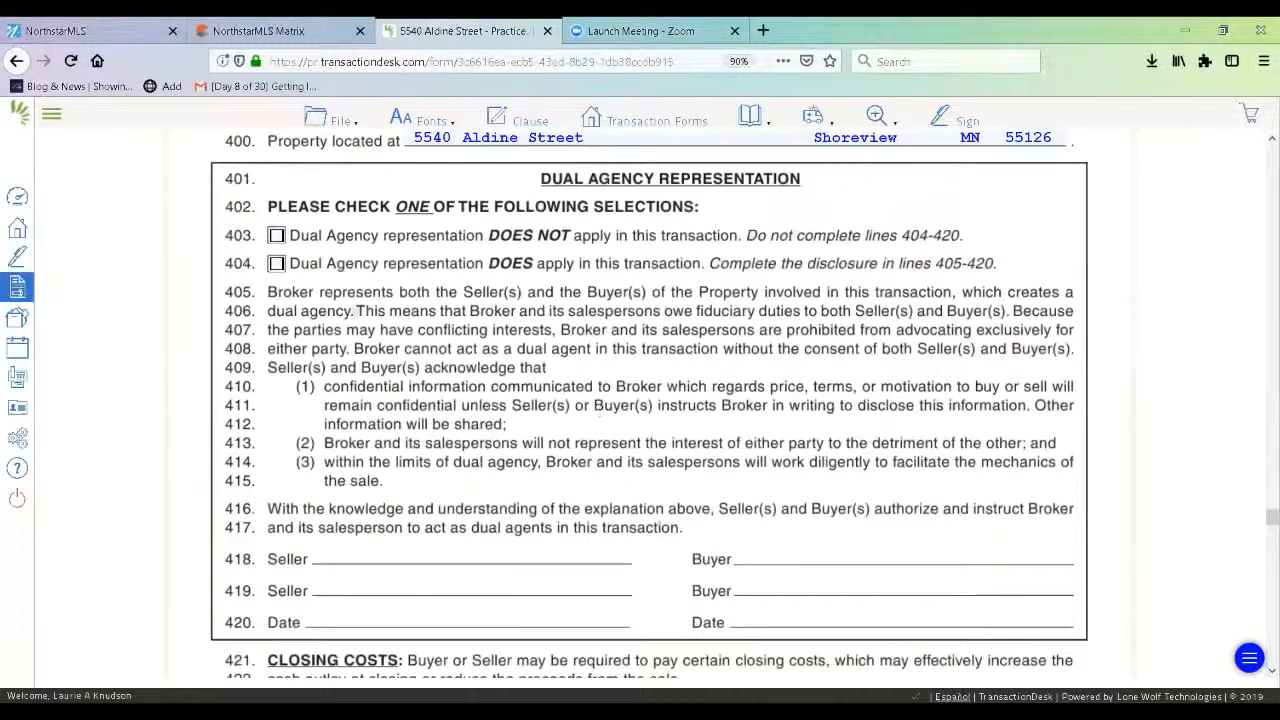
Mark dual agency as not applicable and move down to the Addenda section on page 12.
left_click(276, 235)
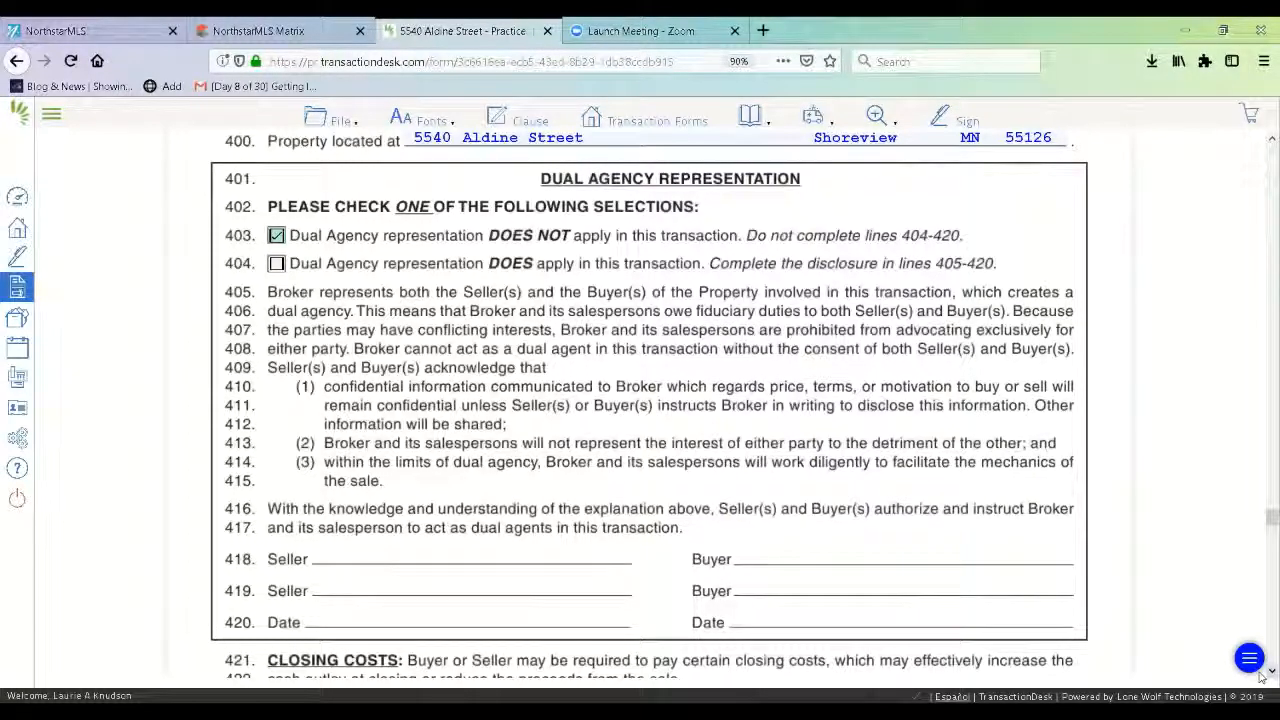
scroll(1262, 677, "down", 10)
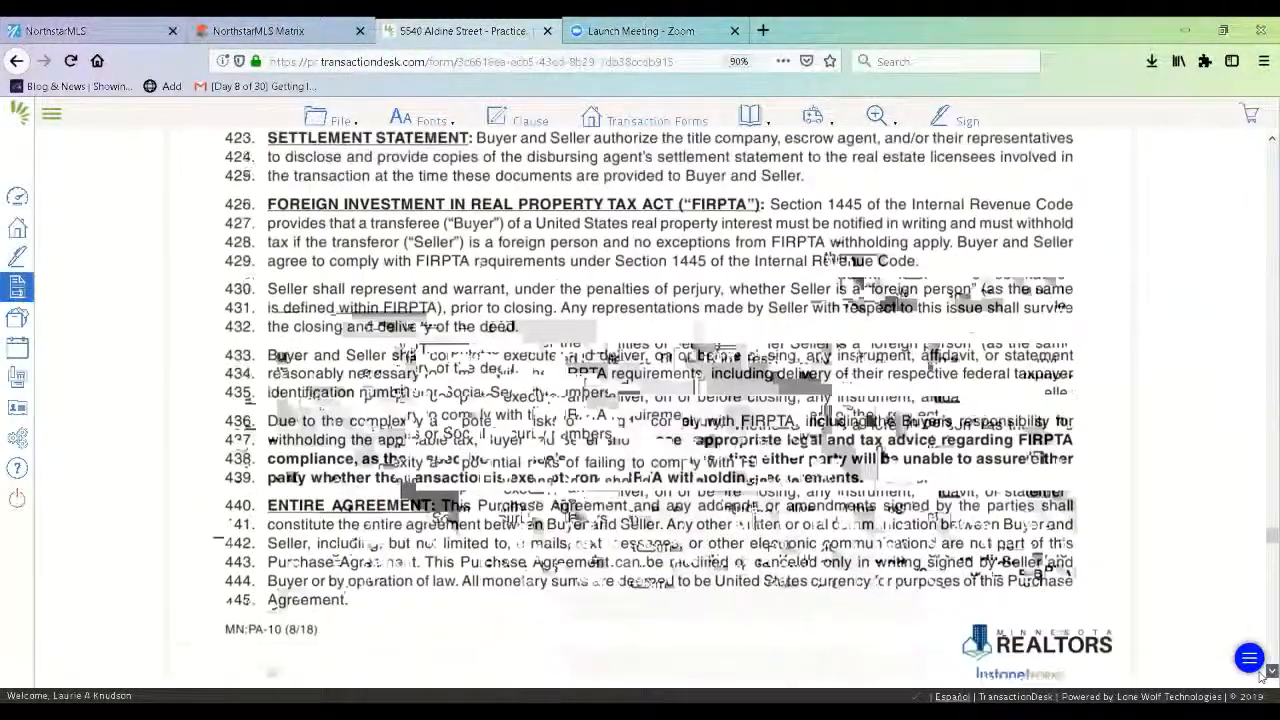
scroll(1262, 677, "down", 10)
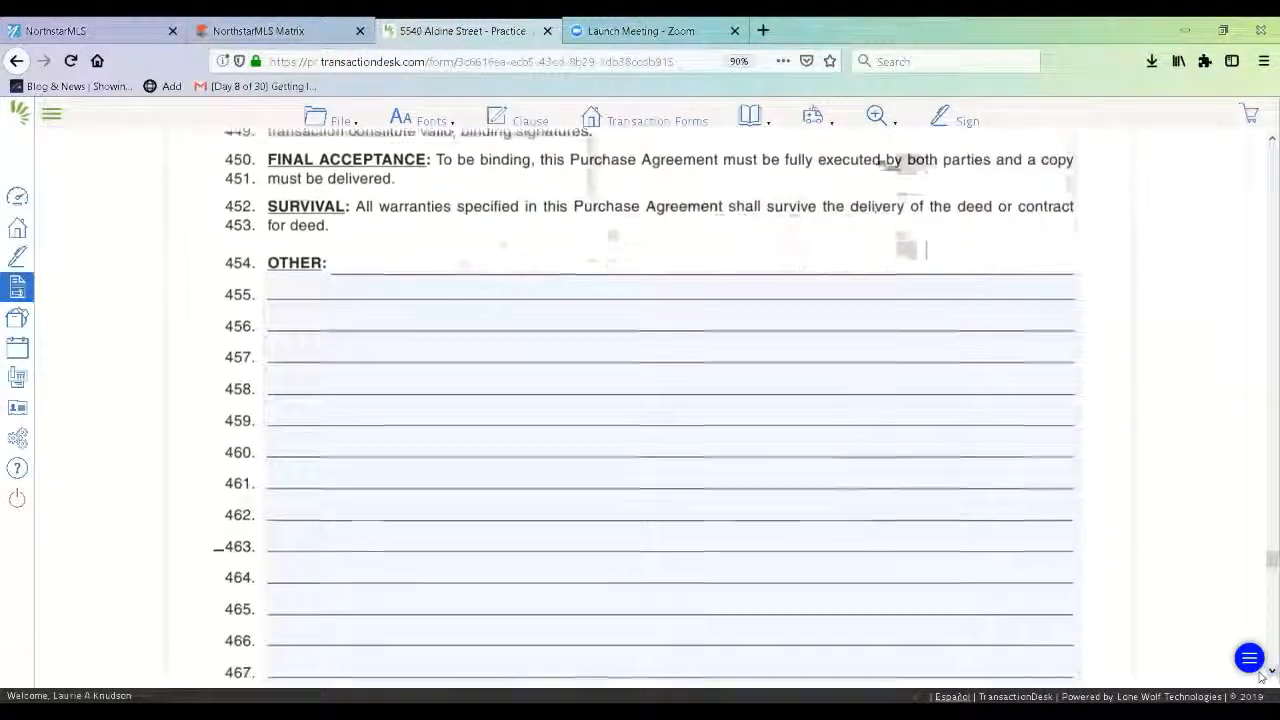
scroll(1262, 677, "down", 10)
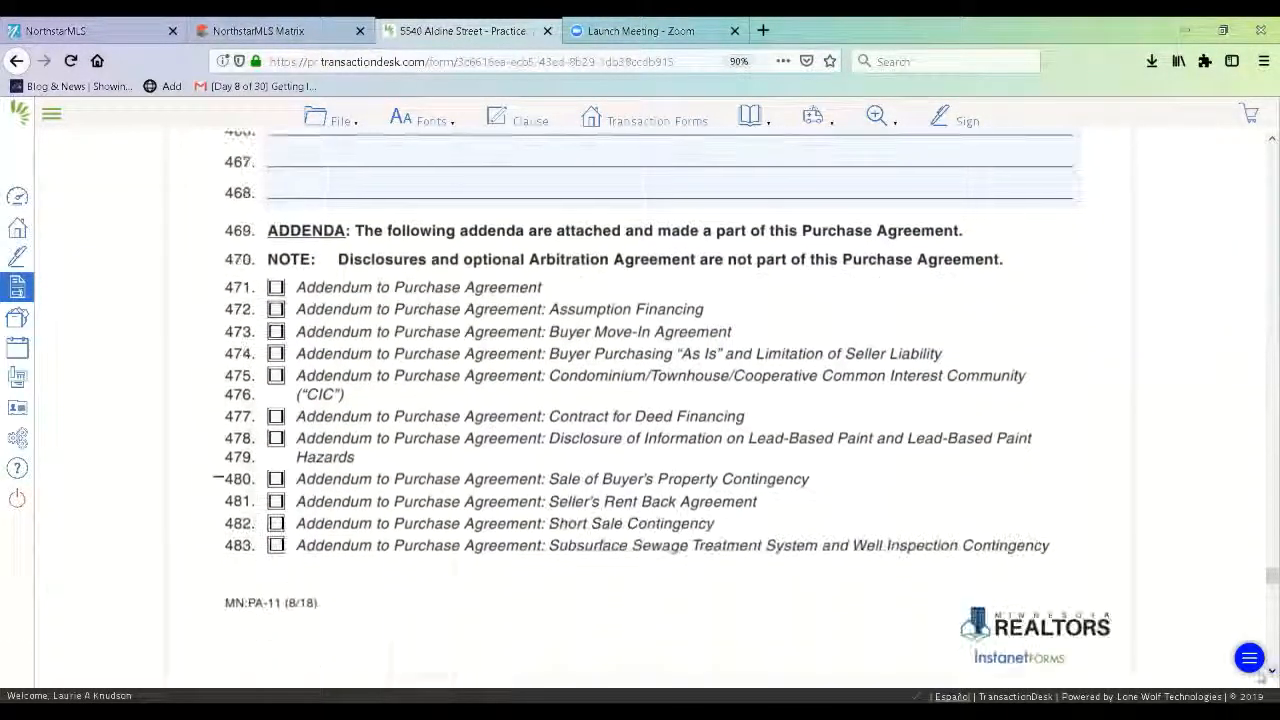
scroll(1262, 677, "down", 1)
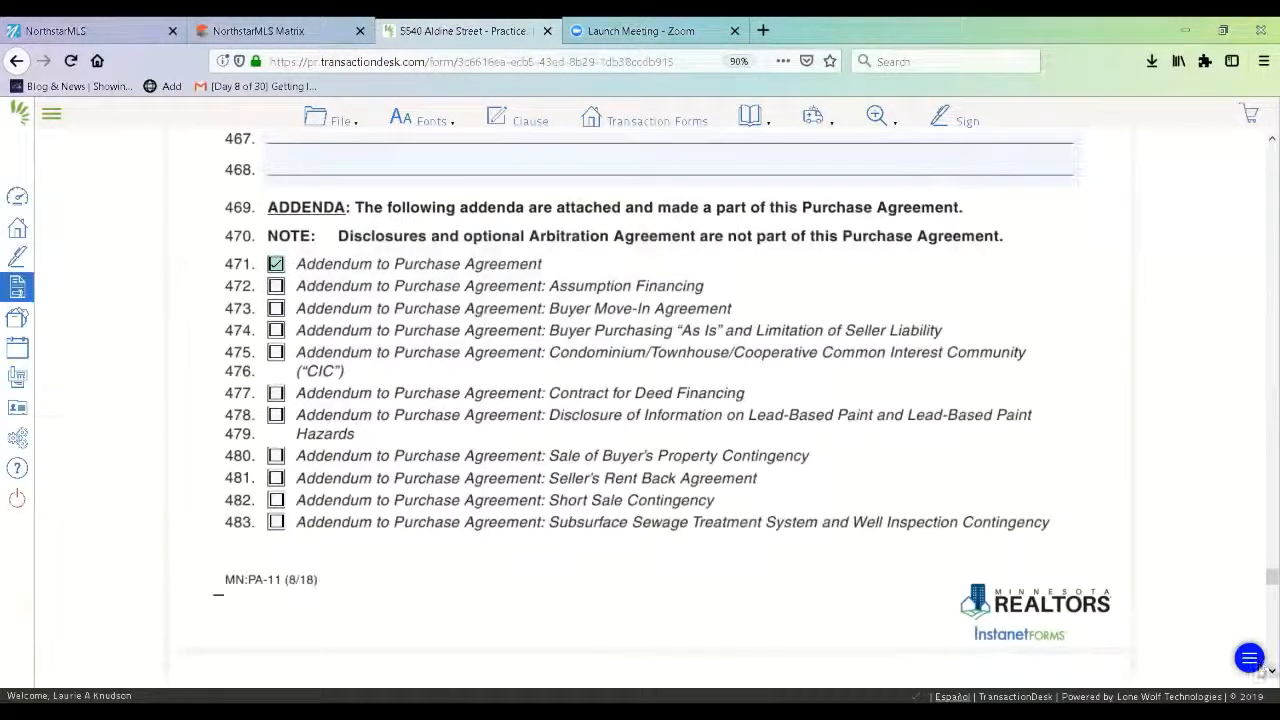
scroll(1262, 672, "down", 10)
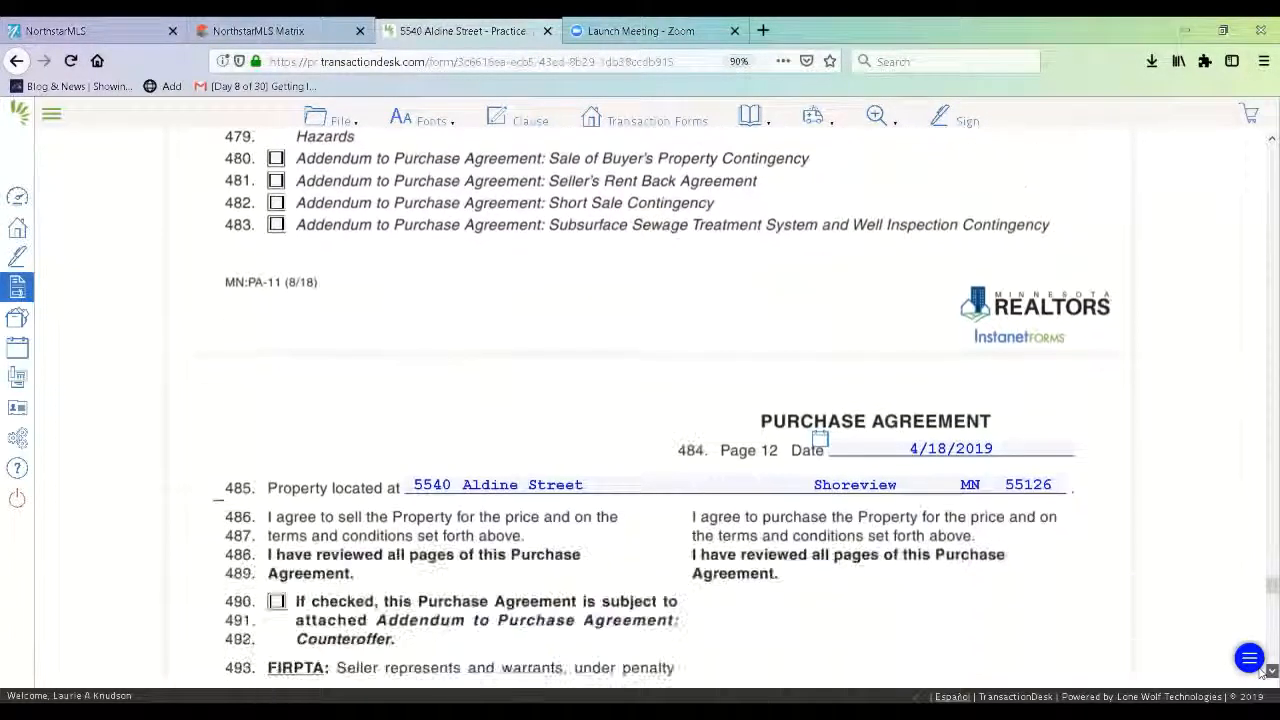
Mark in the FIRPTA section that the seller IS NOT a foreign person.
left_click(1270, 671)
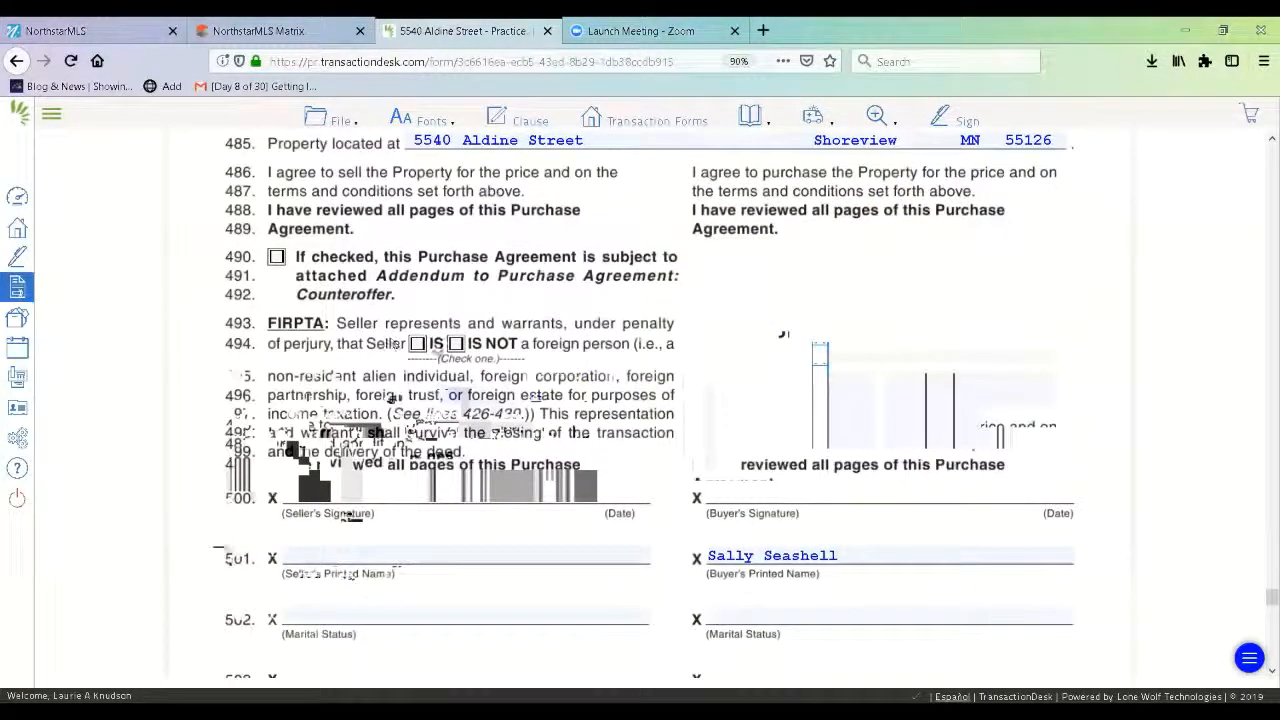
left_click(455, 344)
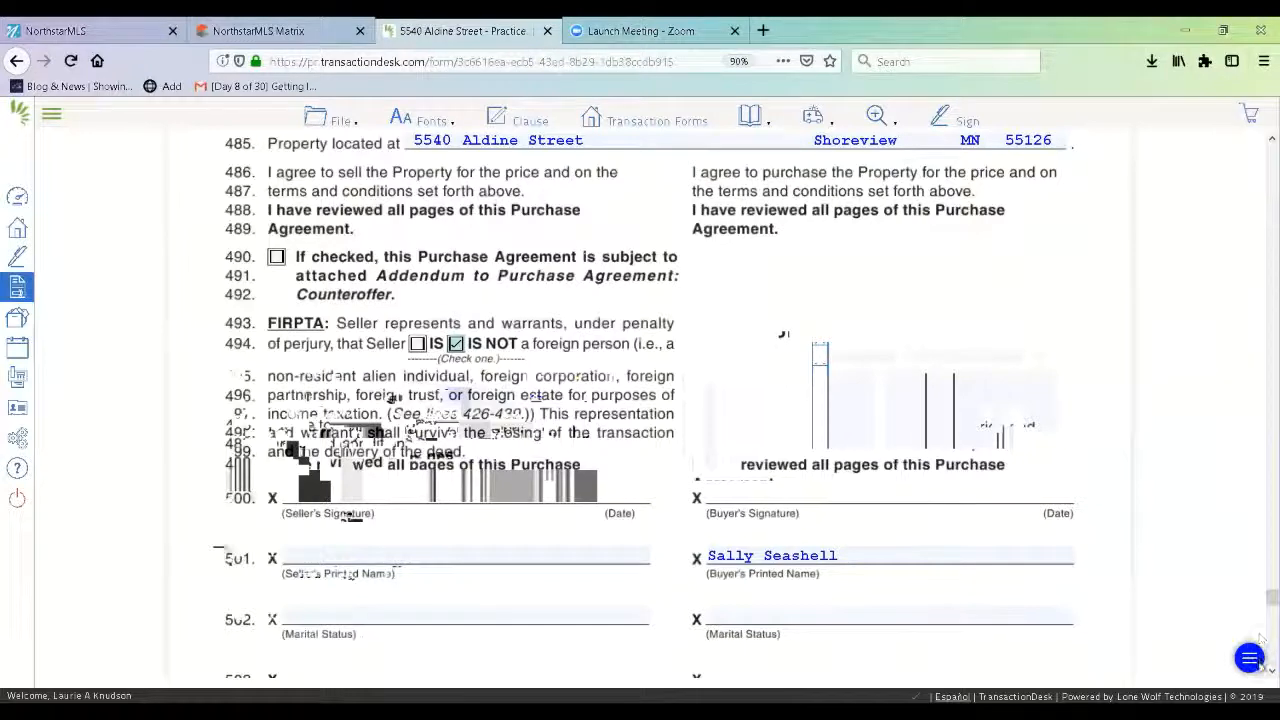
left_click(1270, 671)
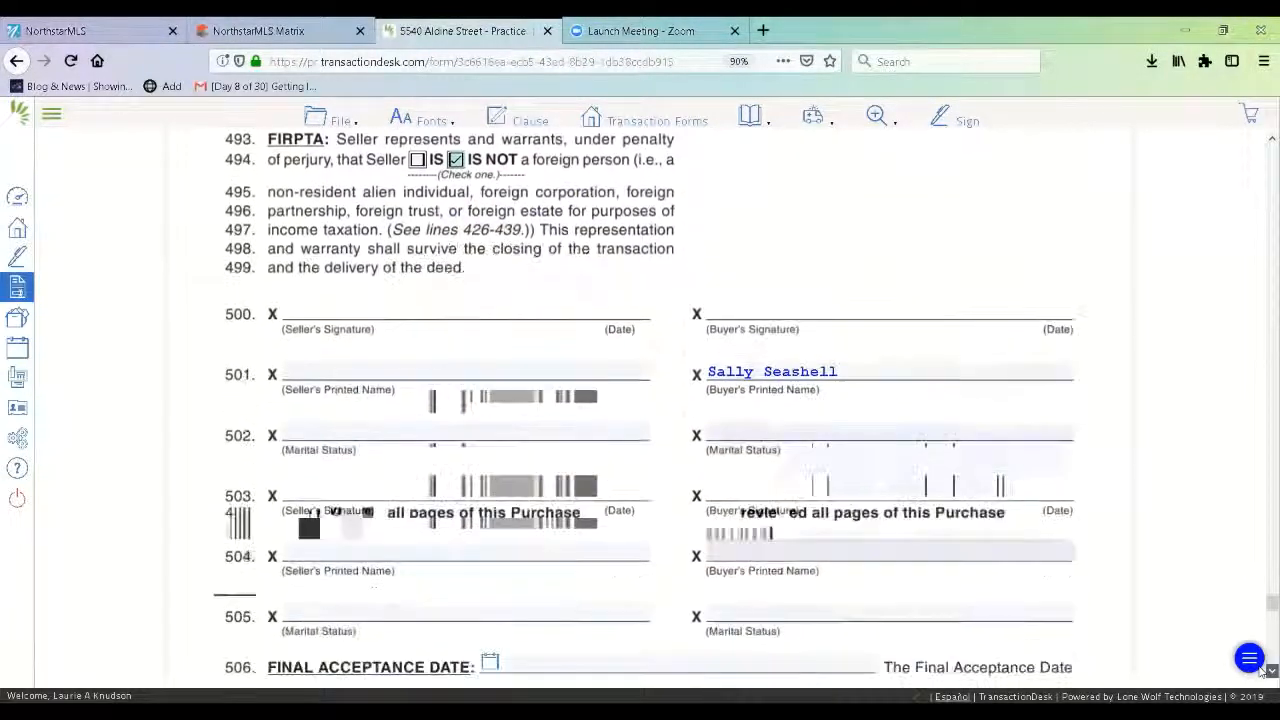
left_click(1270, 671)
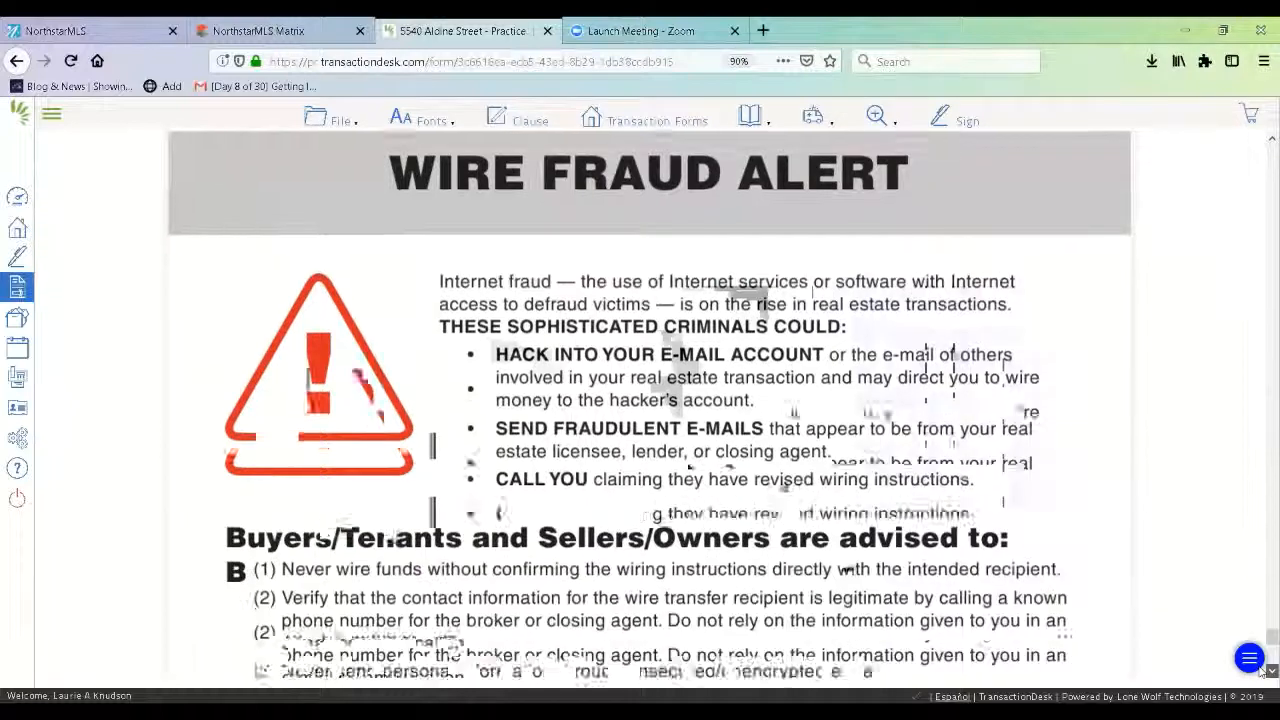
left_click(1270, 671)
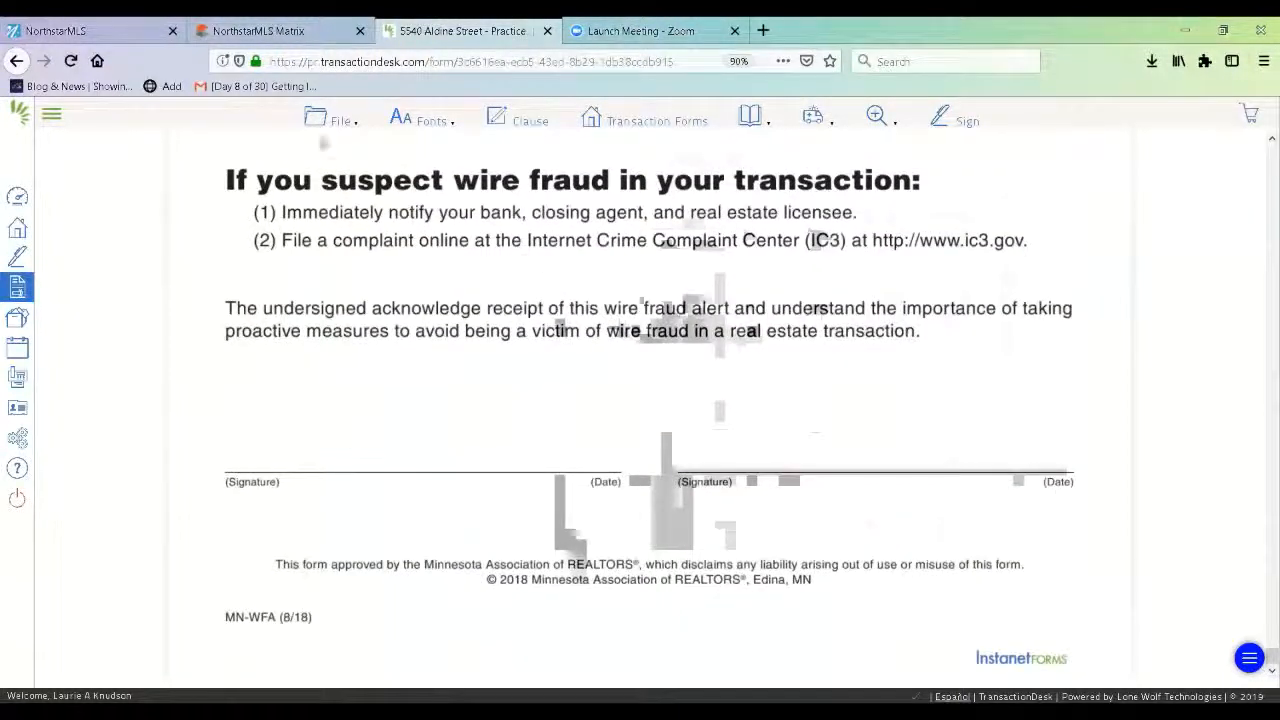
Save the Purchase Agreement and bring up the Transaction Forms list.
left_click(337, 120)
mouse_move(342, 240)
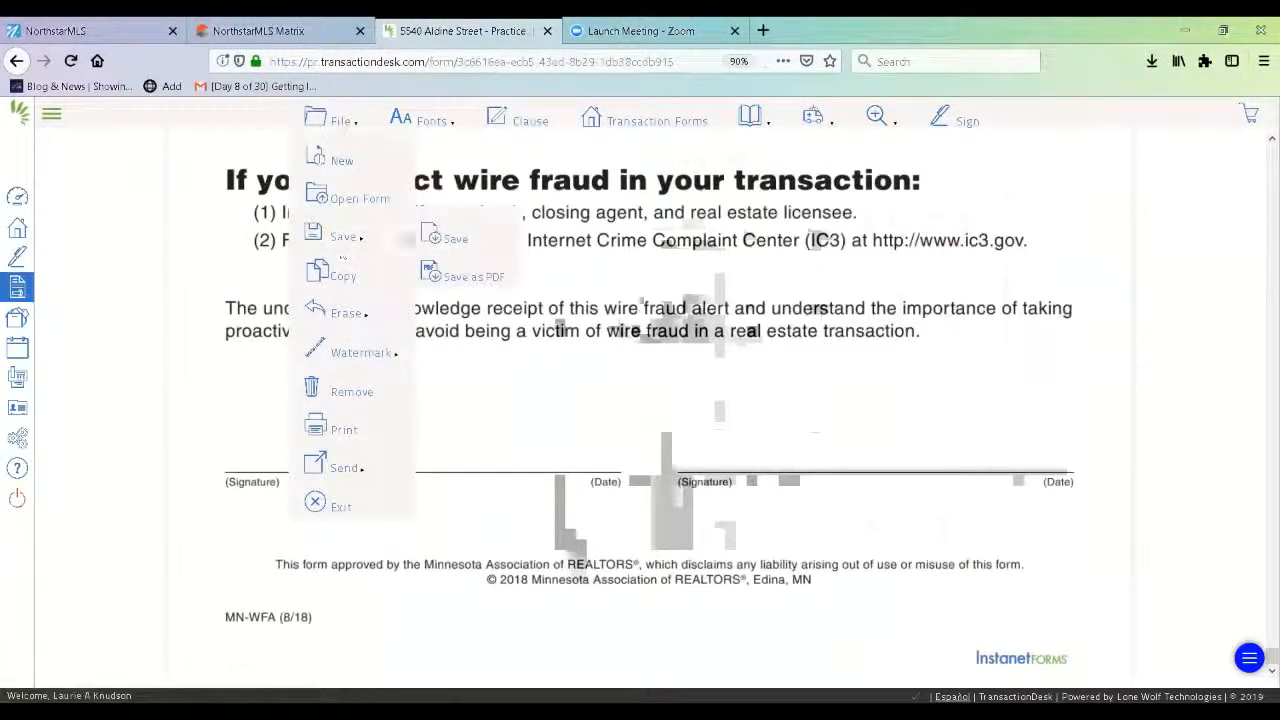
left_click(446, 240)
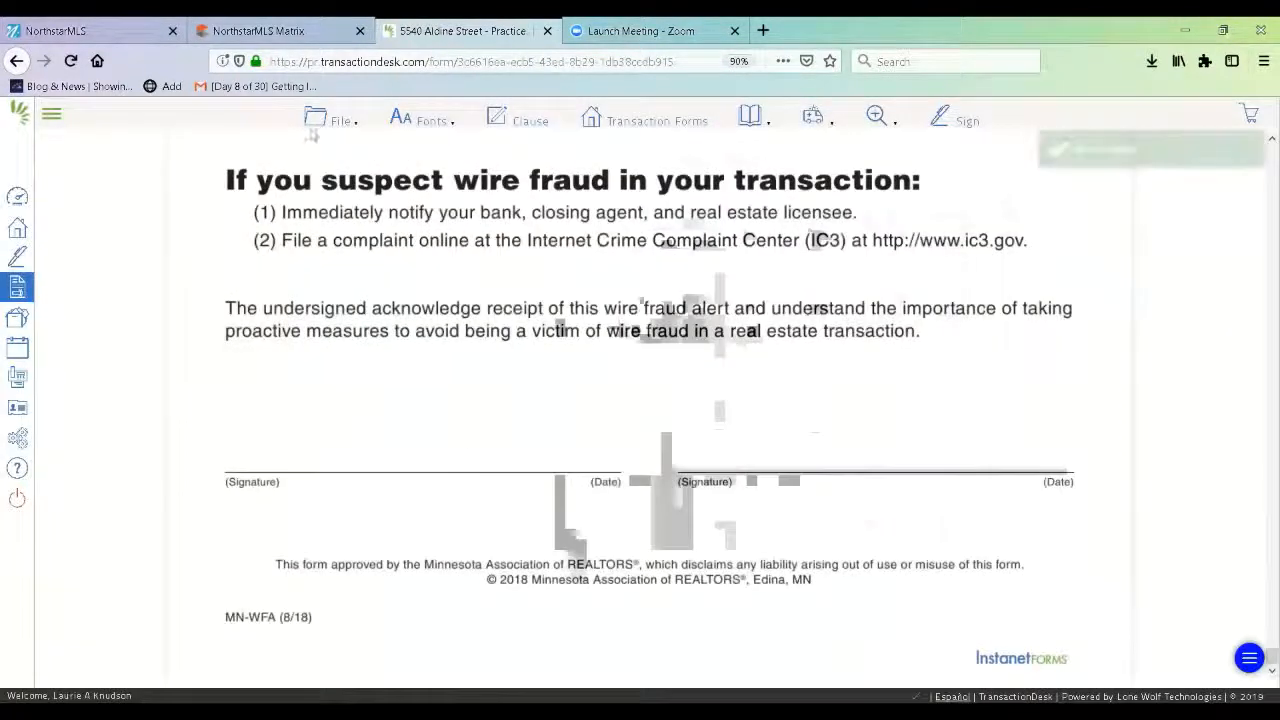
left_click(312, 130)
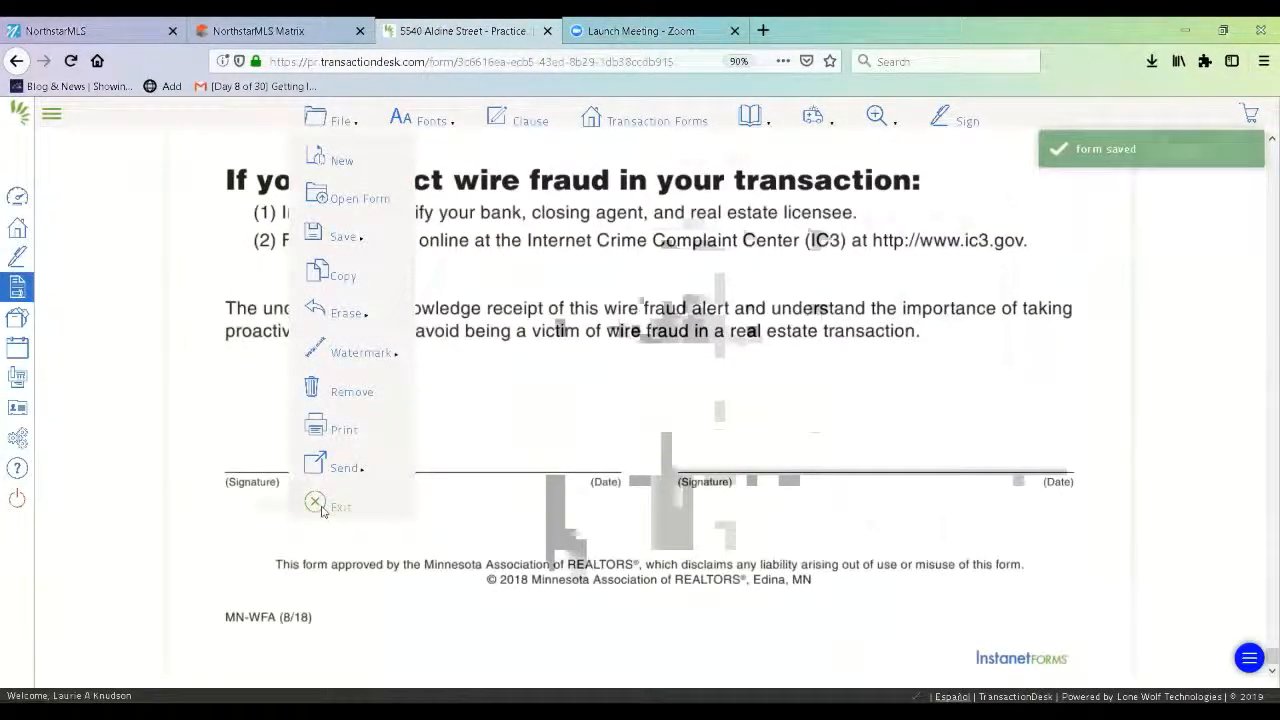
left_click(320, 122)
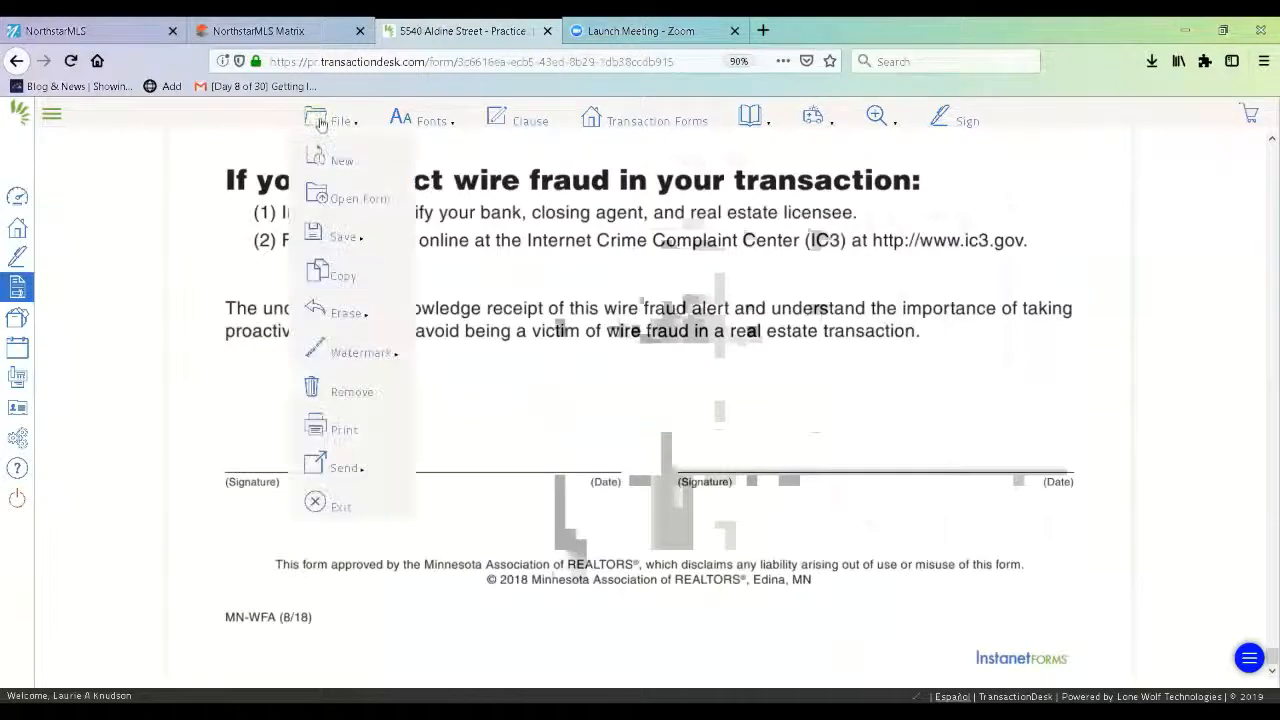
left_click(658, 122)
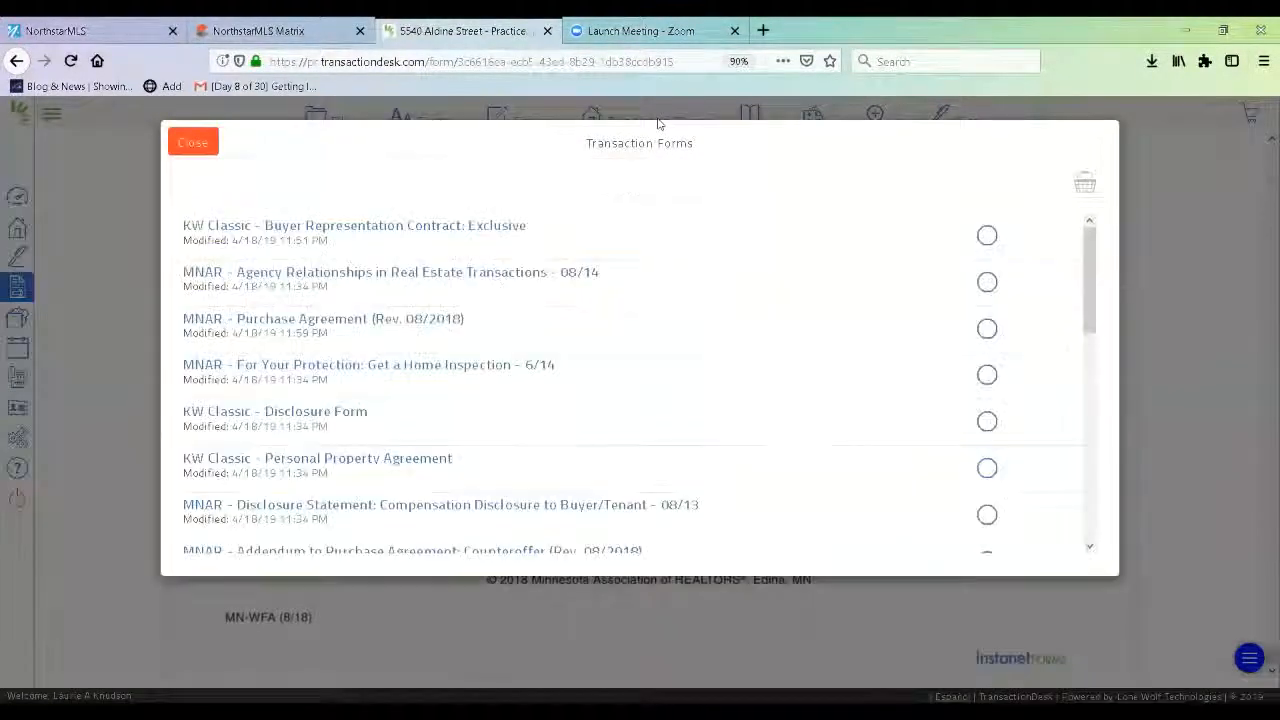
Open the Personal Property Agreement form.
left_click(380, 460)
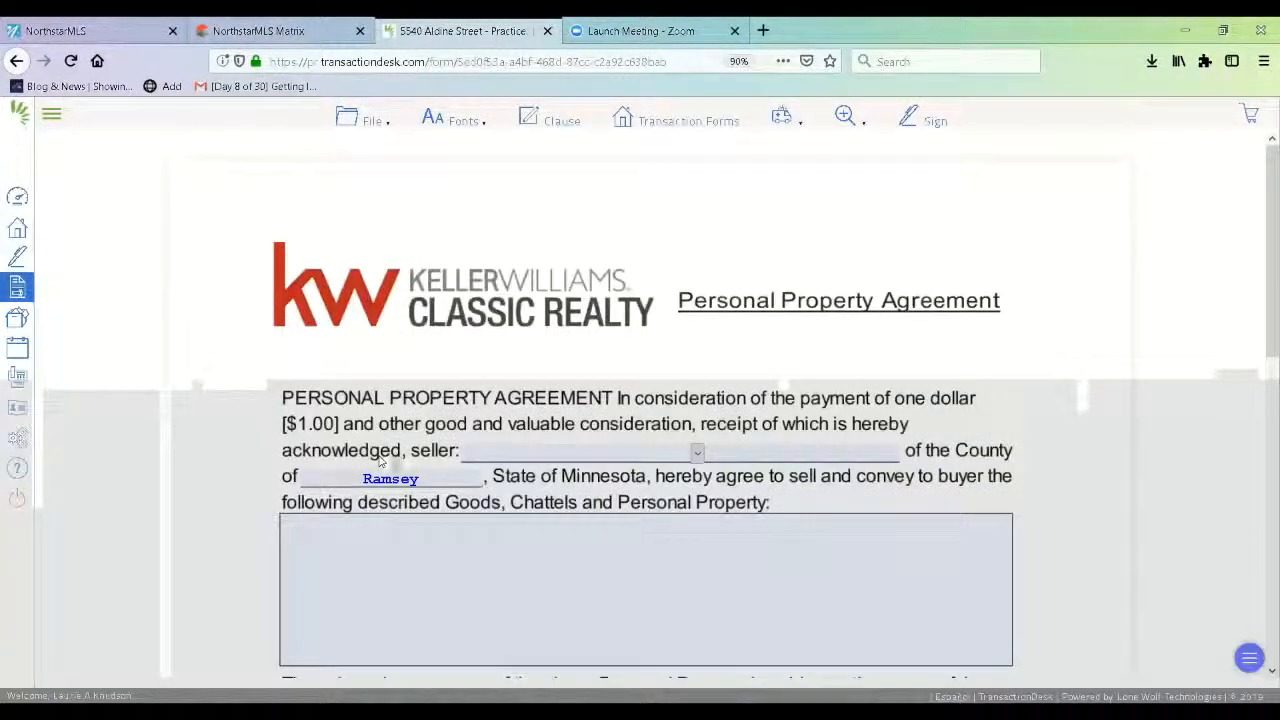
left_click(512, 455)
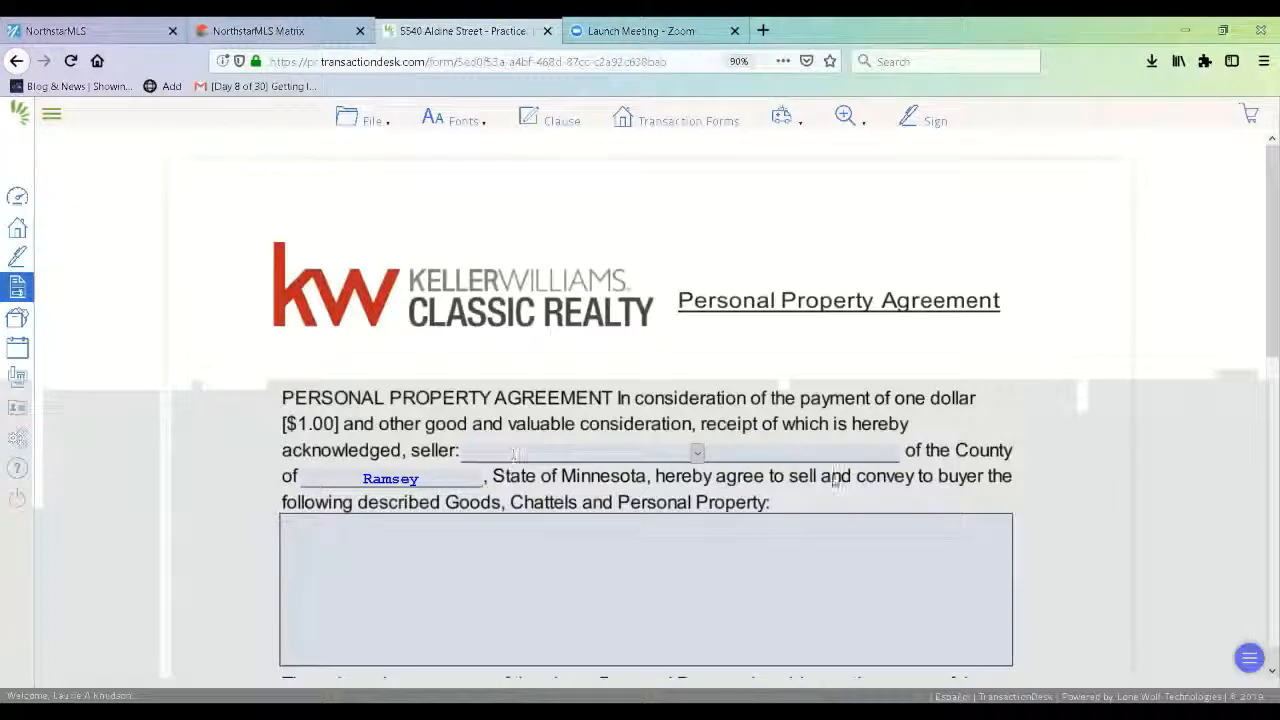
scroll(1262, 300, "down", 3)
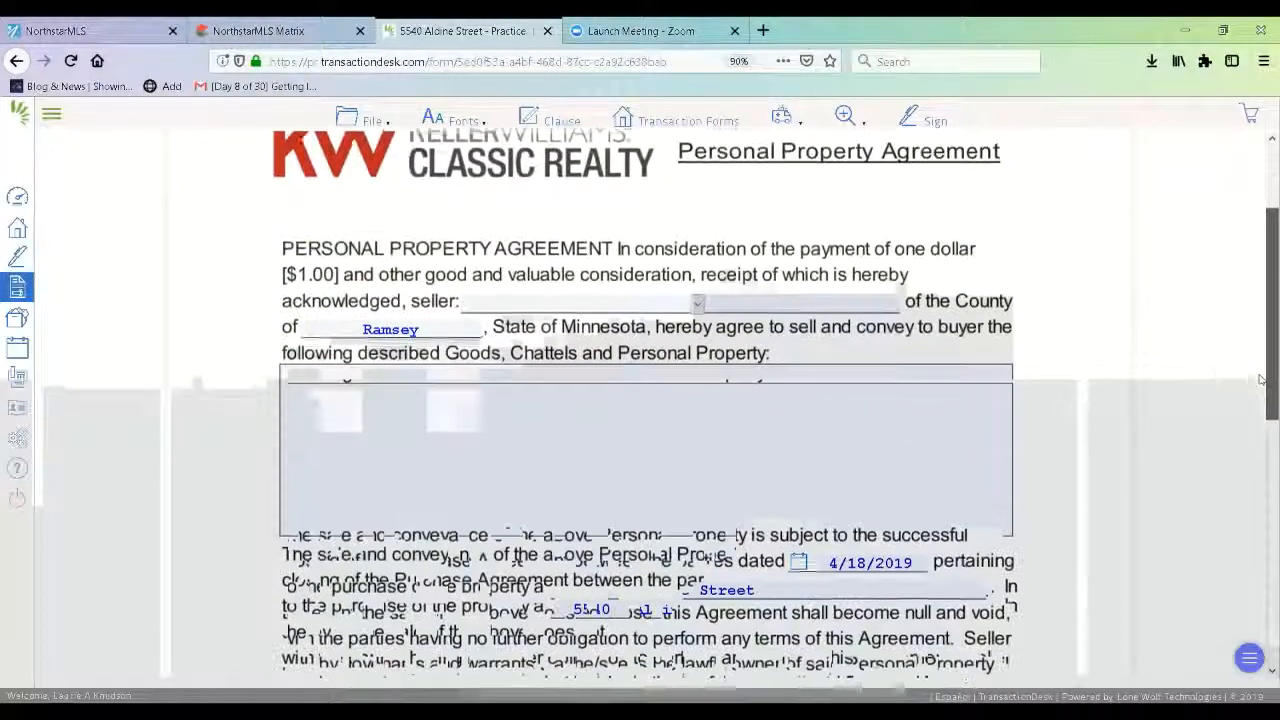
Insert the 'Standard inclusions of personal property' clause from Personal Clauses into the goods box.
left_click(655, 368)
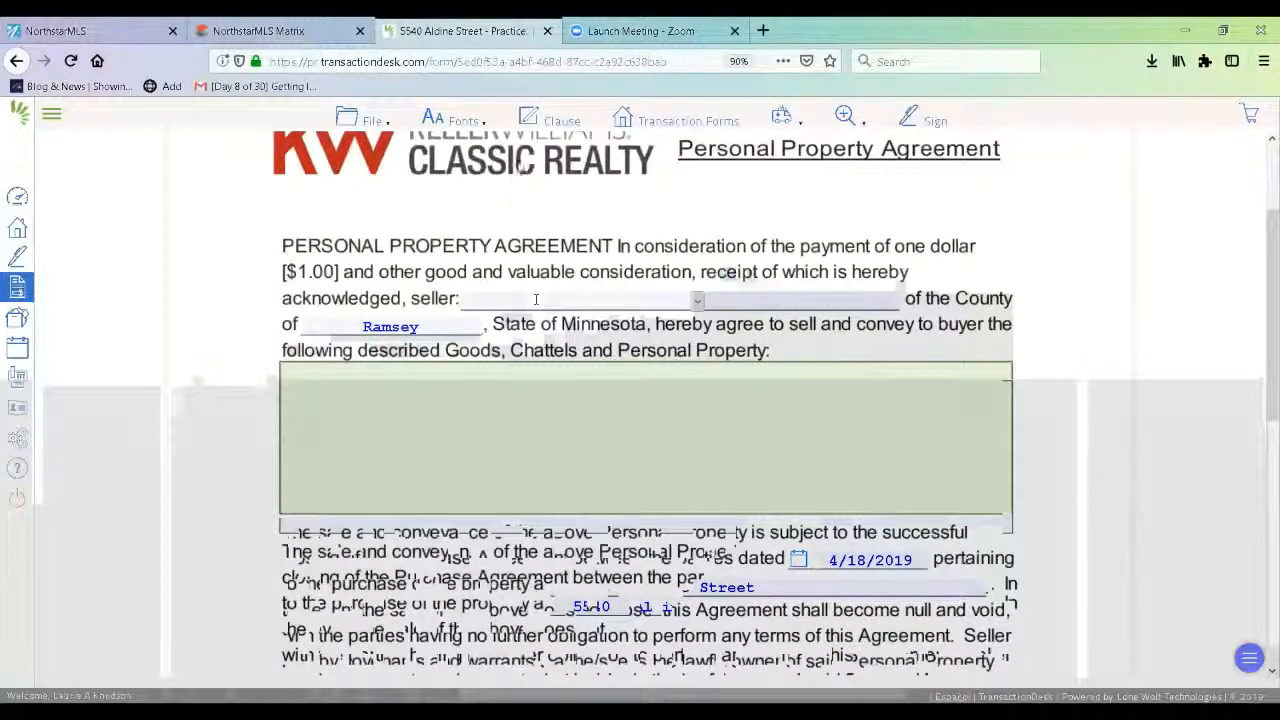
left_click(545, 122)
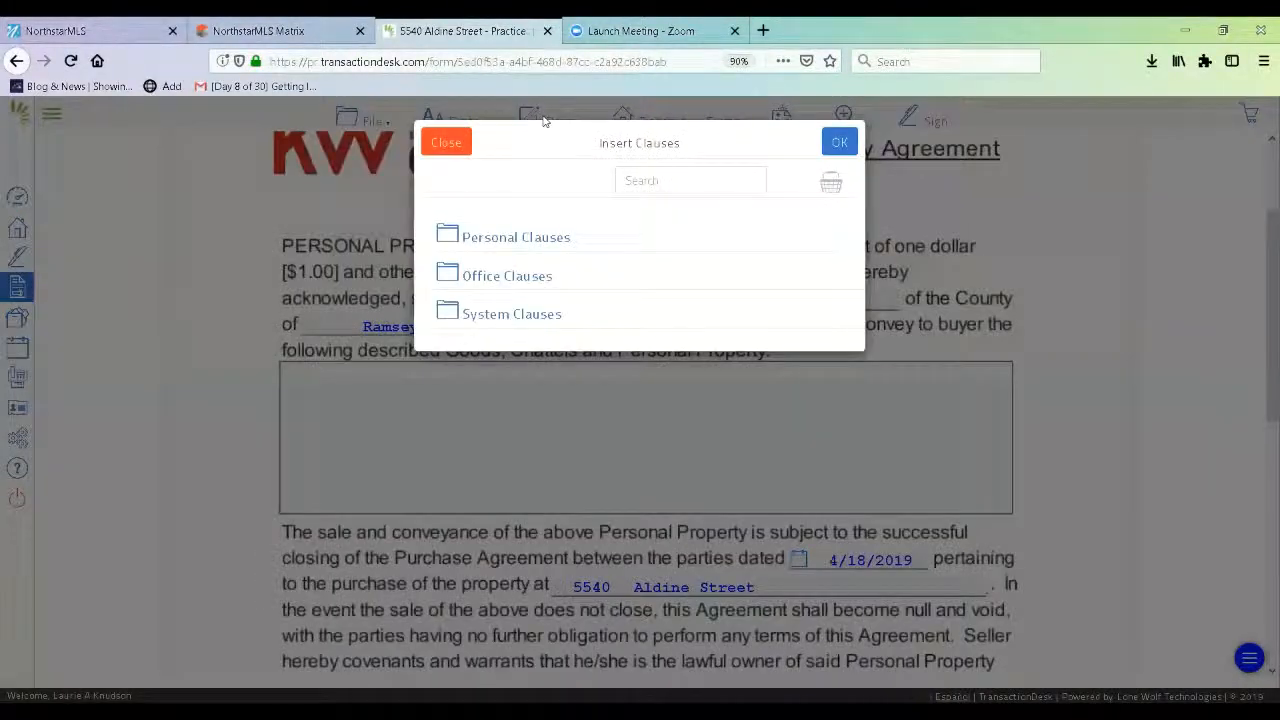
left_click(524, 241)
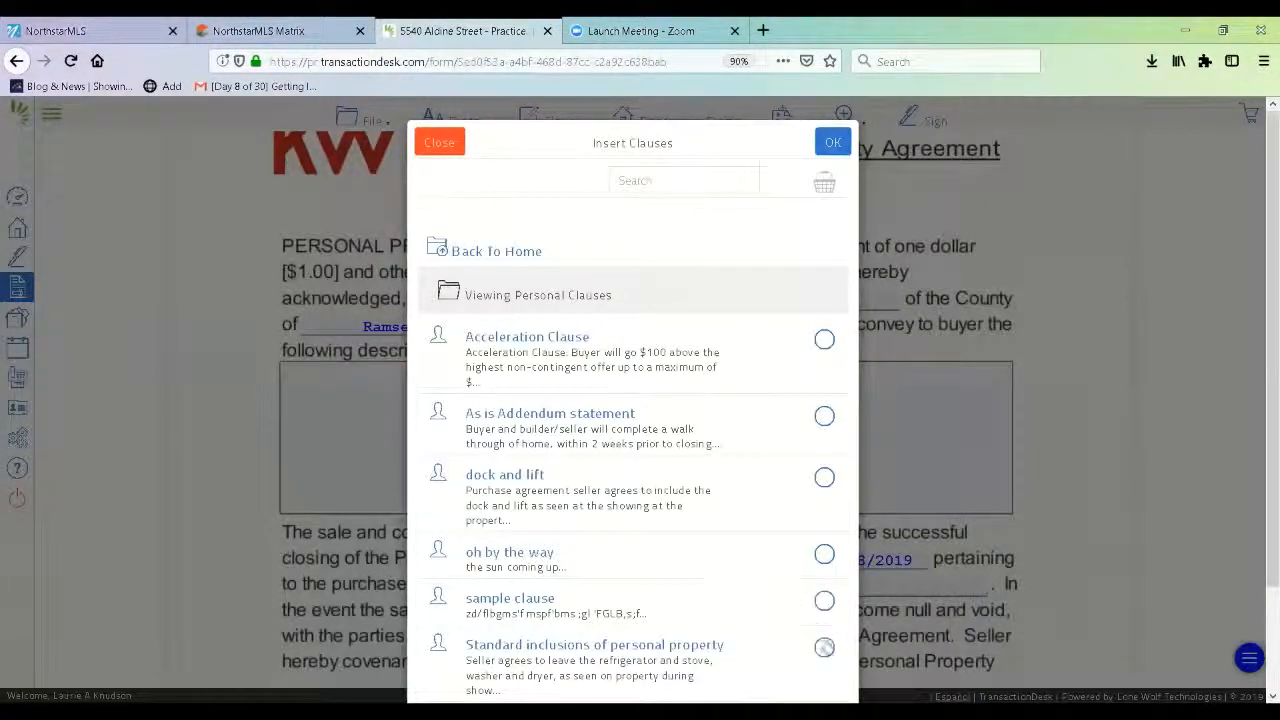
left_click(824, 647)
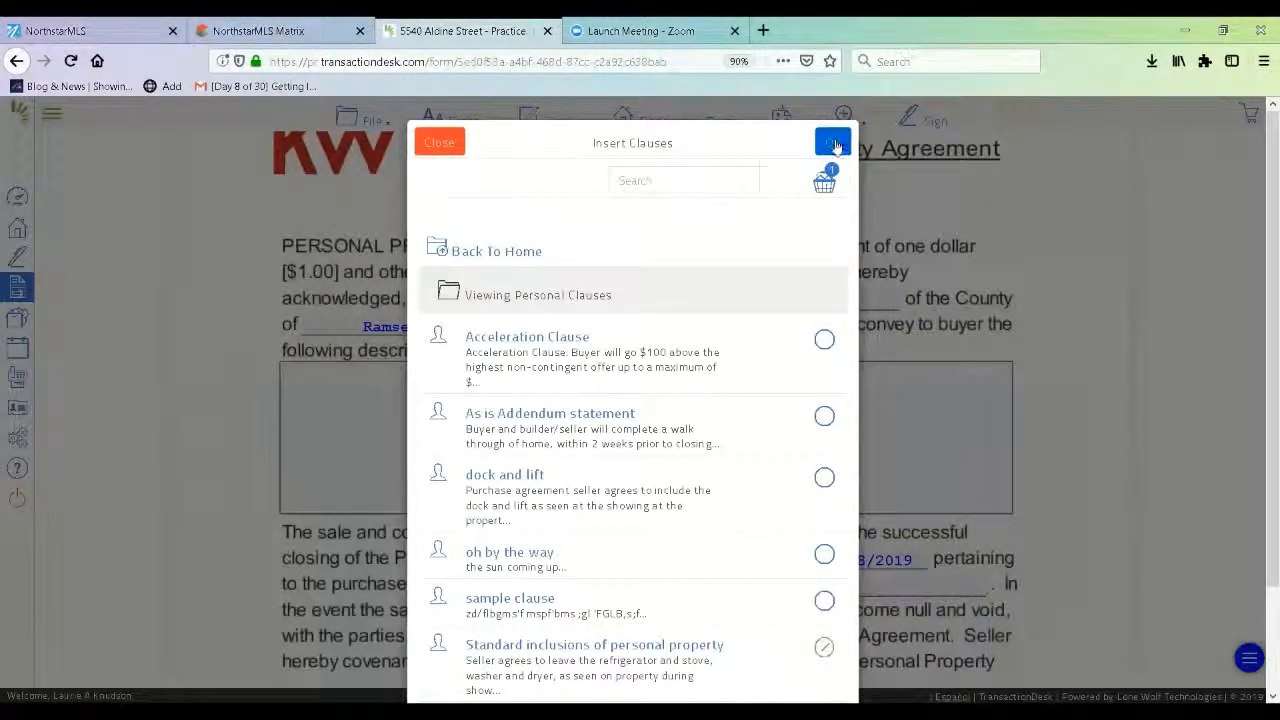
left_click(833, 142)
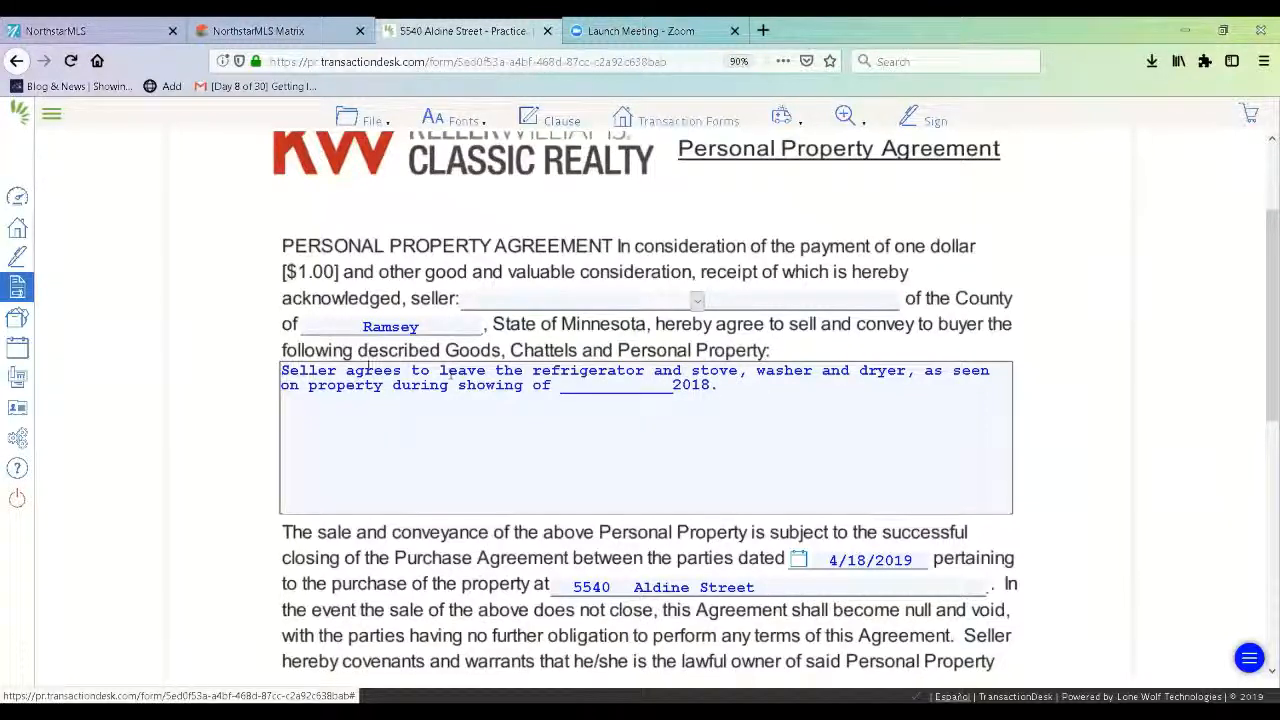
left_click(714, 385)
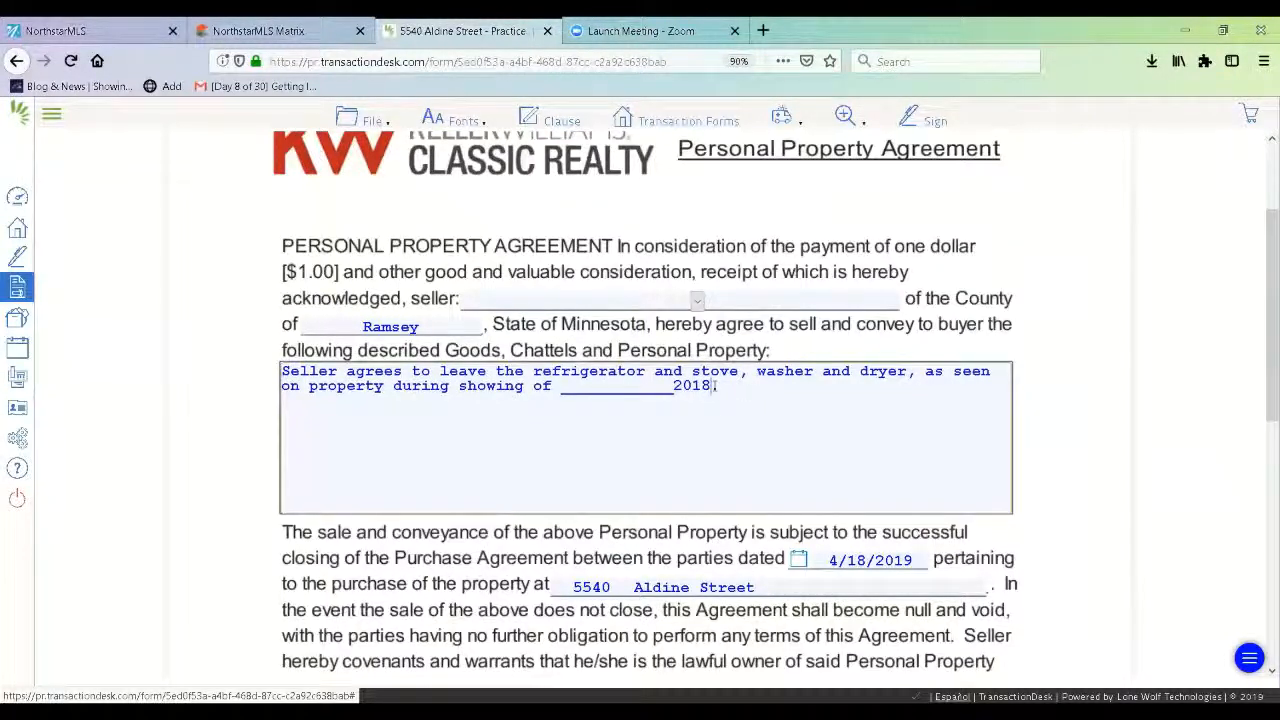
Replace the clause's showing-date placeholder with 4.18.19.
key("BackSpace")
key("BackSpace")
key("BackSpace")
key("BackSpace")
key("BackSpace")
key("BackSpace")
key("BackSpace")
key("BackSpace")
key("BackSpace")
key("BackSpace")
key("BackSpace")
key("BackSpace")
key("BackSpace")
key("BackSpace")
key("BackSpace")
key("BackSpace")
key("BackSpace")
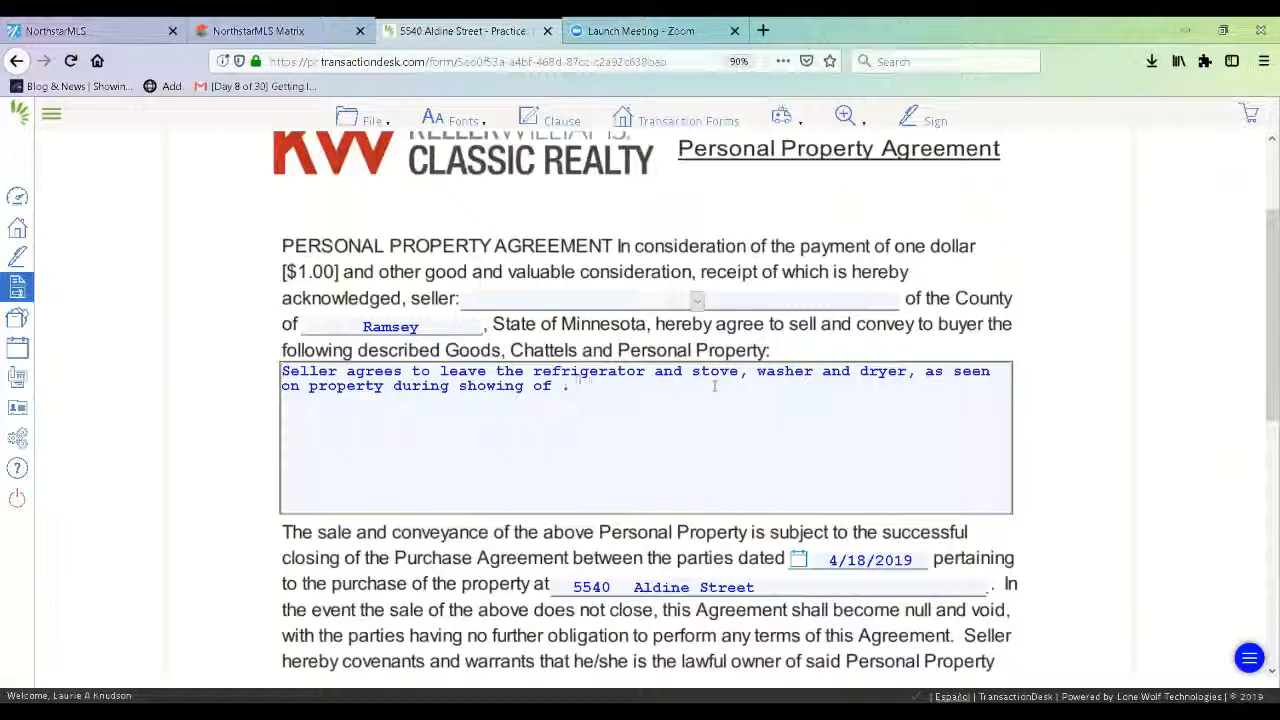
type("4.18.19")
mouse_move(1263, 345)
left_mouse_down()
mouse_move(1262, 662)
mouse_move(1262, 160)
left_mouse_up()
Save the Personal Property Agreement and exit back to the transaction's forms.
left_click(372, 120)
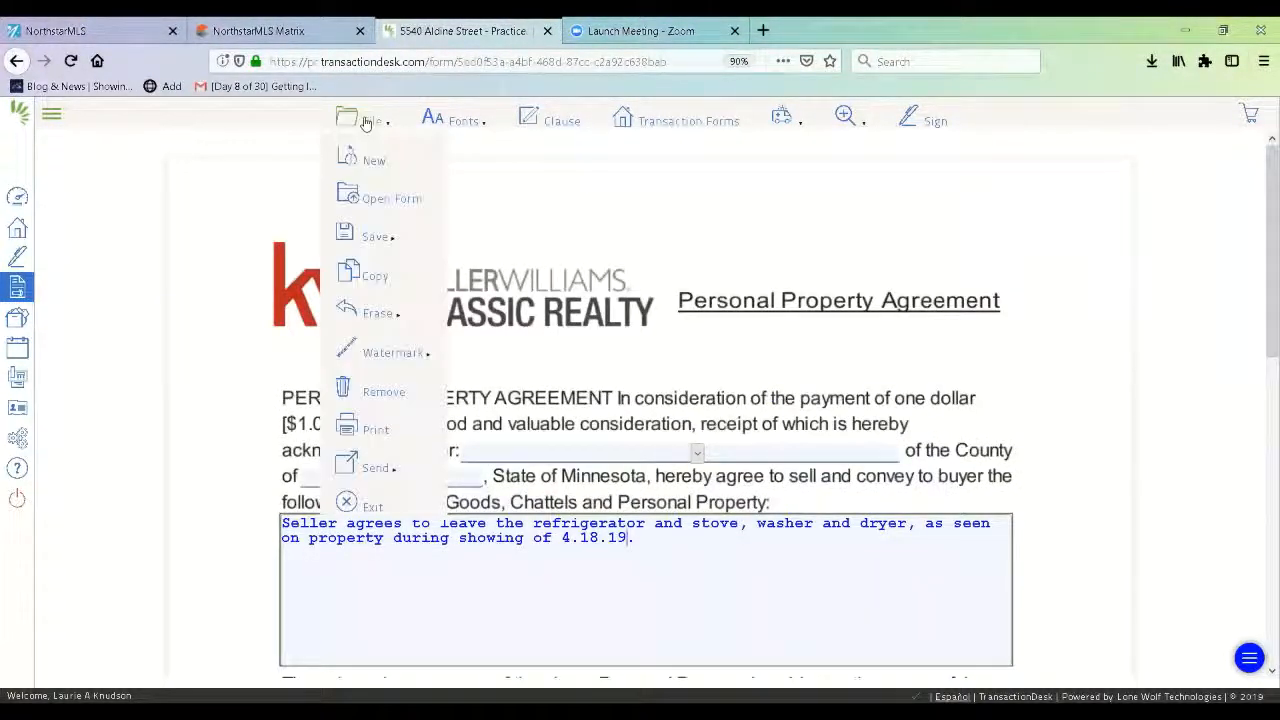
mouse_move(388, 238)
left_click(482, 238)
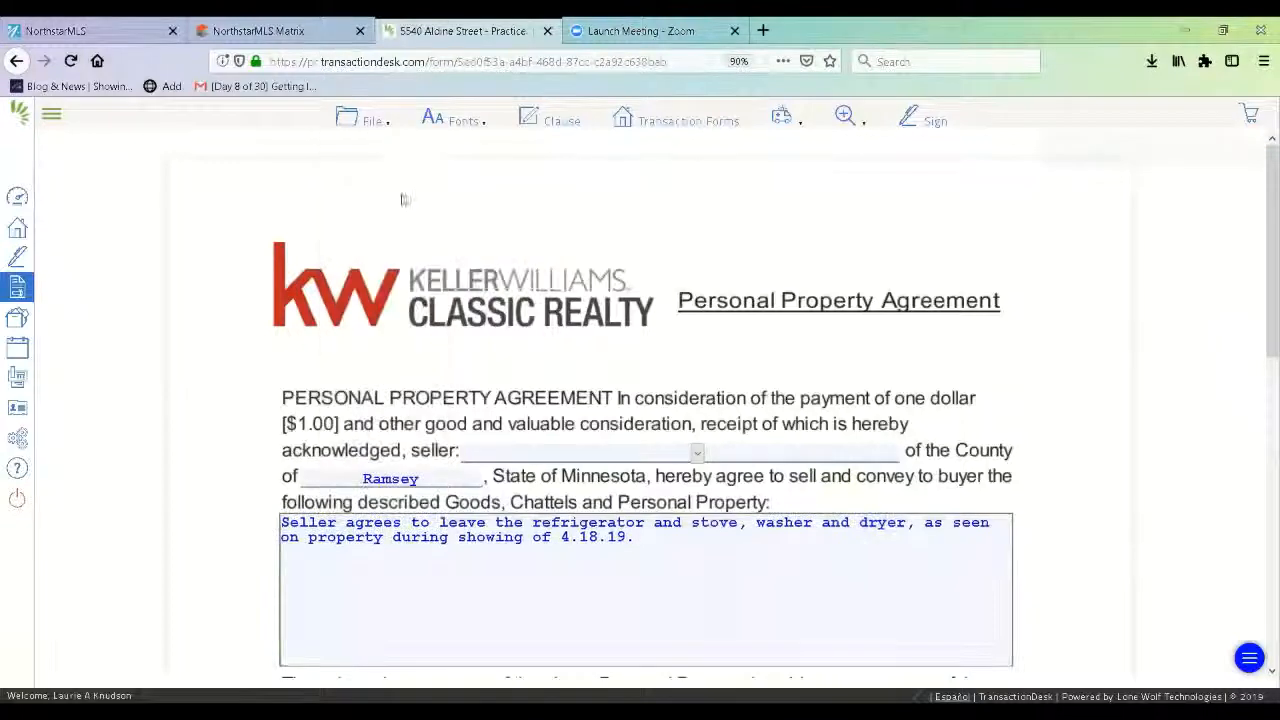
left_click(345, 118)
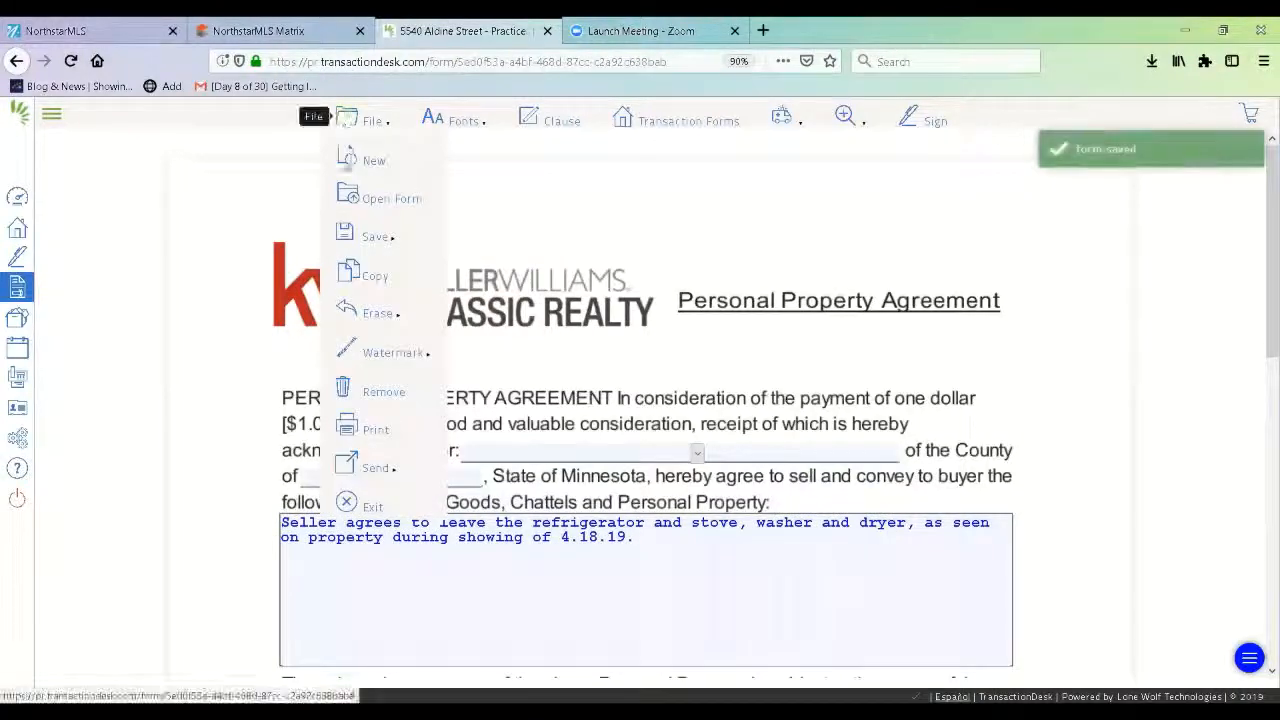
left_click(362, 506)
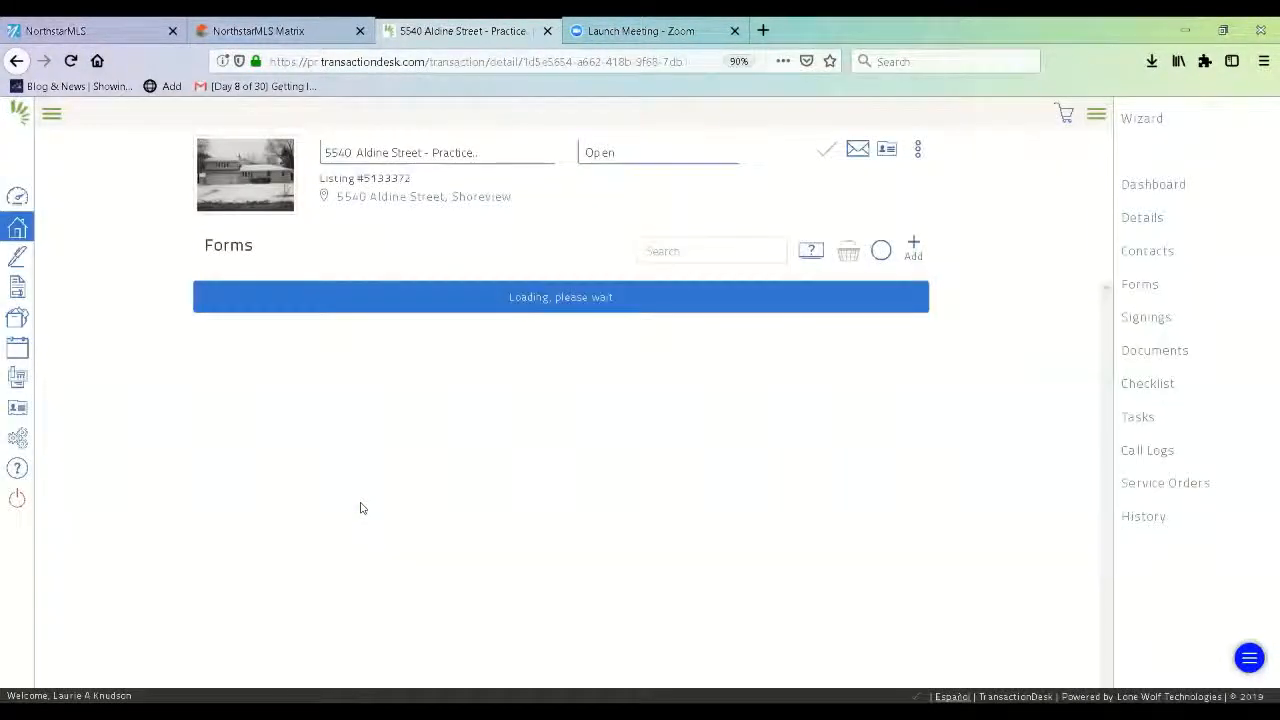
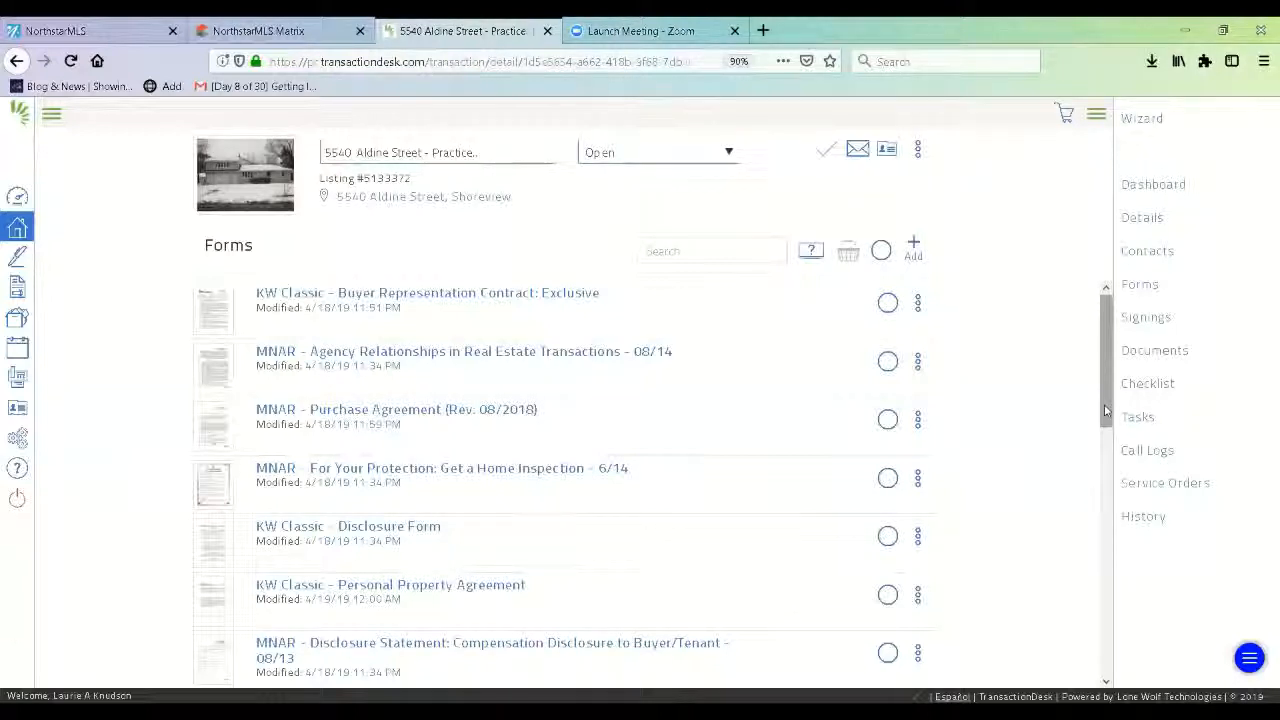
Scroll the forms list and open the Earnest Money Receipt form to look it over.
left_click_drag(1106, 410, 1113, 452)
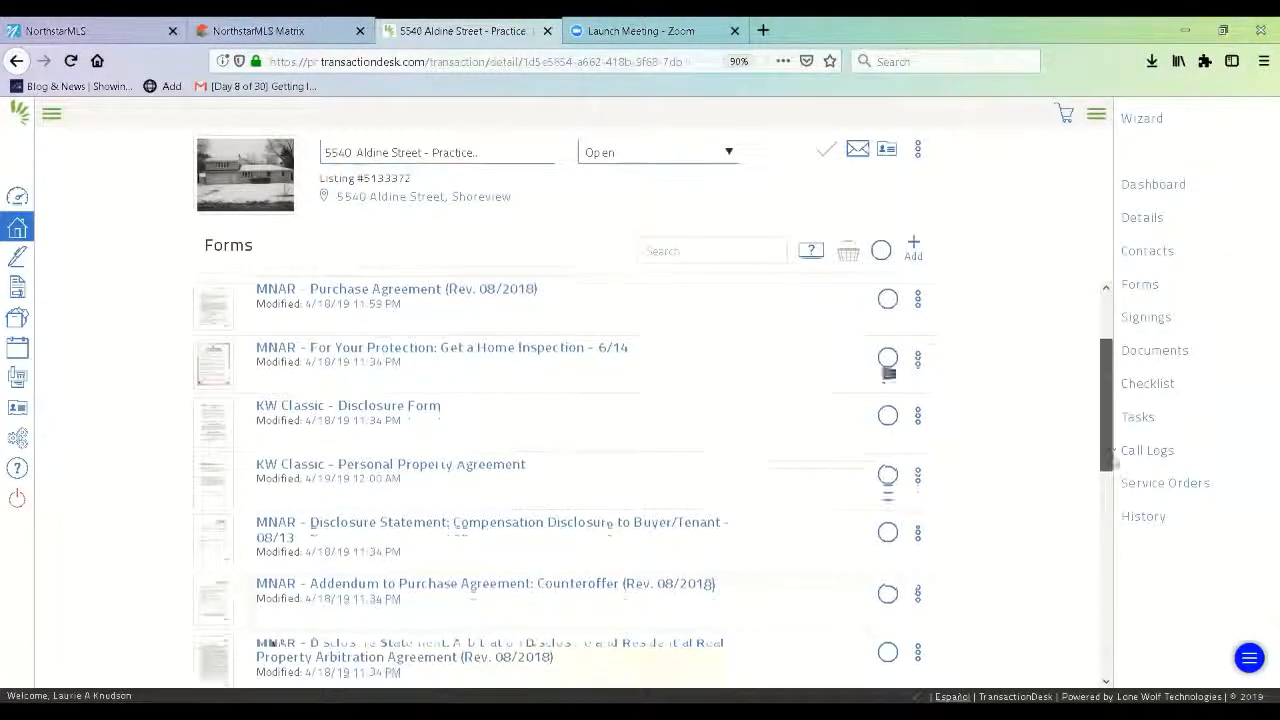
scroll(997, 423, "down", 2)
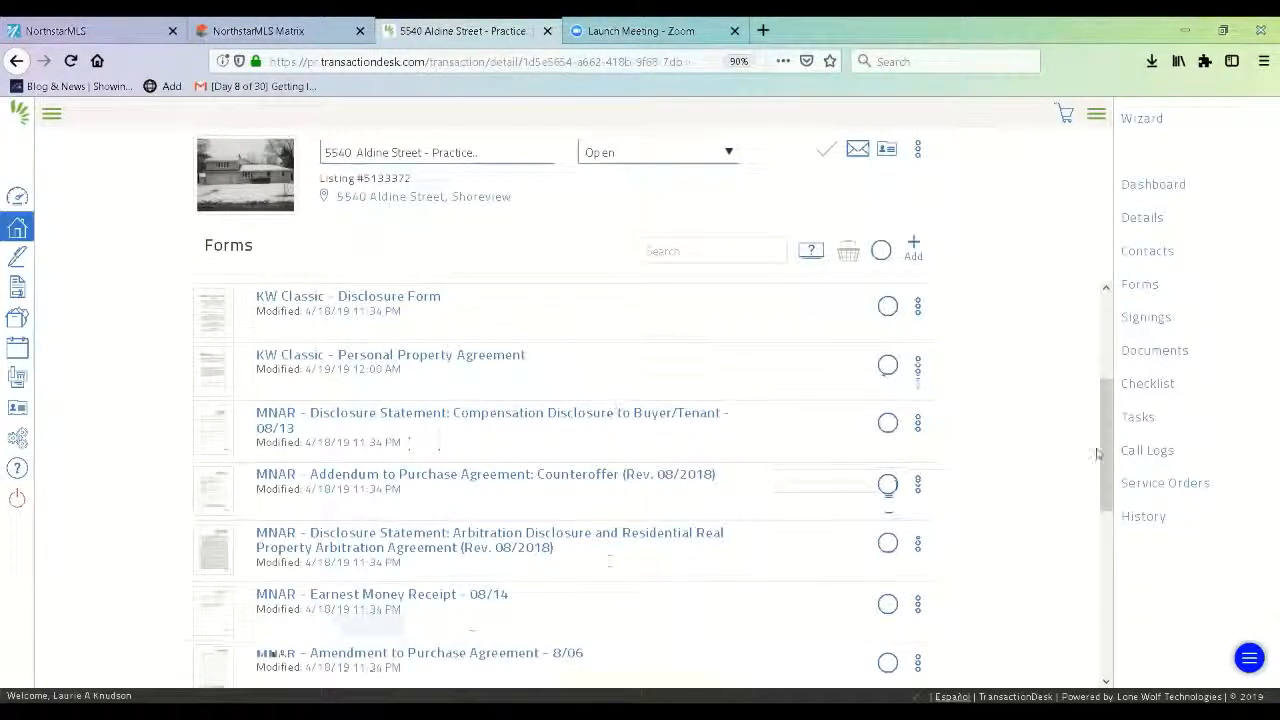
left_click_drag(1112, 456, 1112, 498)
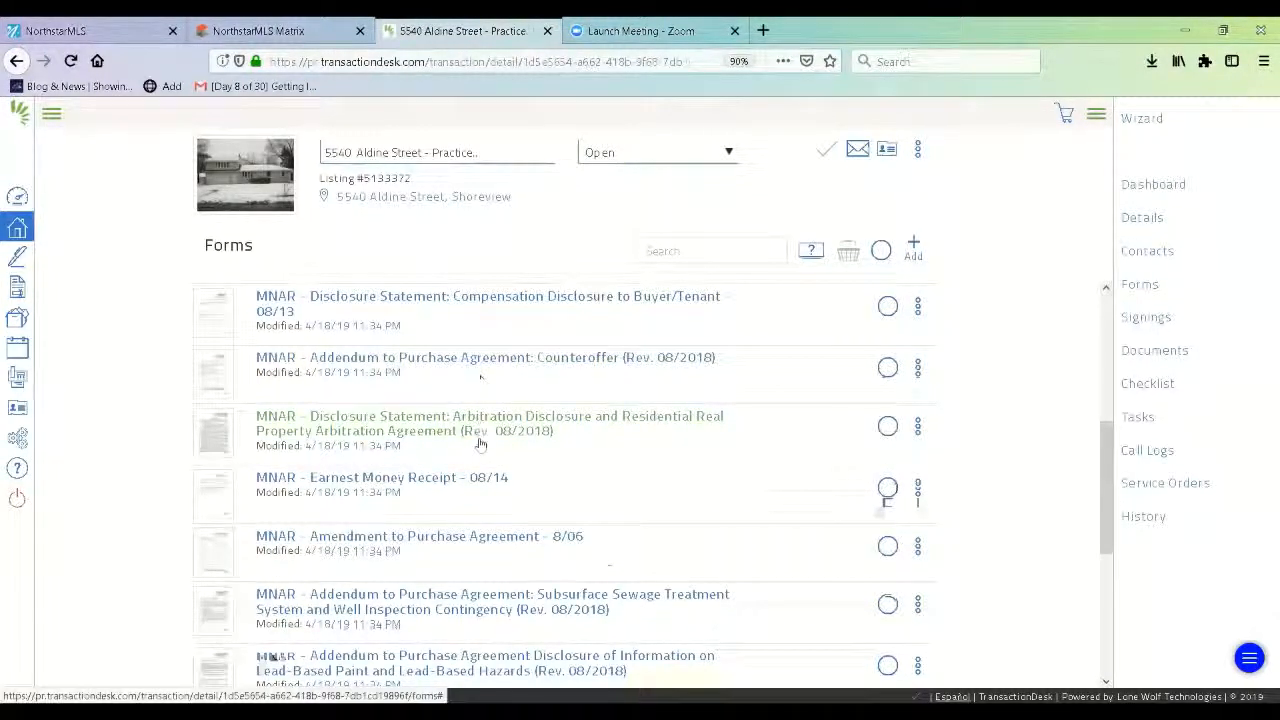
left_click(409, 485)
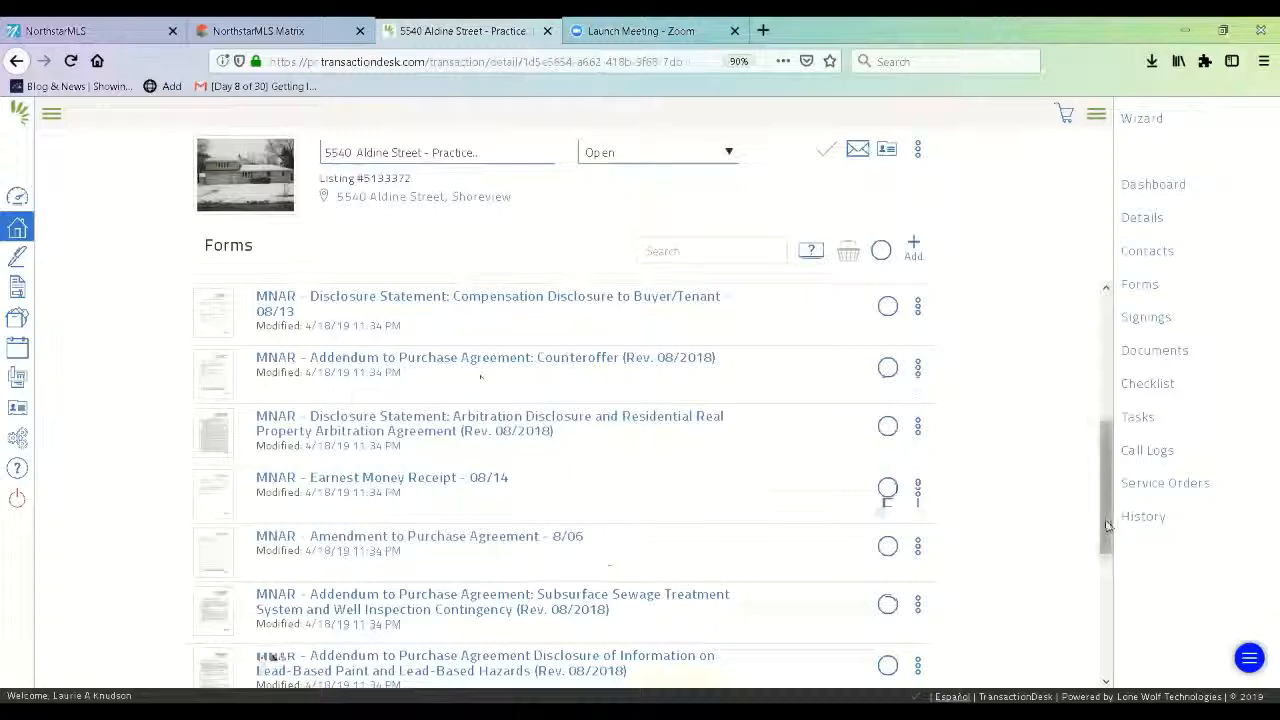
left_click_drag(1108, 525, 1112, 605)
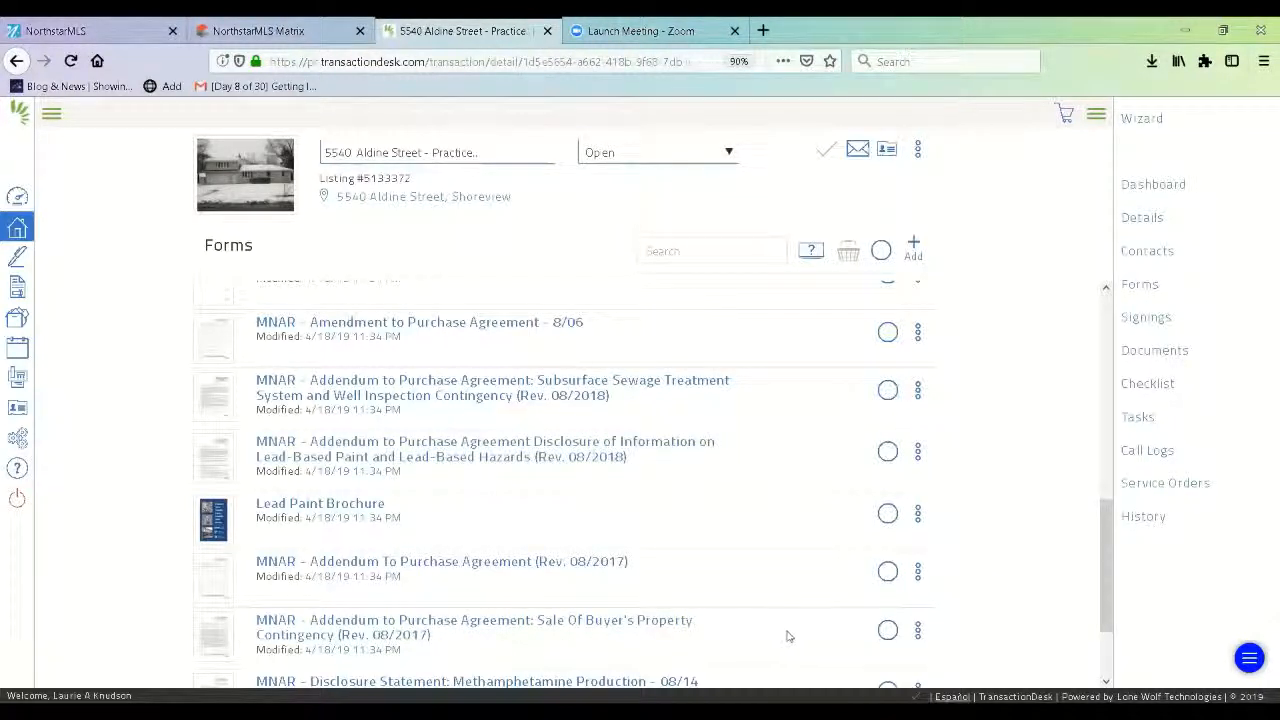
left_click_drag(1103, 585, 1104, 645)
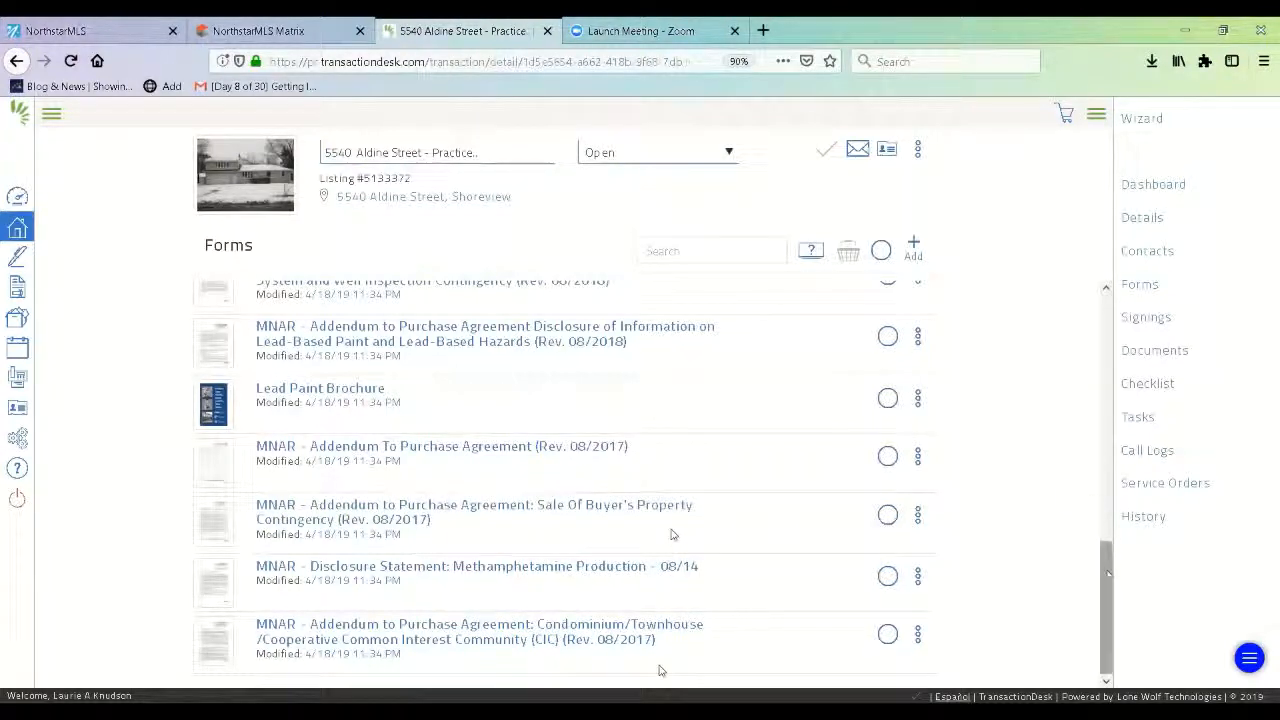
left_click_drag(1101, 581, 1101, 531)
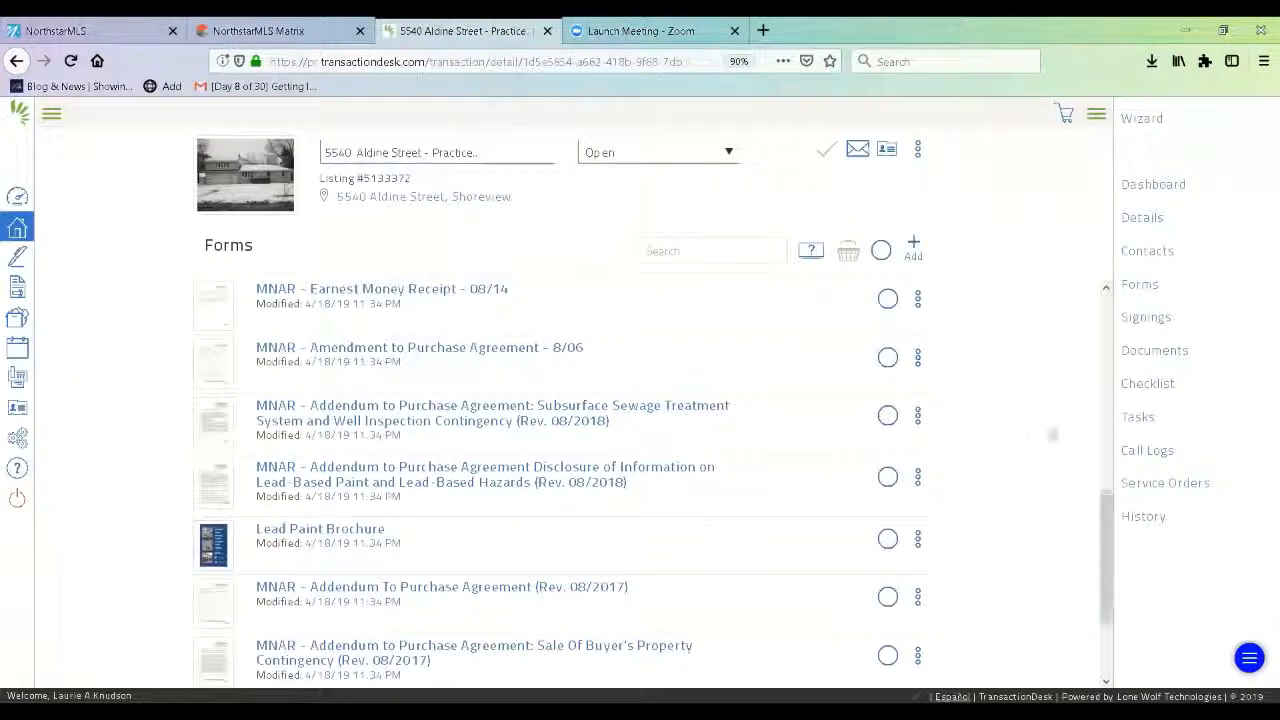
Add MNAR – Radon in Real Estate Transactions from the MN Residential Forms library via a radon search.
left_click(916, 248)
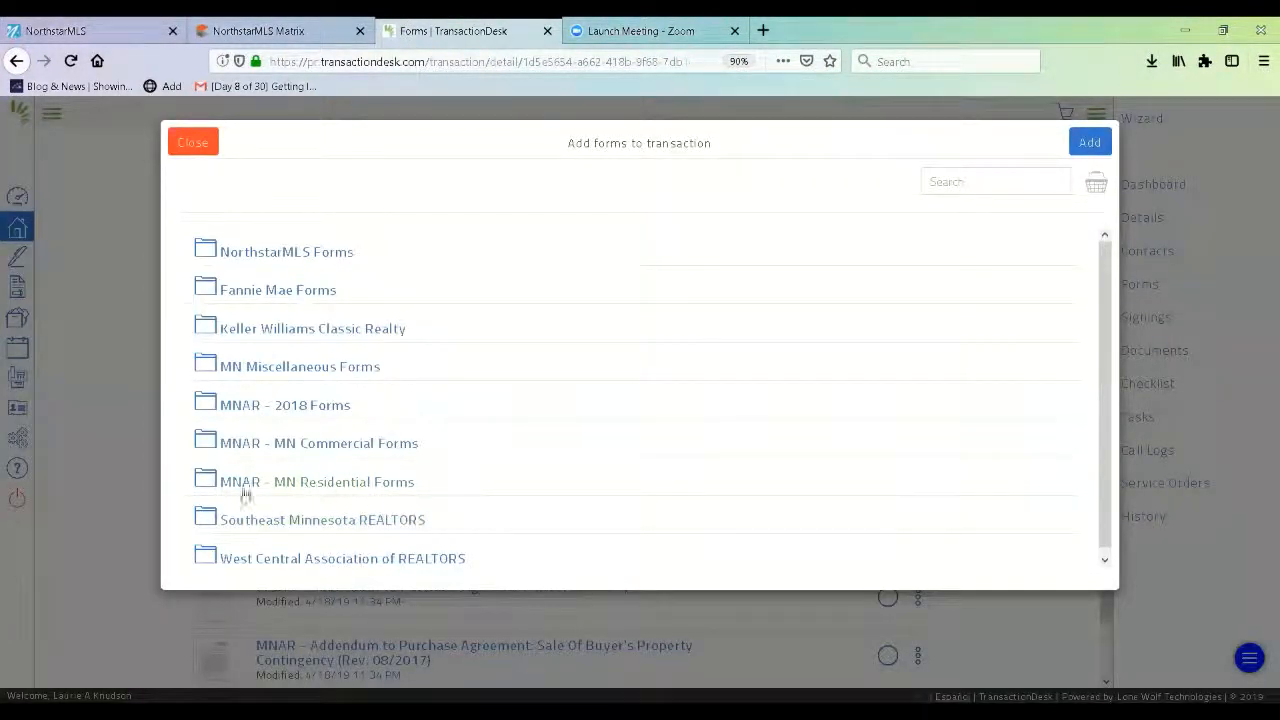
left_click(298, 486)
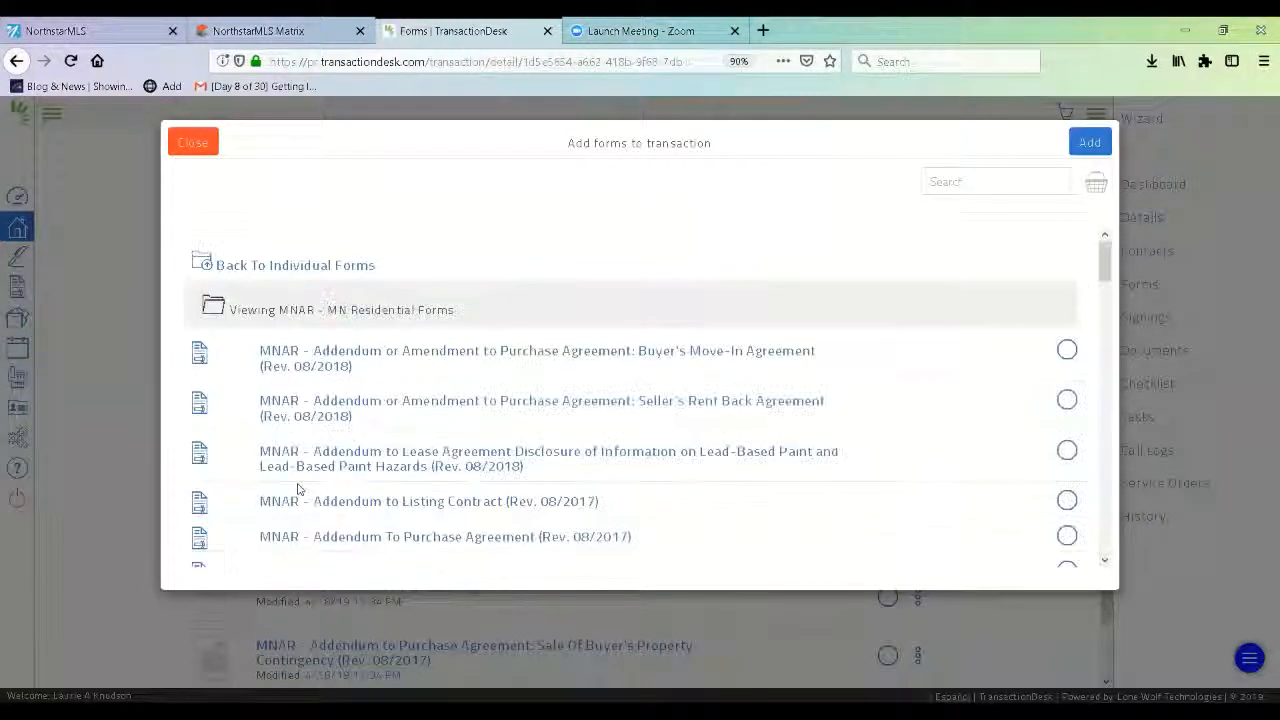
left_click(933, 181)
type("t")
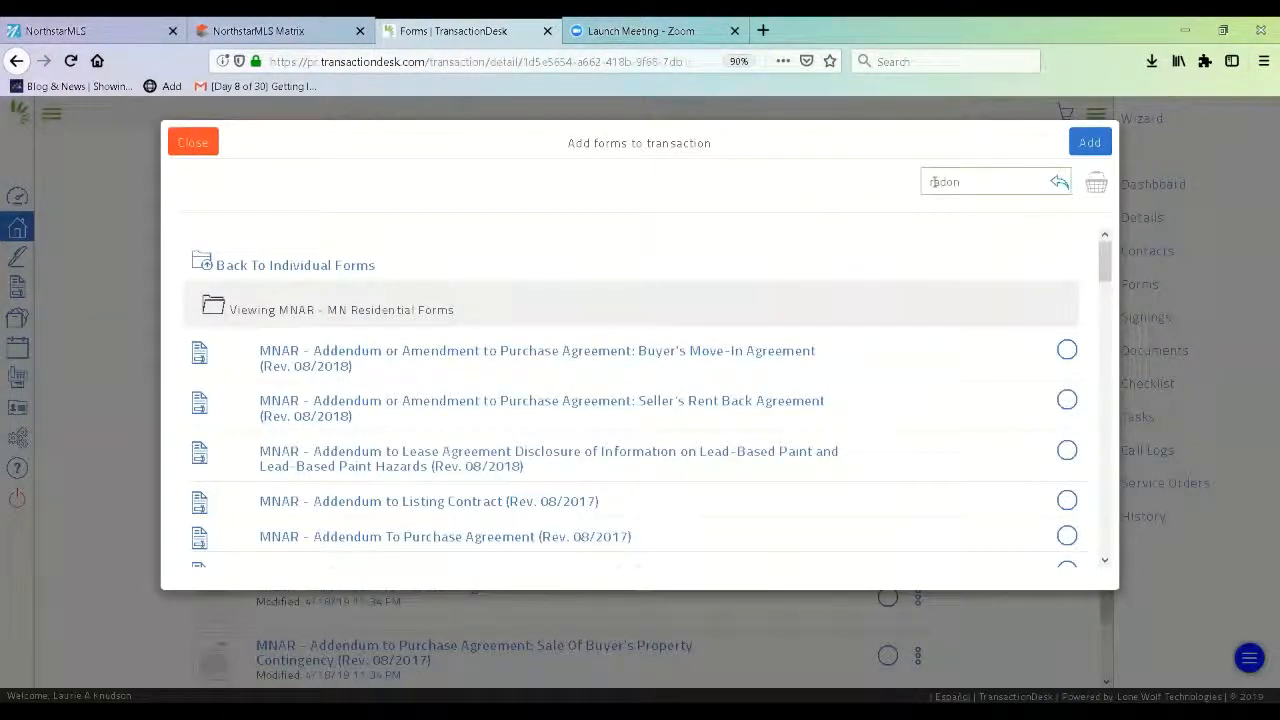
type("adon")
key("Return")
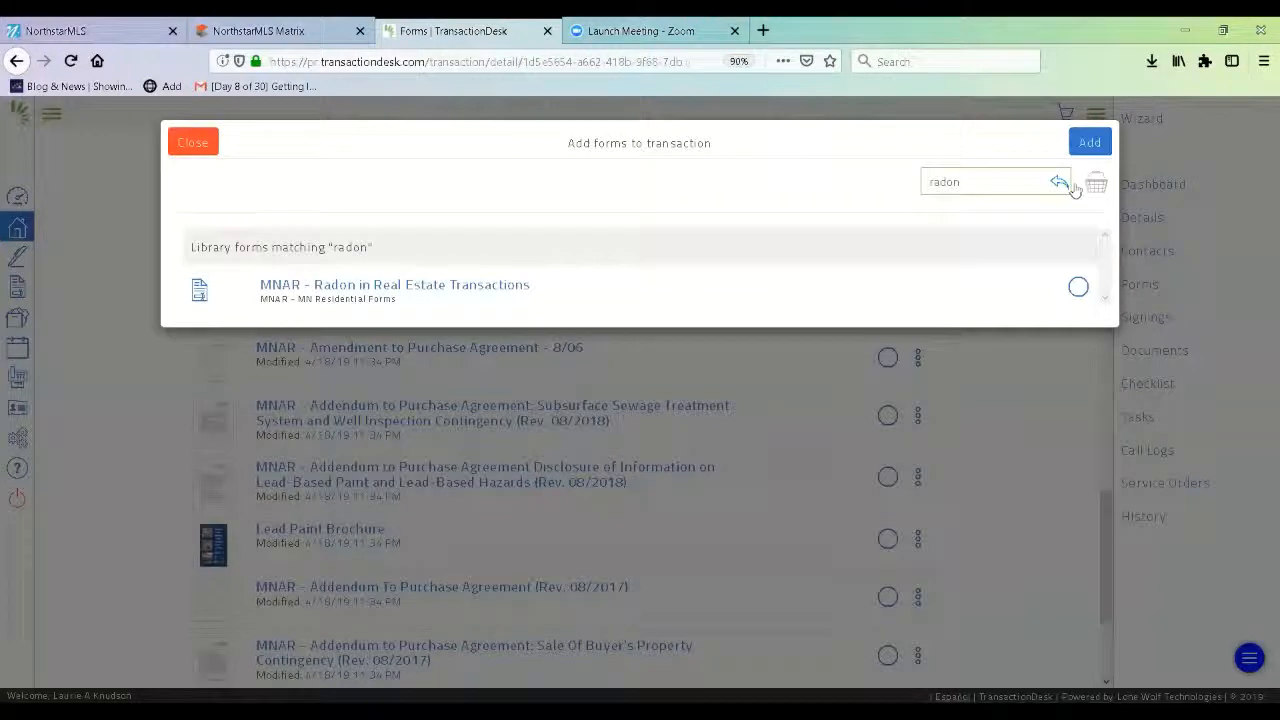
left_click(1078, 290)
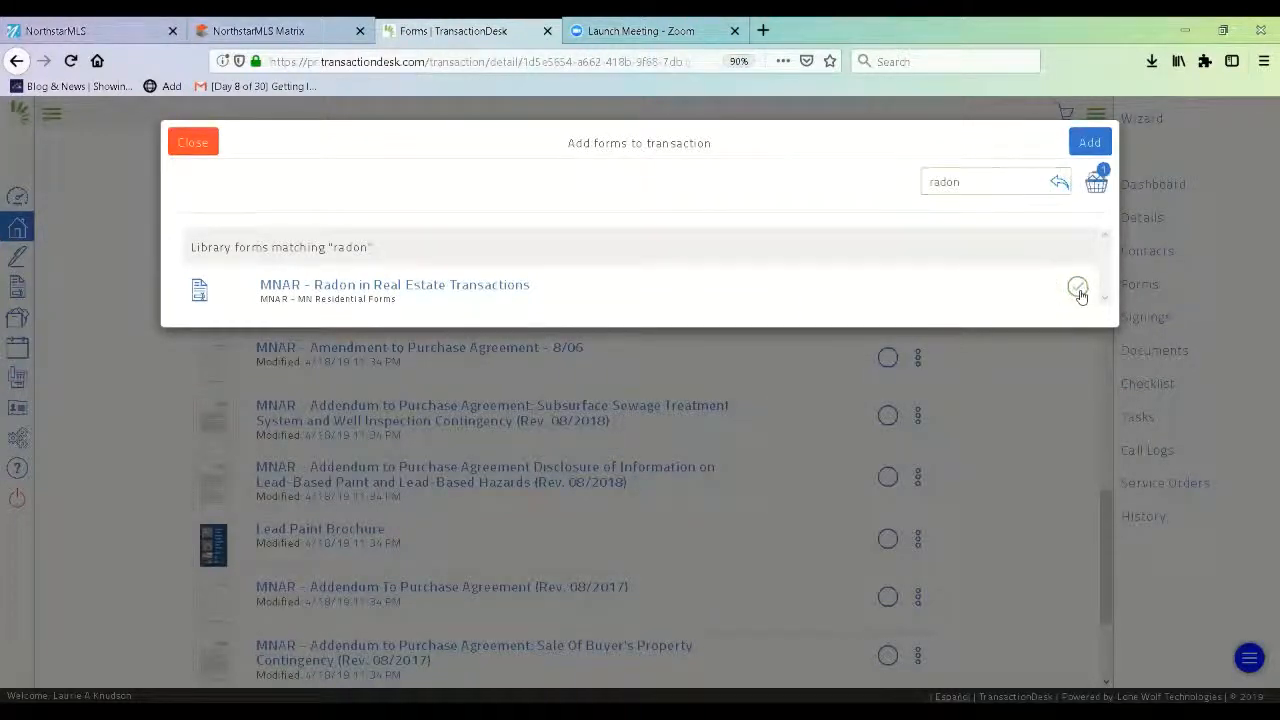
left_click(1090, 143)
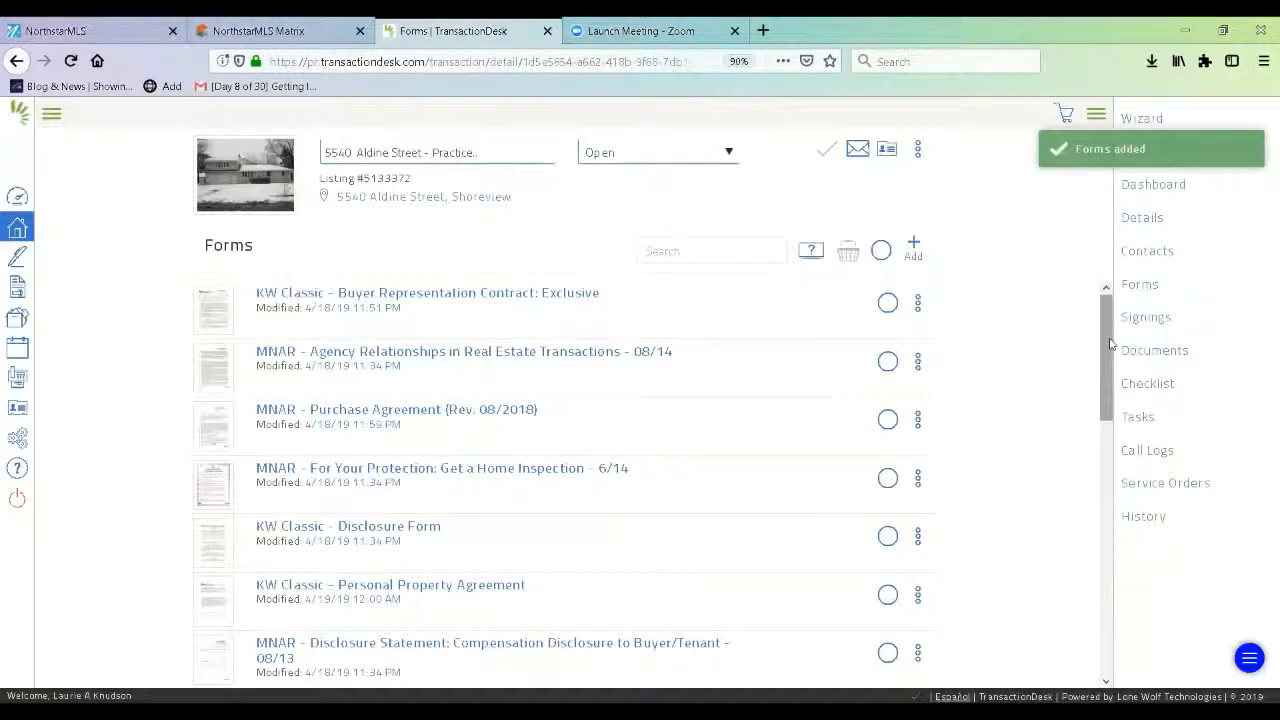
Drag the Radon form from the bottom of the list to just above the Lead-Based Paint addendum.
left_click_drag(1109, 342, 1120, 609)
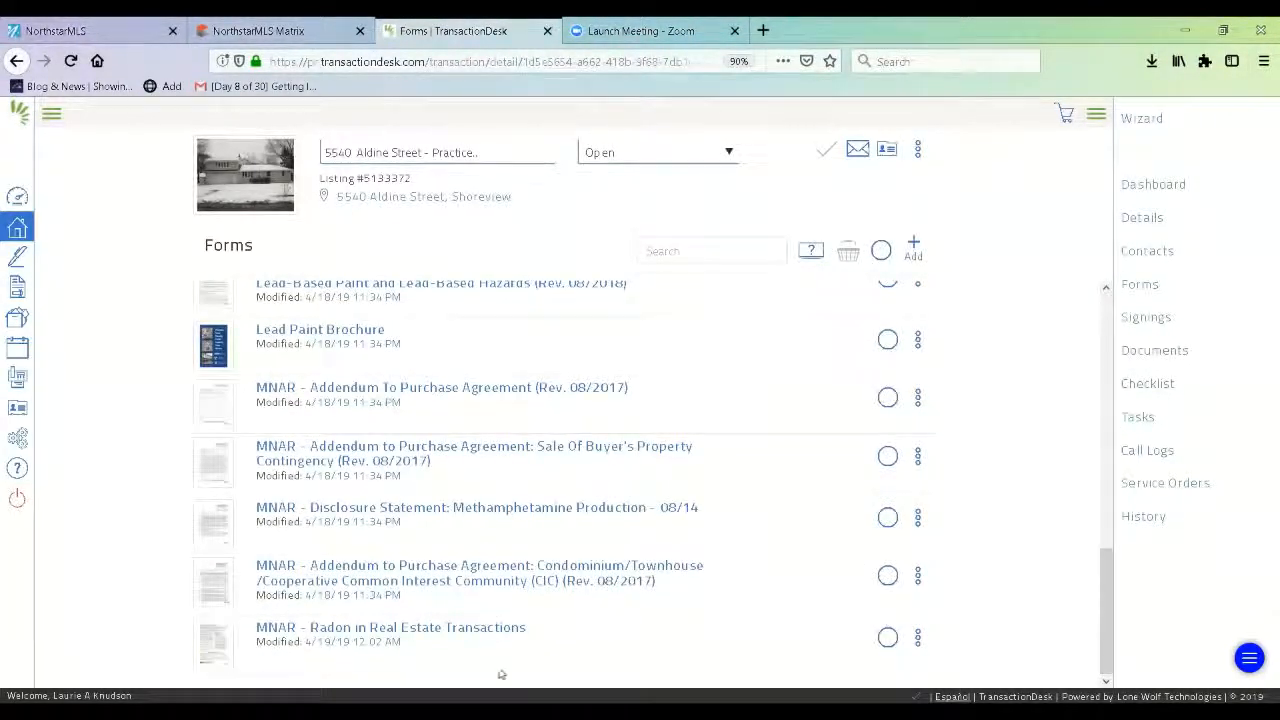
left_click_drag(211, 645, 211, 335)
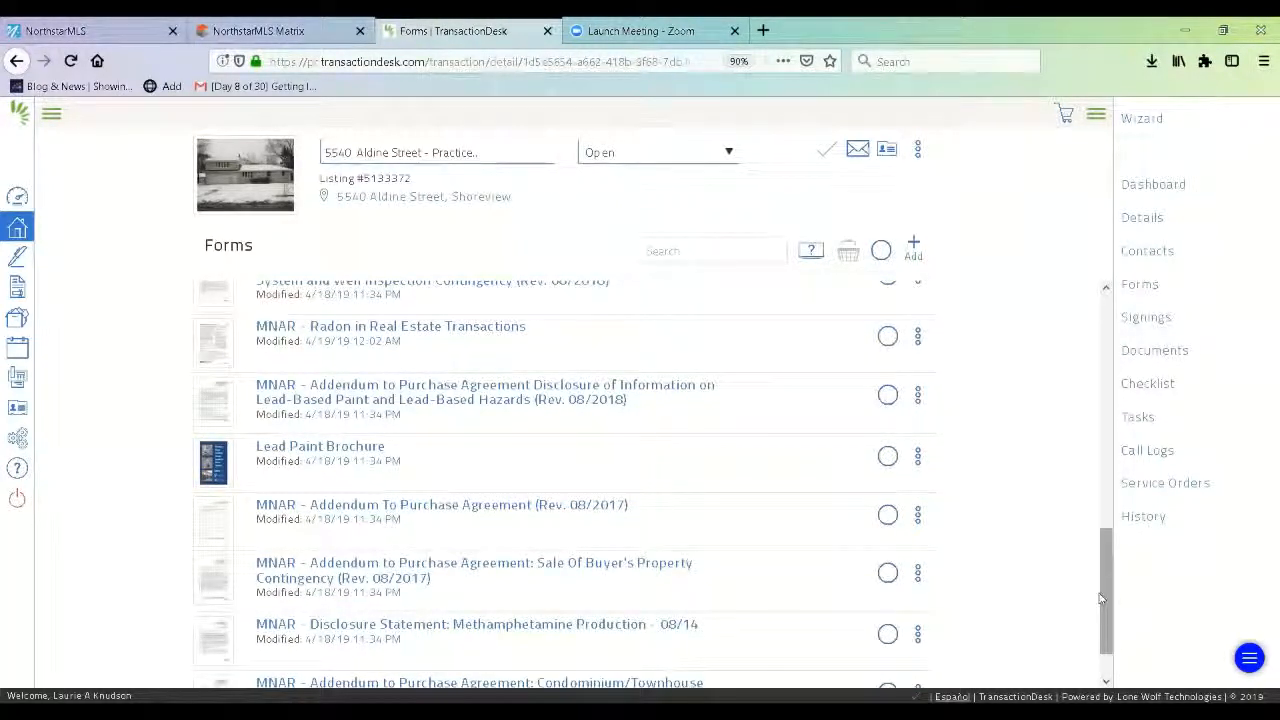
left_click_drag(1100, 598, 1100, 332)
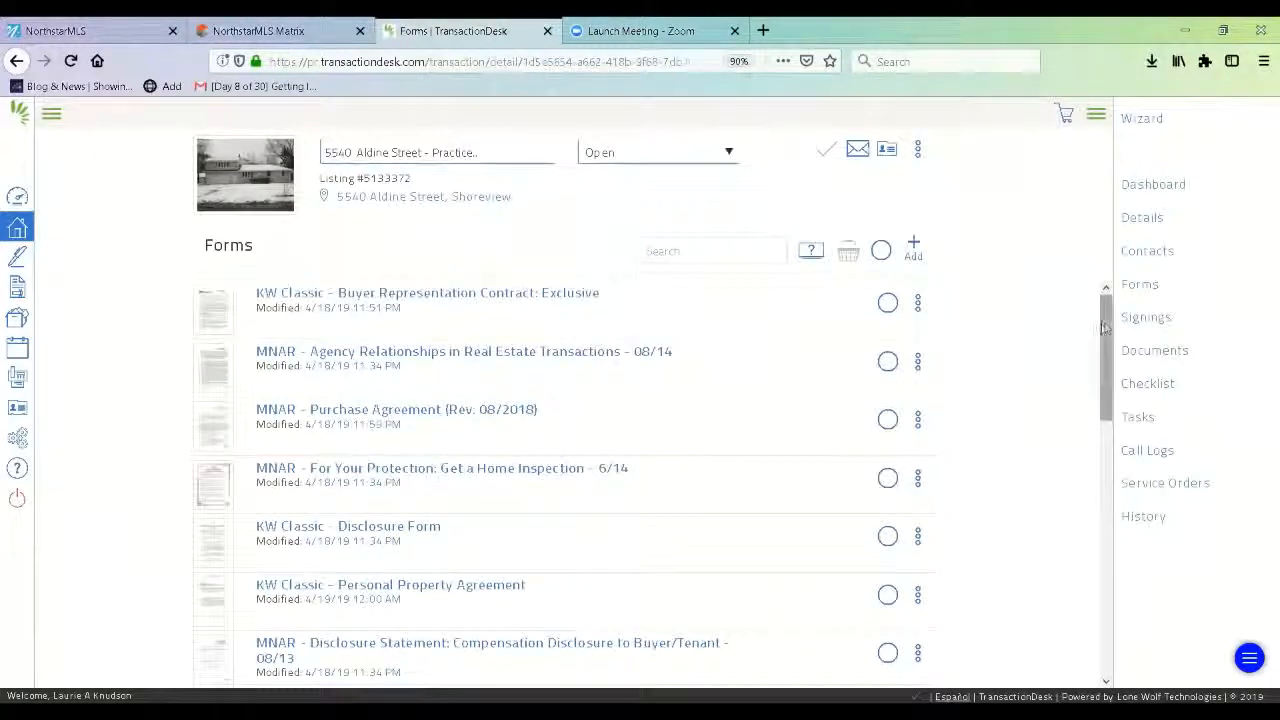
Select six forms, Buyer Representation Contract through Personal Property Agreement, and review them in the basket.
left_click(888, 302)
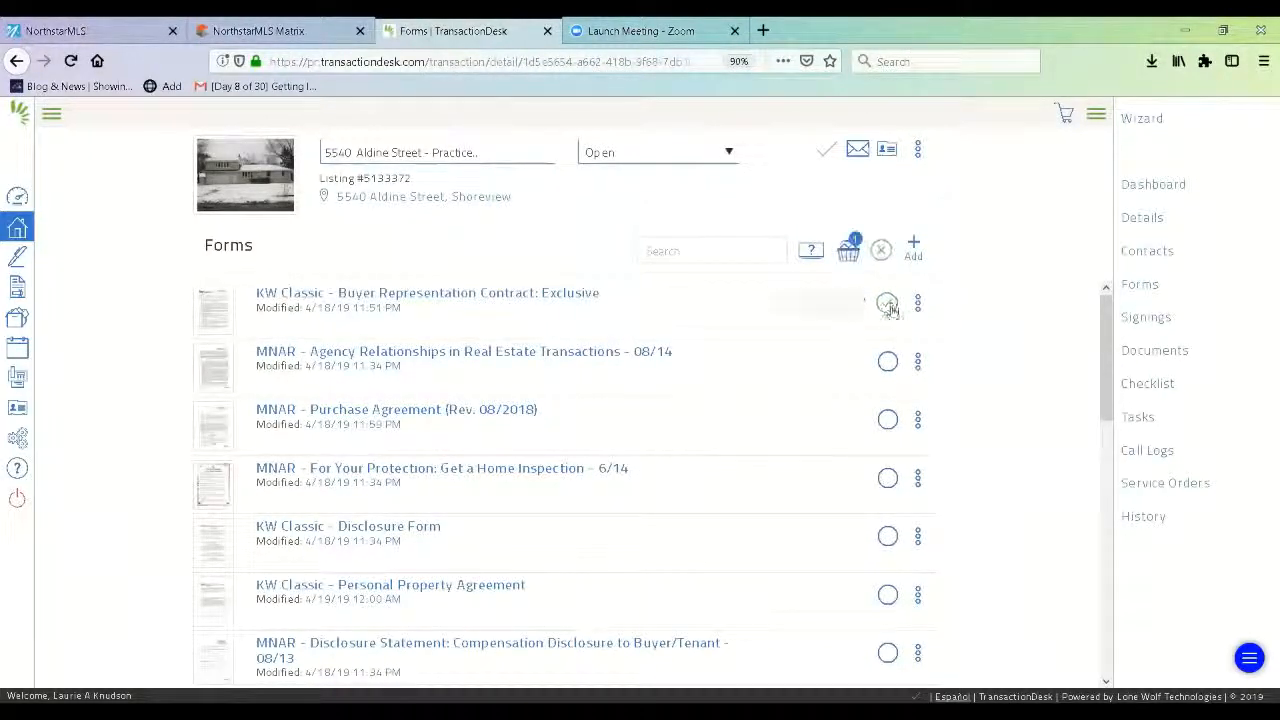
left_click(888, 362)
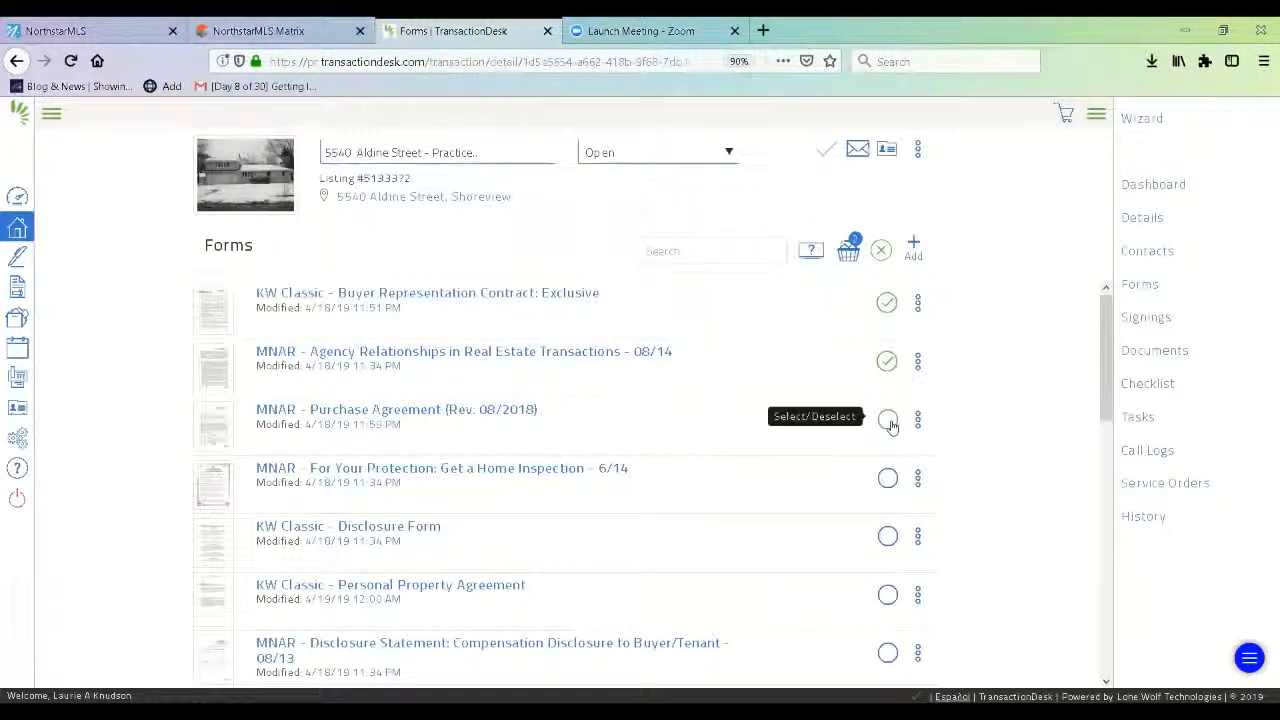
left_click(888, 420)
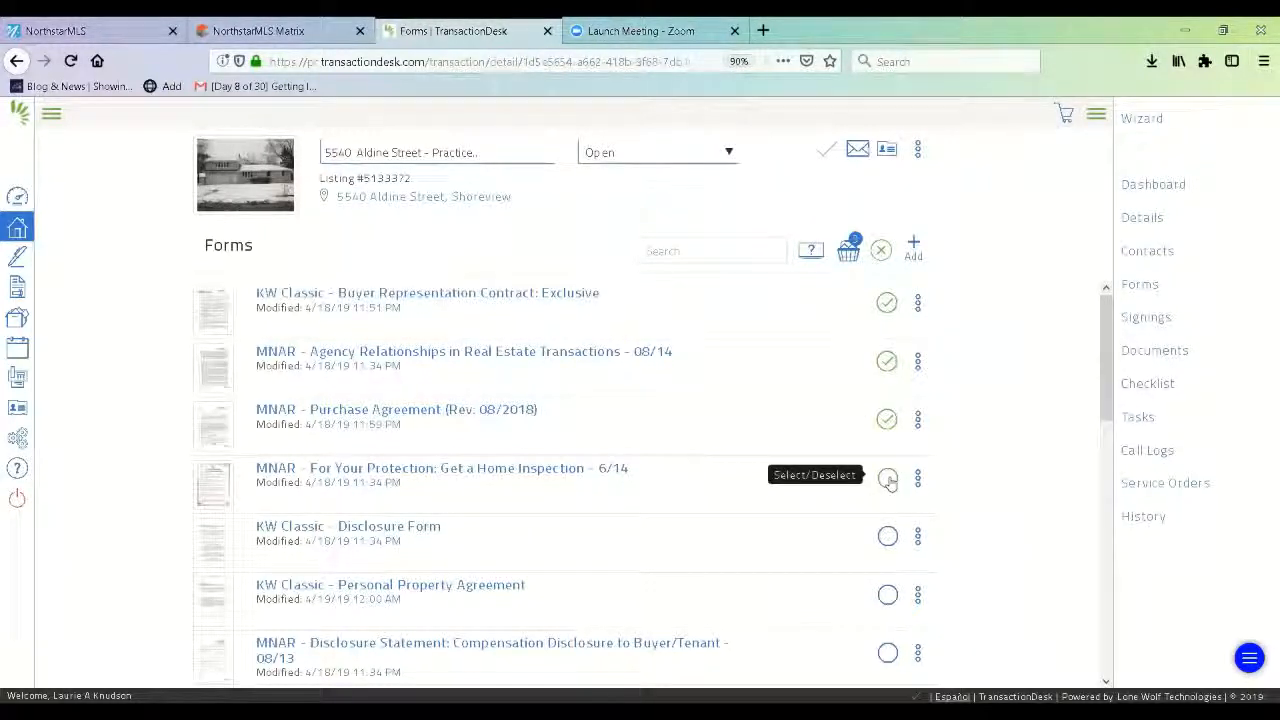
left_click(888, 479)
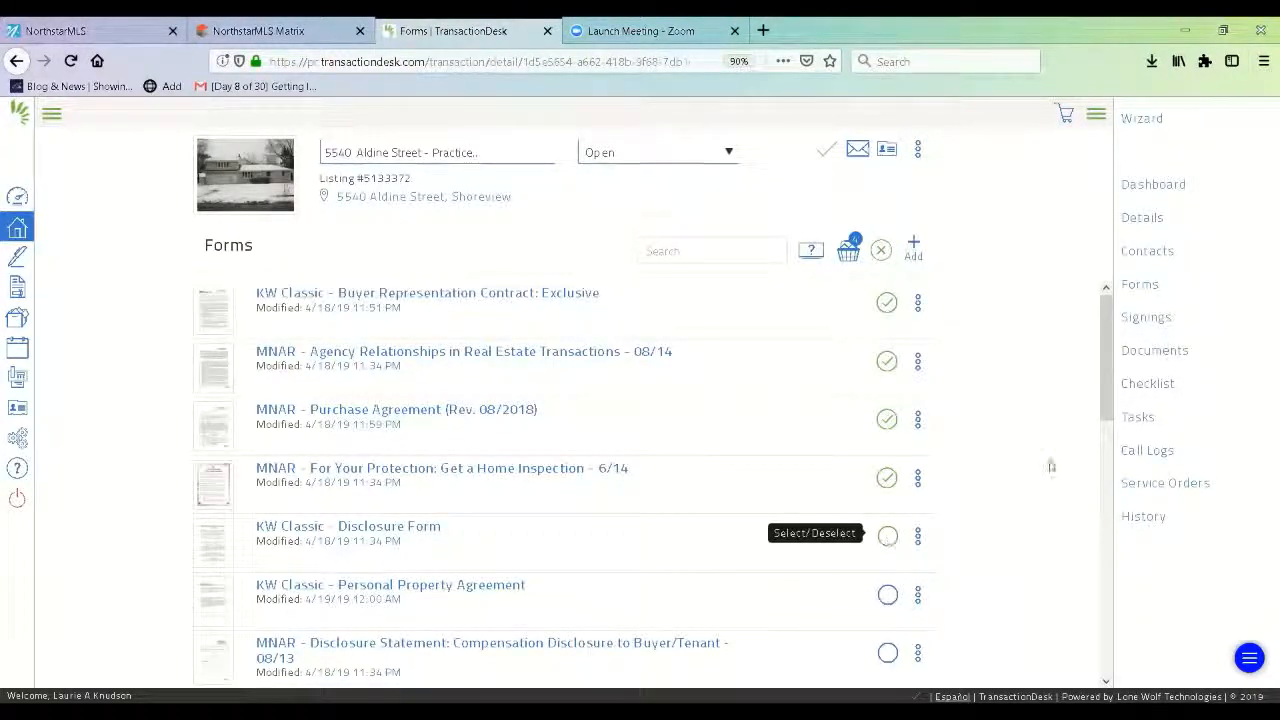
left_click(888, 536)
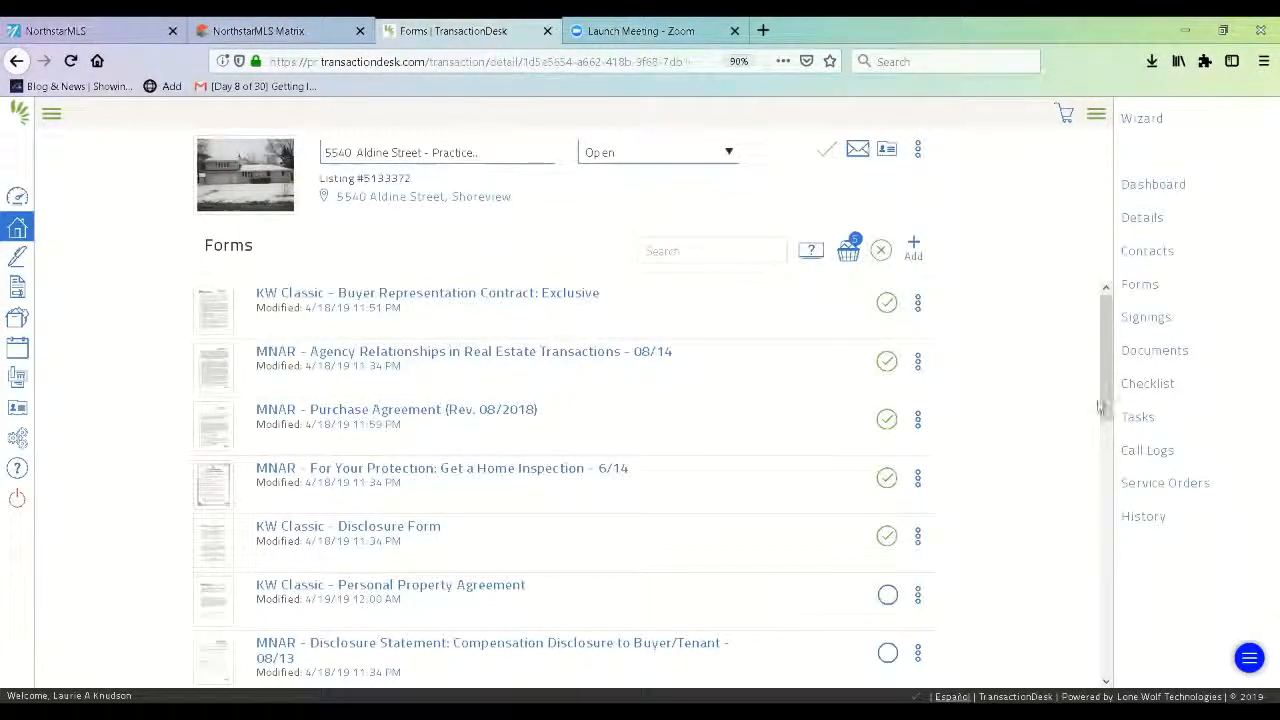
left_click_drag(1106, 403, 1106, 436)
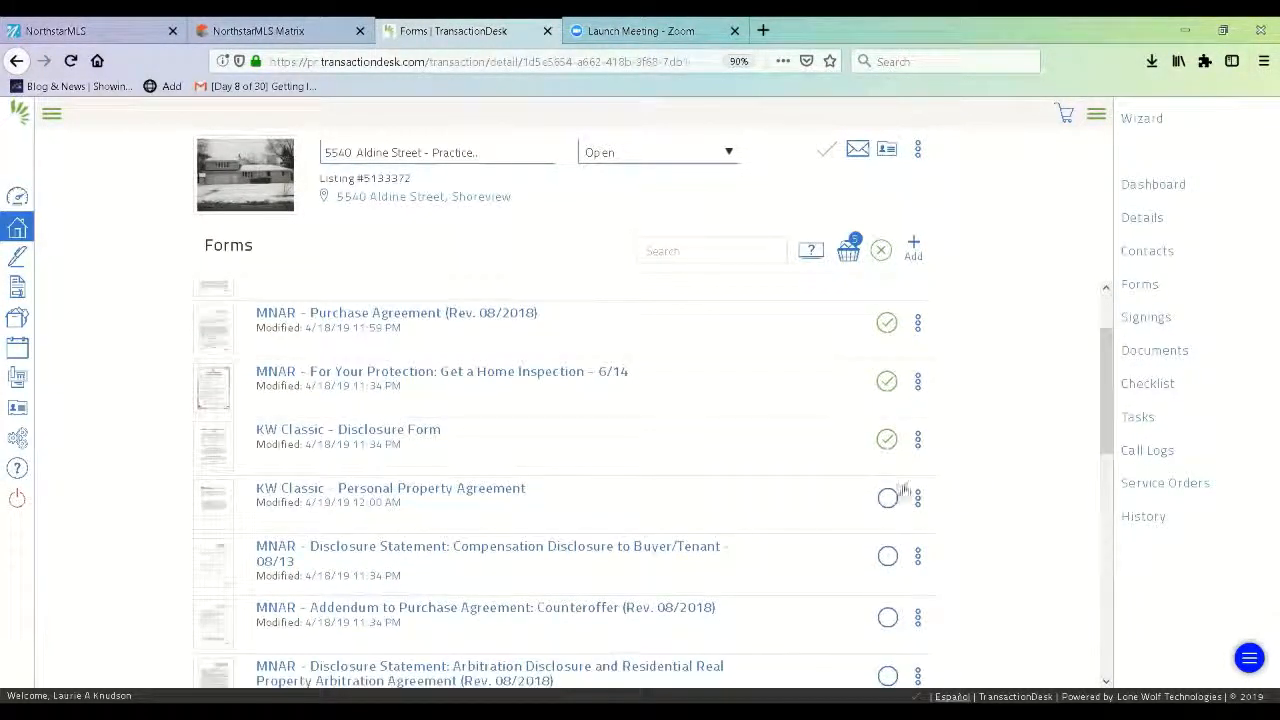
left_click(888, 500)
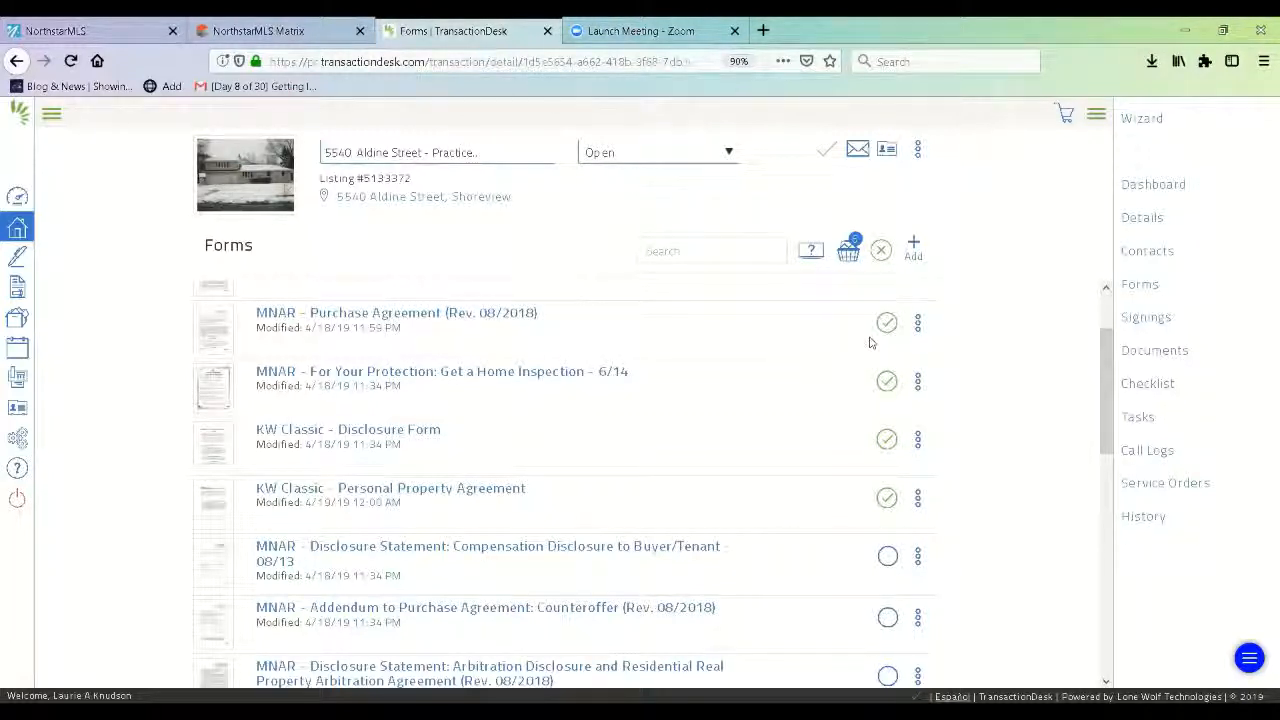
left_click(849, 256)
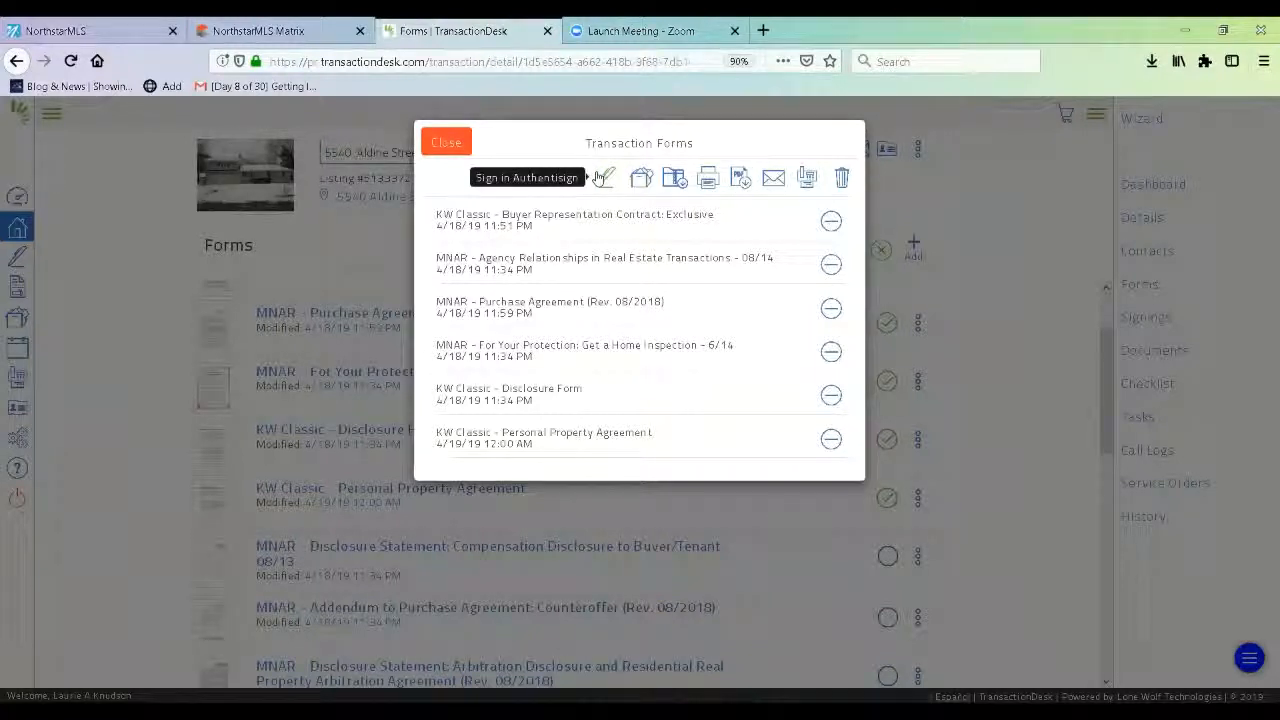
Begin an email of the selected forms with the transaction's buyer chosen from contacts as recipient.
left_click(771, 181)
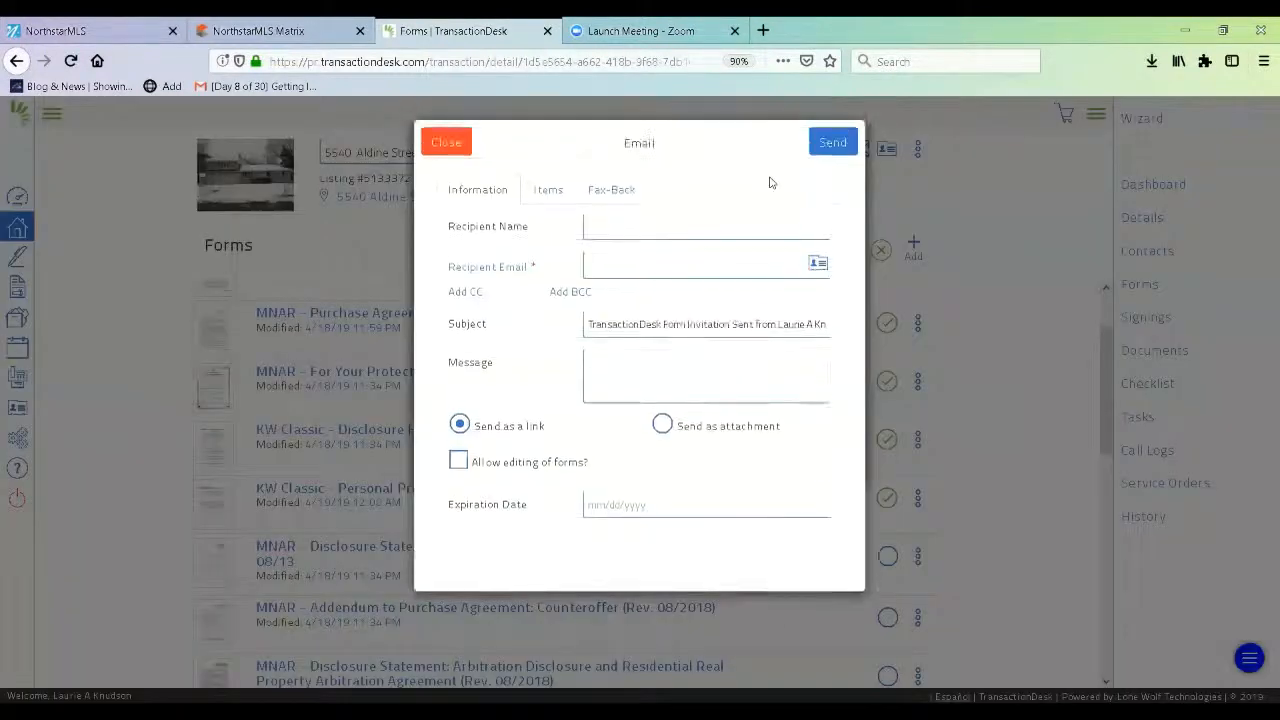
left_click(820, 267)
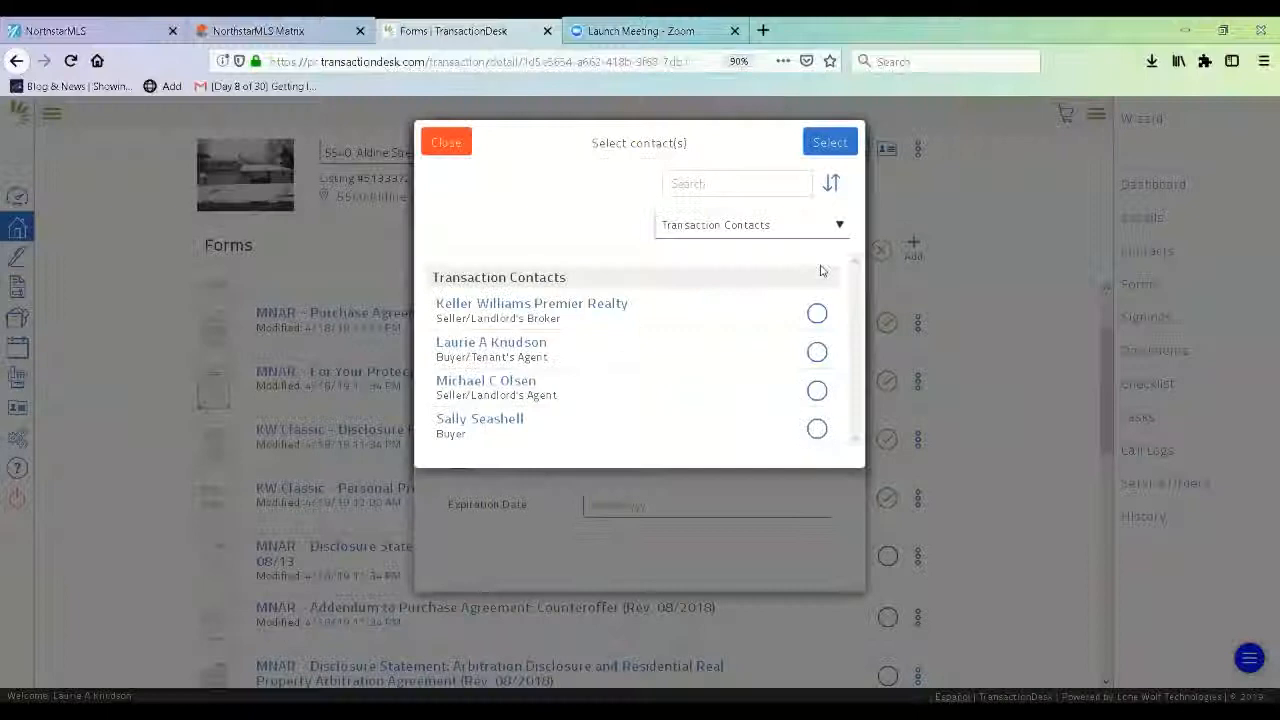
left_click(817, 429)
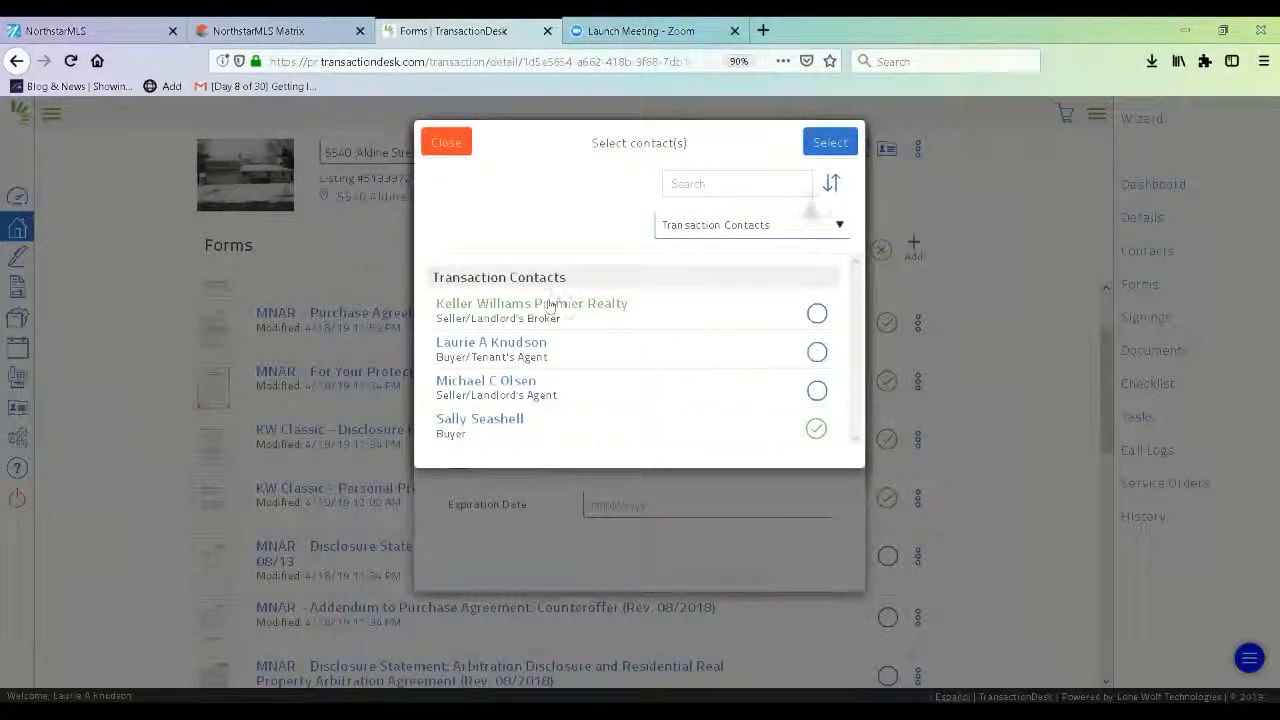
left_click(838, 146)
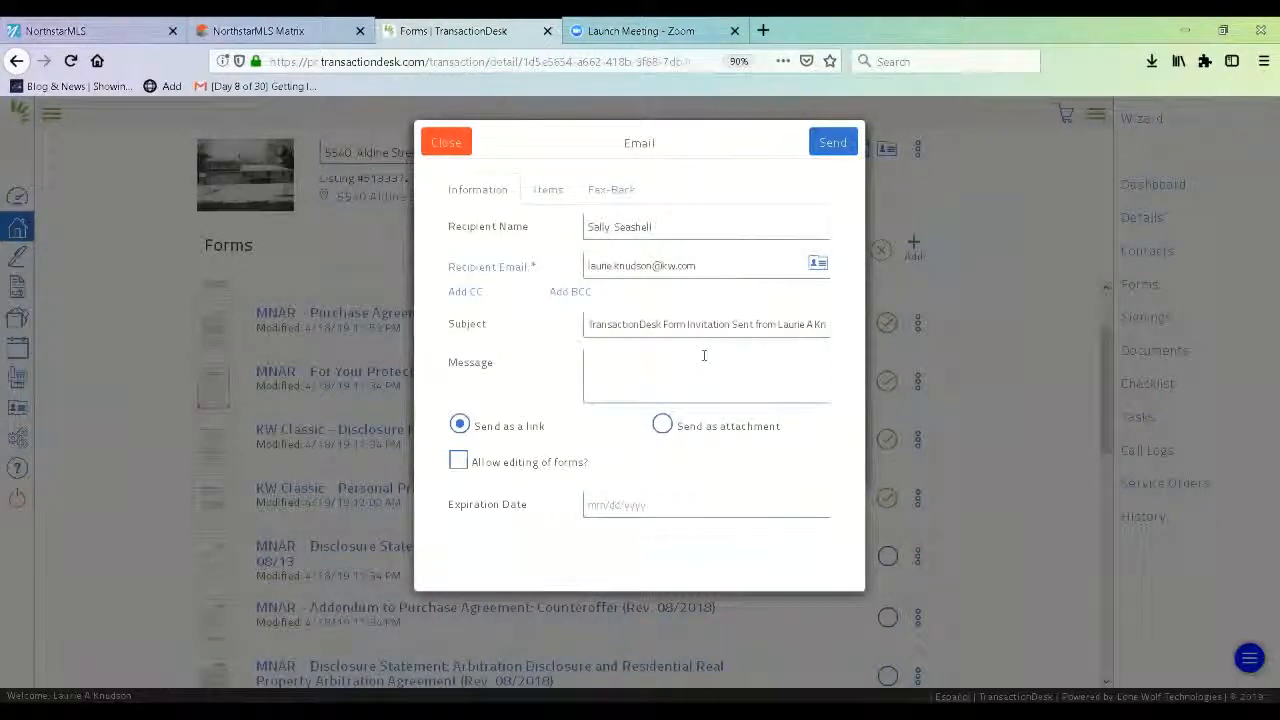
Enter placeholder message text 'kjdsfnbnrg wngnkn' and choose to send the forms as an attachment.
left_click(704, 355)
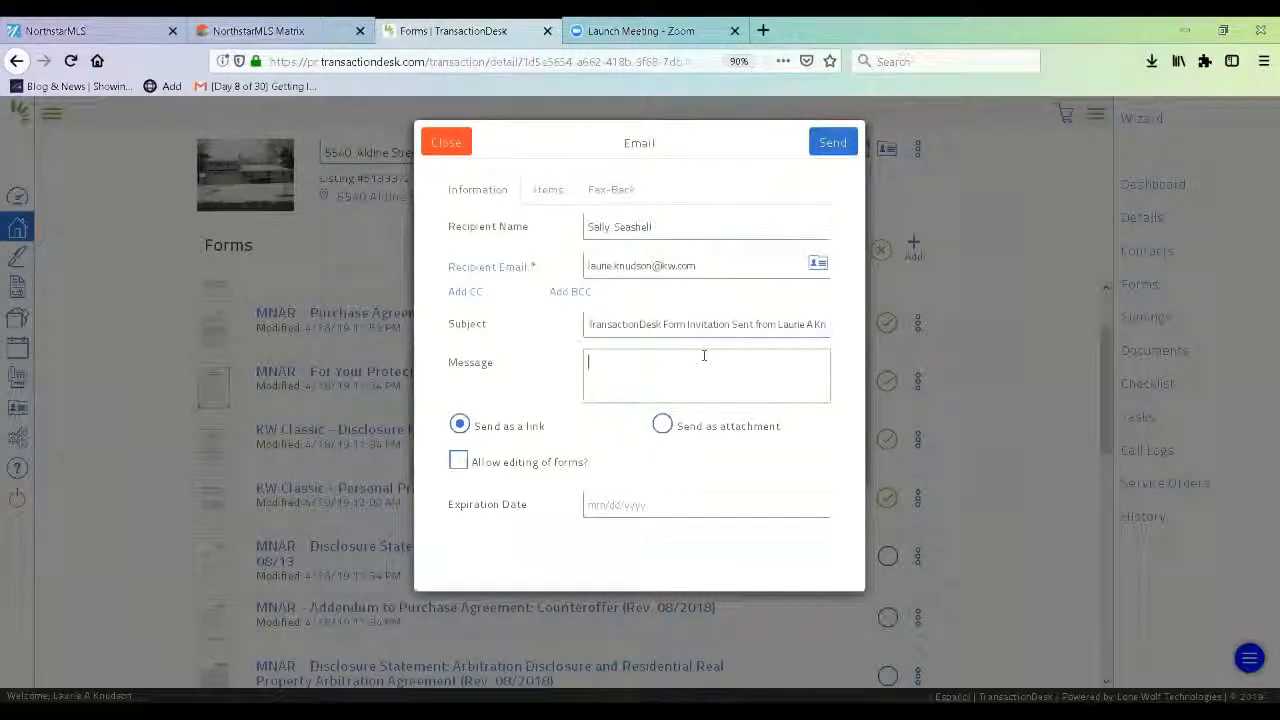
type("kjdsfnbnrg wngnkn")
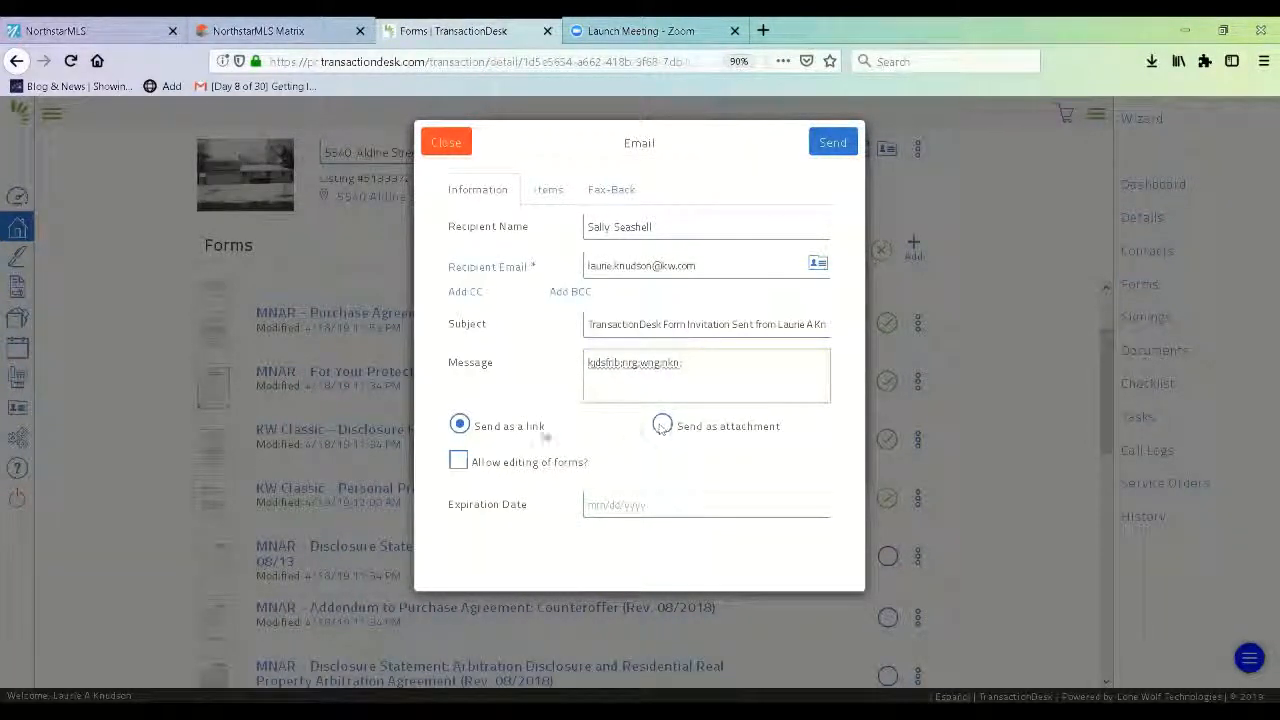
left_click(662, 426)
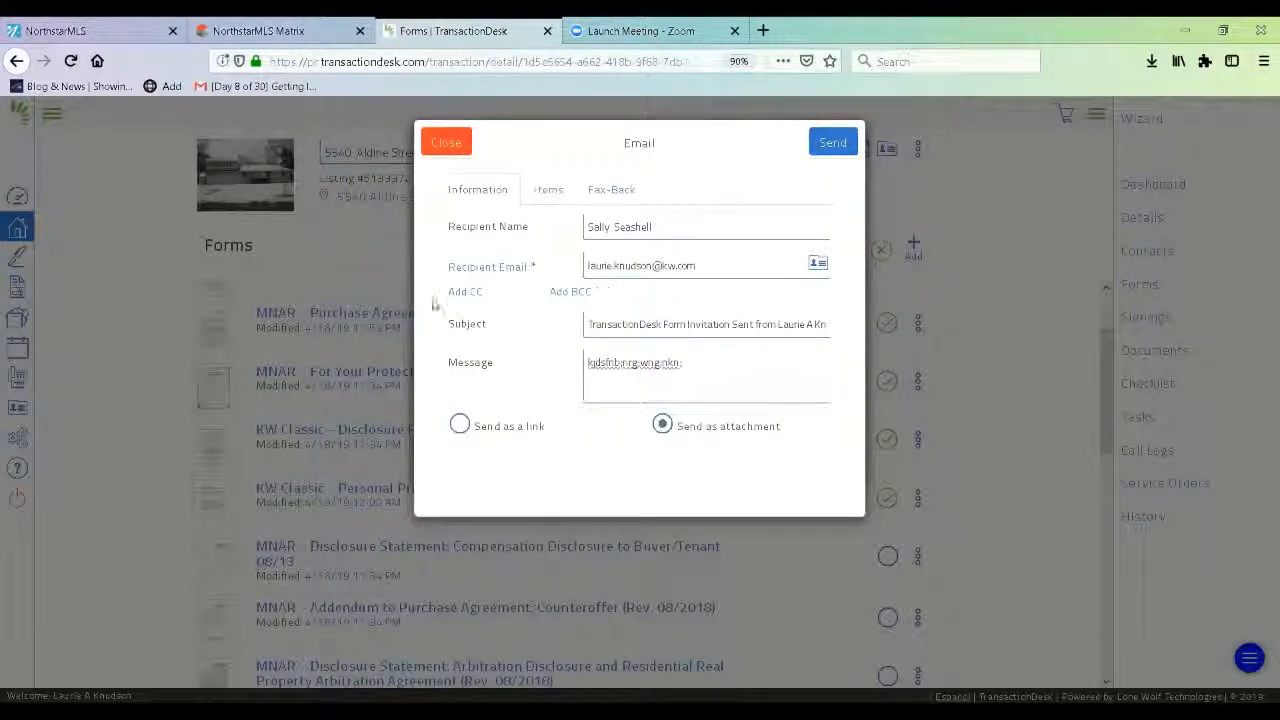
Add a CC field and browse transaction contacts, then return to the email without picking anyone.
left_click(466, 292)
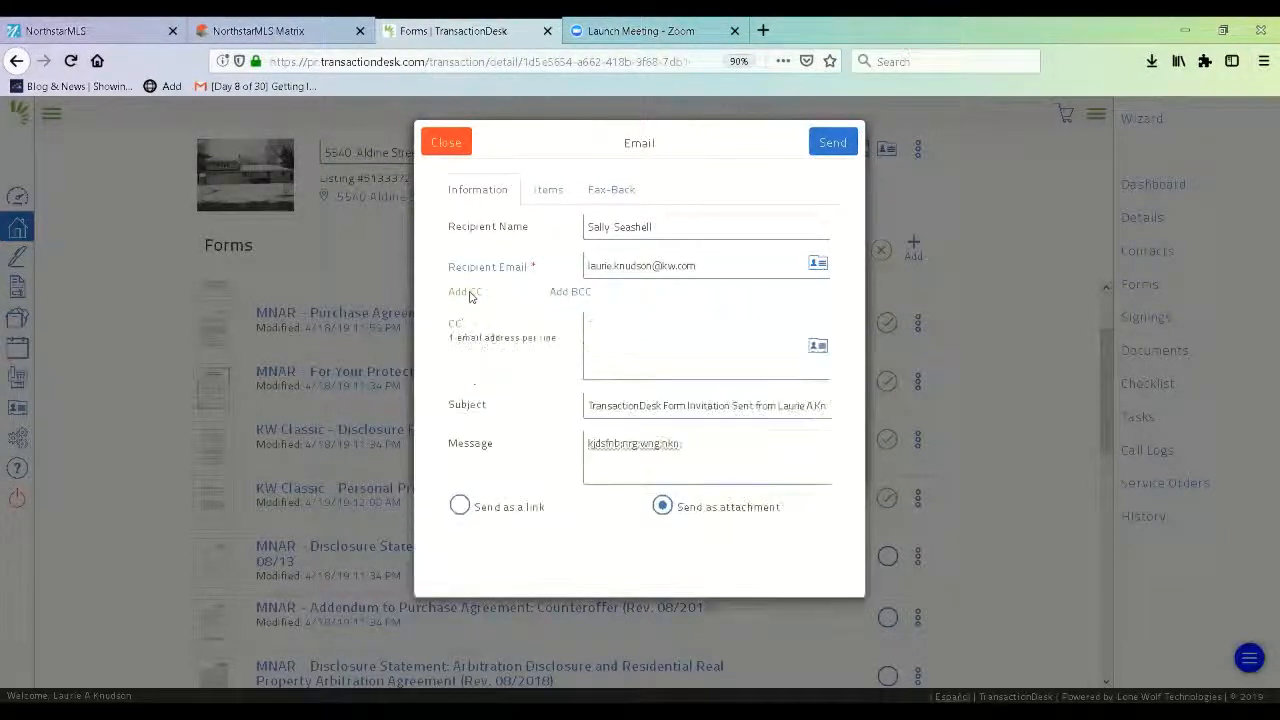
left_click(817, 348)
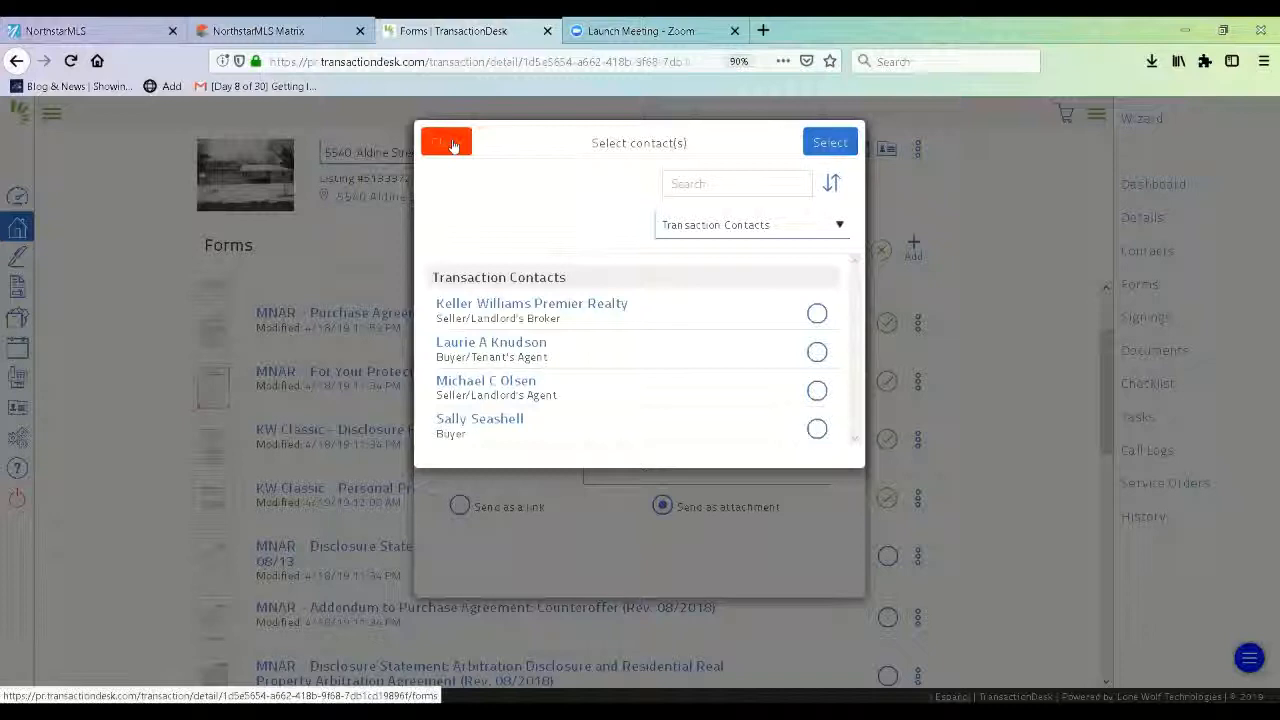
left_click(452, 146)
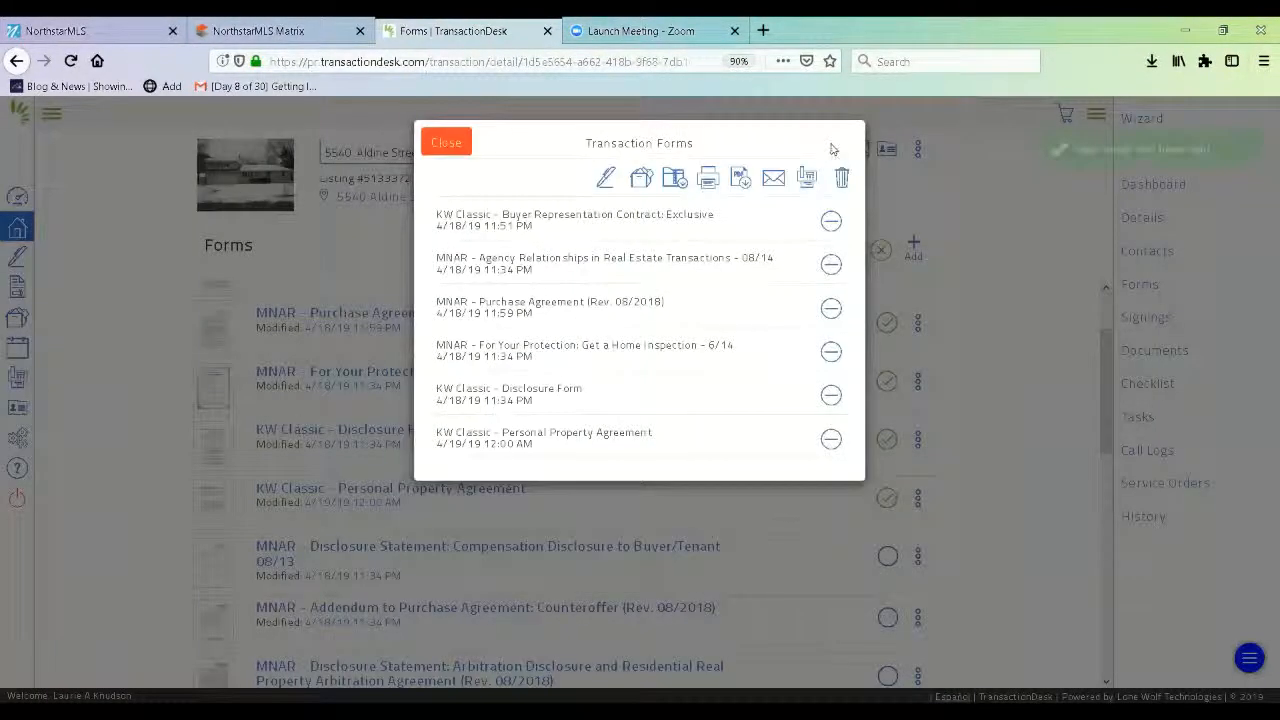
Close the Transaction Forms dialog, clear all selected forms, and scroll the list back to the top.
left_click(444, 145)
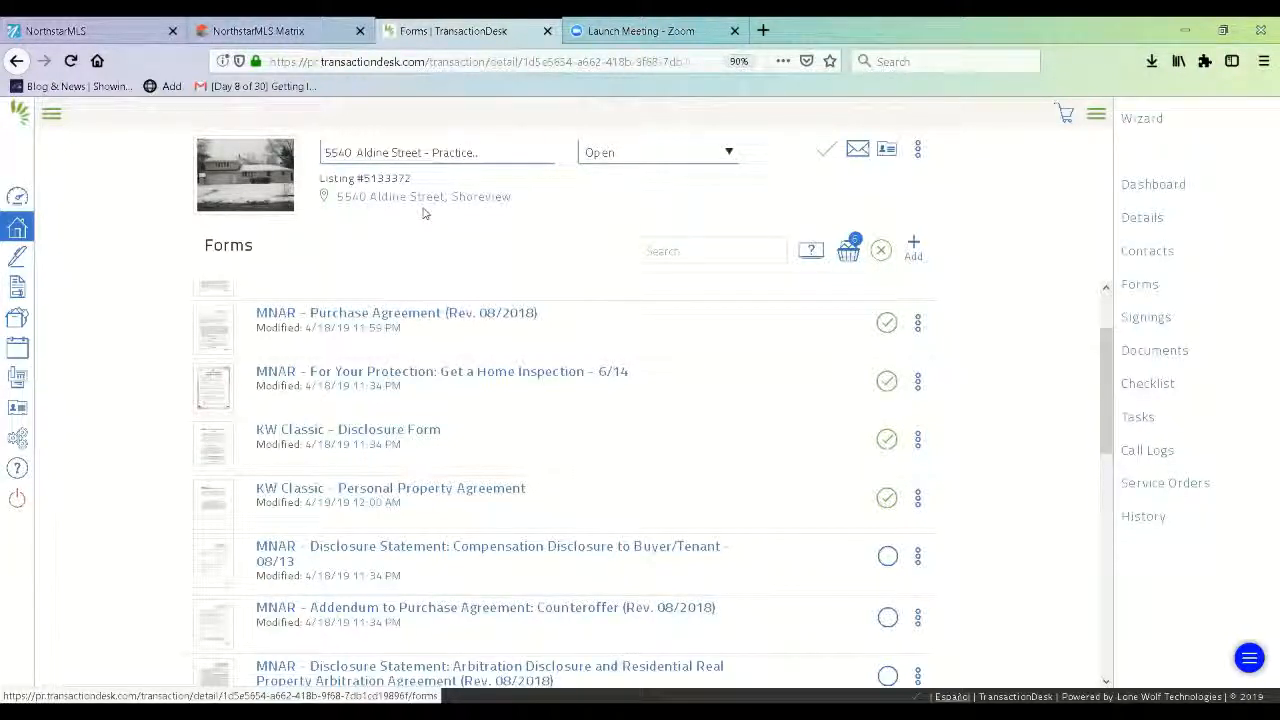
left_click(881, 252)
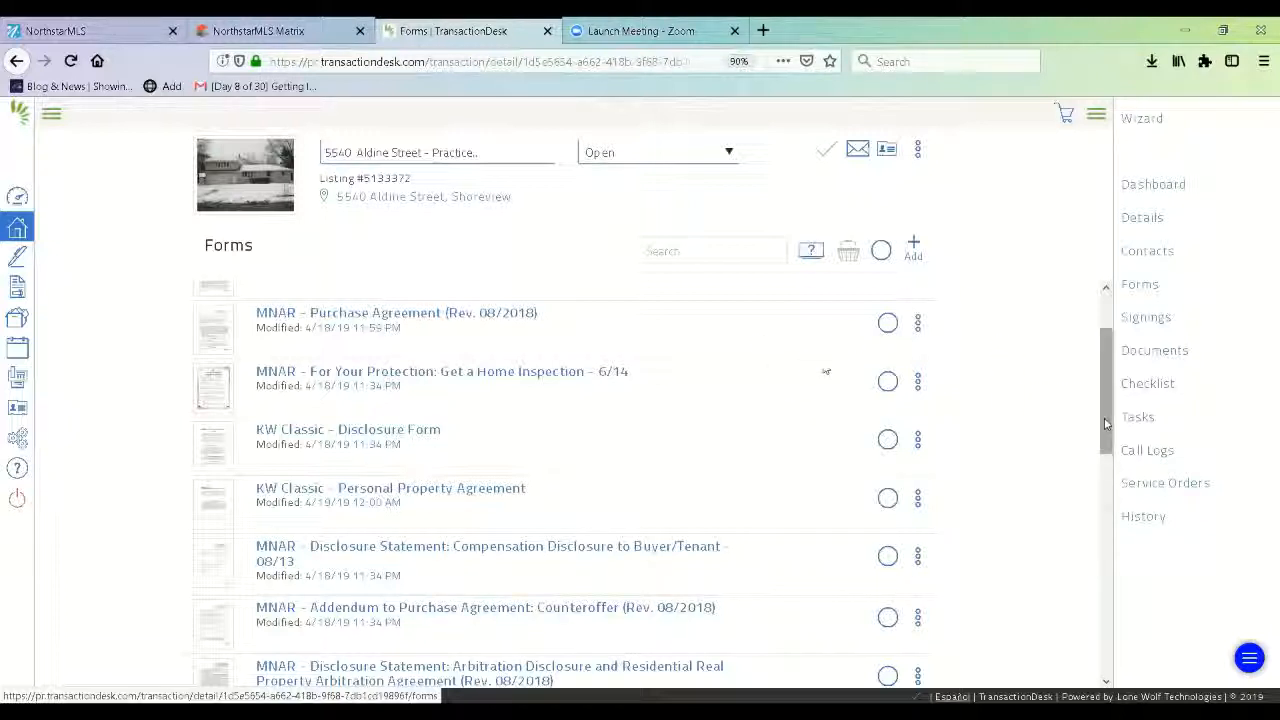
left_click_drag(1105, 424, 1014, 374)
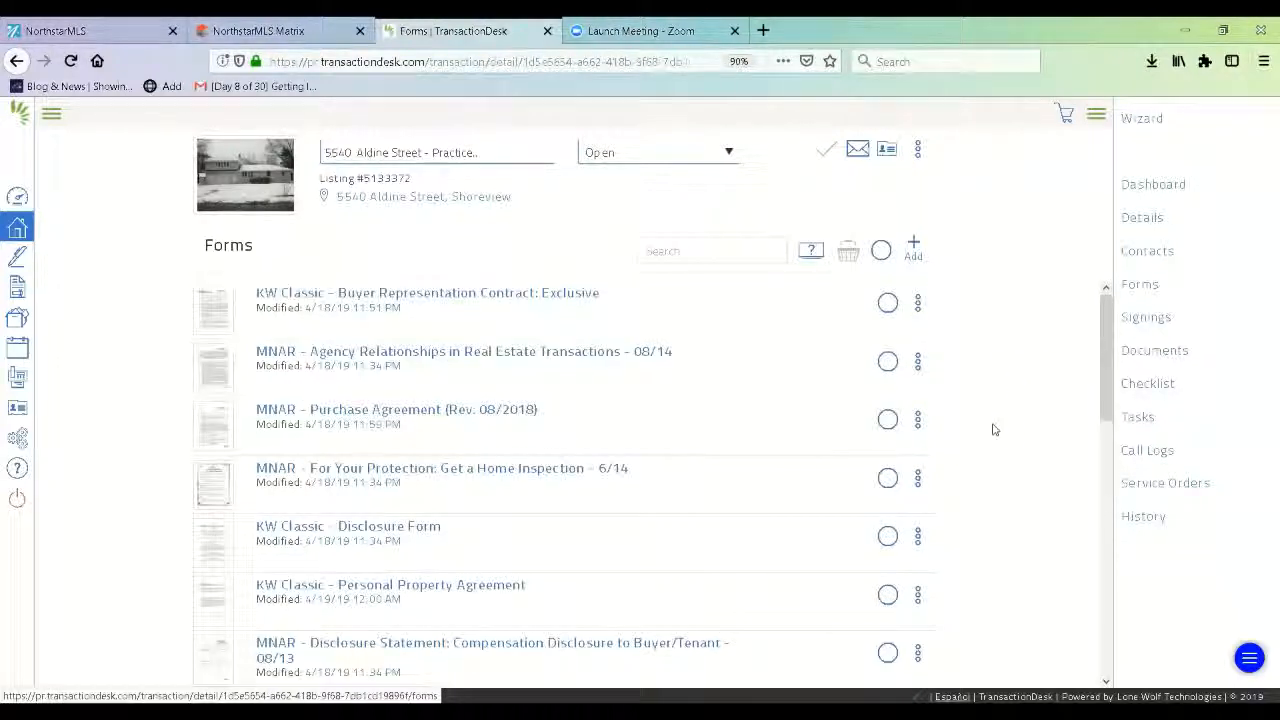